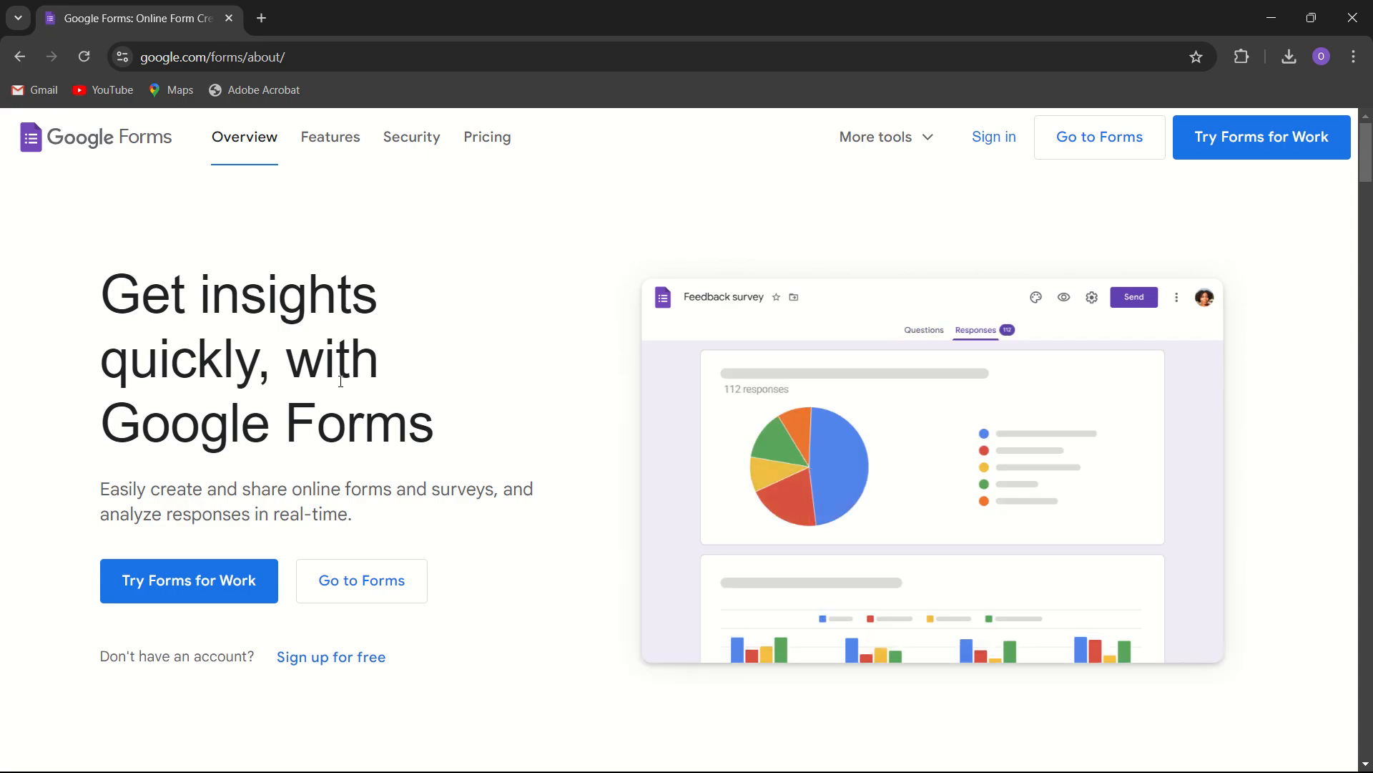
- Open Google Forms, create a new blank form and start editing its title
click(1088, 156)
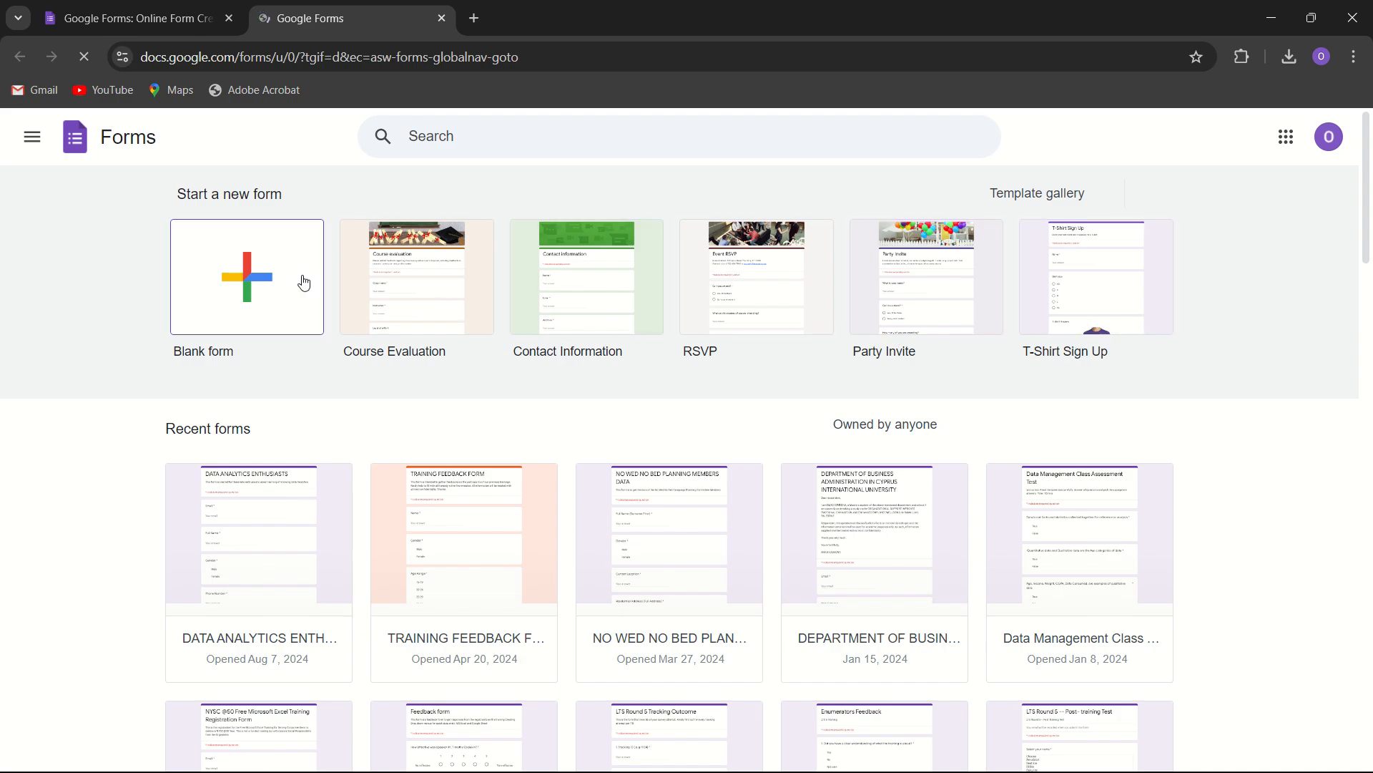
click(246, 321)
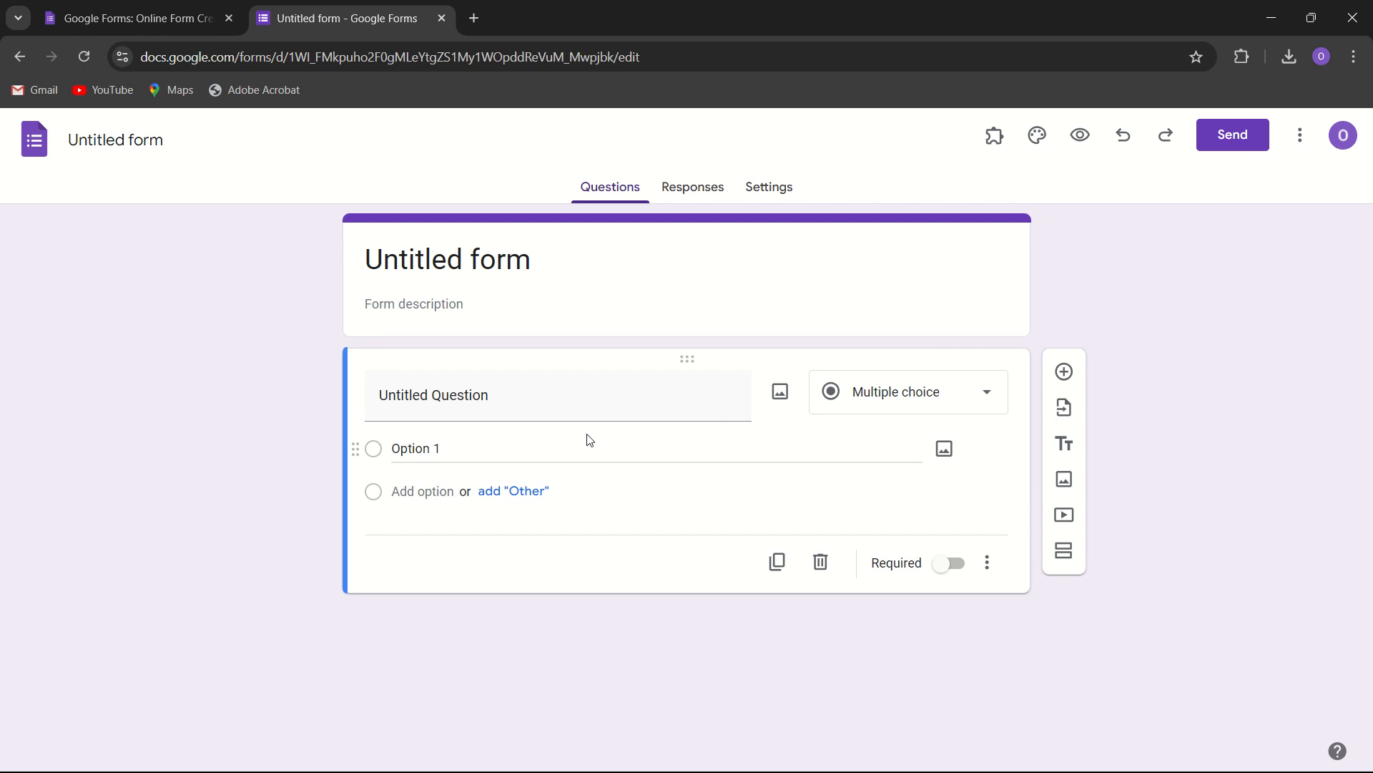
click(490, 265)
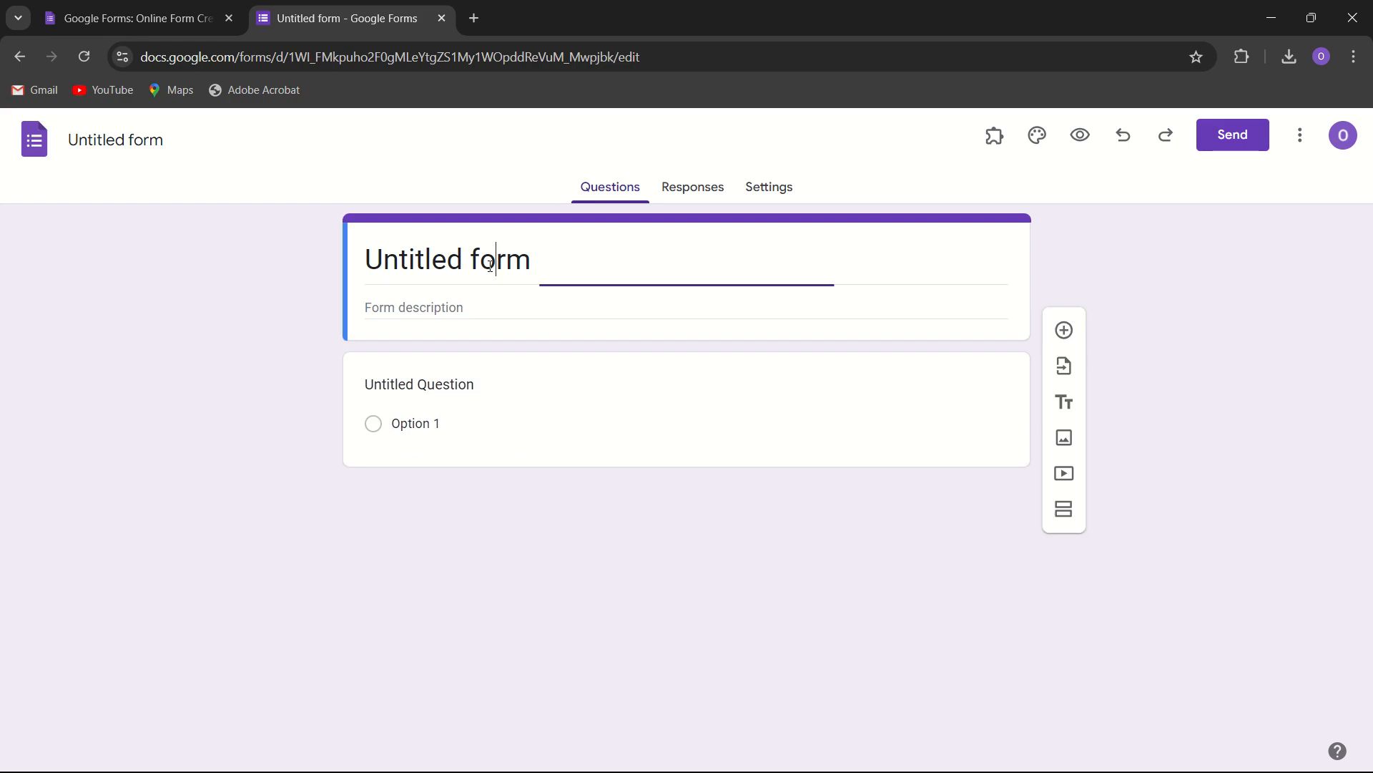
click(530, 264)
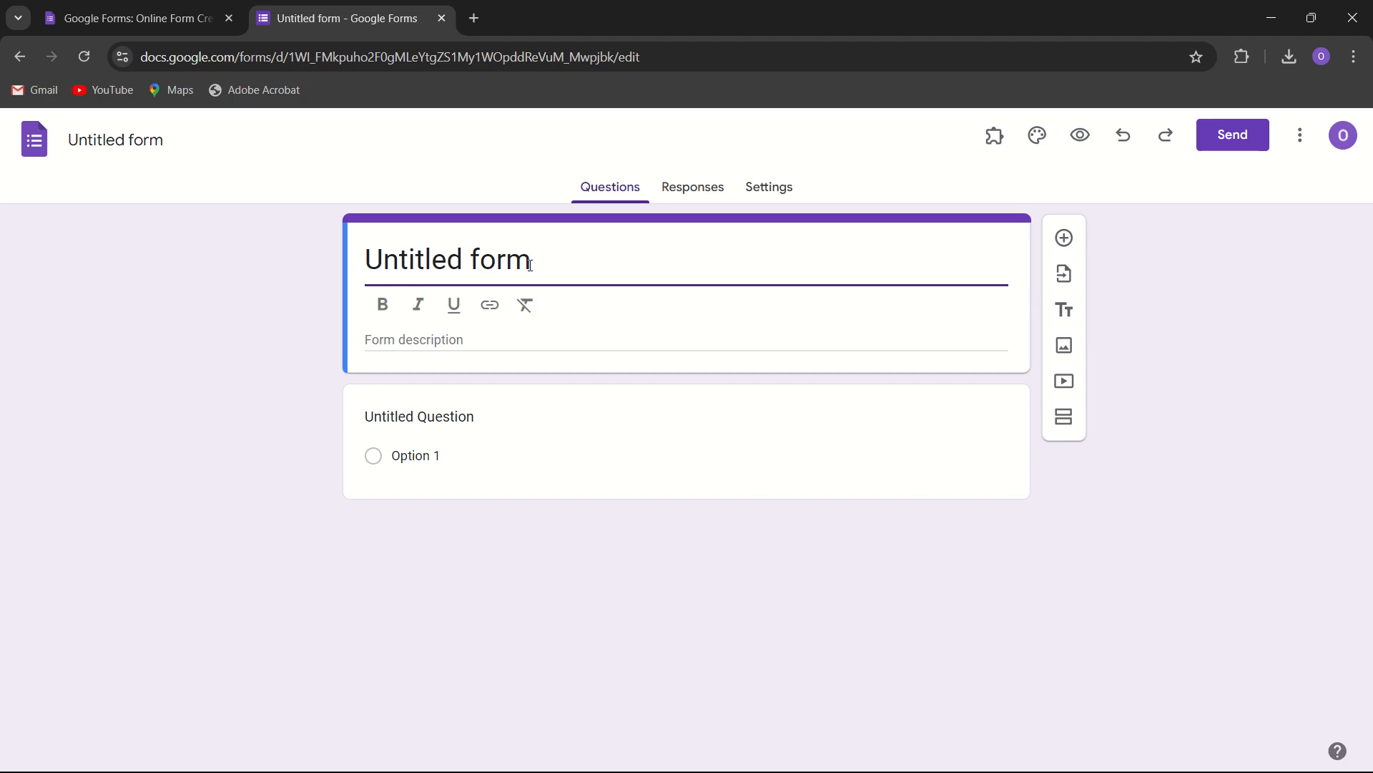
key(BackSpace)
key(BackSpace)
key(BackSpace)
key(BackSpace)
key(BackSpace)
key(BackSpace)
key(BackSpace)
key(BackSpace)
key(BackSpace)
key(BackSpace)
key(BackSpace)
key(BackSpace)
key(BackSpace)
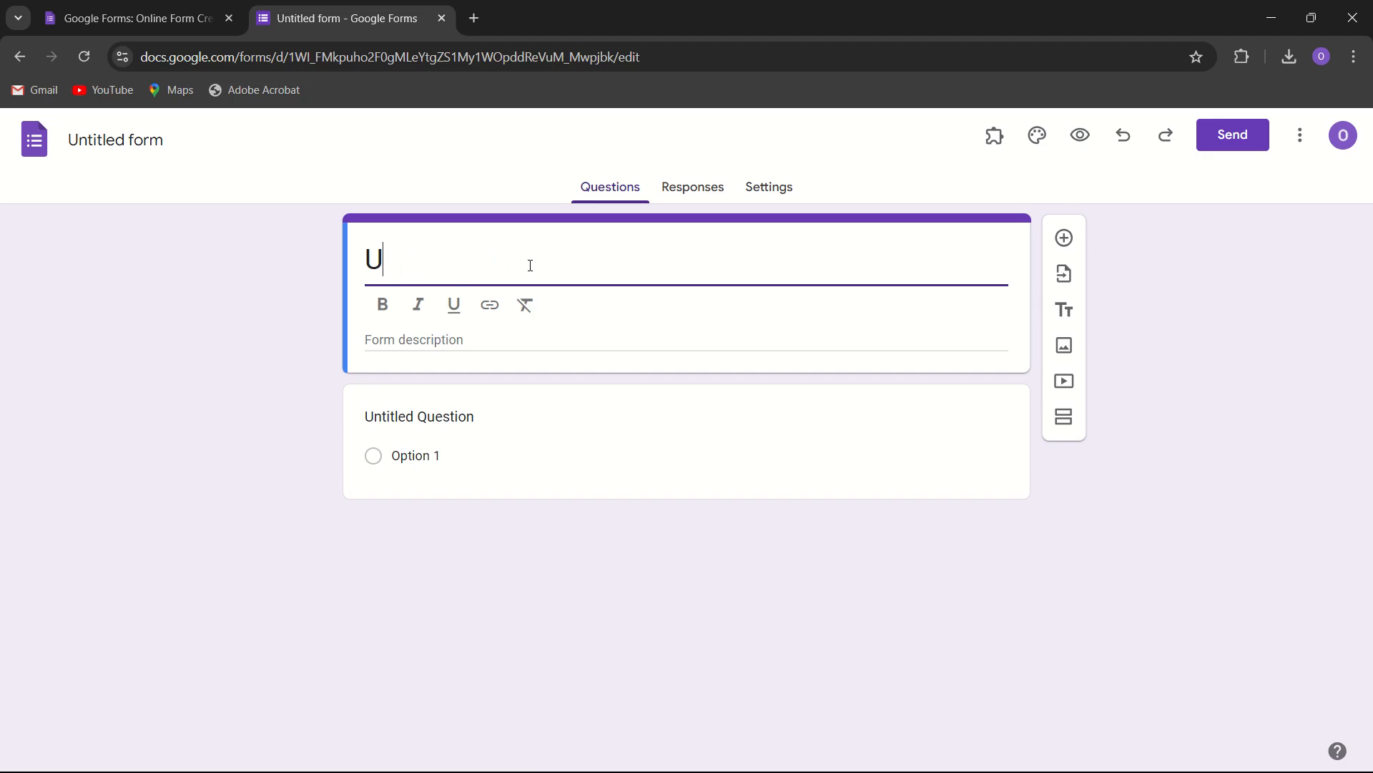
key(ctrl+z)
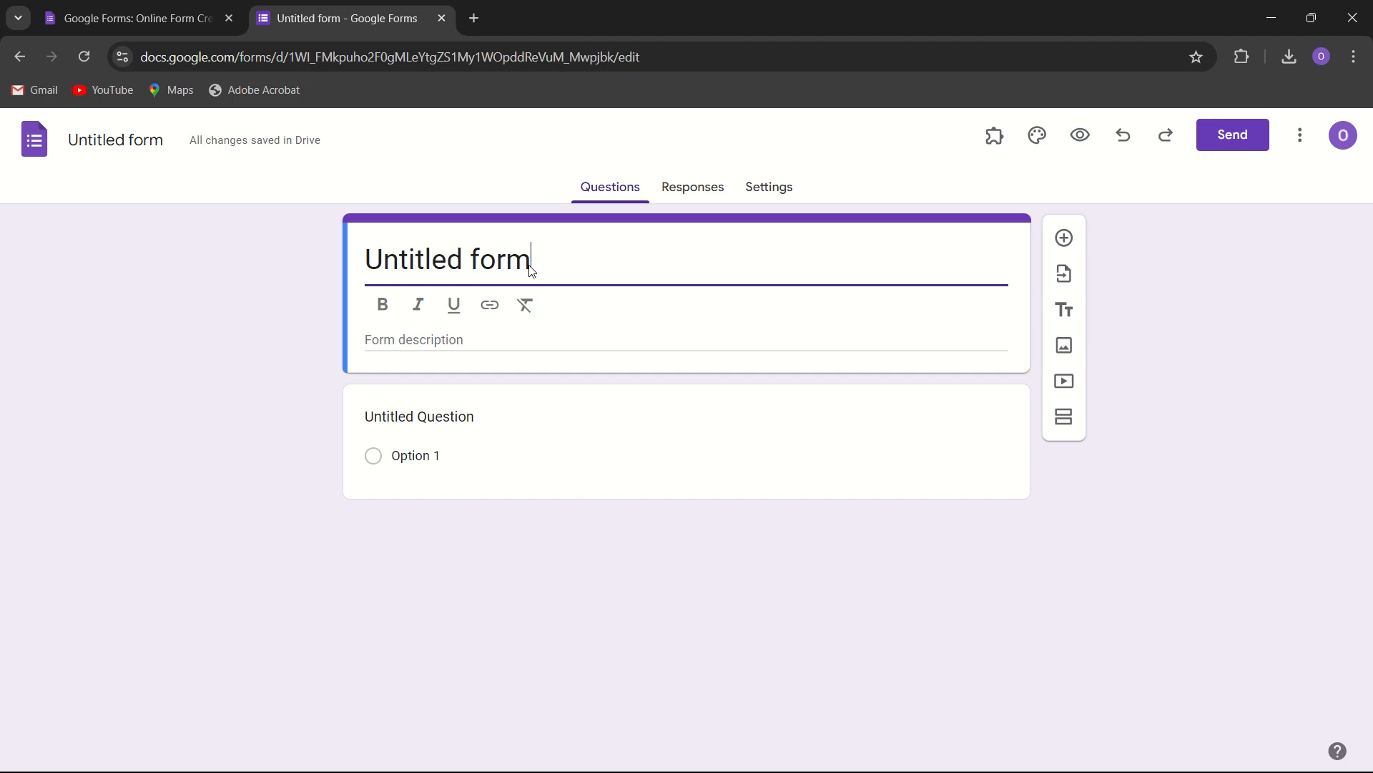
- Replace the form title with "QUESTIONNAIRE" and place the cursor in the form description
key(ctrl+a)
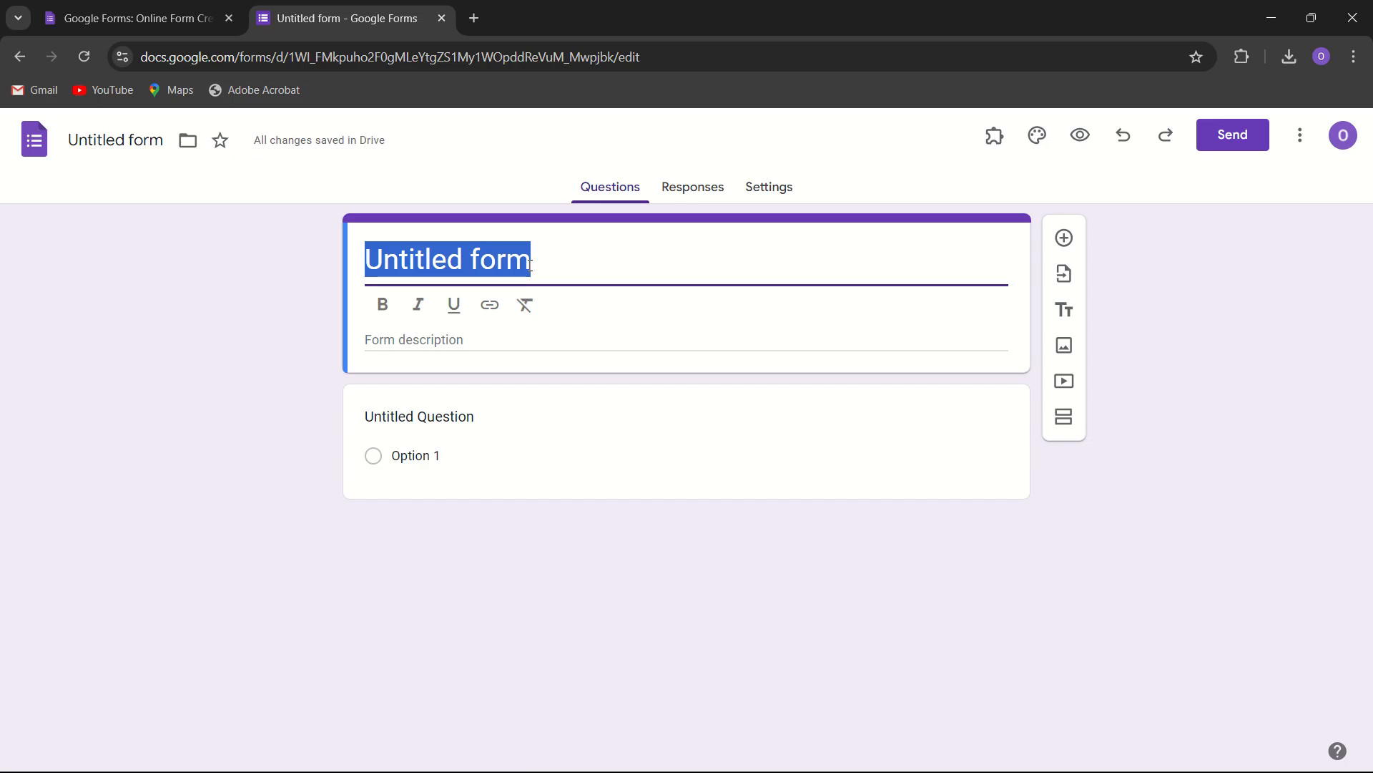
text(QUESTIONNI)
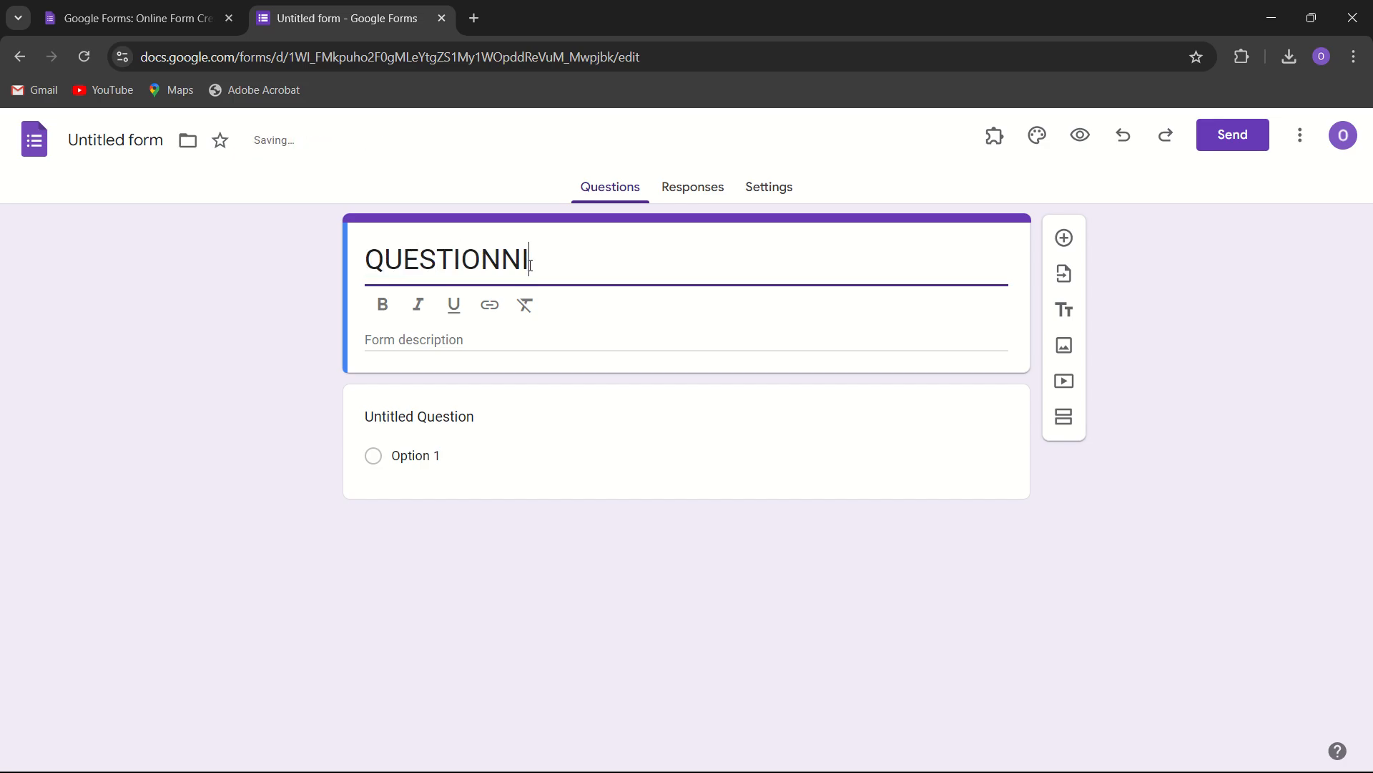
key(BackSpace)
text(AIRE)
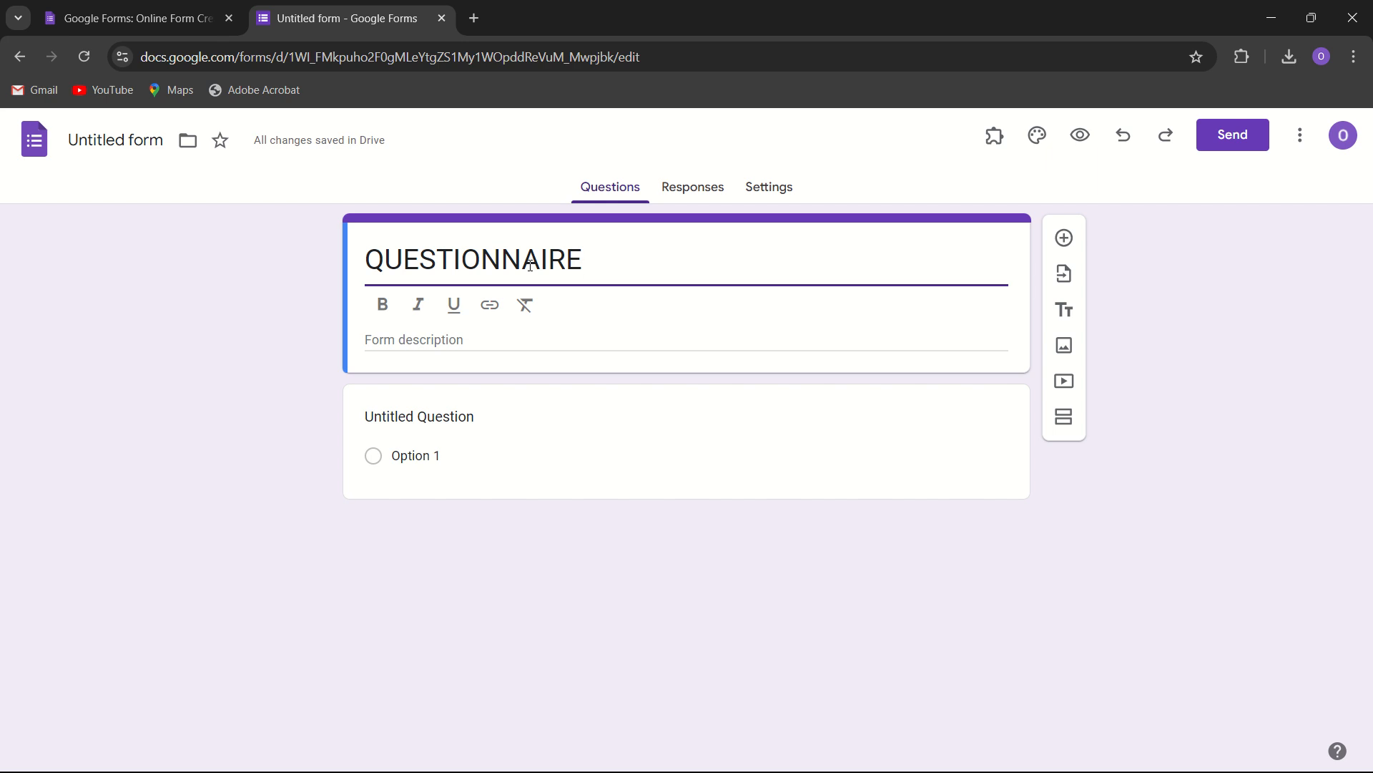
click(511, 333)
click(488, 310)
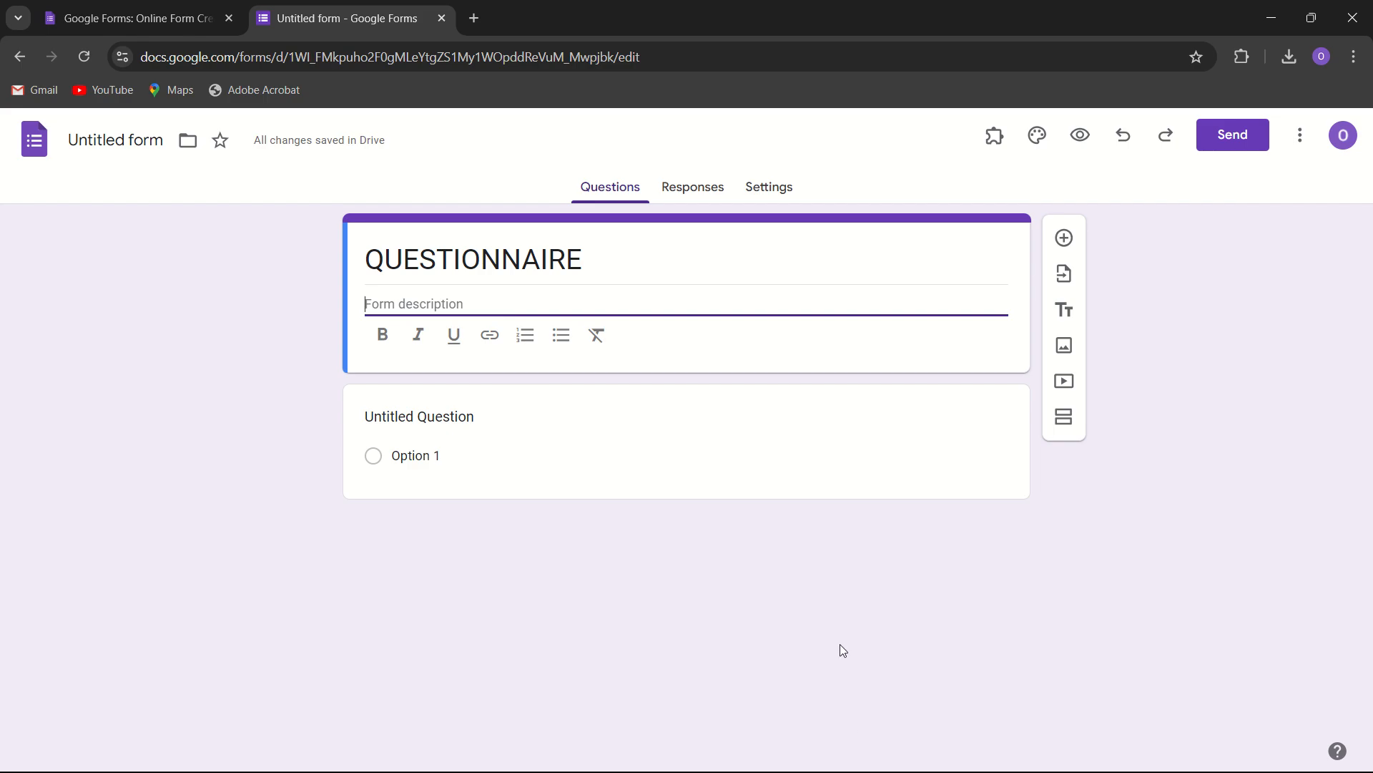
- Switch to the PowerPoint slide show to view the sample questionnaires, and return to the form in Google Chrome
key(alt+Tab)
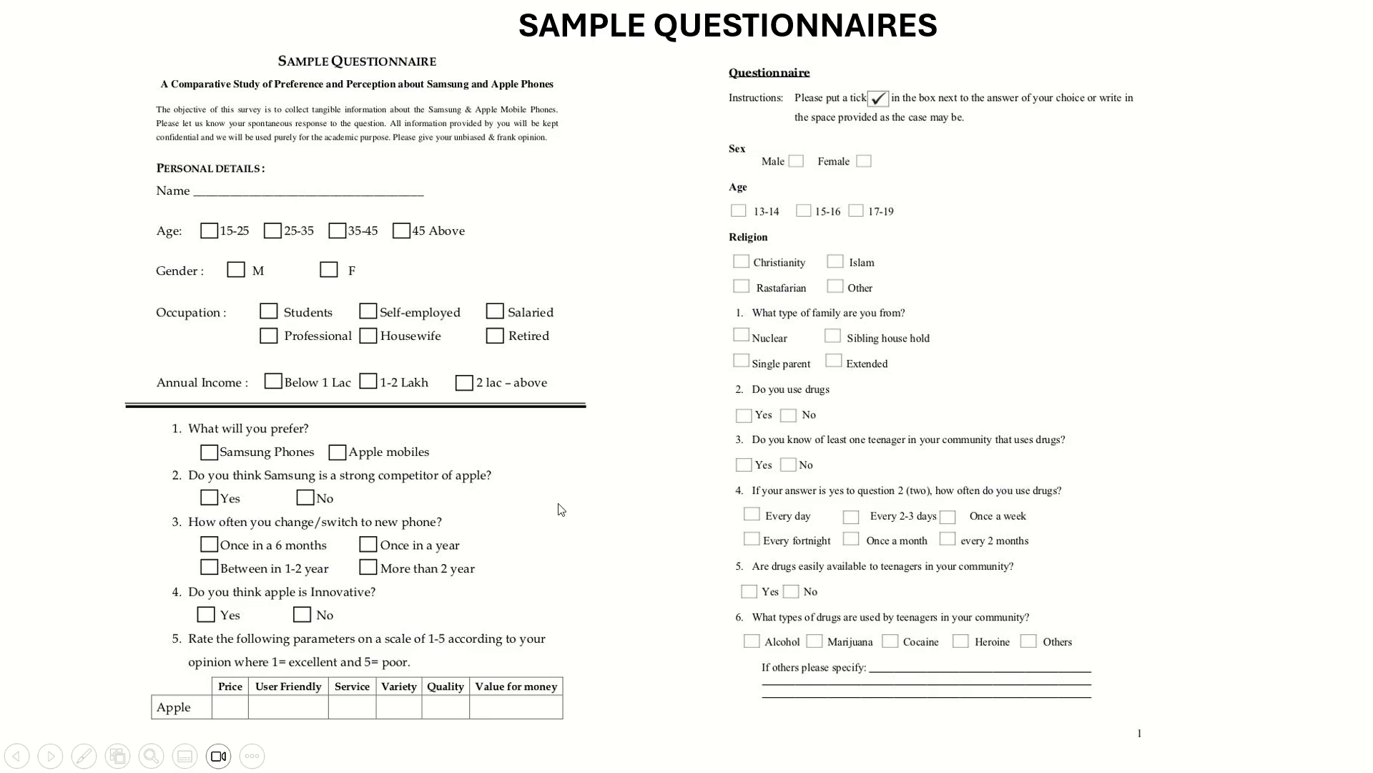
key(super+Tab)
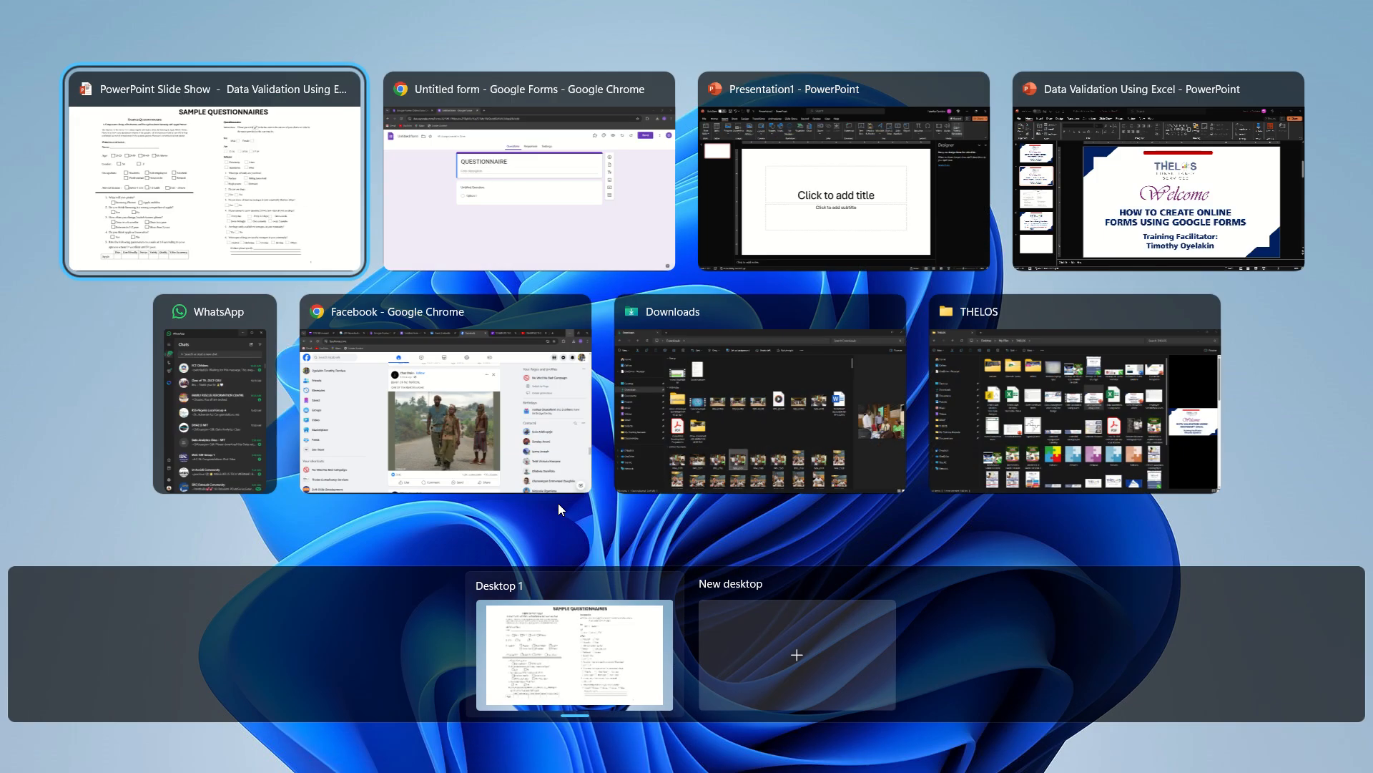
key(Escape)
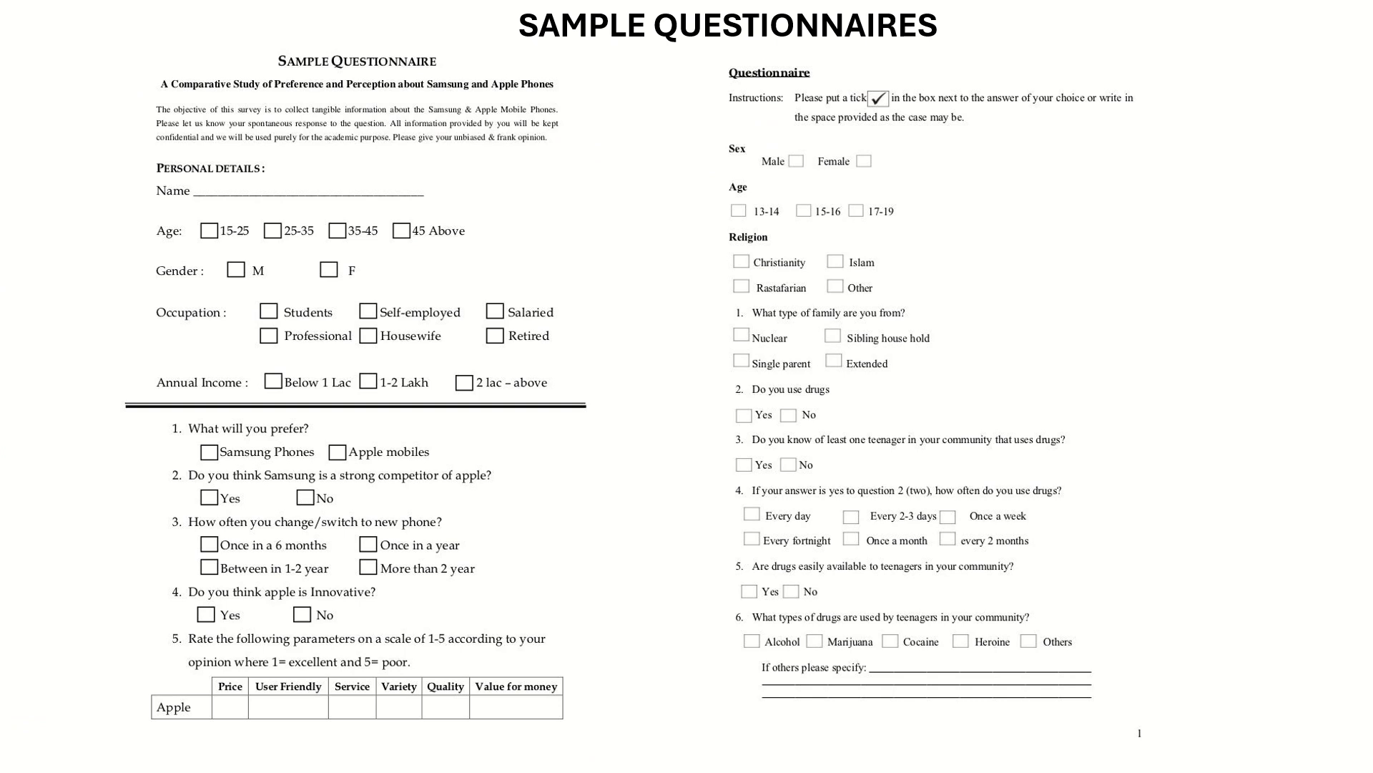
key(super+Tab)
key(Escape)
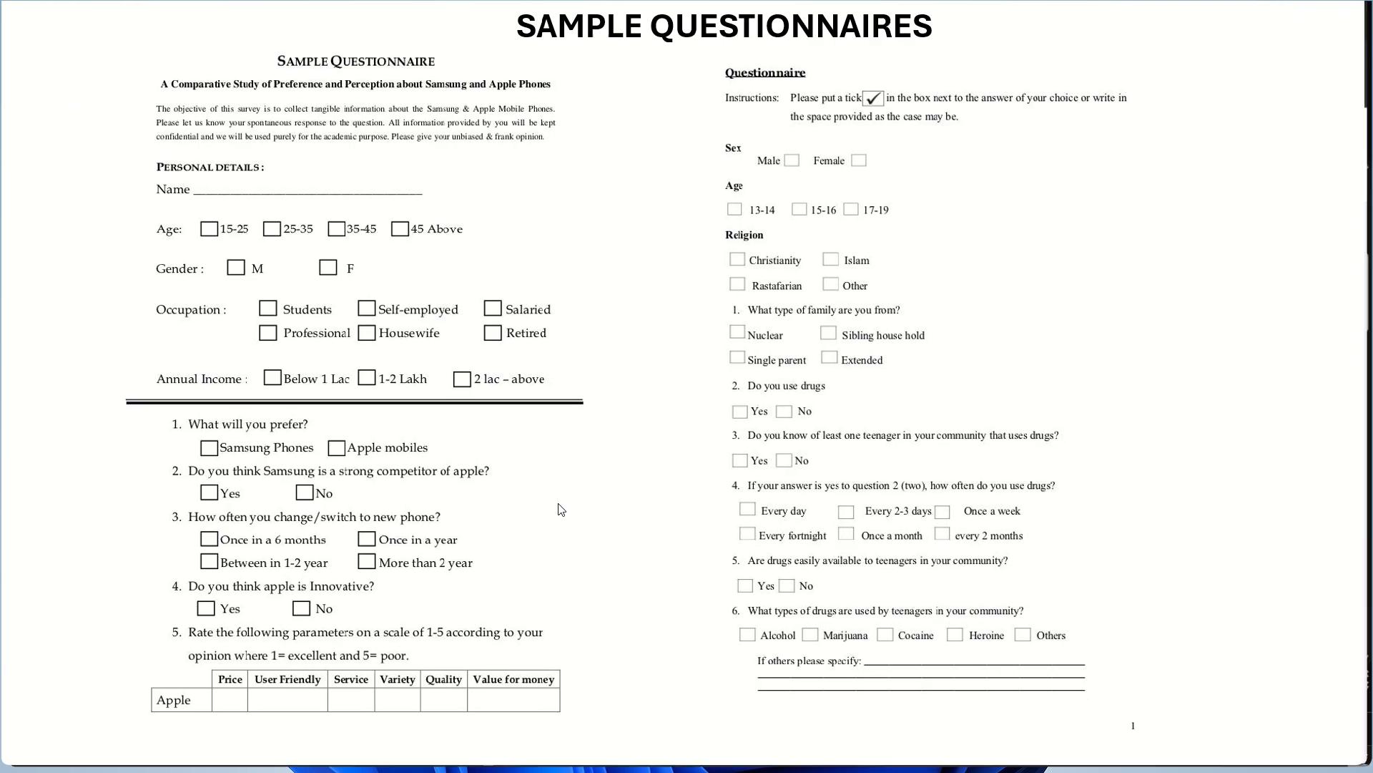
key(super+Tab)
key(Escape)
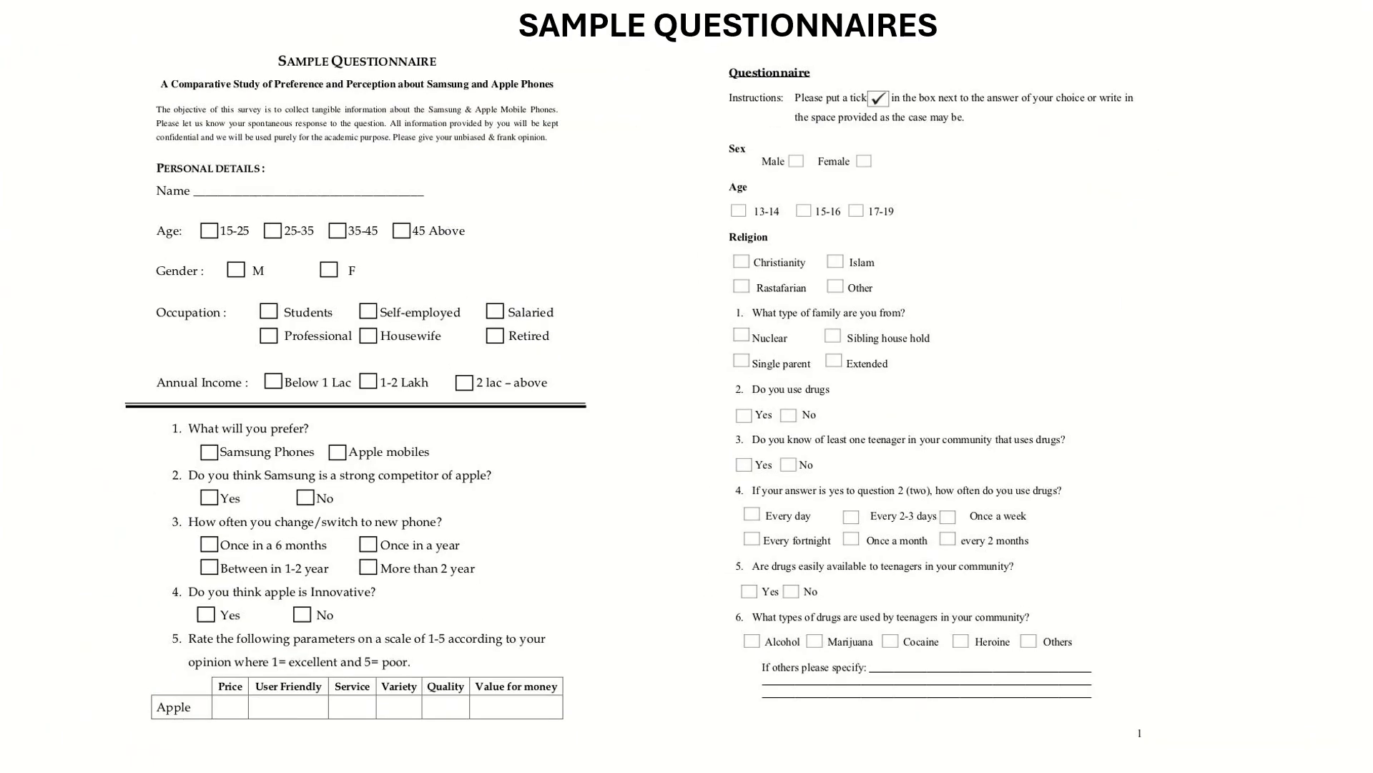
key(super)
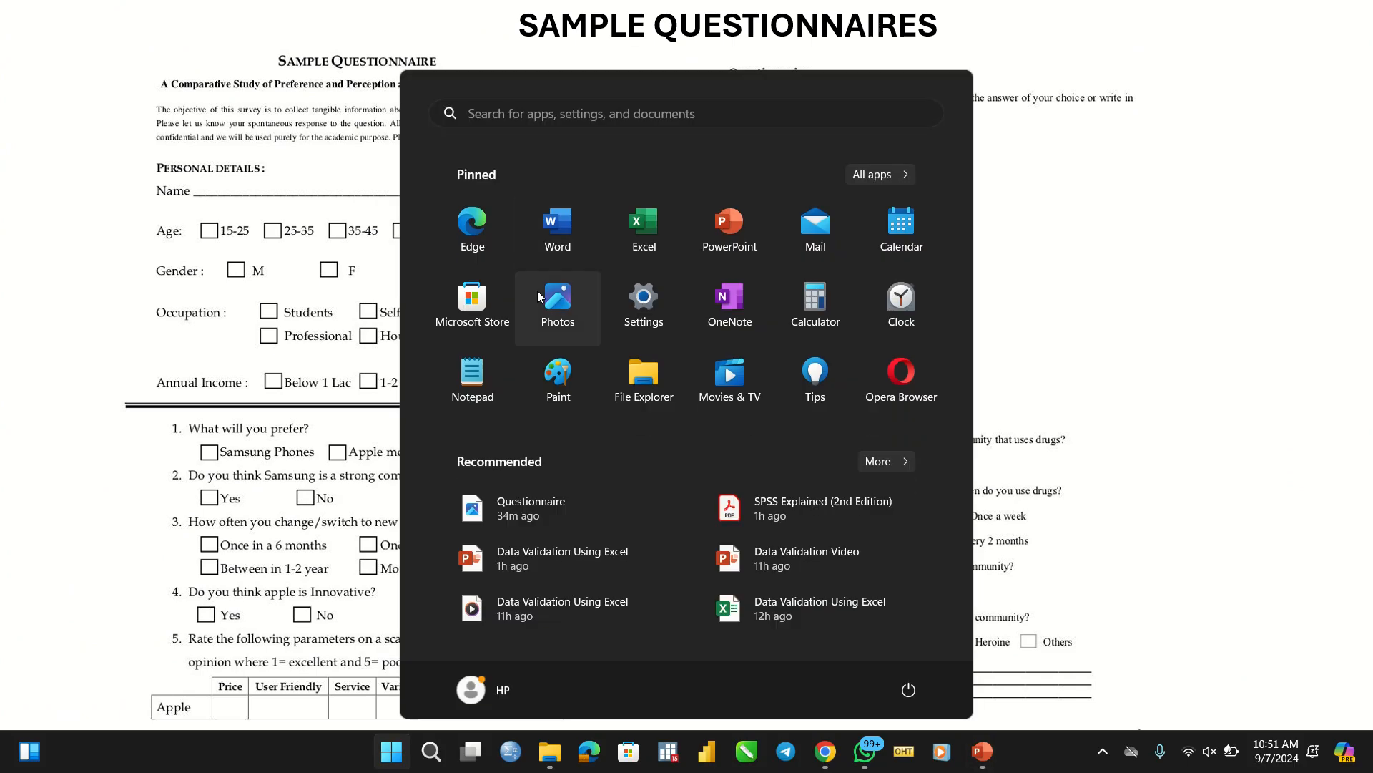
key(Escape)
key(super+Tab)
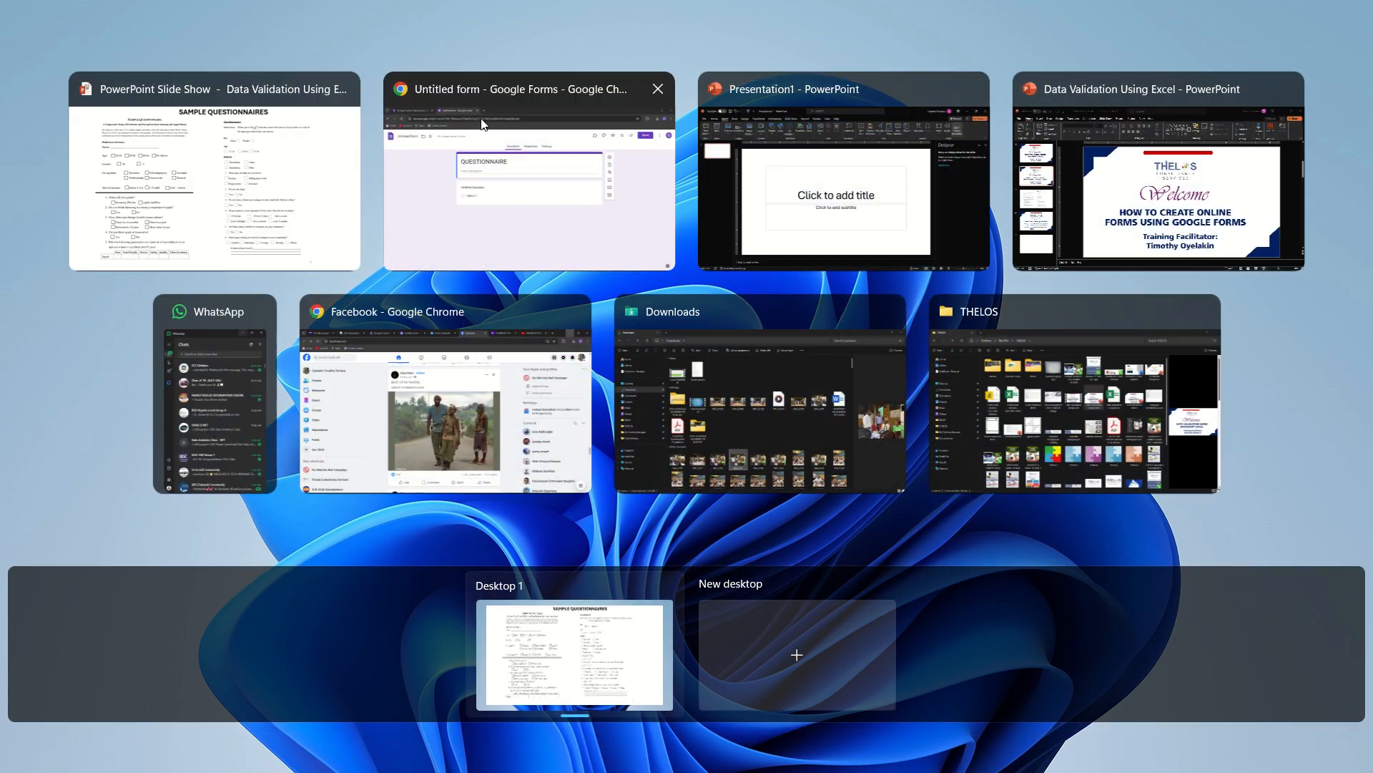
click(487, 127)
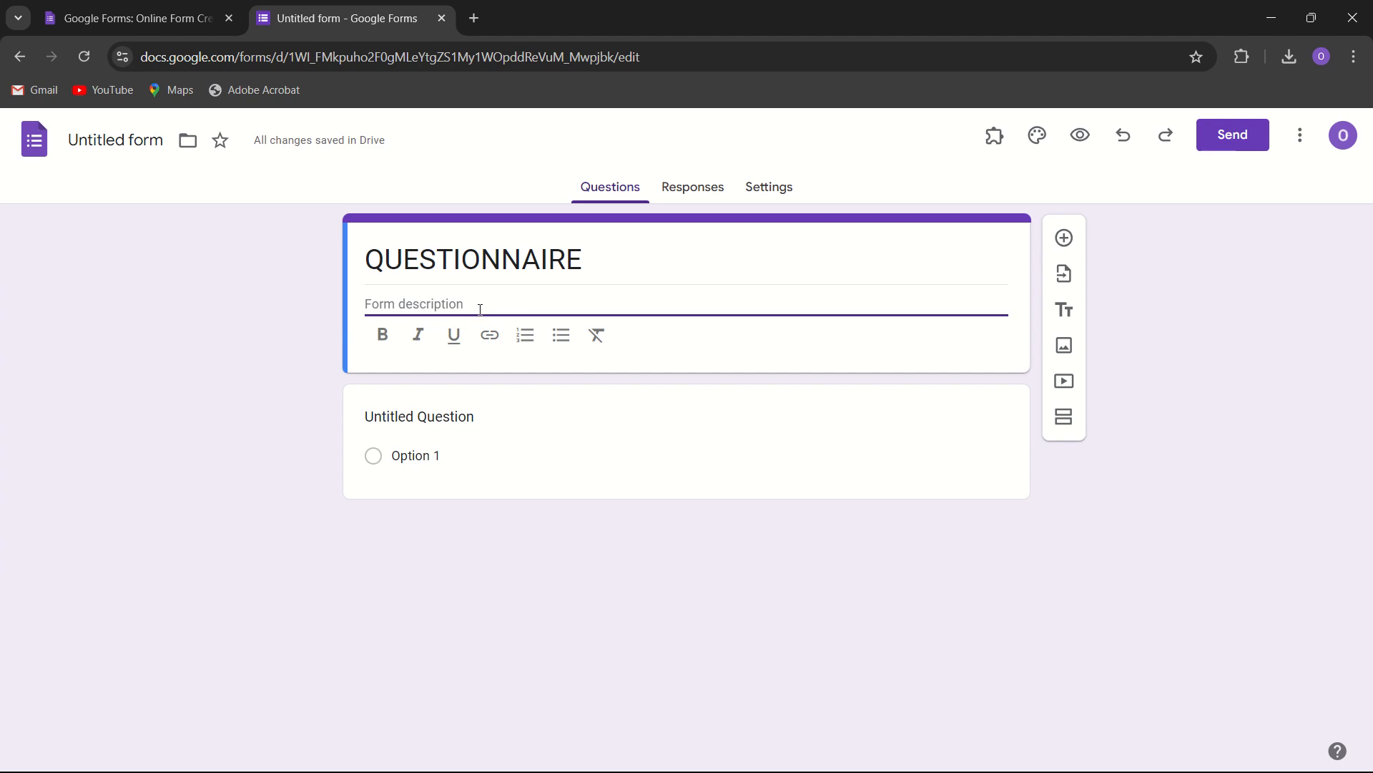
- Enter the form description "This form is to collect information from users of Samsung and i Phones" and turn on bold at its end
text(This form is)
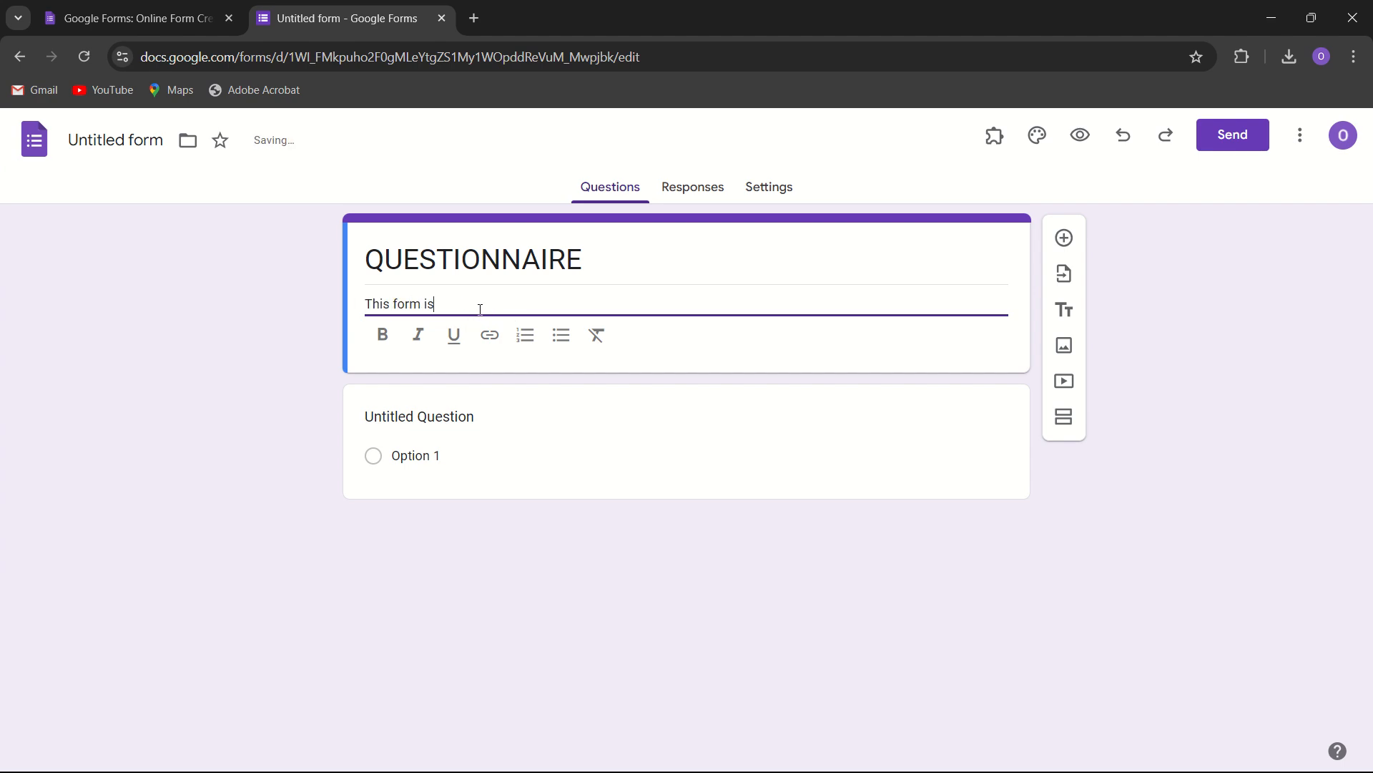
text( to collect)
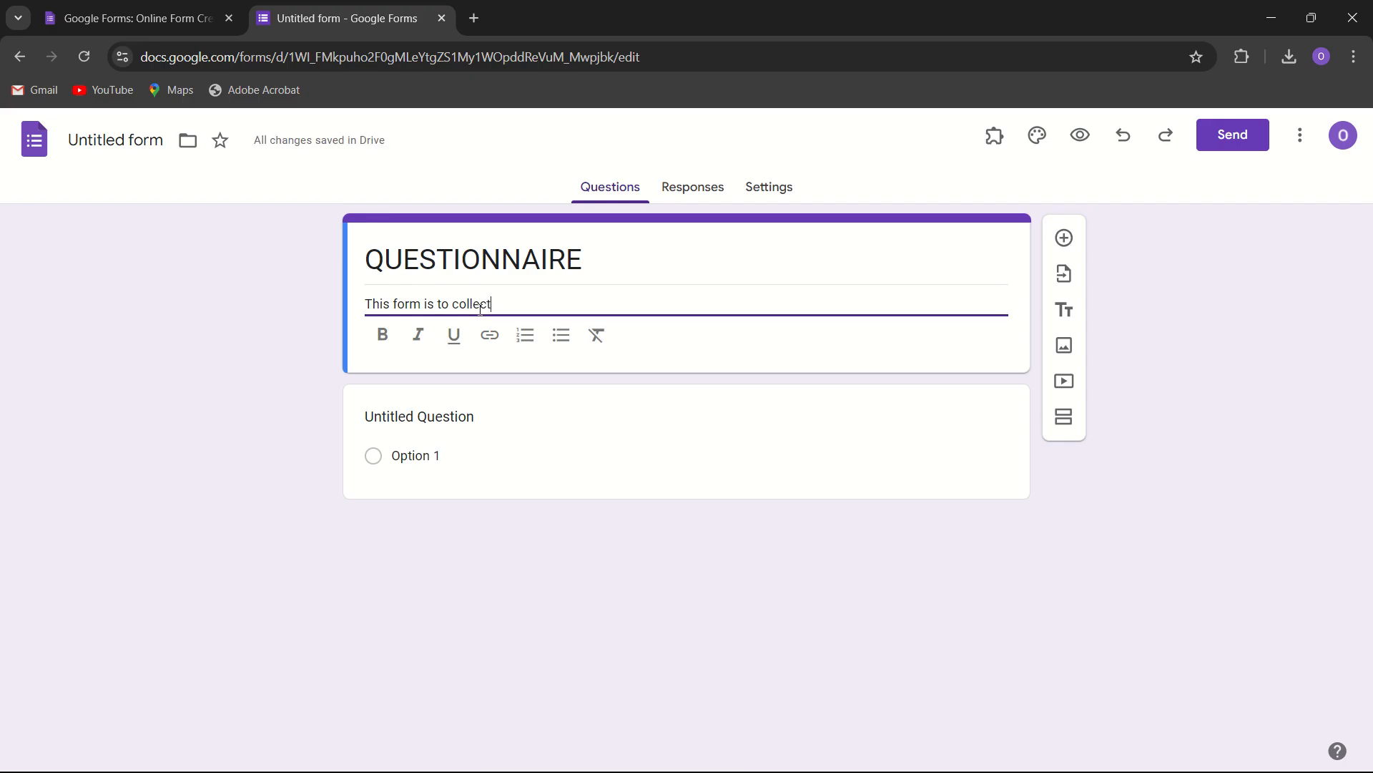
text( information from Sa)
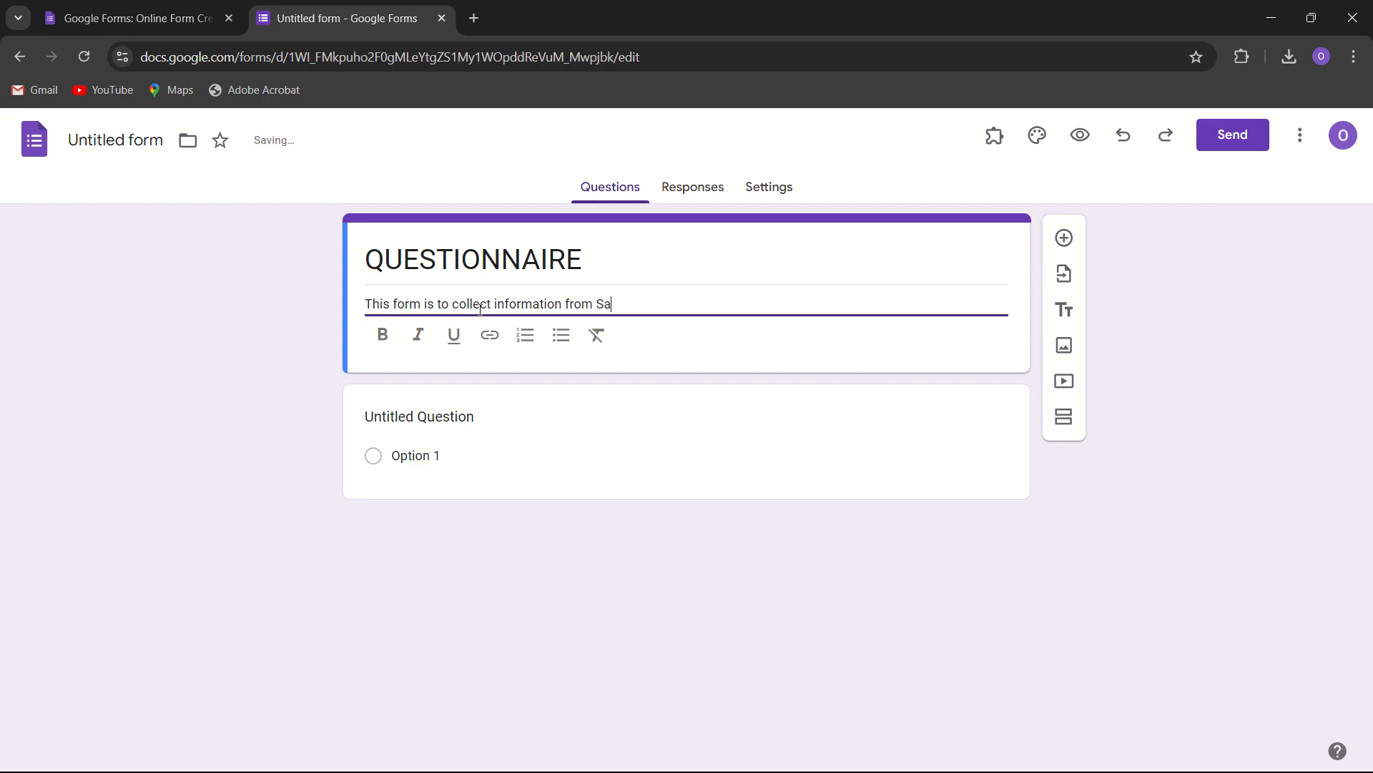
text(m)
key(BackSpace)
key(BackSpace)
key(BackSpace)
key(BackSpace)
key(BackSpace)
key(BackSpace)
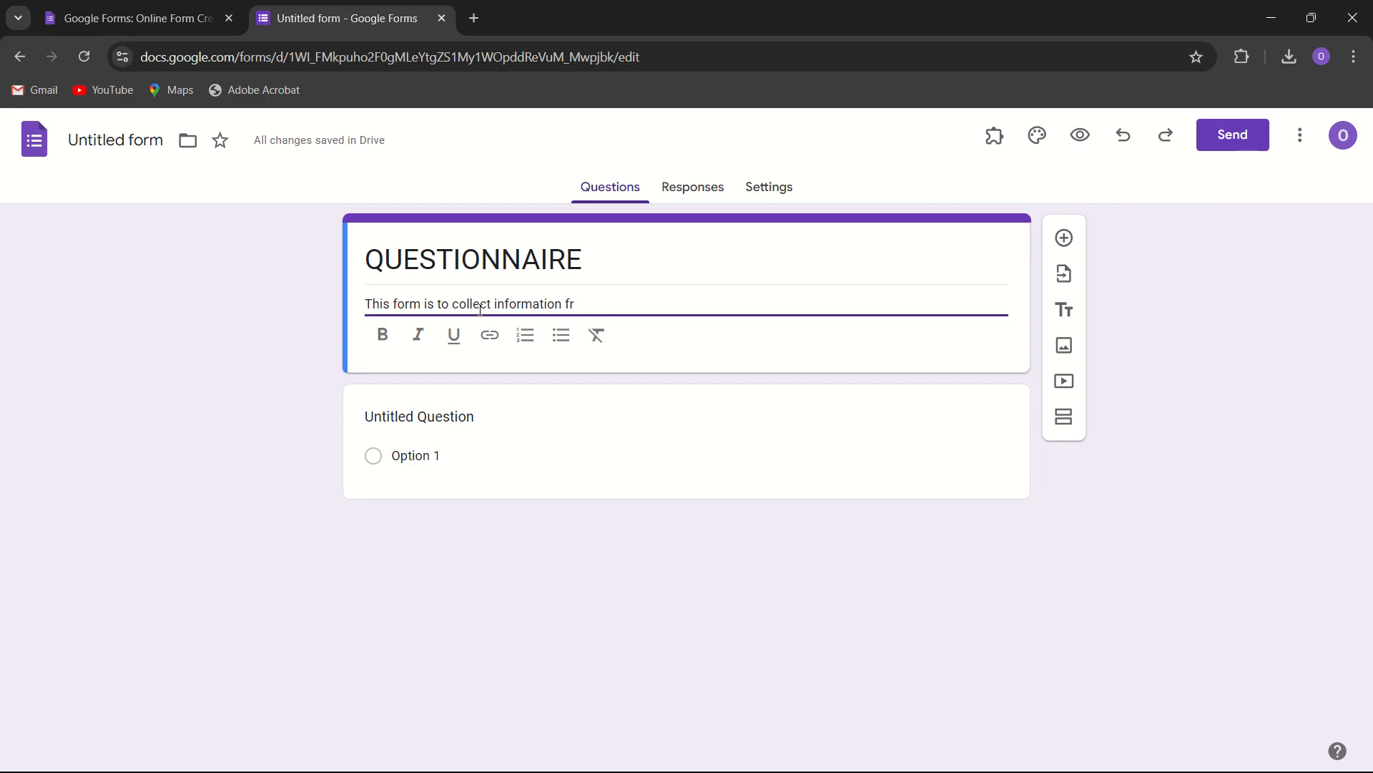
text(rom users of Samsun)
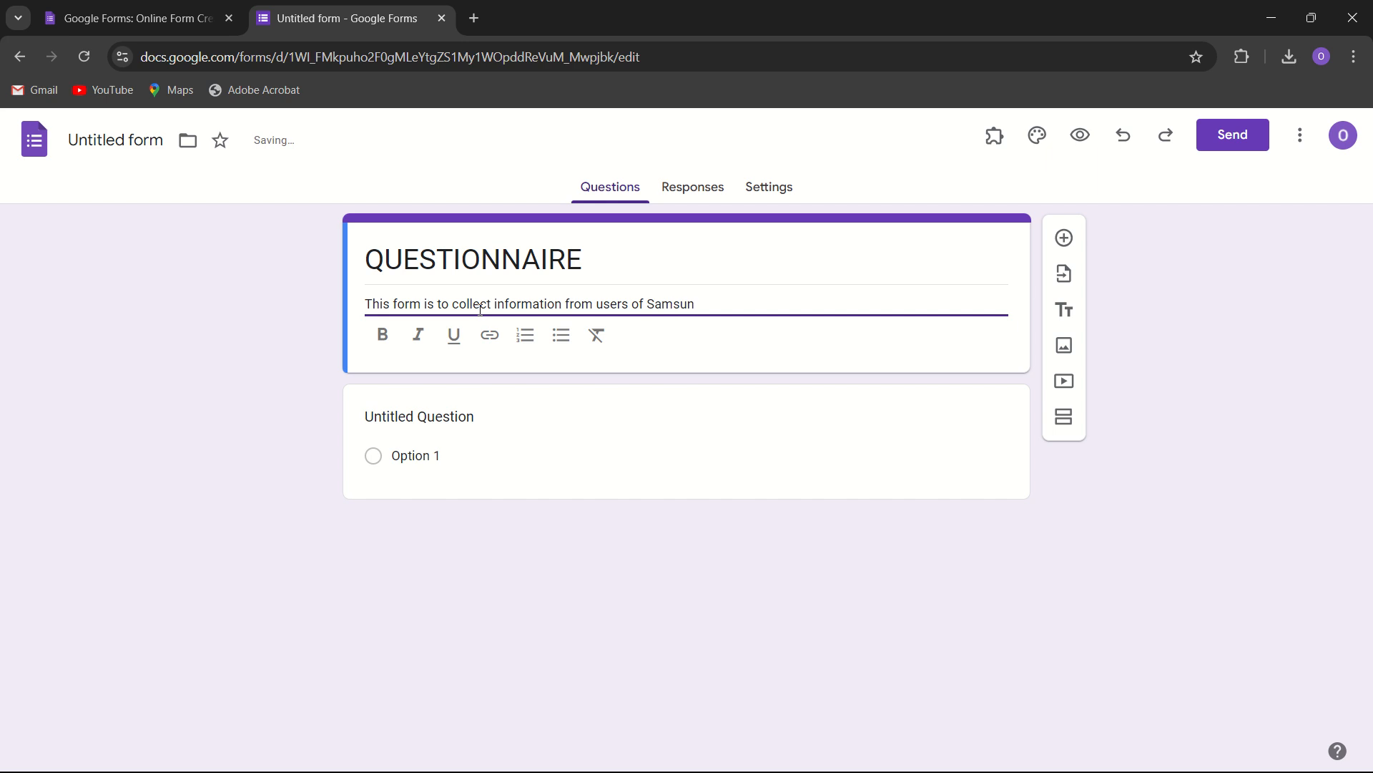
text(g and i Phones)
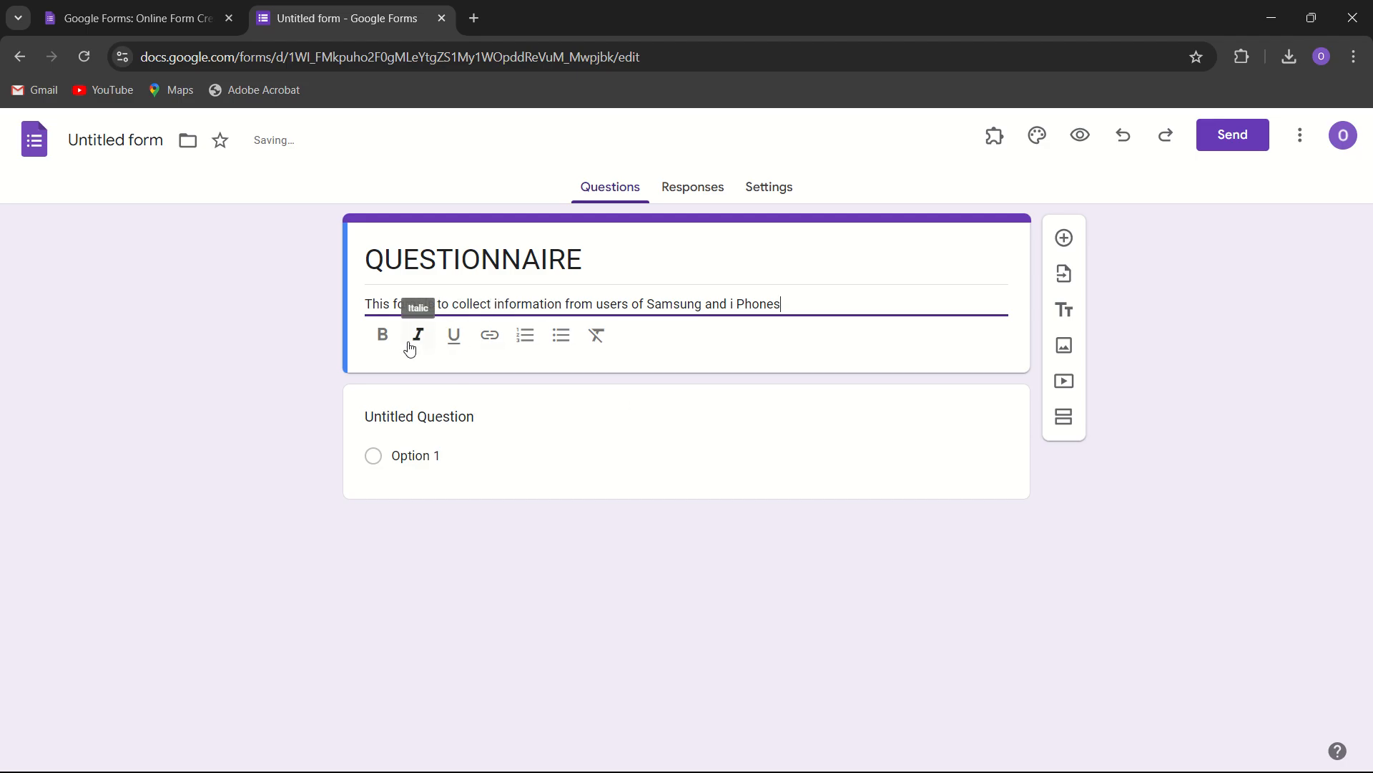
click(382, 339)
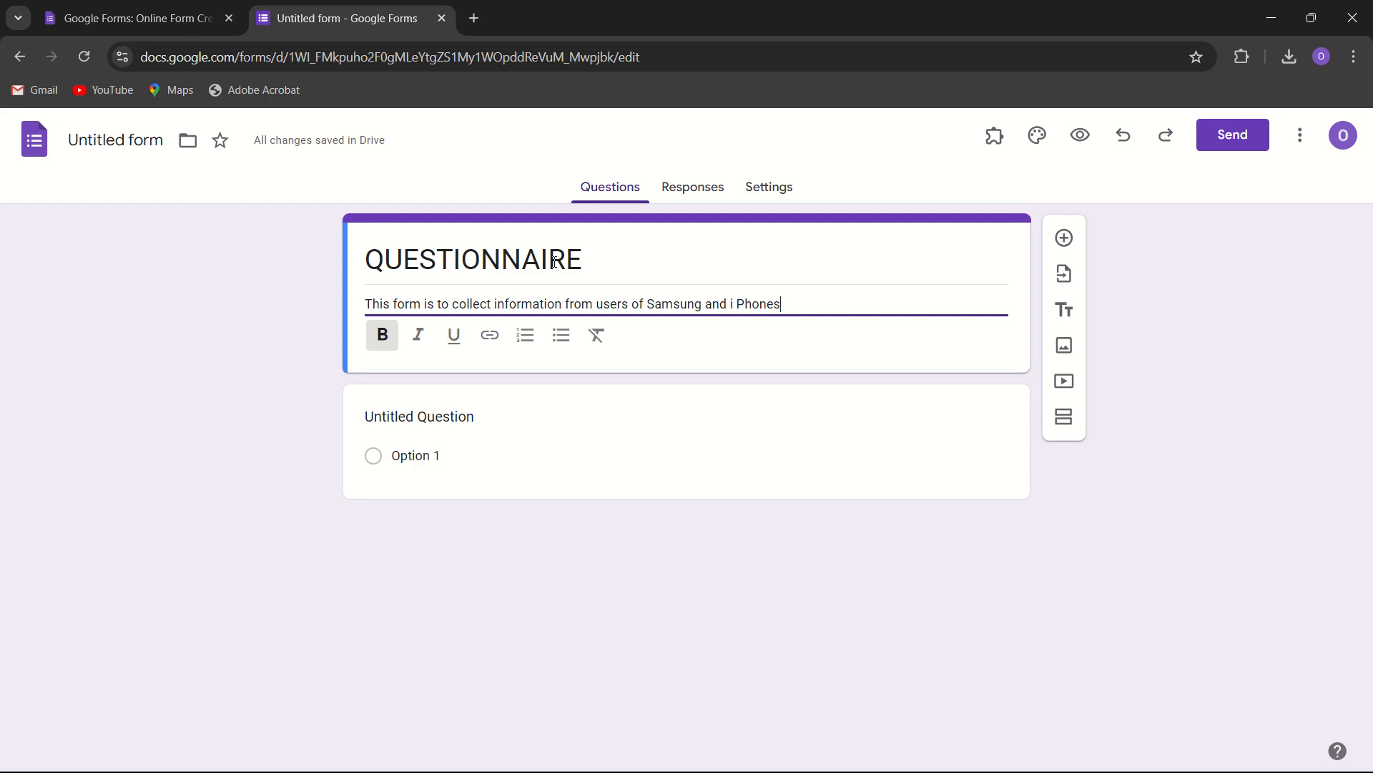
- Give the form file the name "QUESTIONNAIRE" and set the first question's text to "Name"
click(143, 139)
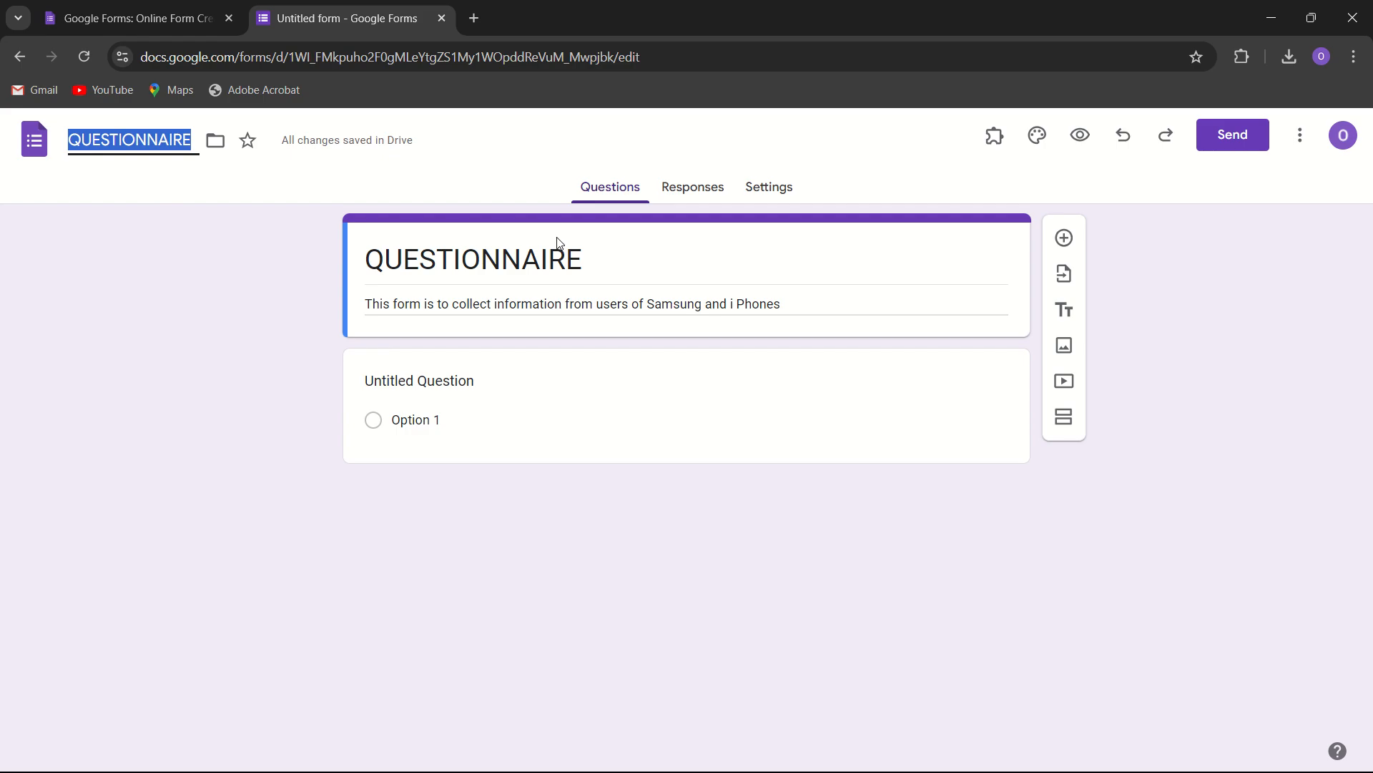
click(496, 380)
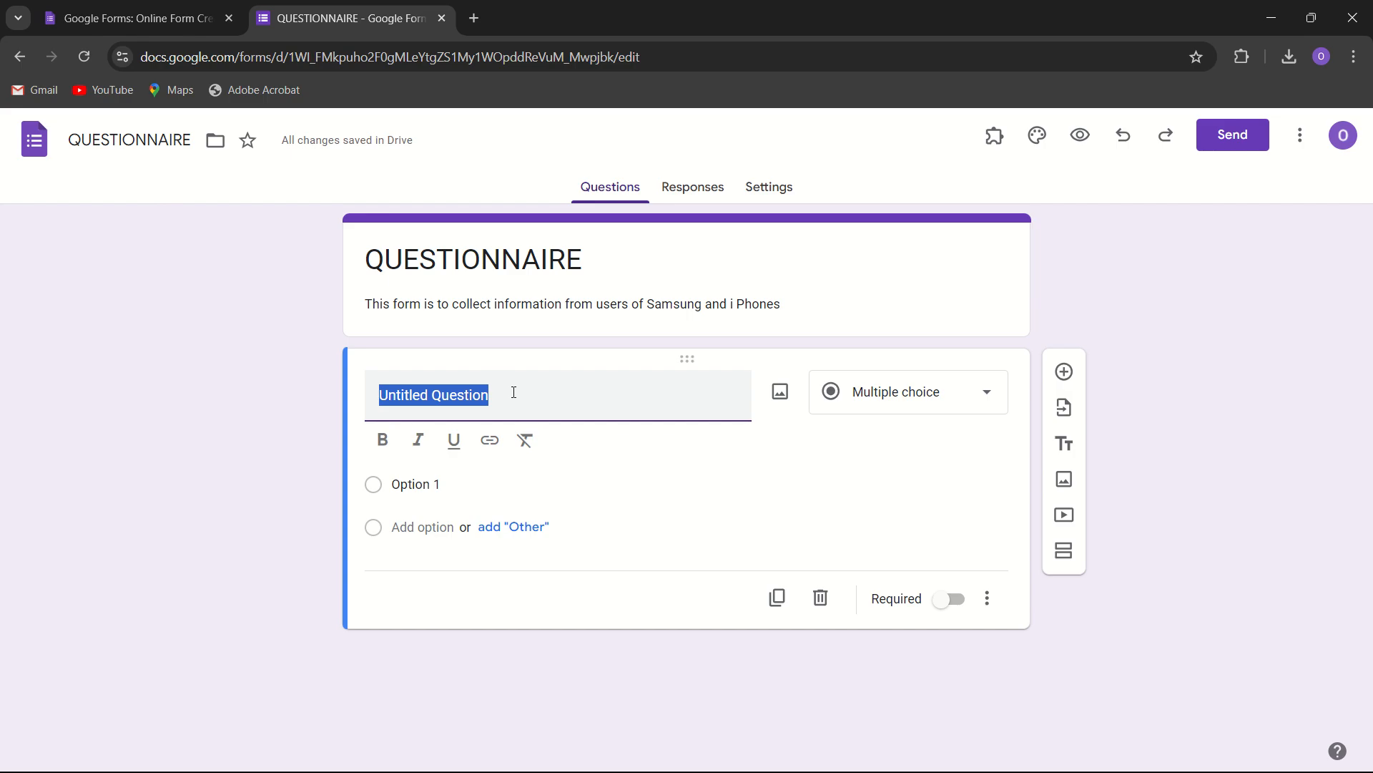
text(me)
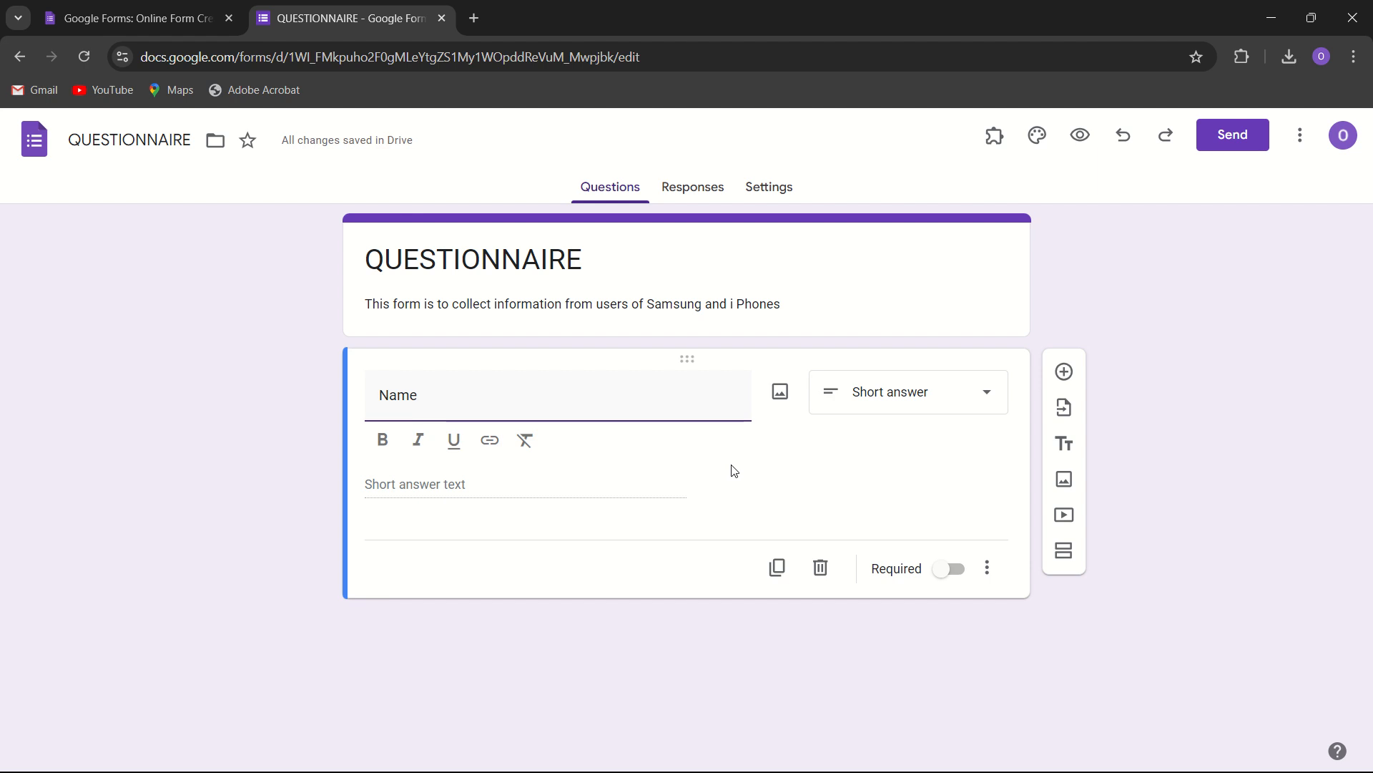
- Review the Name question's available answer types and extra options, and make the question required
click(983, 400)
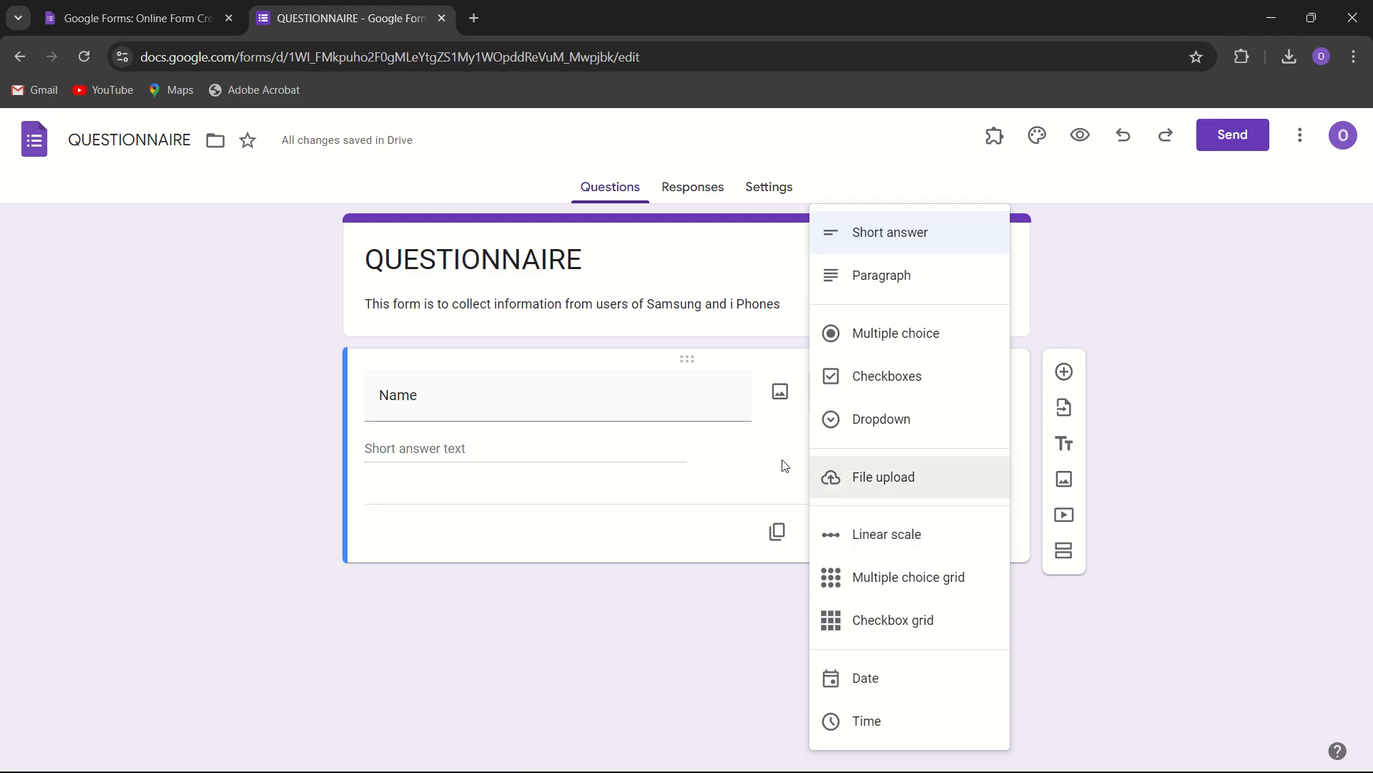
click(679, 411)
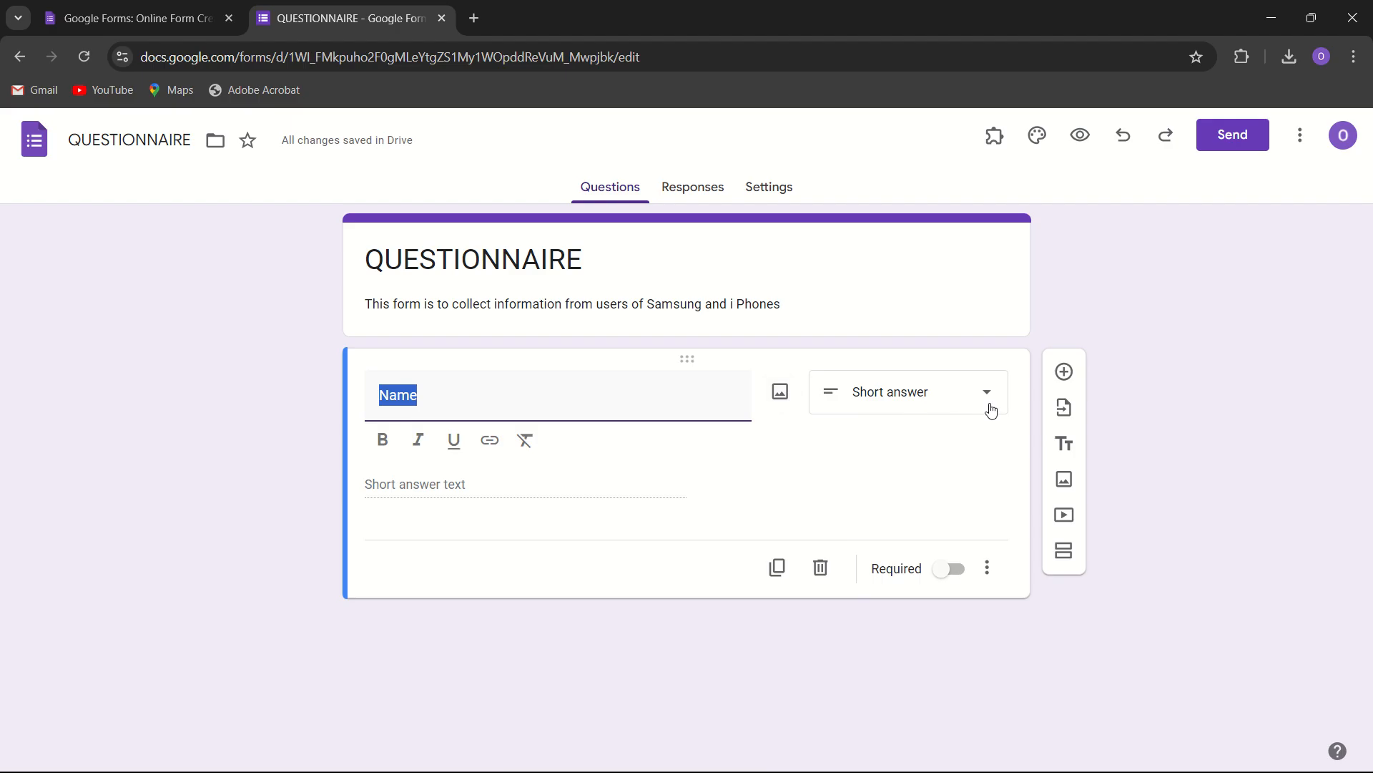
click(956, 572)
click(957, 538)
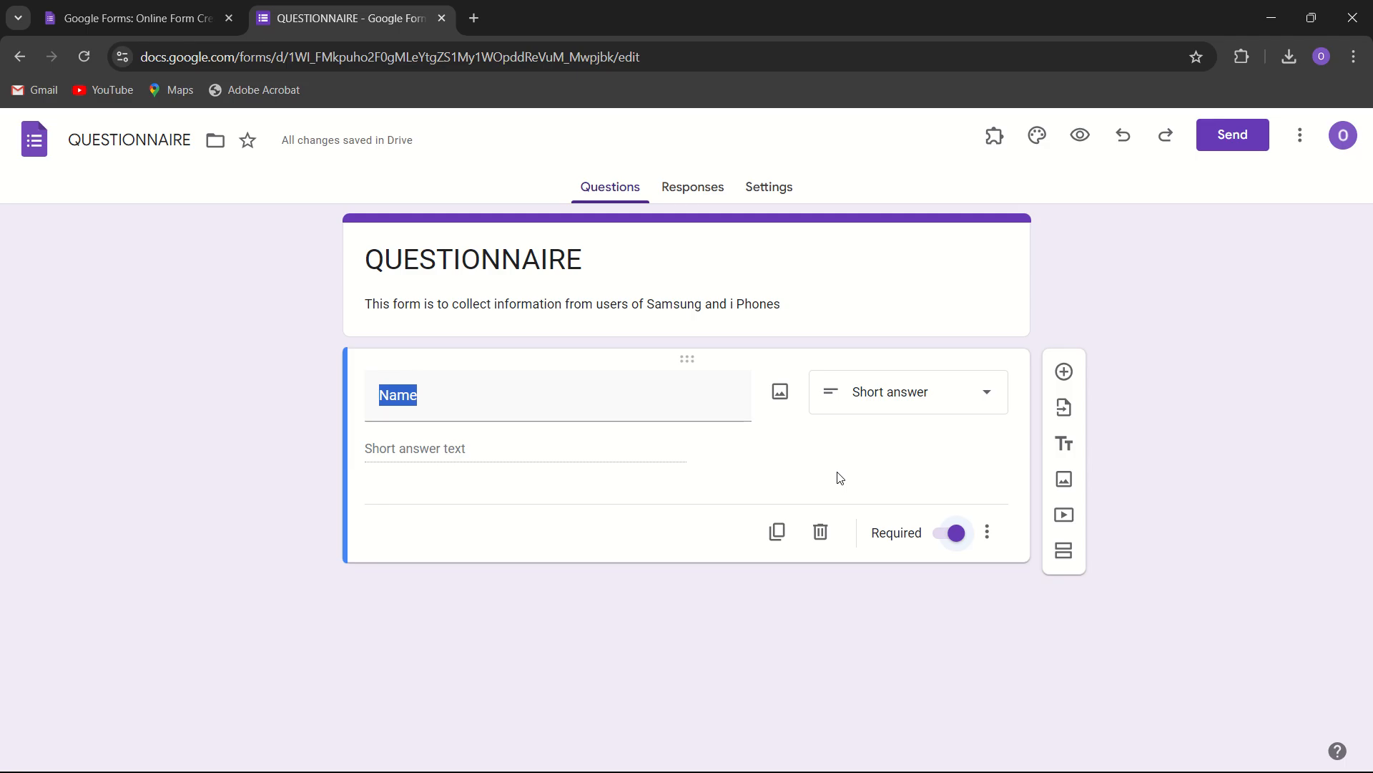
click(994, 538)
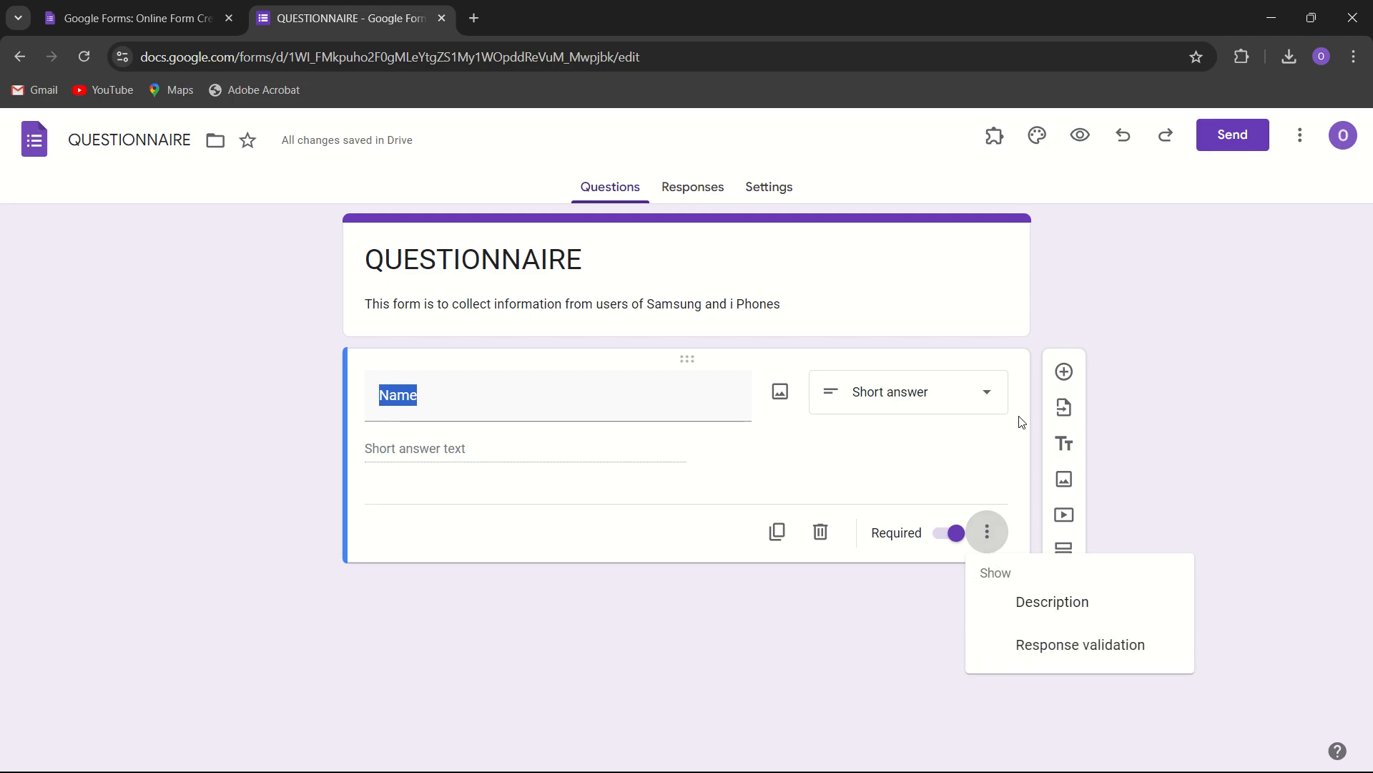
click(1017, 362)
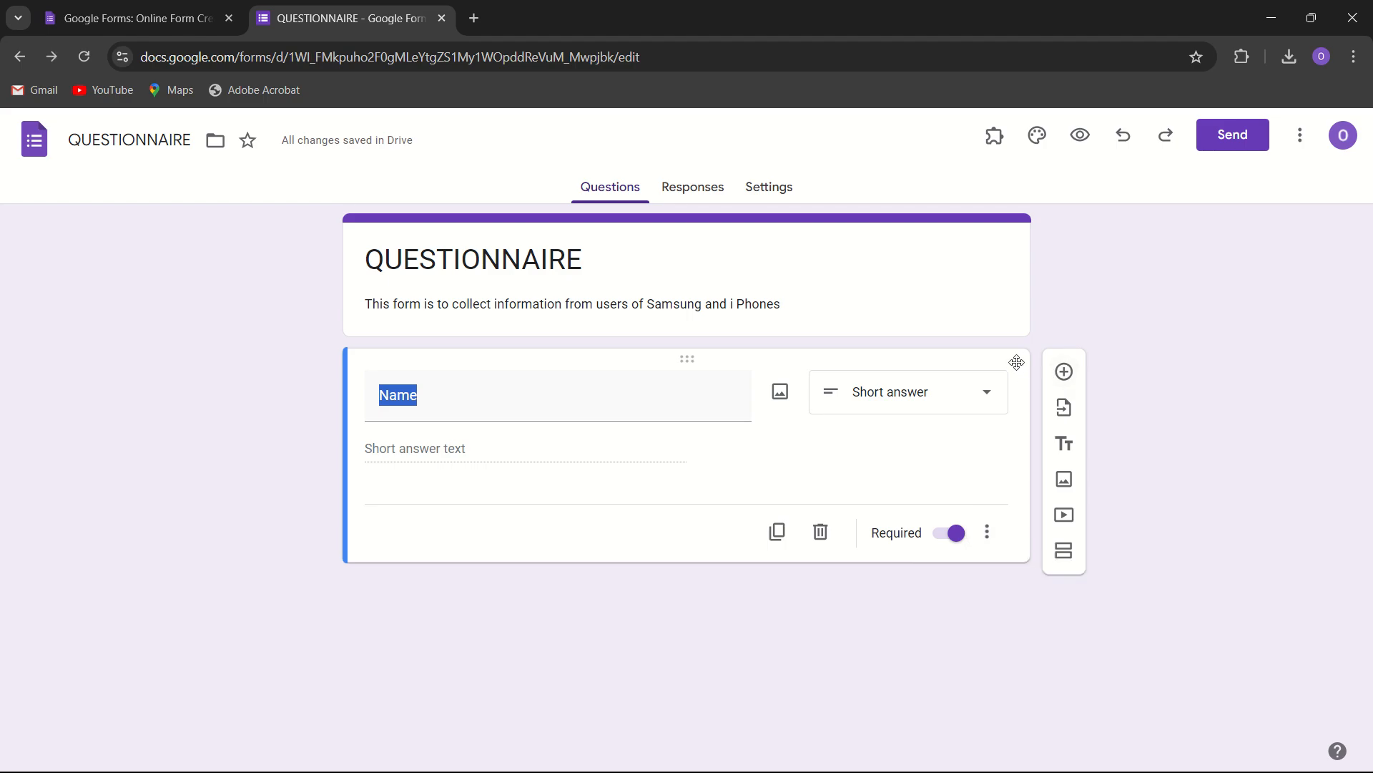
- Add a new question below the Name question and reselect the Name question
click(1064, 372)
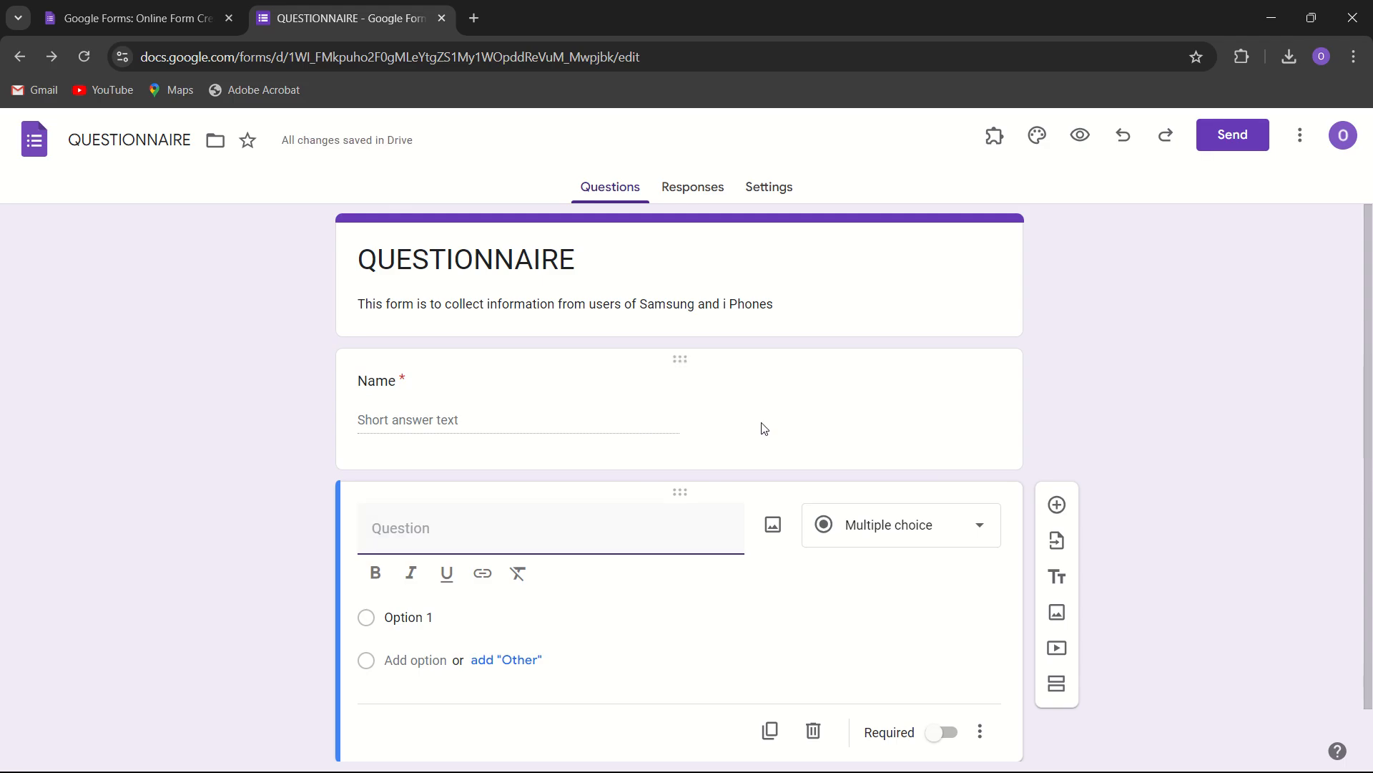
click(780, 414)
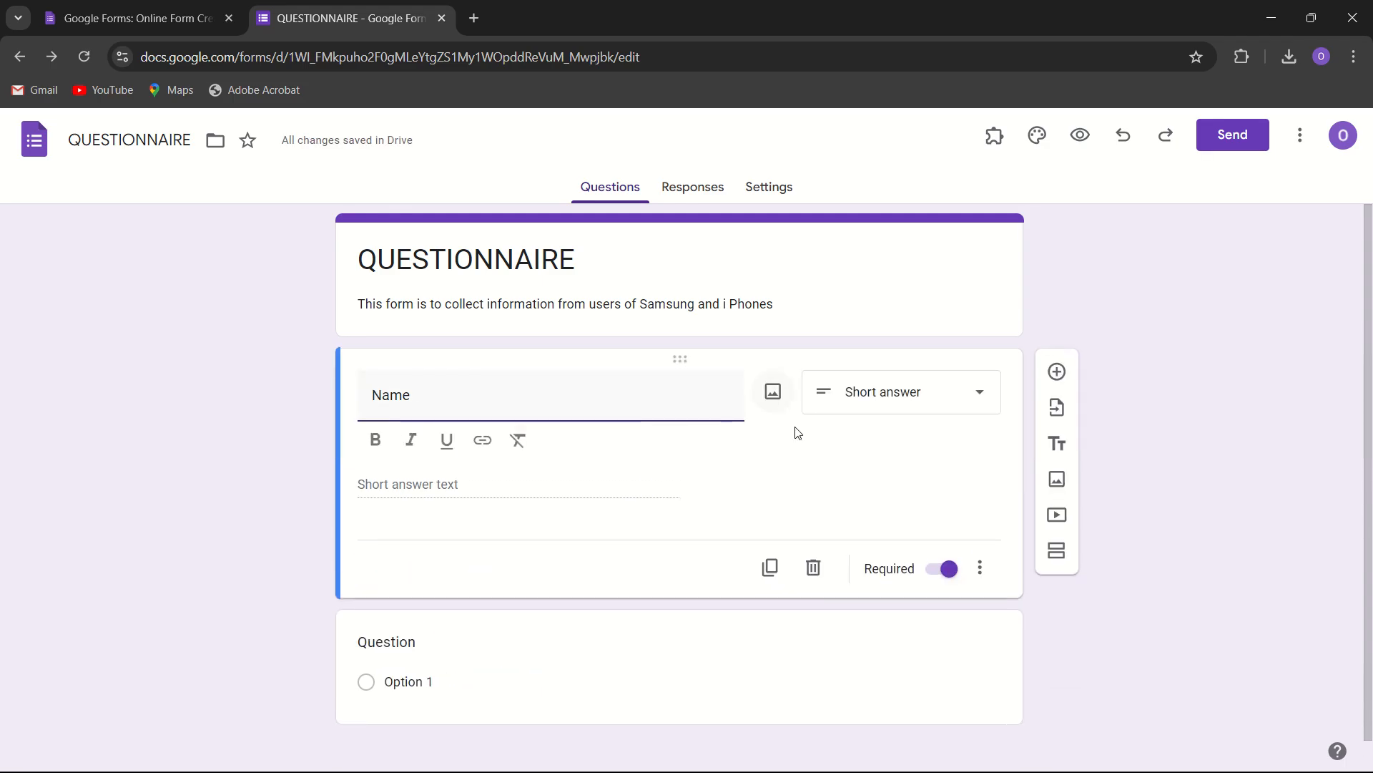
- Switch to the PowerPoint slide with the sample questionnaires to read the questions after Name, and return to the form
click(724, 633)
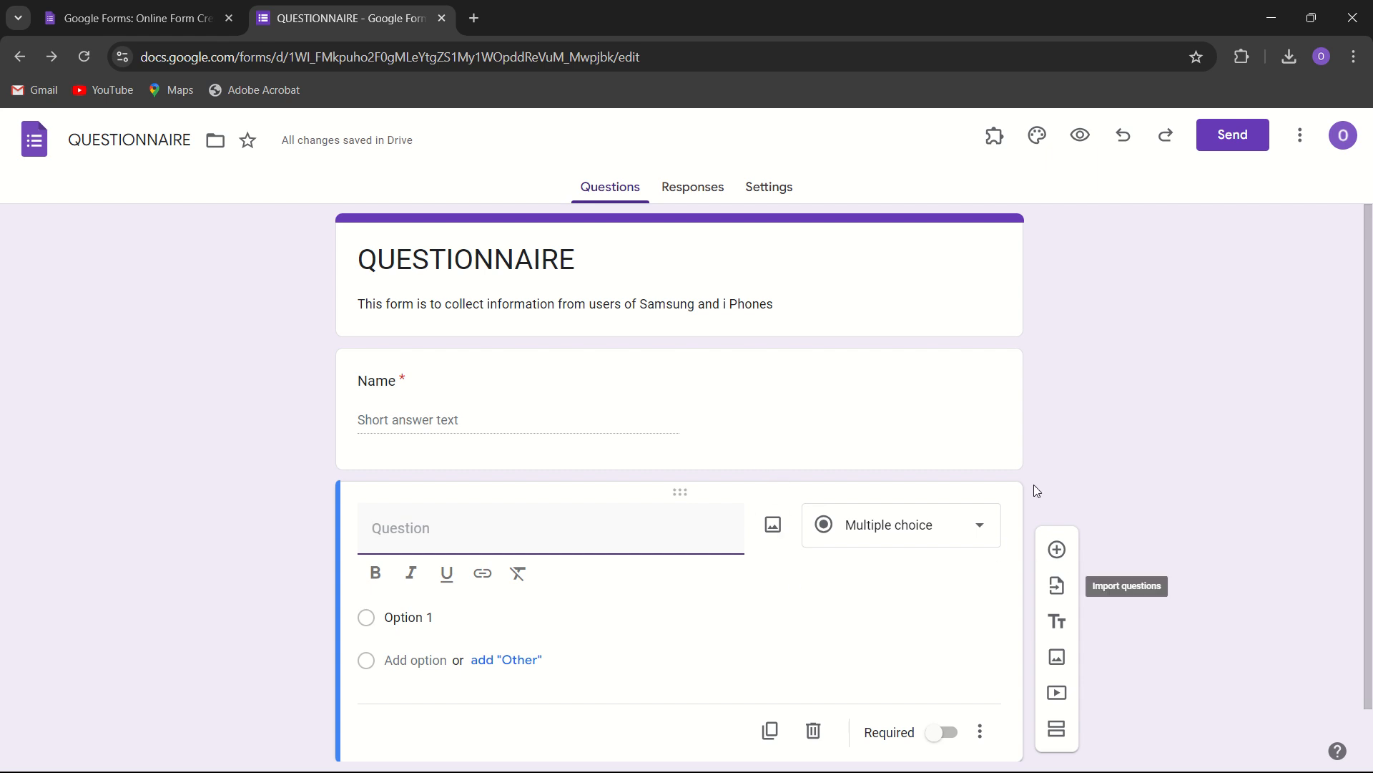
click(929, 362)
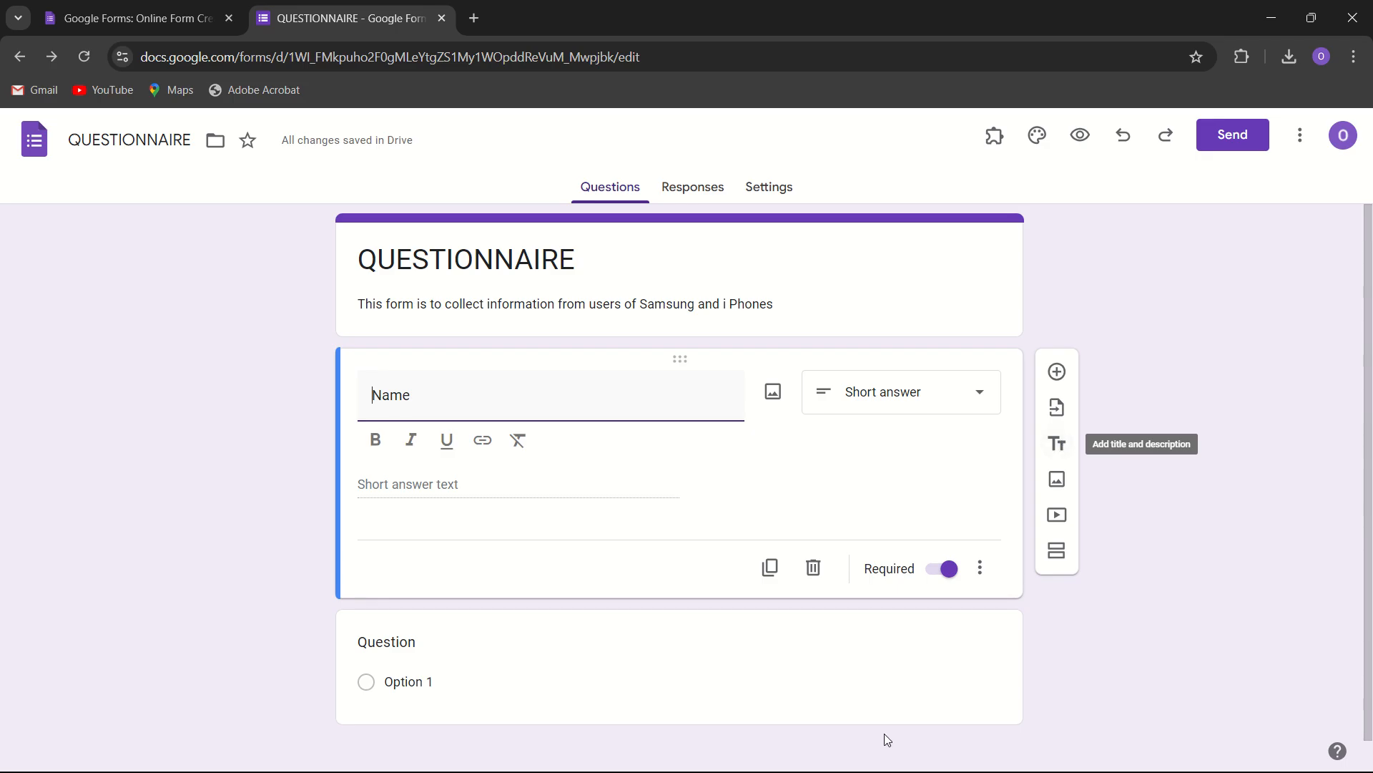
click(705, 752)
key(super+Tab)
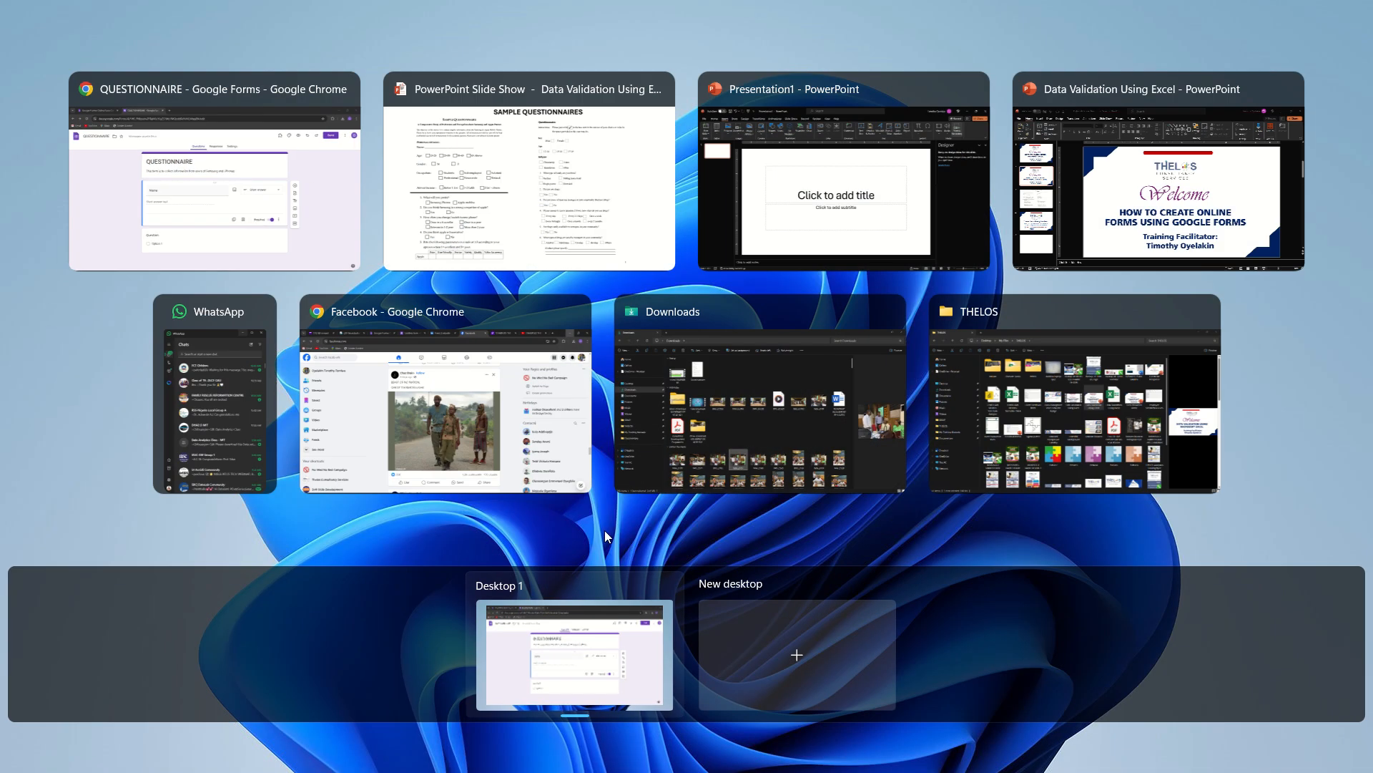
click(567, 234)
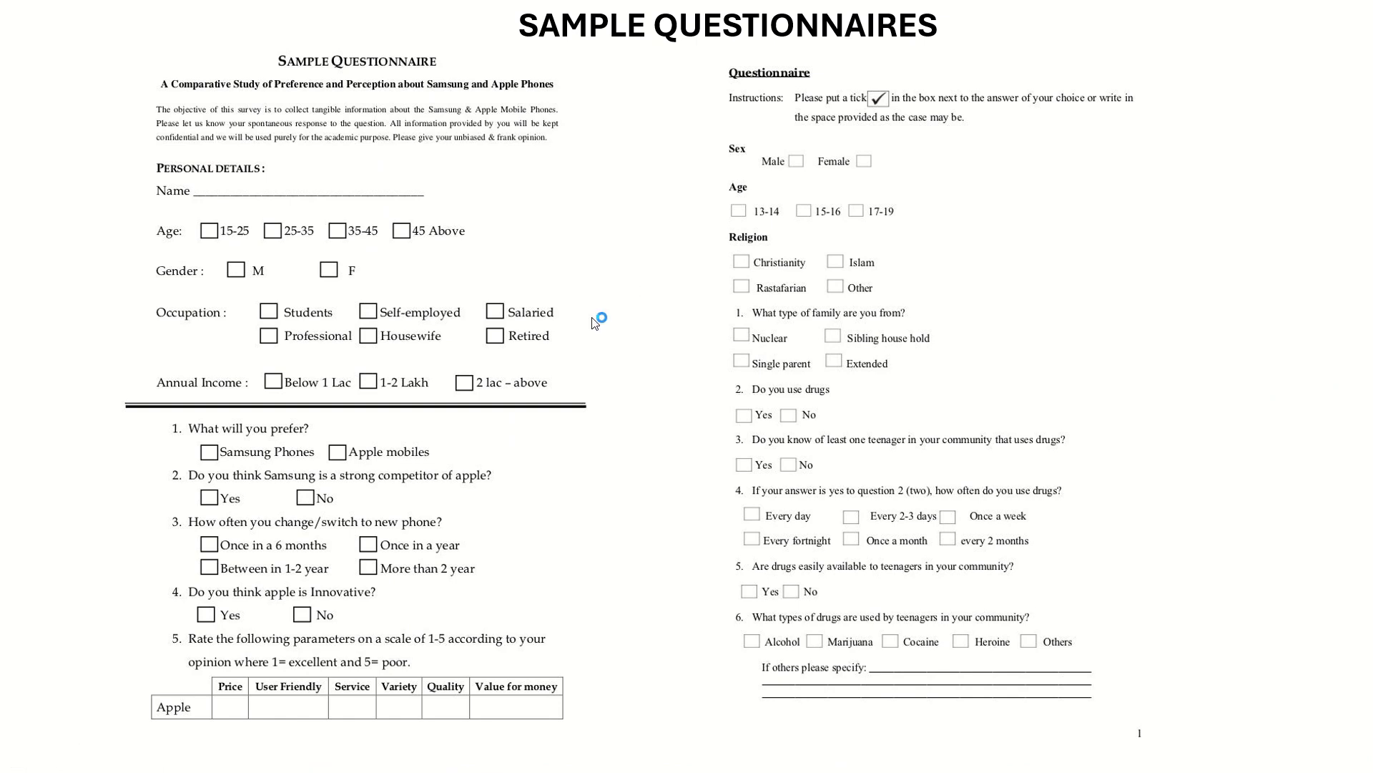
key(alt+Tab)
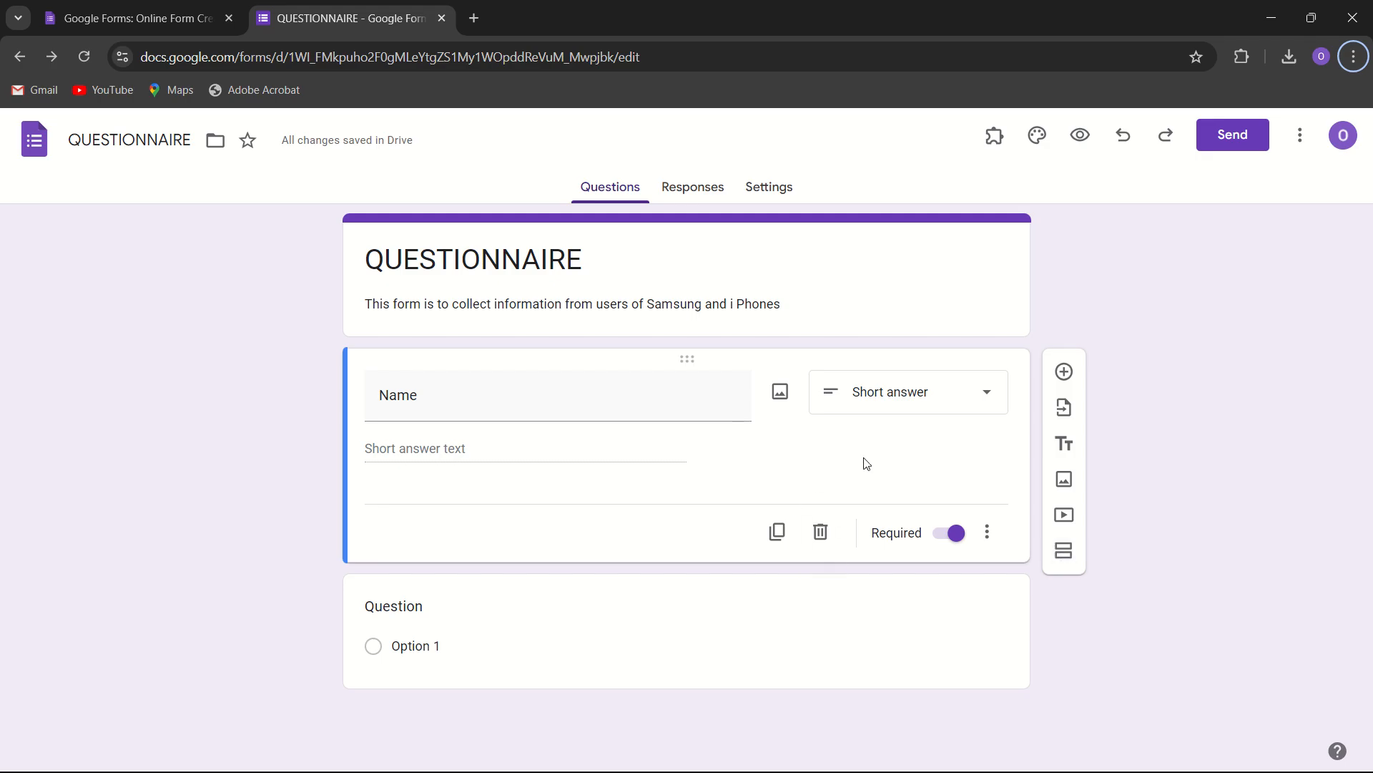
- Set the second question's text to "Age" and its answer type to Multiple choice
click(455, 646)
click(430, 546)
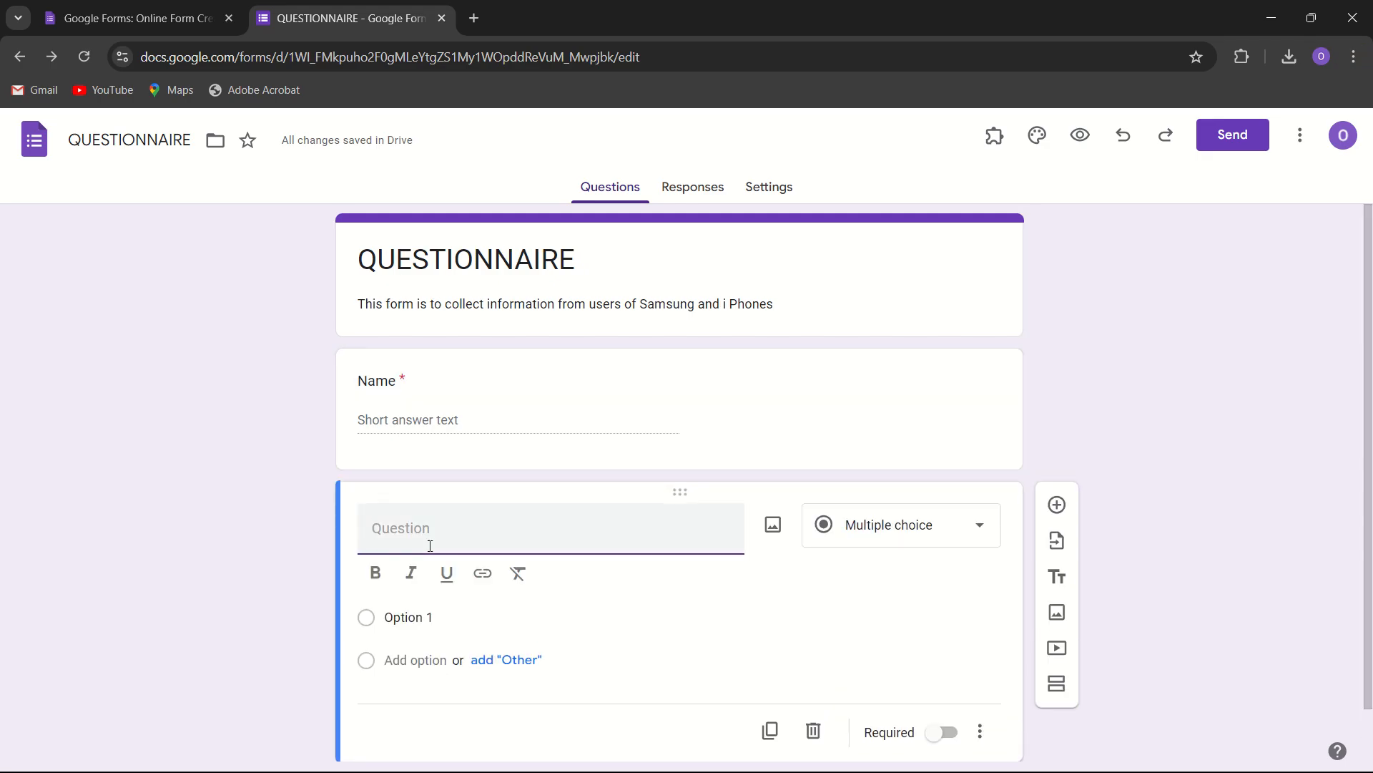
text(Age)
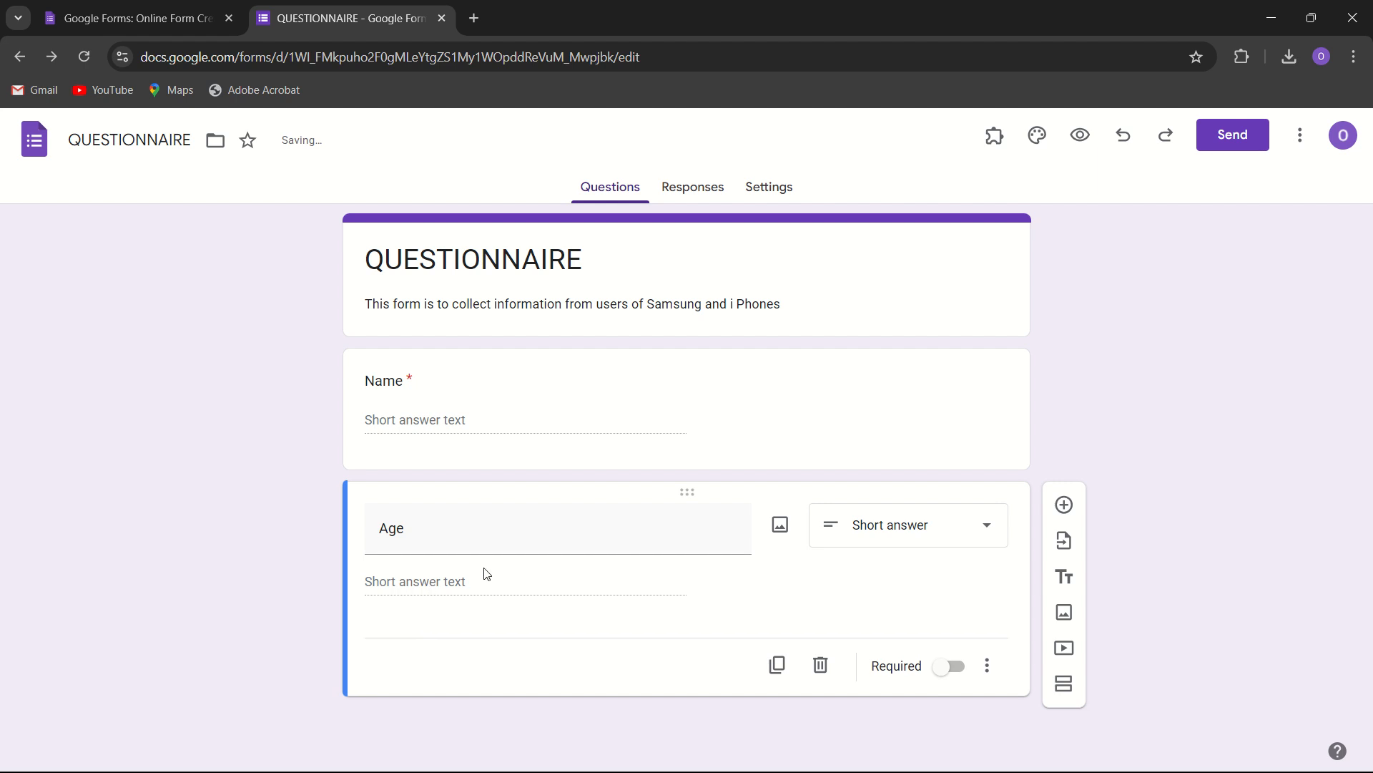
click(991, 536)
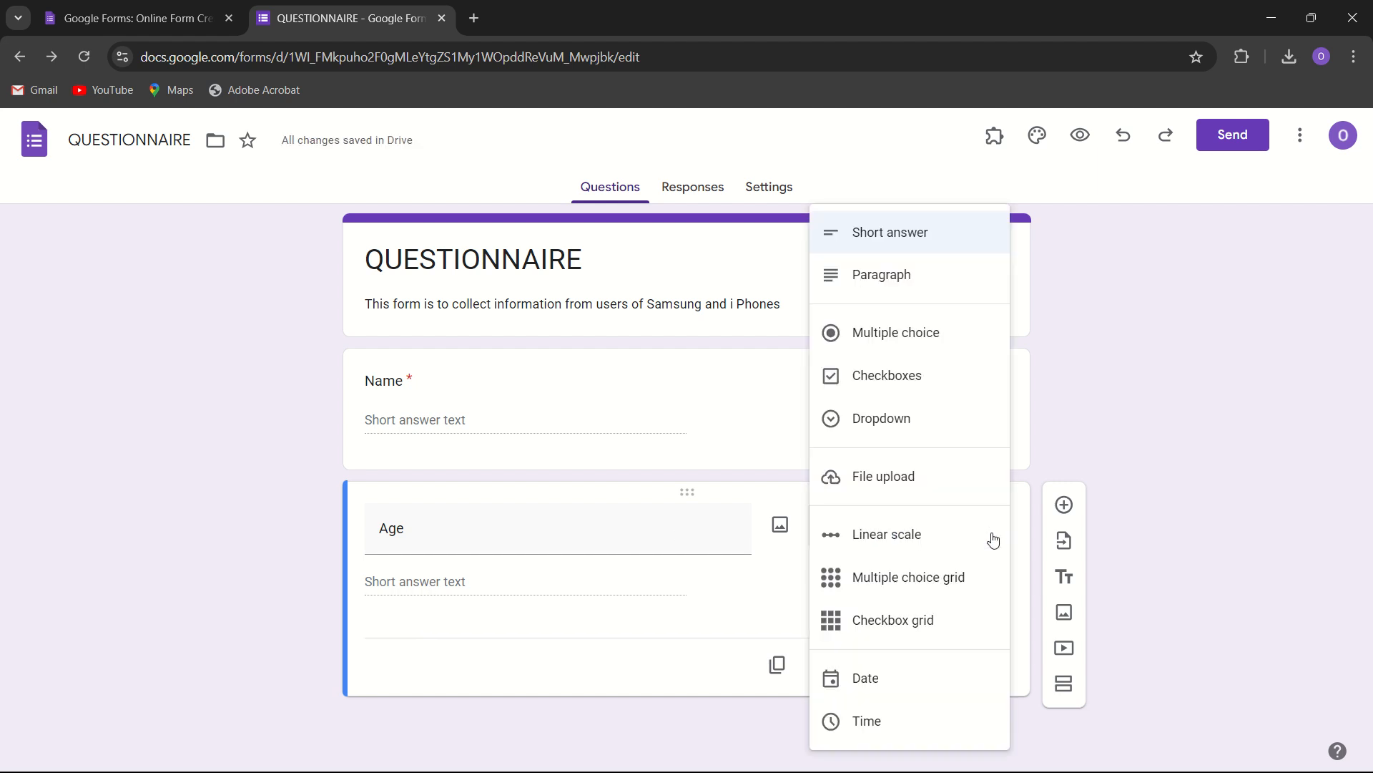
click(951, 347)
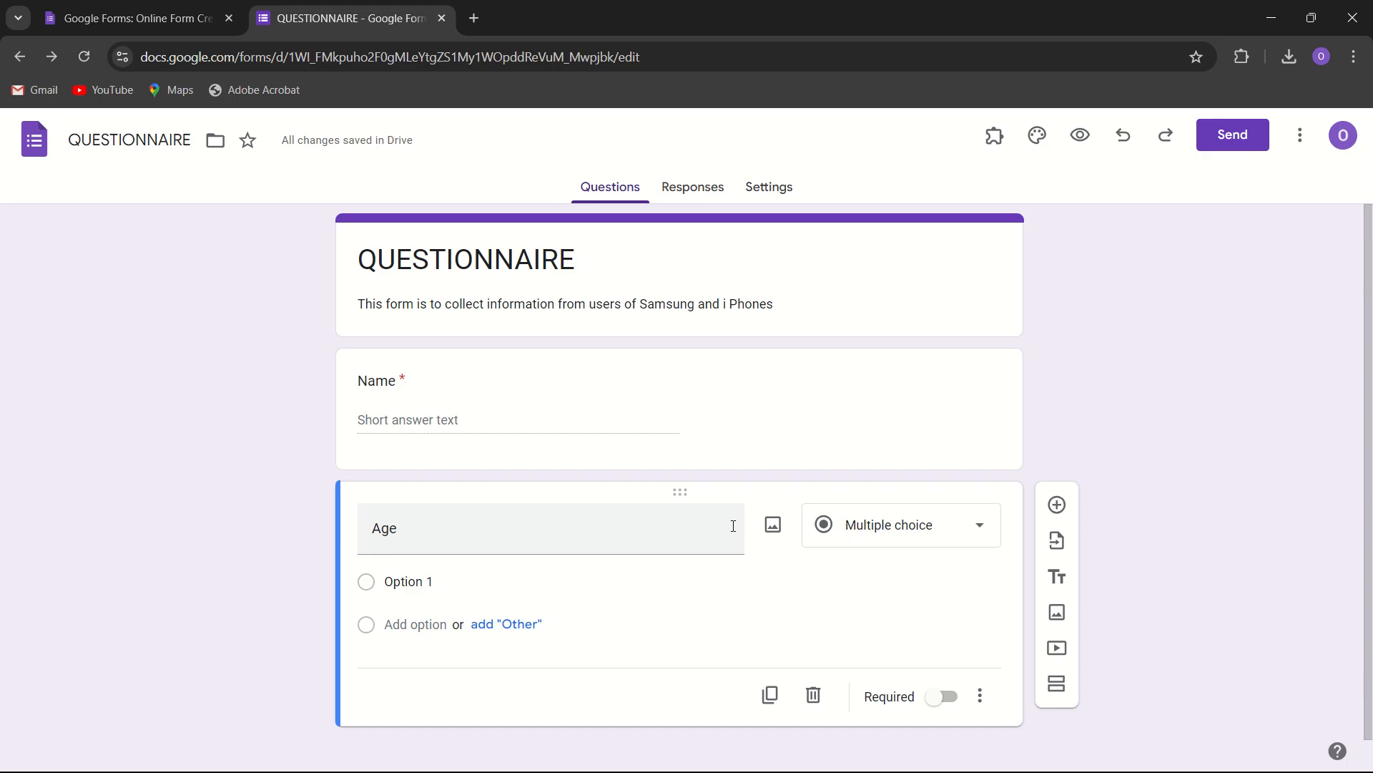
- Enter "15-25" as the Age question's first option and start a second option with "26-"
click(397, 583)
text(15)
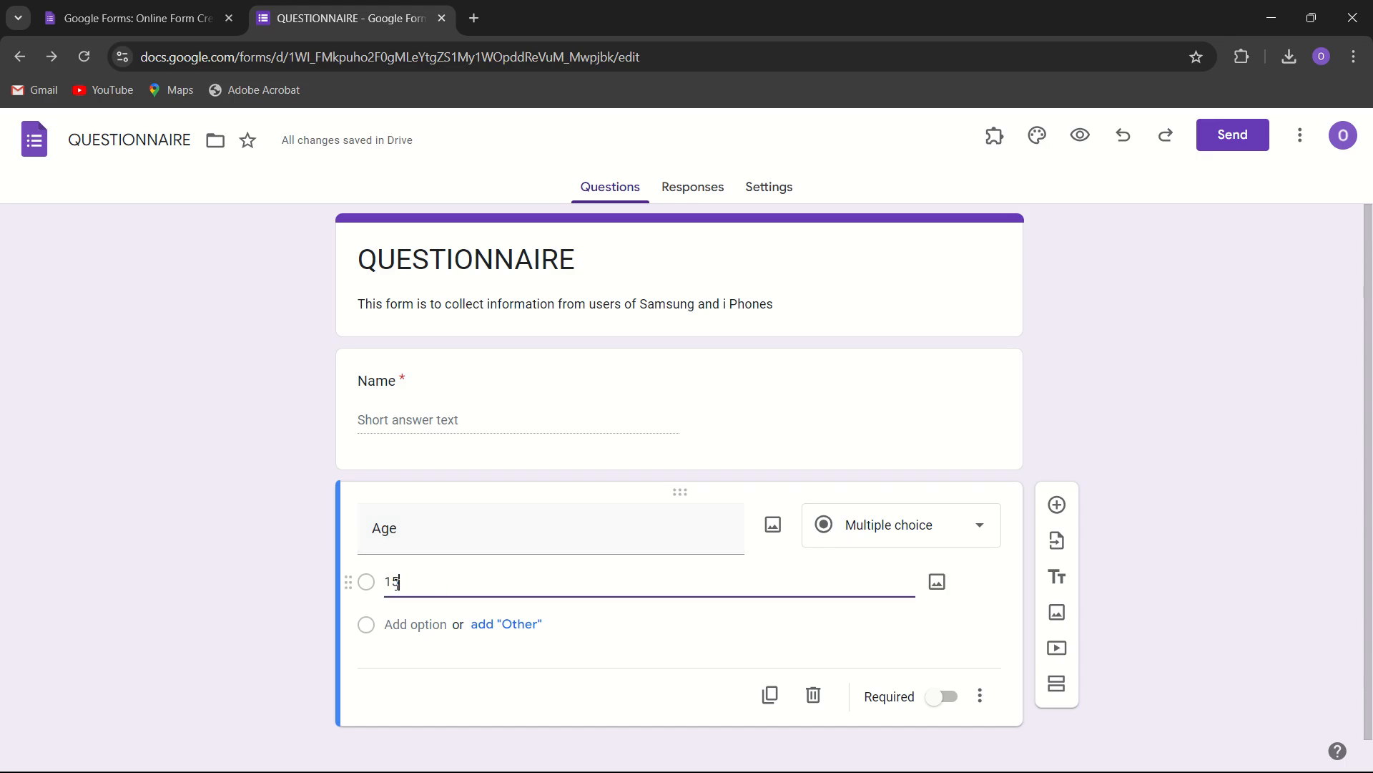
text(-25)
click(406, 625)
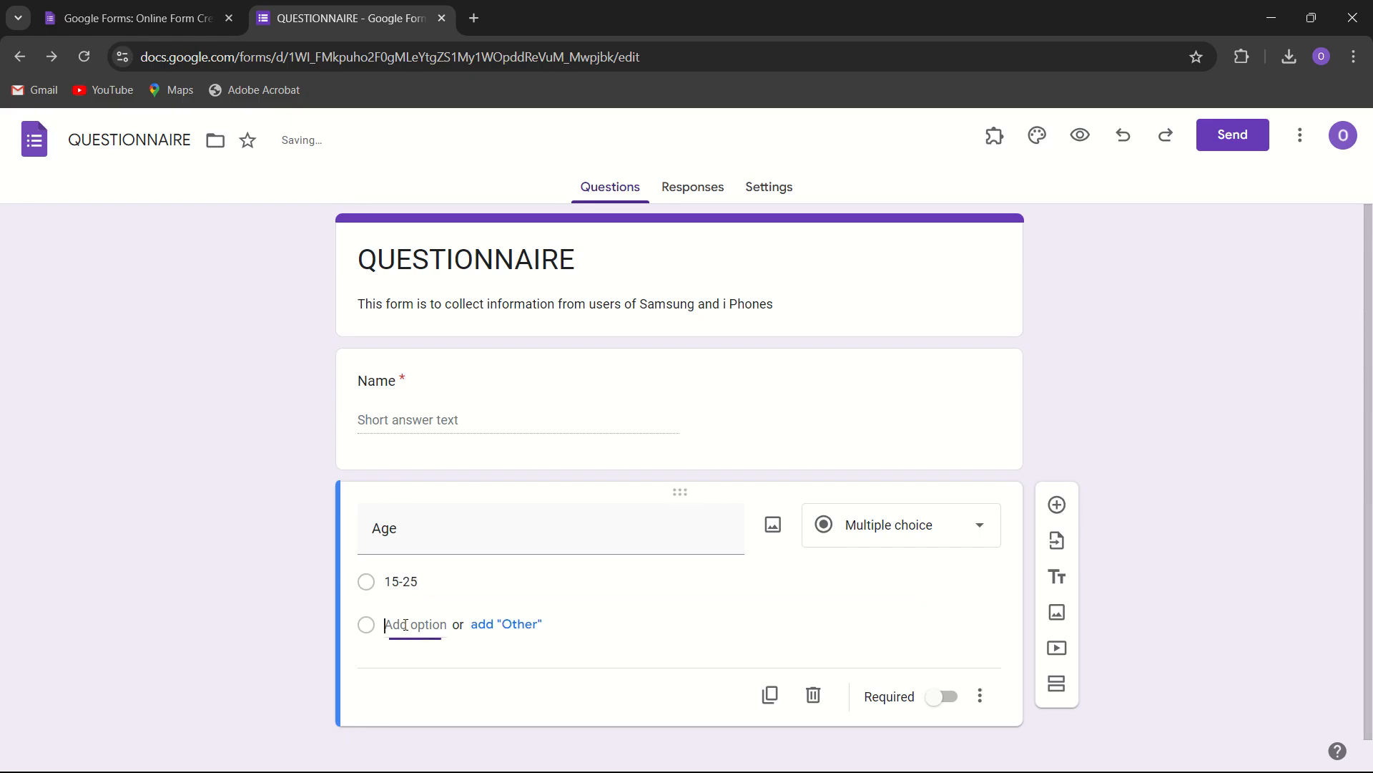
text(2)
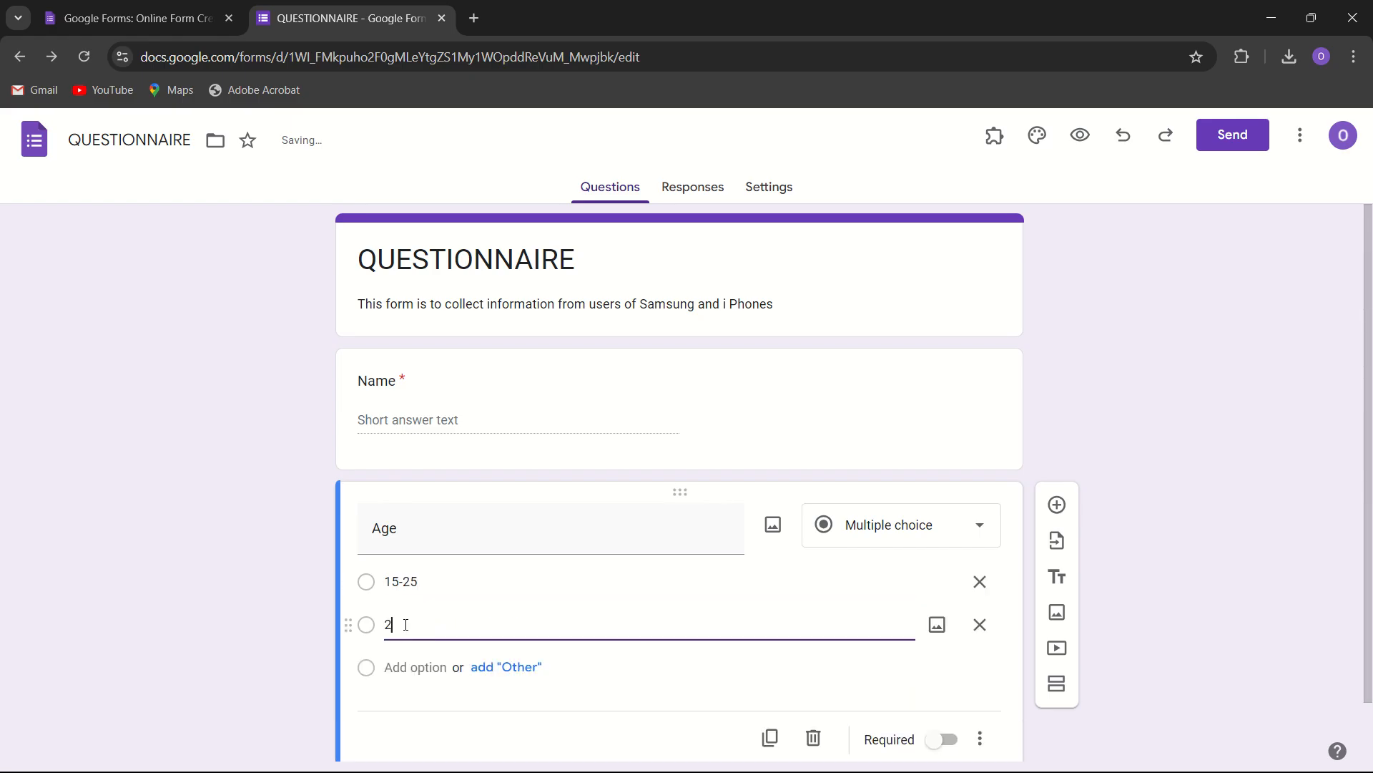
text(6-)
- Change the Age question's first option to "15-24"
click(417, 579)
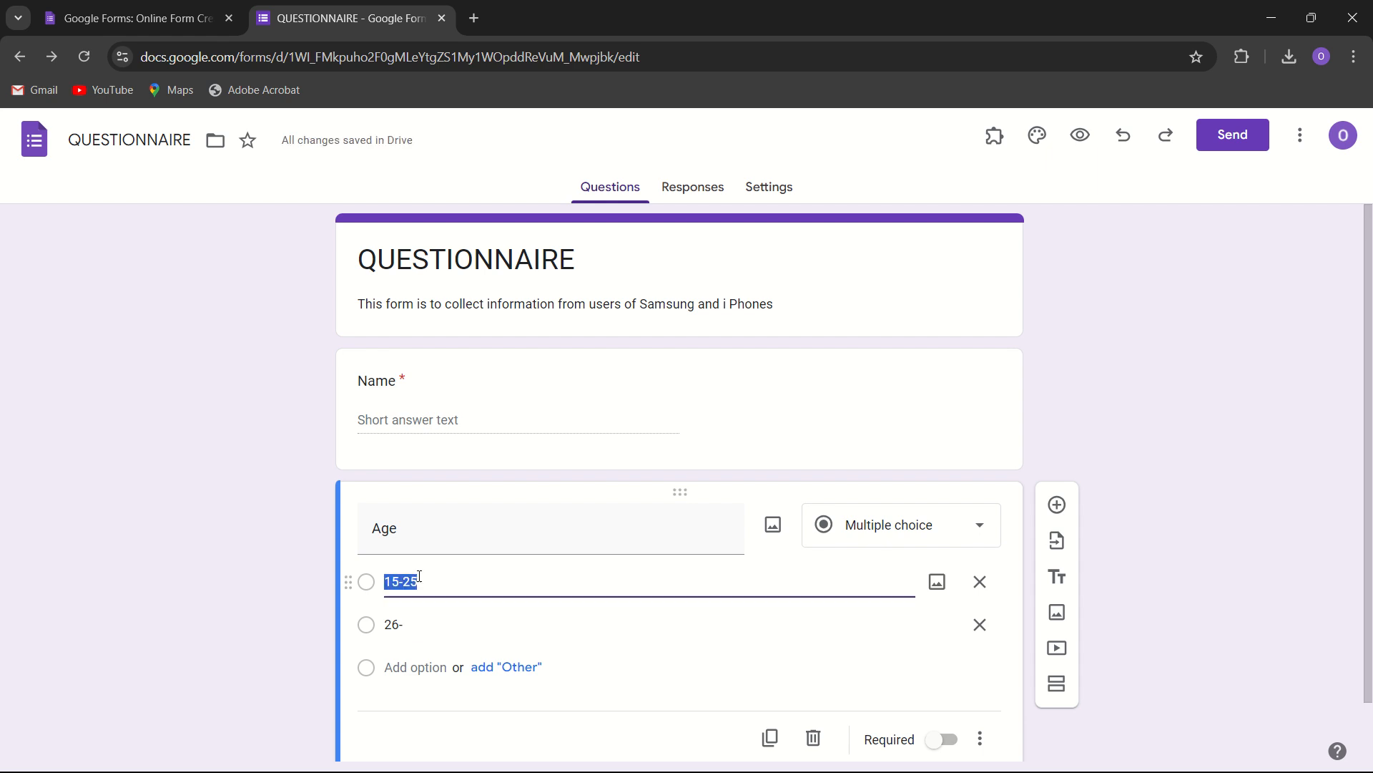
click(419, 575)
key(BackSpace)
text(4)
- Check the age ranges on the sample questionnaire slide in PowerPoint and return to the form
key(alt+Tab)
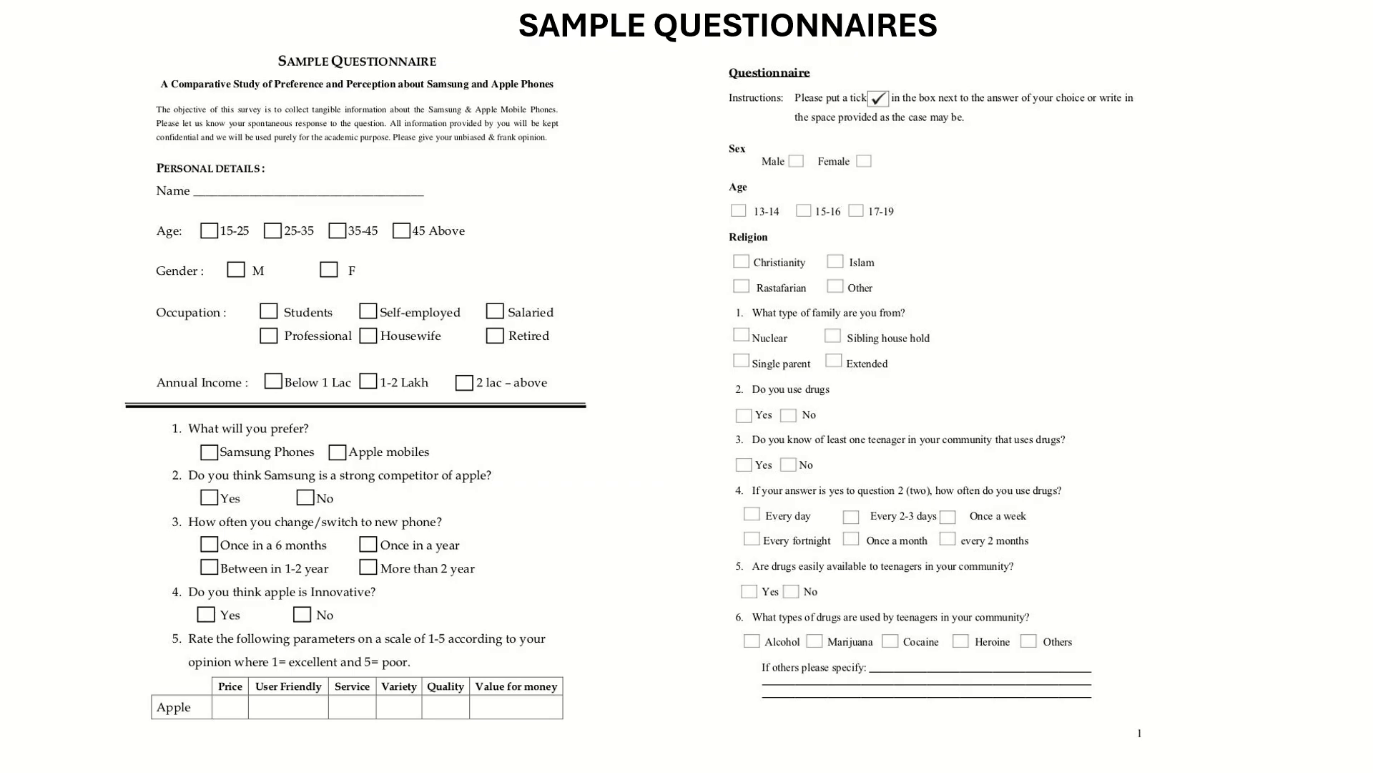
key(Right)
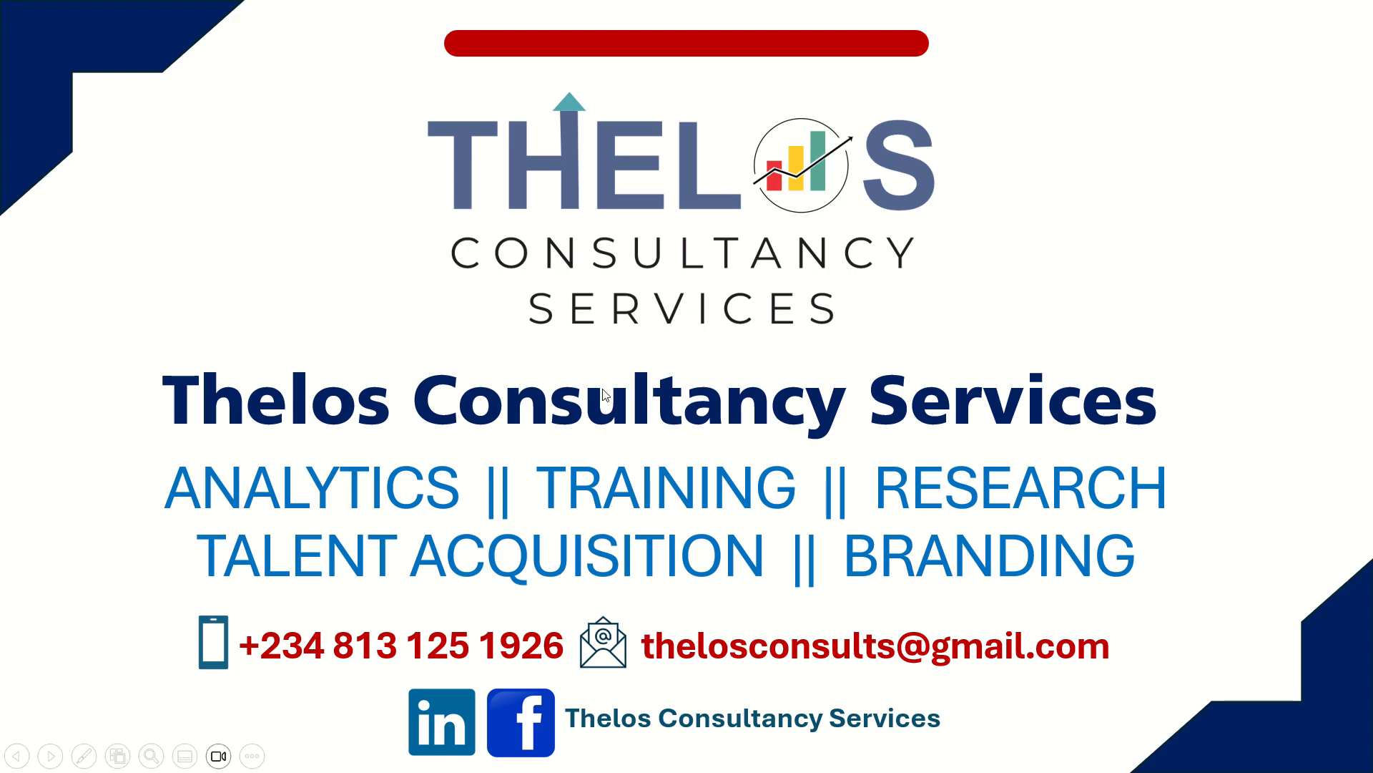
key(Left)
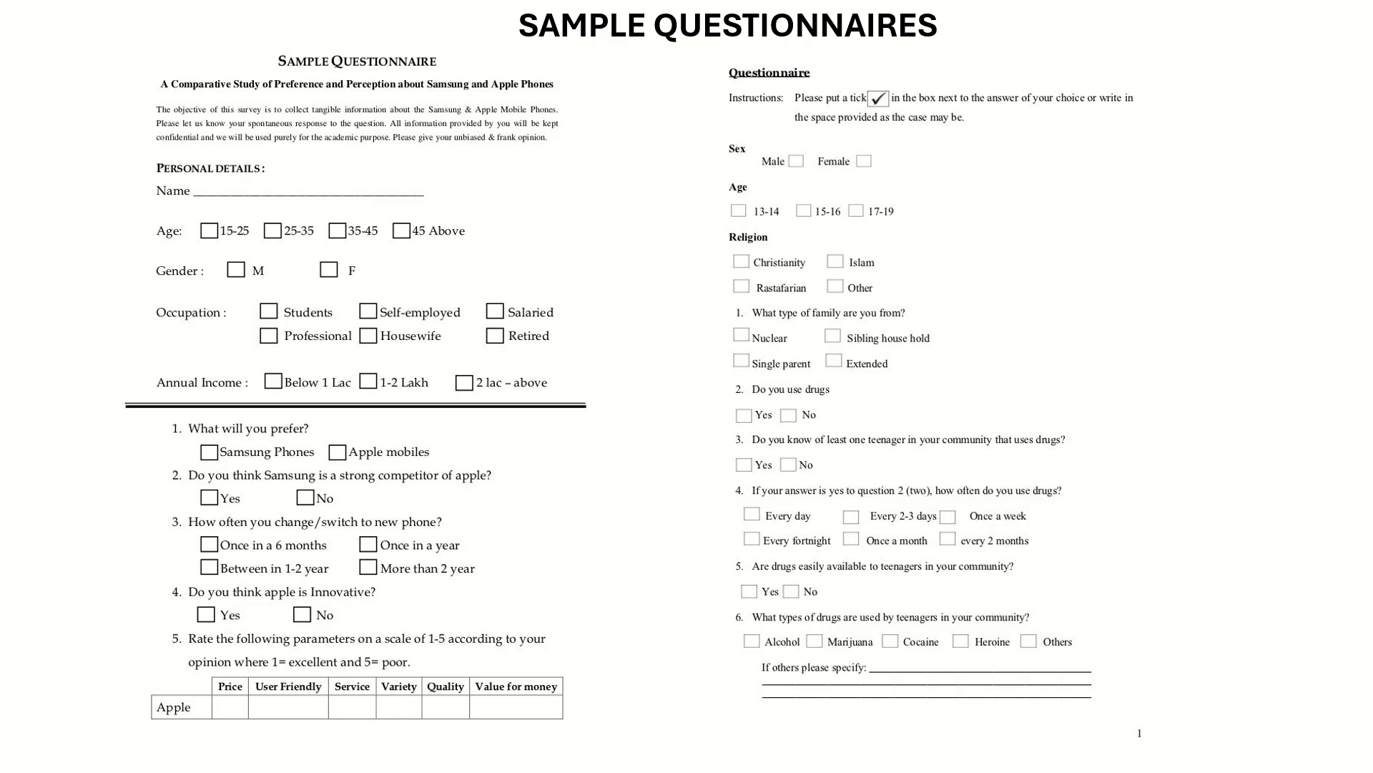
key(alt+Tab)
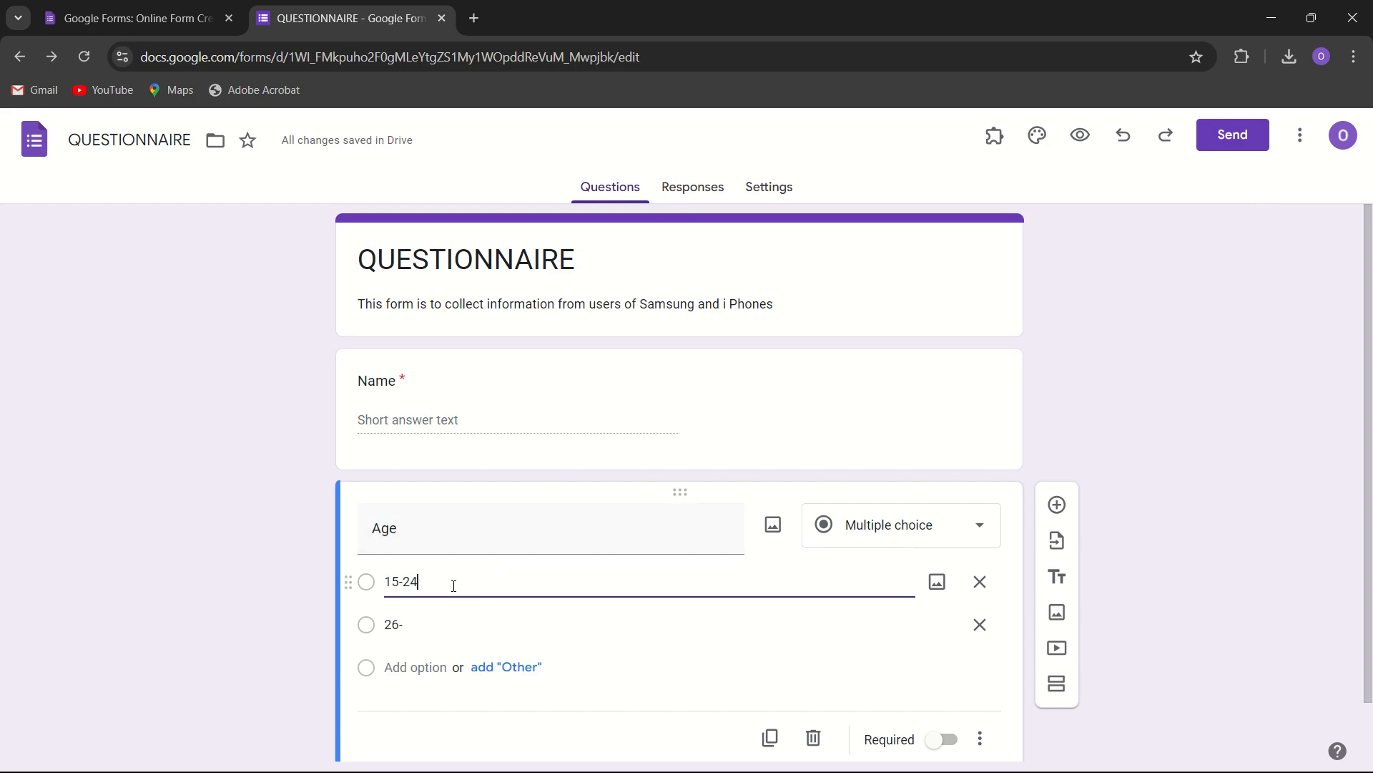
- Set the Age question's first option to "15-25" and its second option to "25-35"
key(BackSpace)
text(5)
key(BackSpace)
text(5)
click(394, 621)
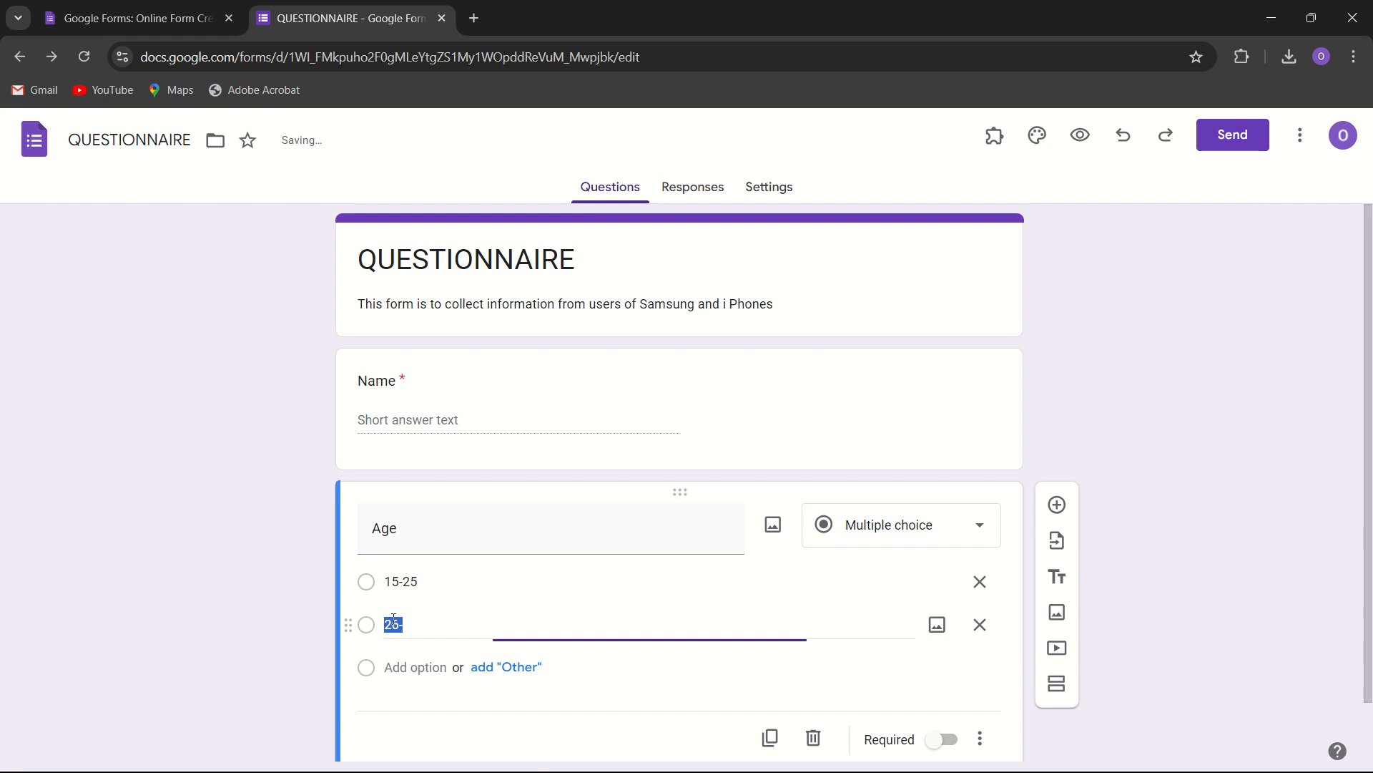
text(25-2)
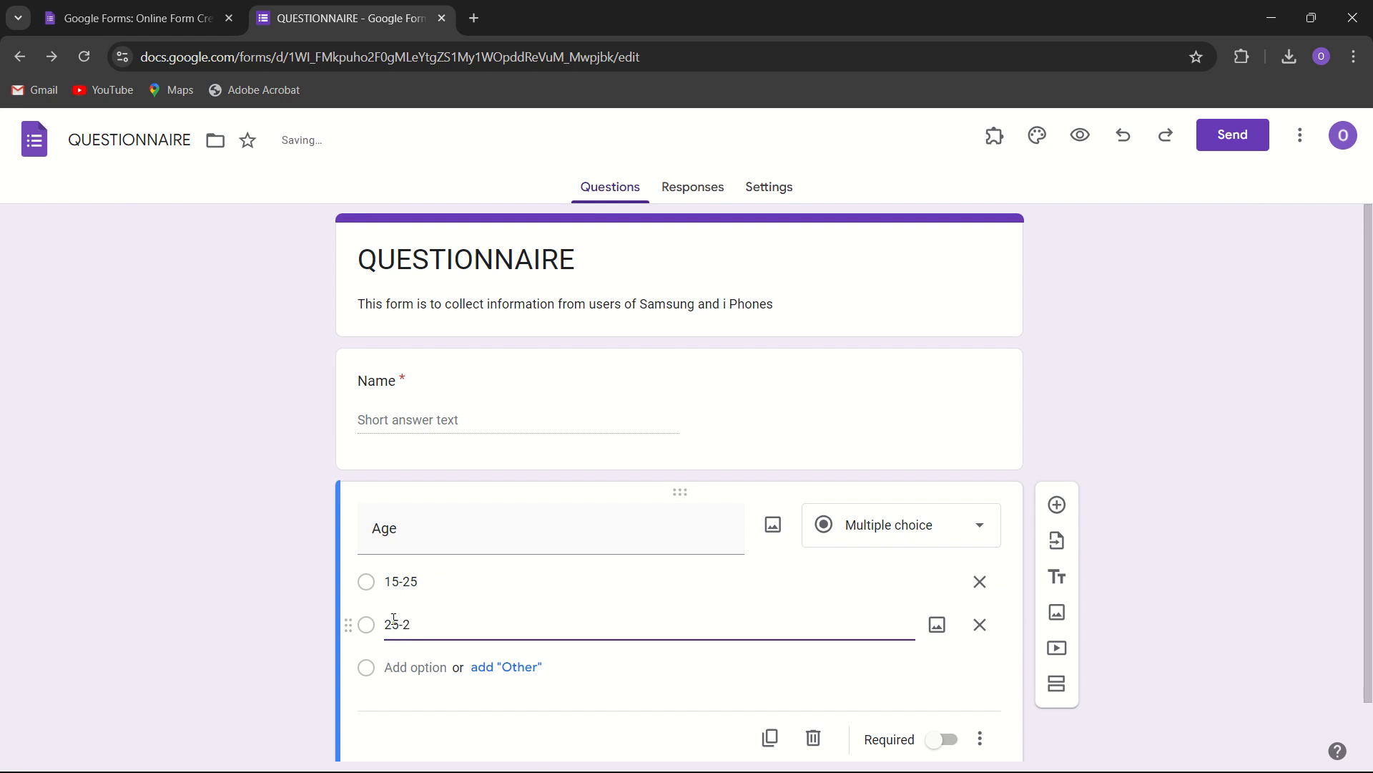
key(BackSpace)
text(35)
- Add the options "35-45" and "45 and Above" to the Age question and make the question required
click(409, 667)
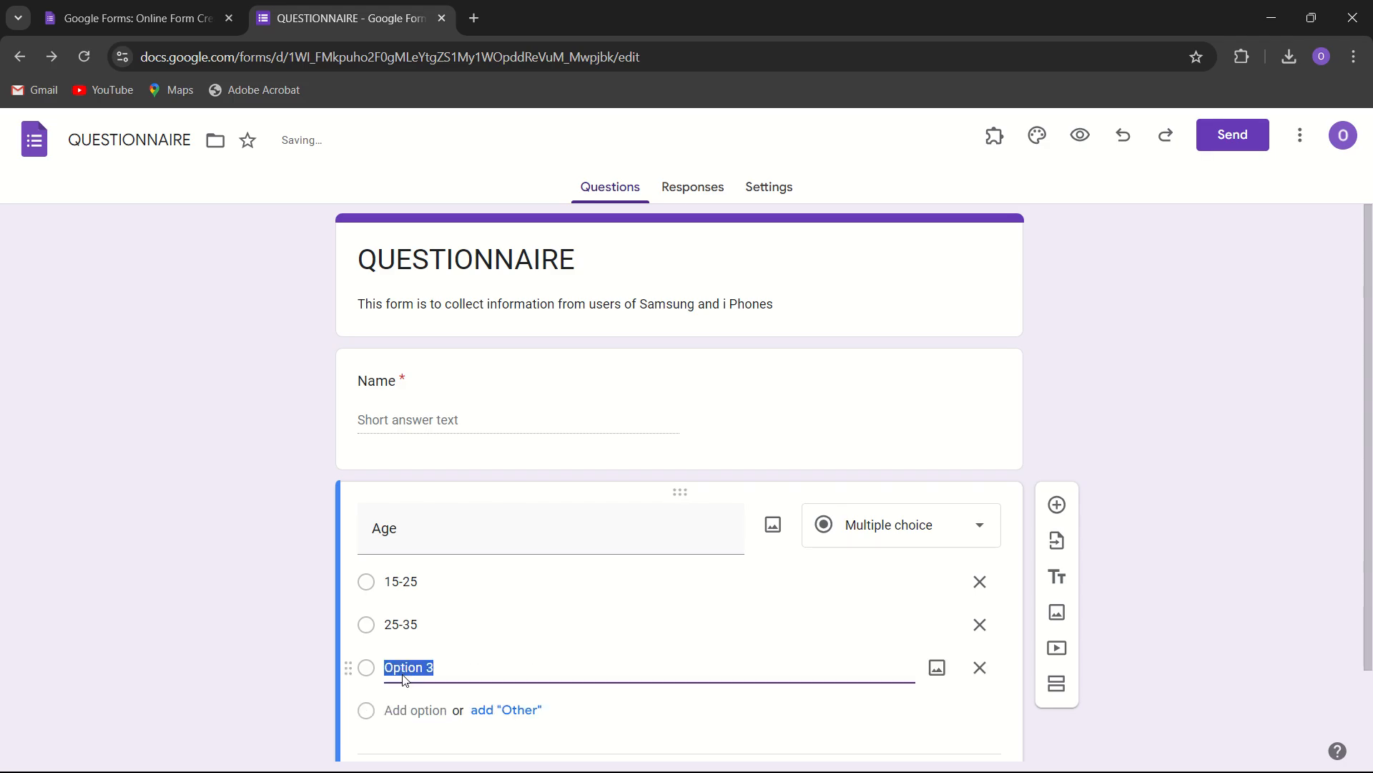
text(35-45)
click(400, 706)
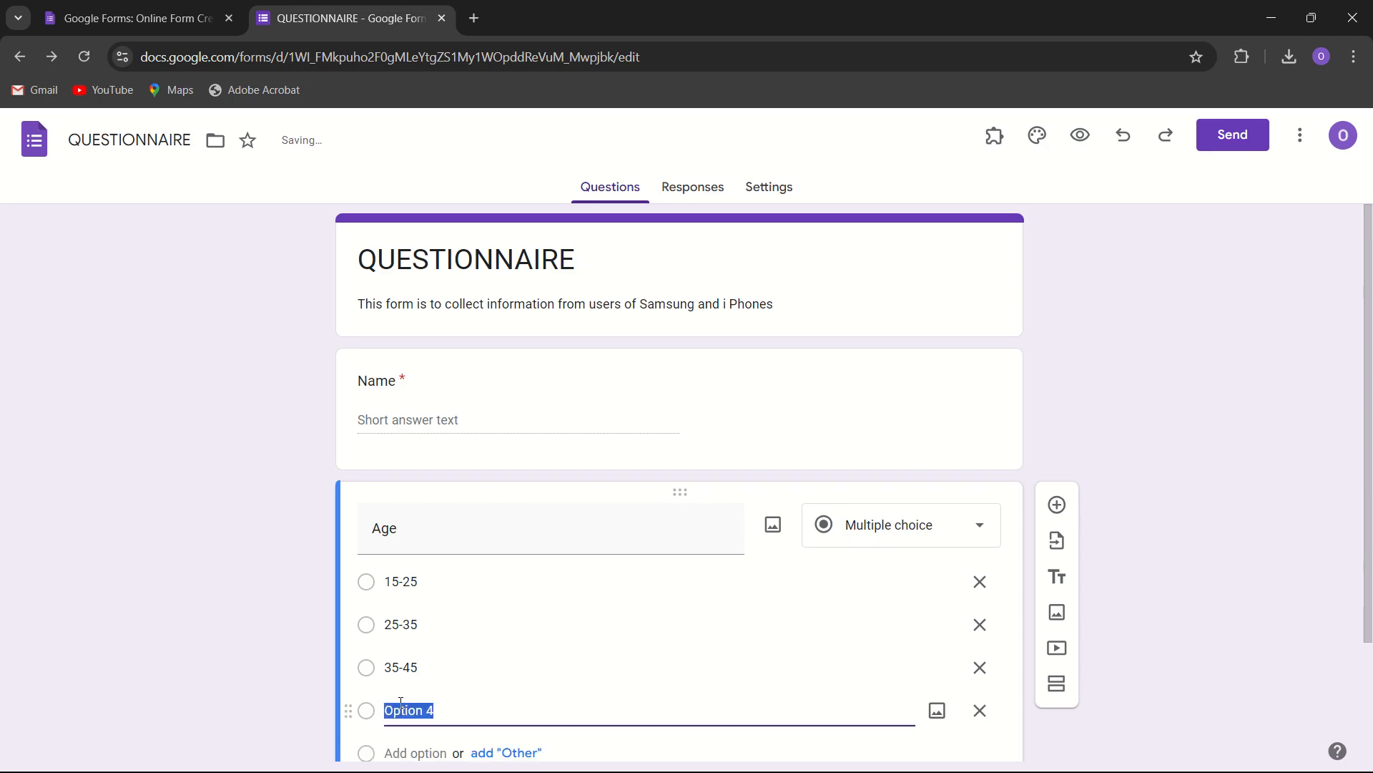
text(45 and Above)
scroll(775, 498, down, 2)
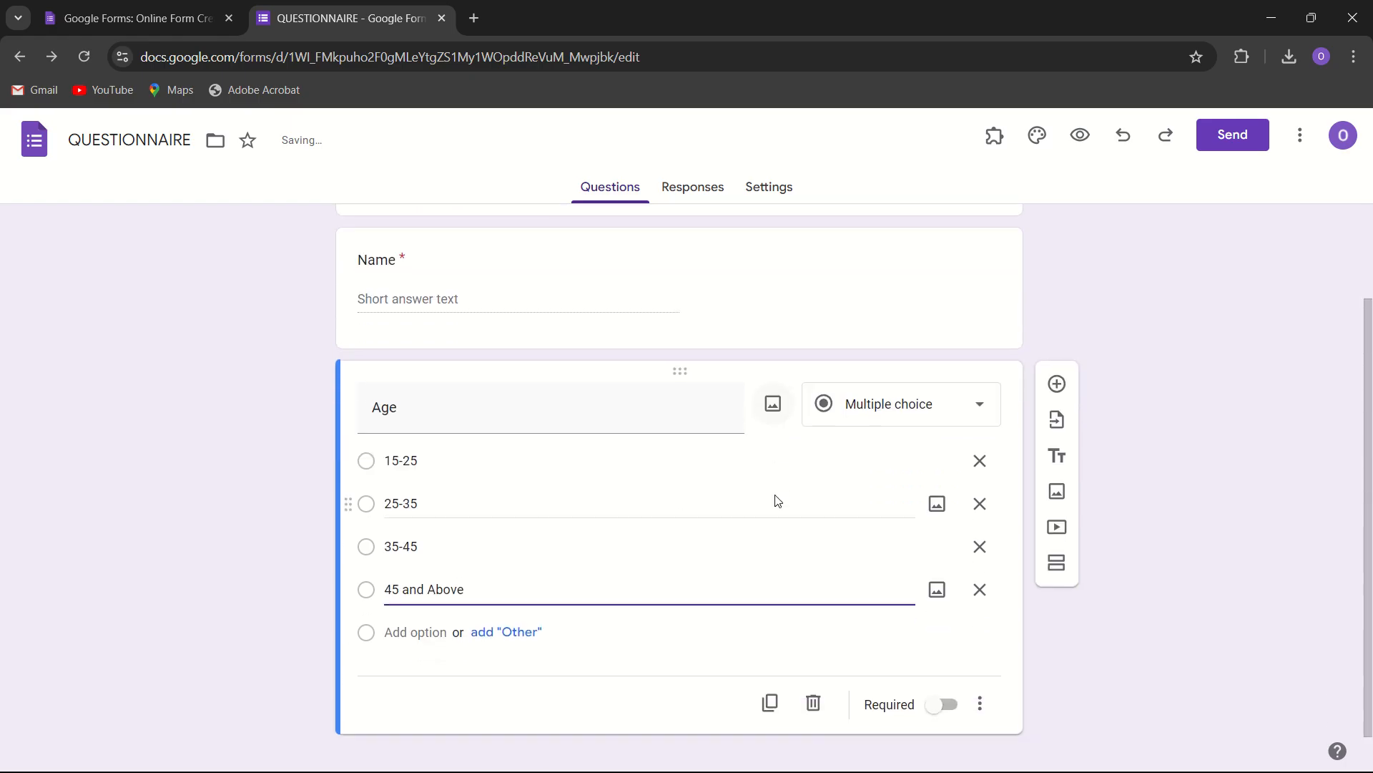
click(944, 703)
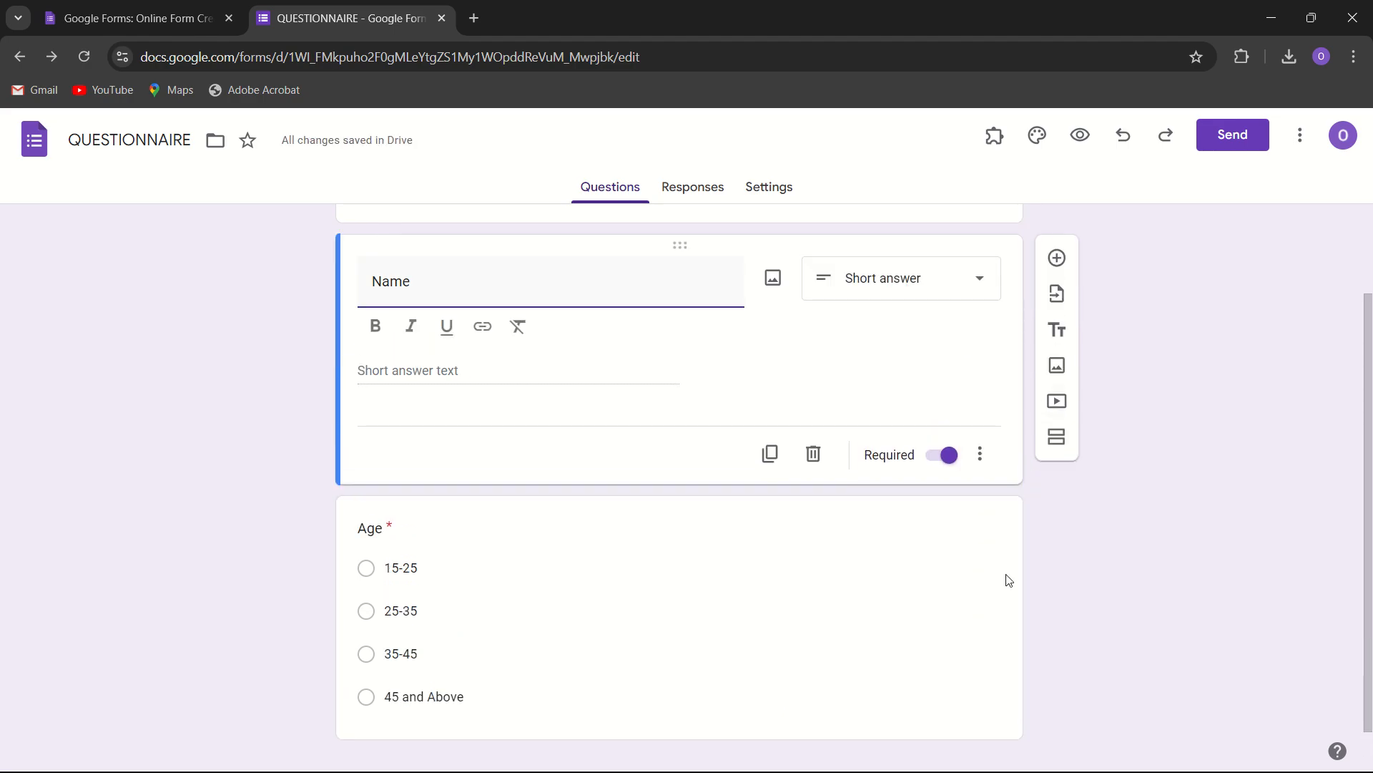
- Add a question below Age with the text "Gender" and set its answer type to Dropdown
click(994, 601)
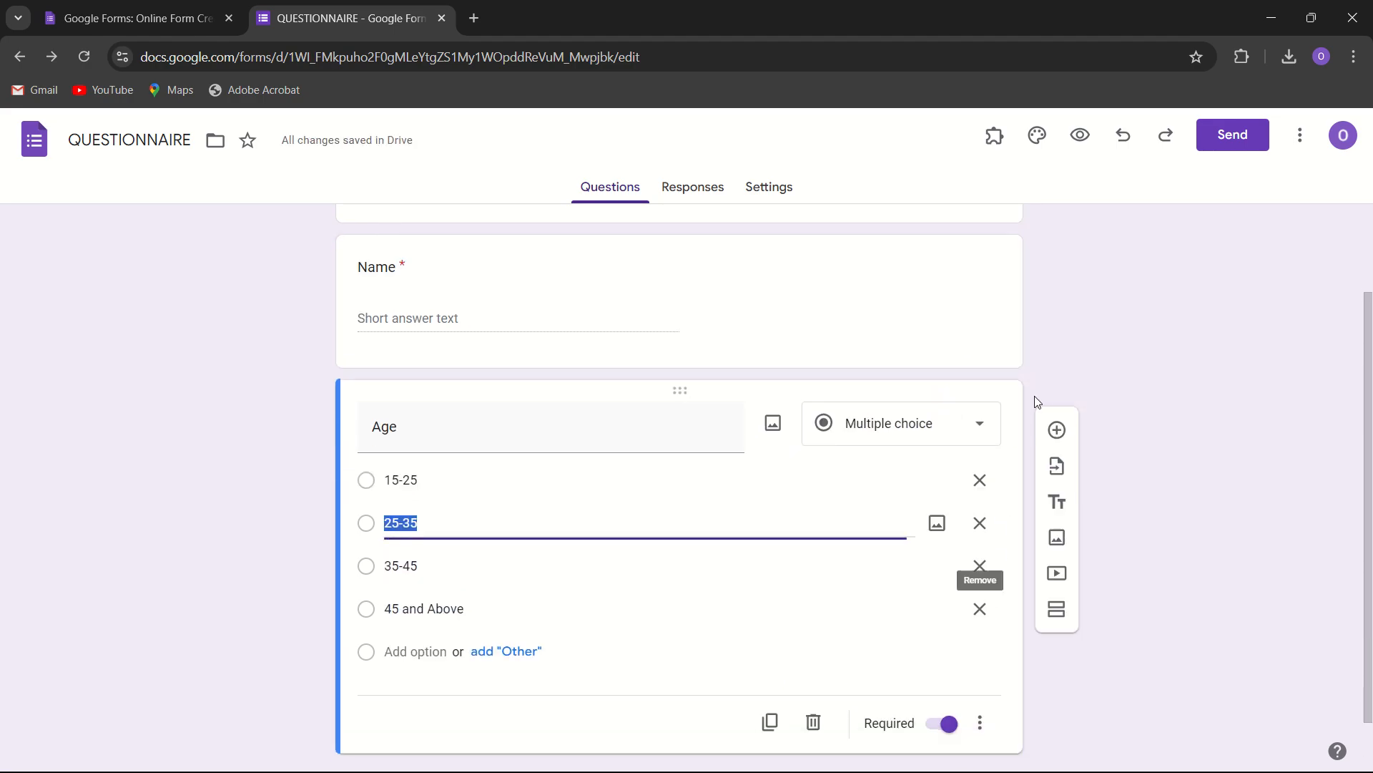
click(1057, 435)
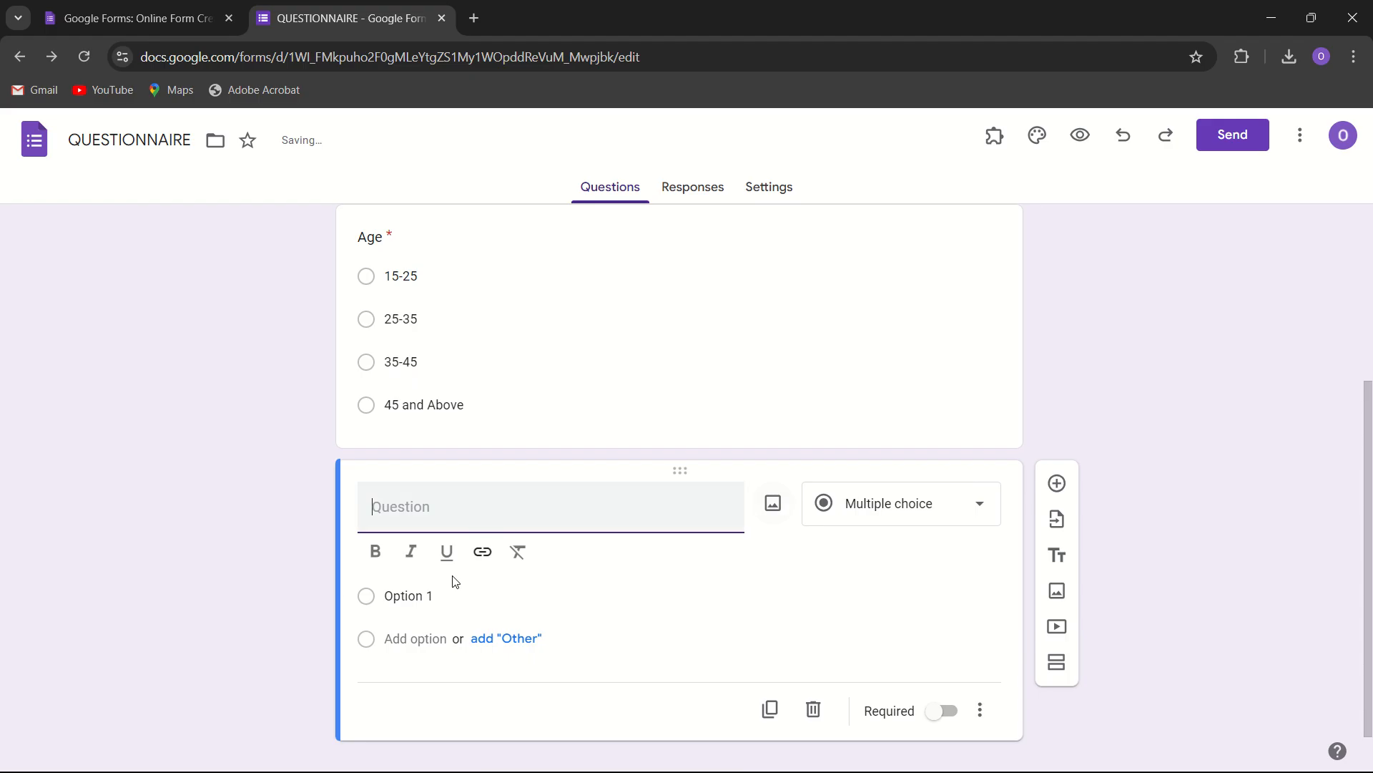
text(Gender)
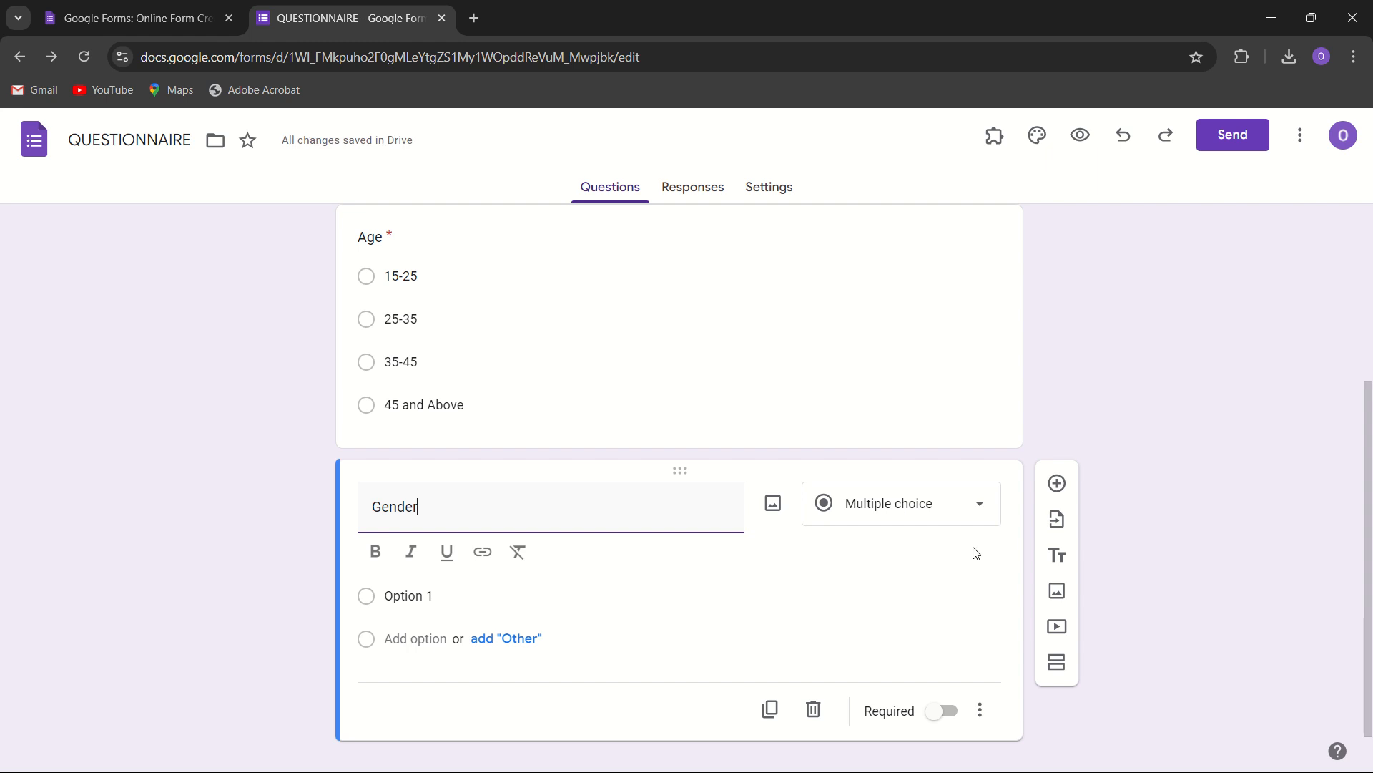
click(981, 518)
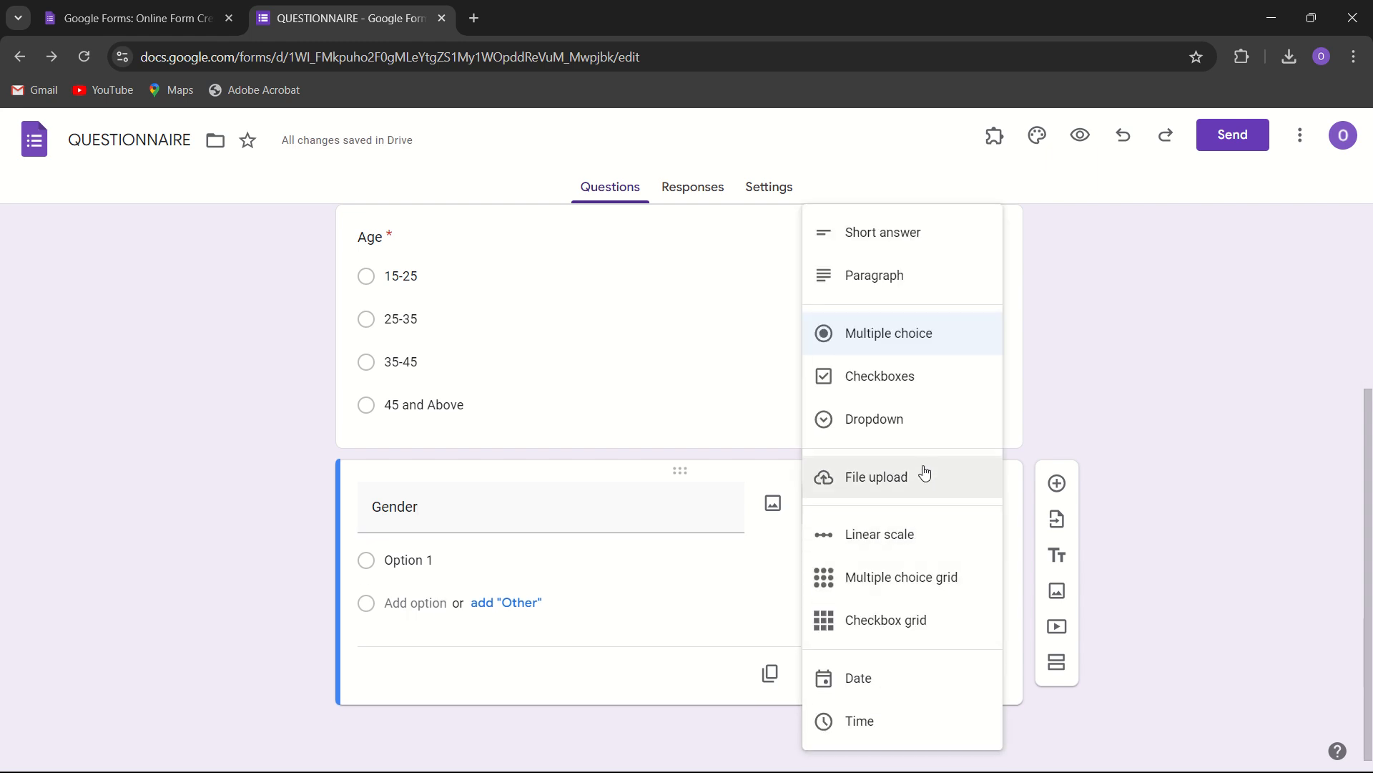
click(912, 427)
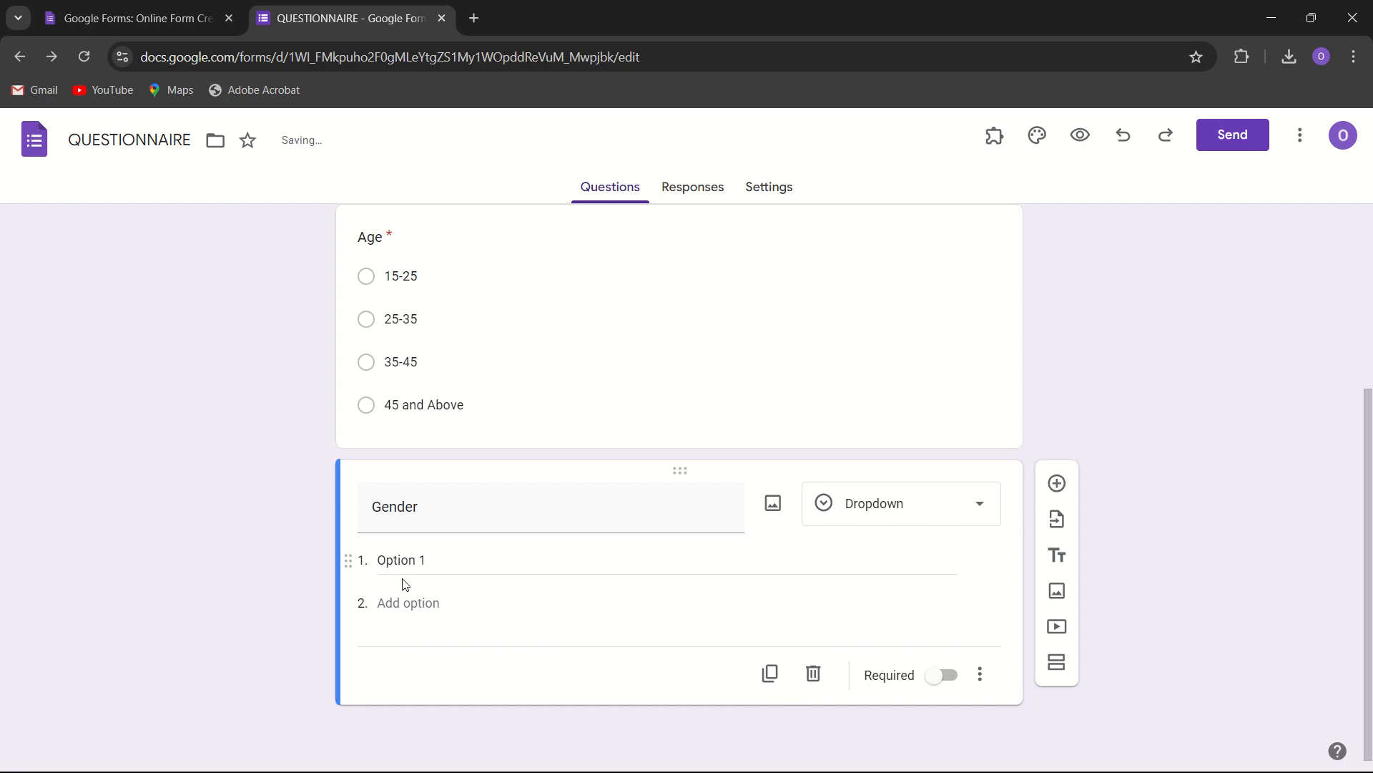
- Give the Gender dropdown the options "Male" and "Female" and make the question required
click(402, 561)
text(Male)
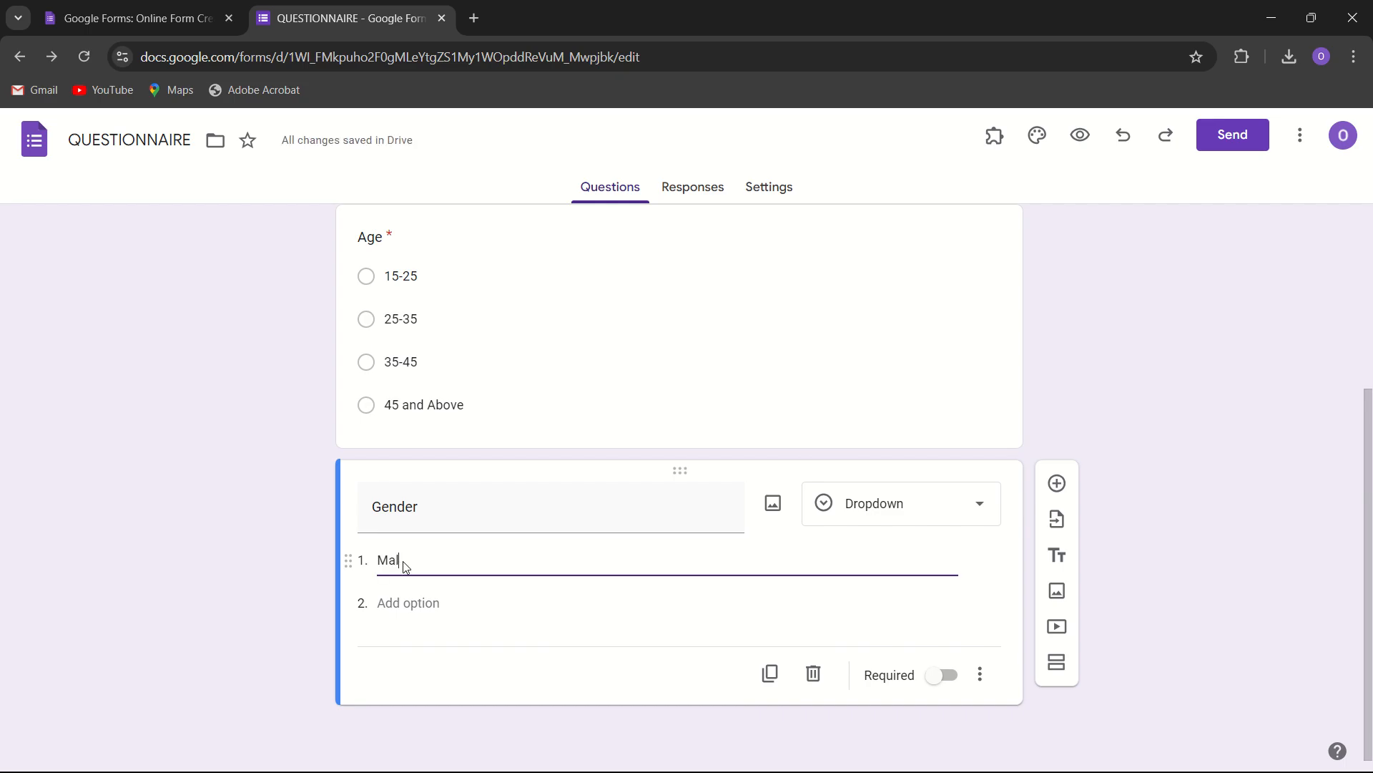
key(Tab)
text(Fe)
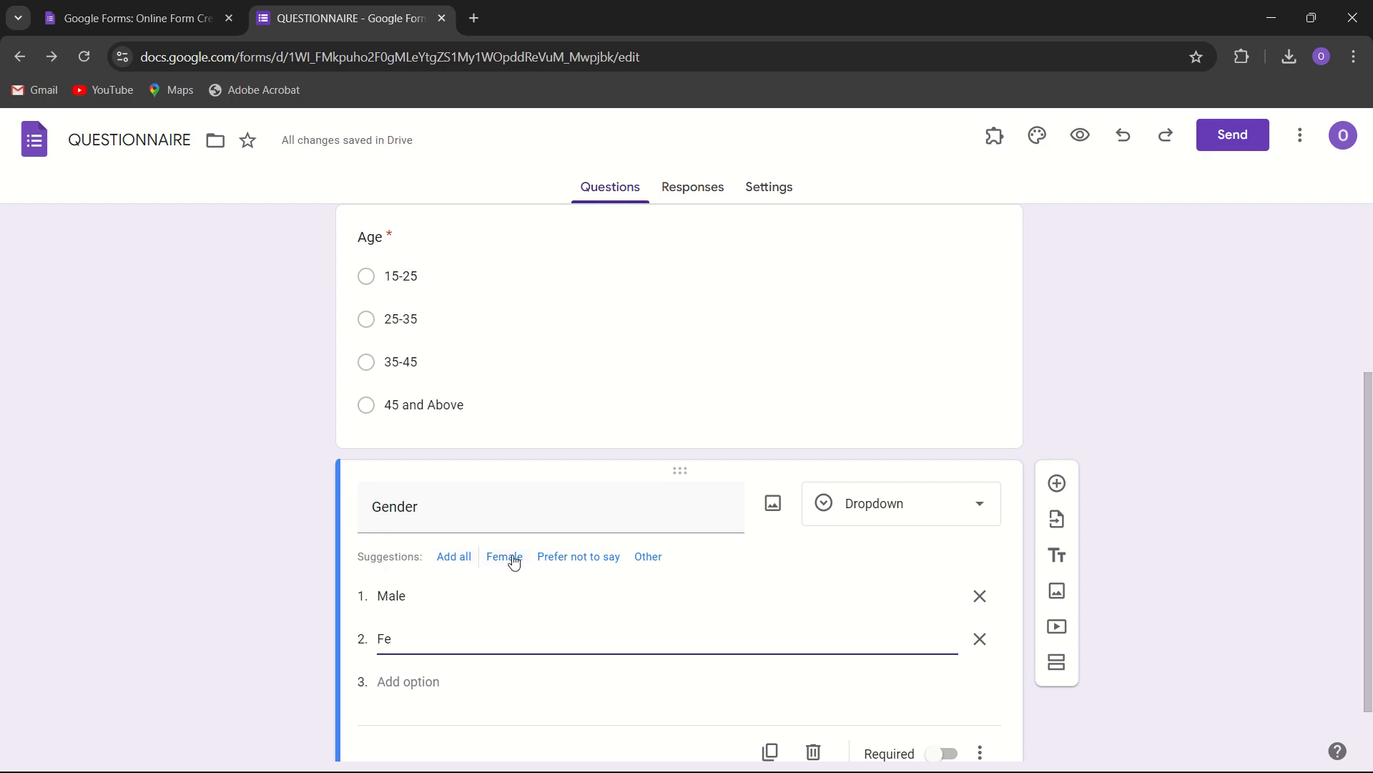
click(505, 557)
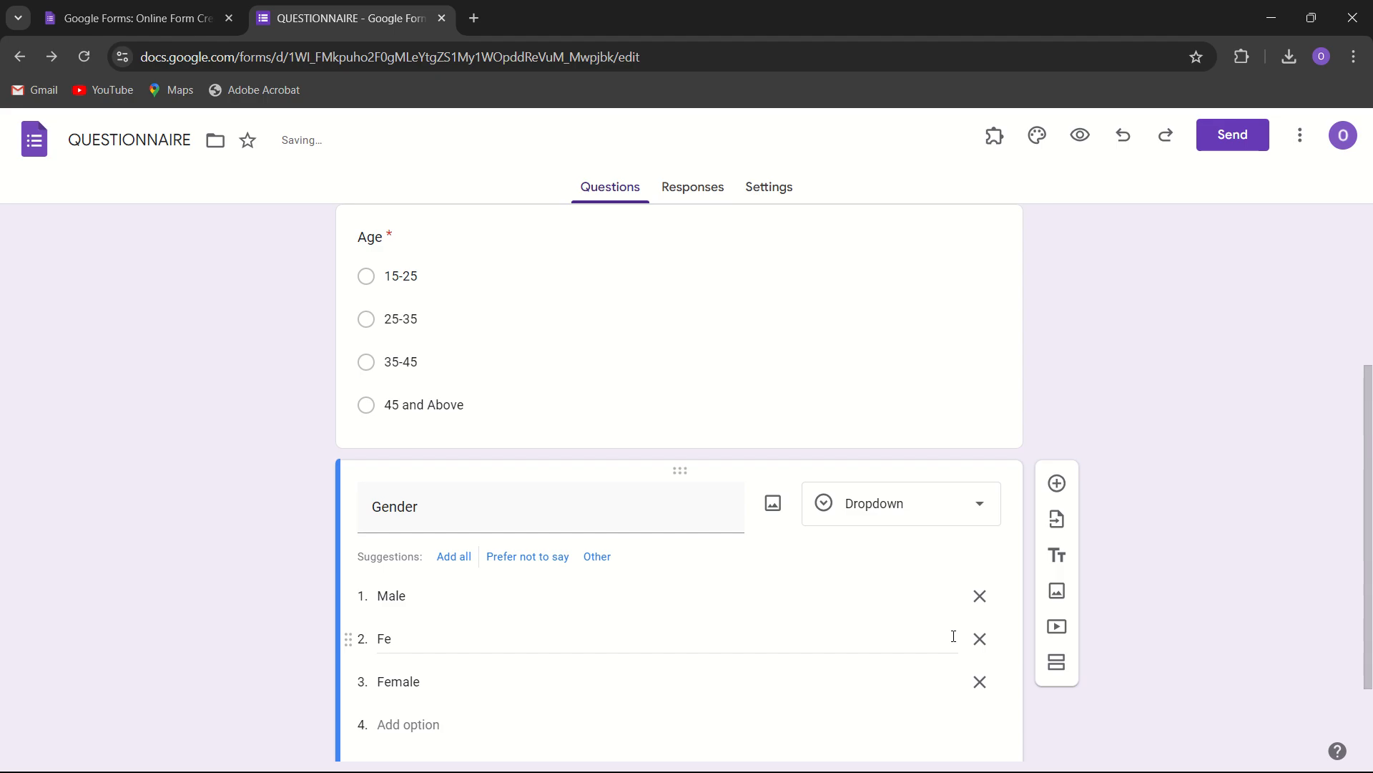
click(980, 638)
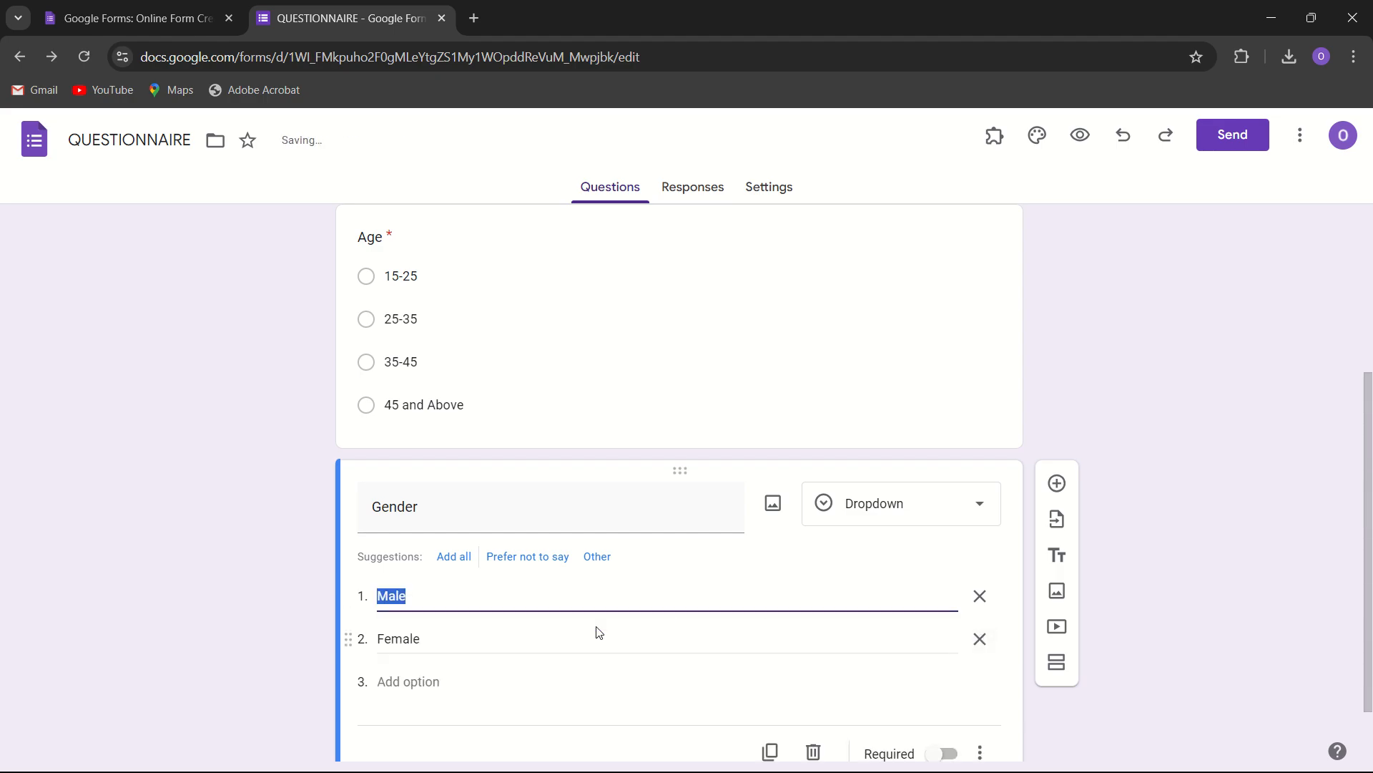
click(943, 752)
scroll(929, 629, down, 1)
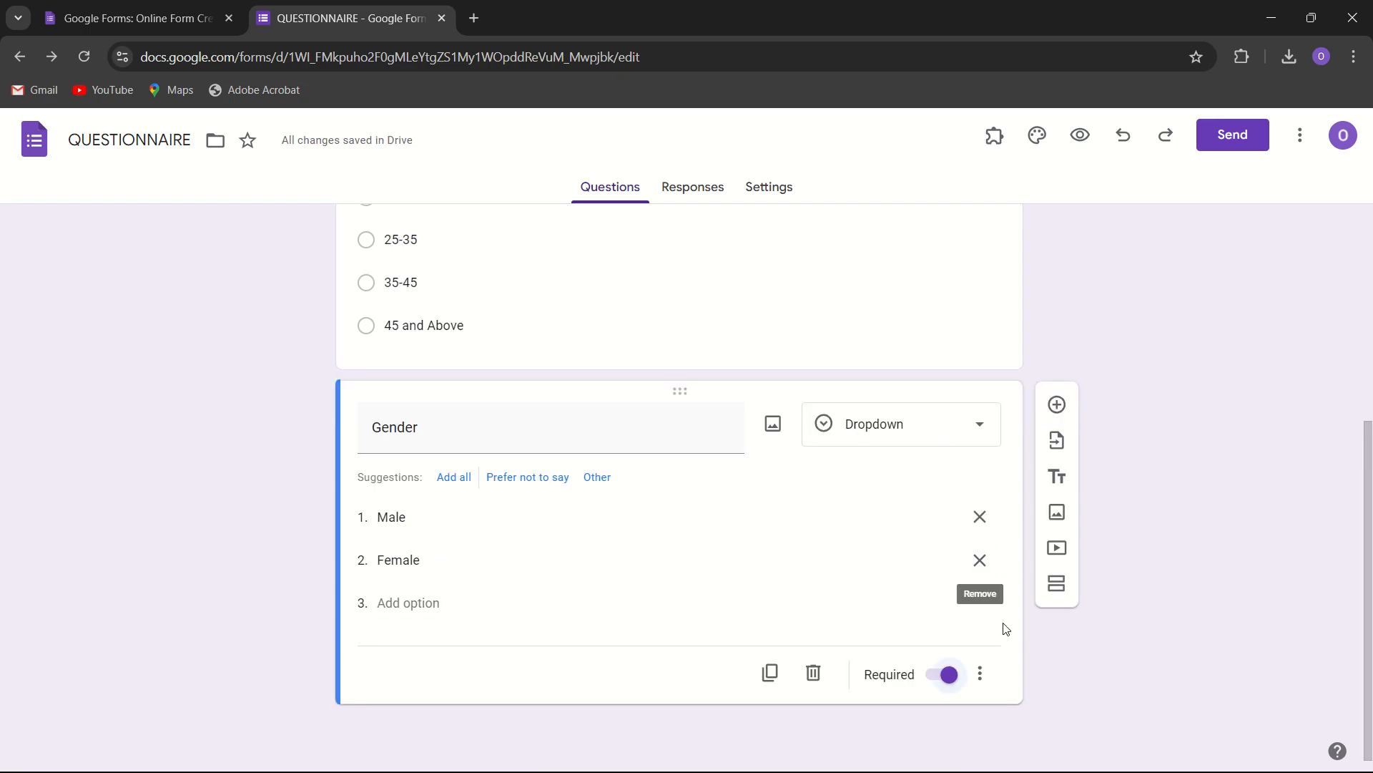
- Add a question below Gender with the text "Occupation" and set its answer type to Multiple choice
click(1057, 404)
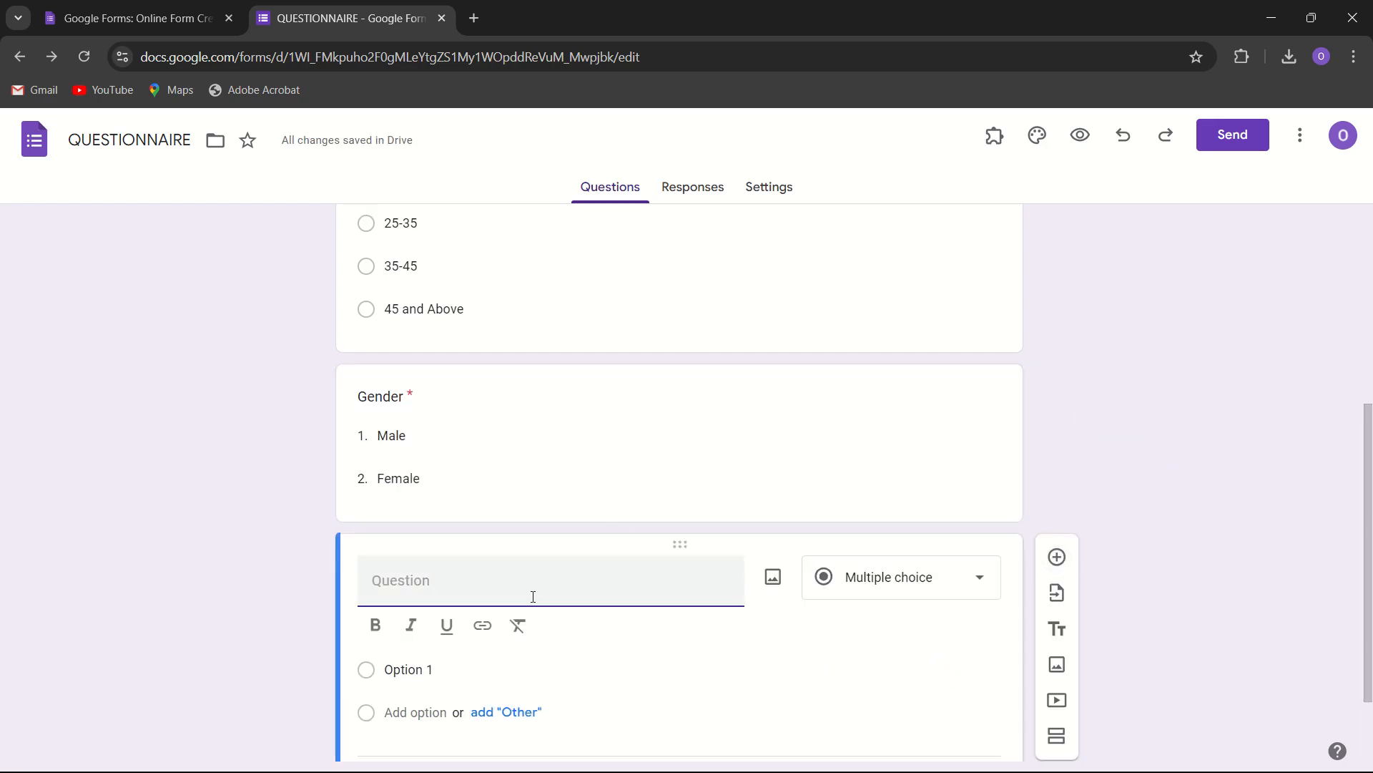
text(OC)
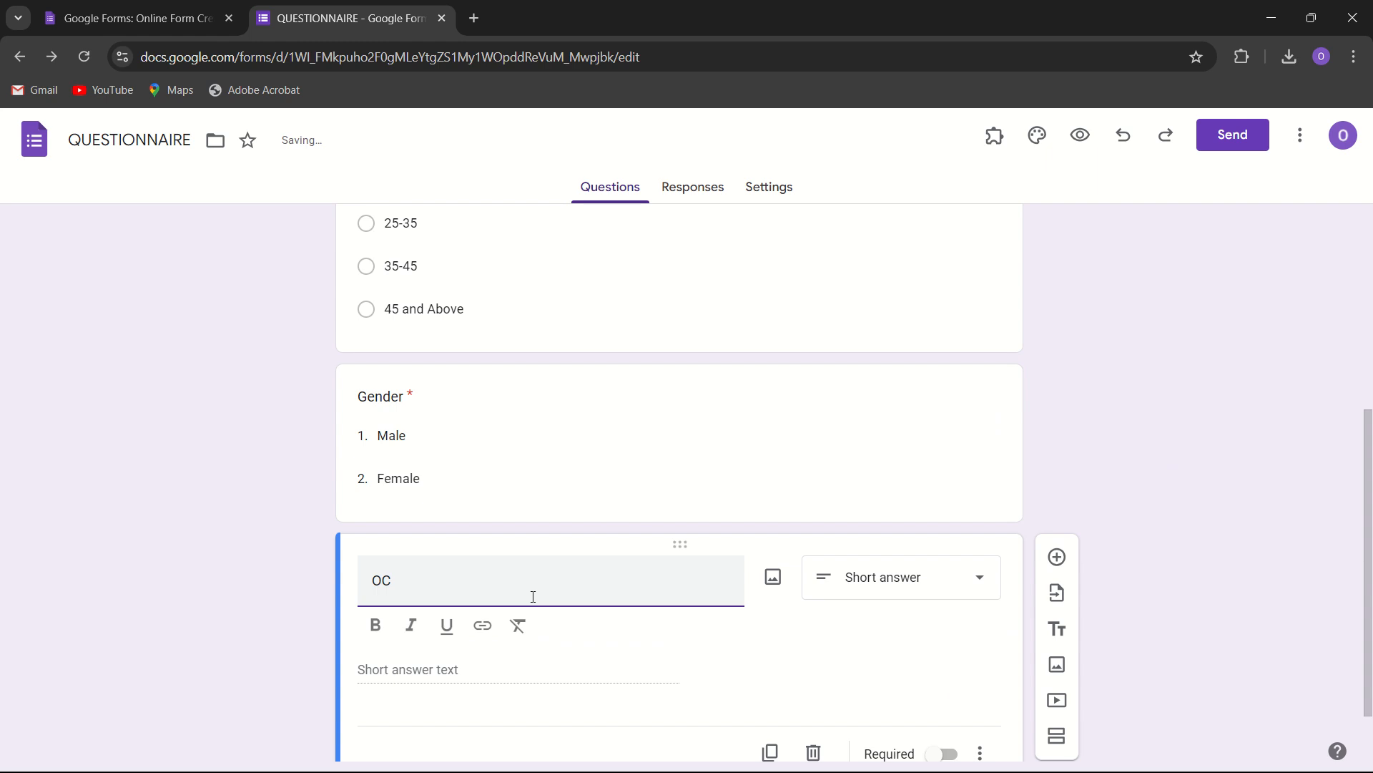
key(BackSpace)
text(ccupation)
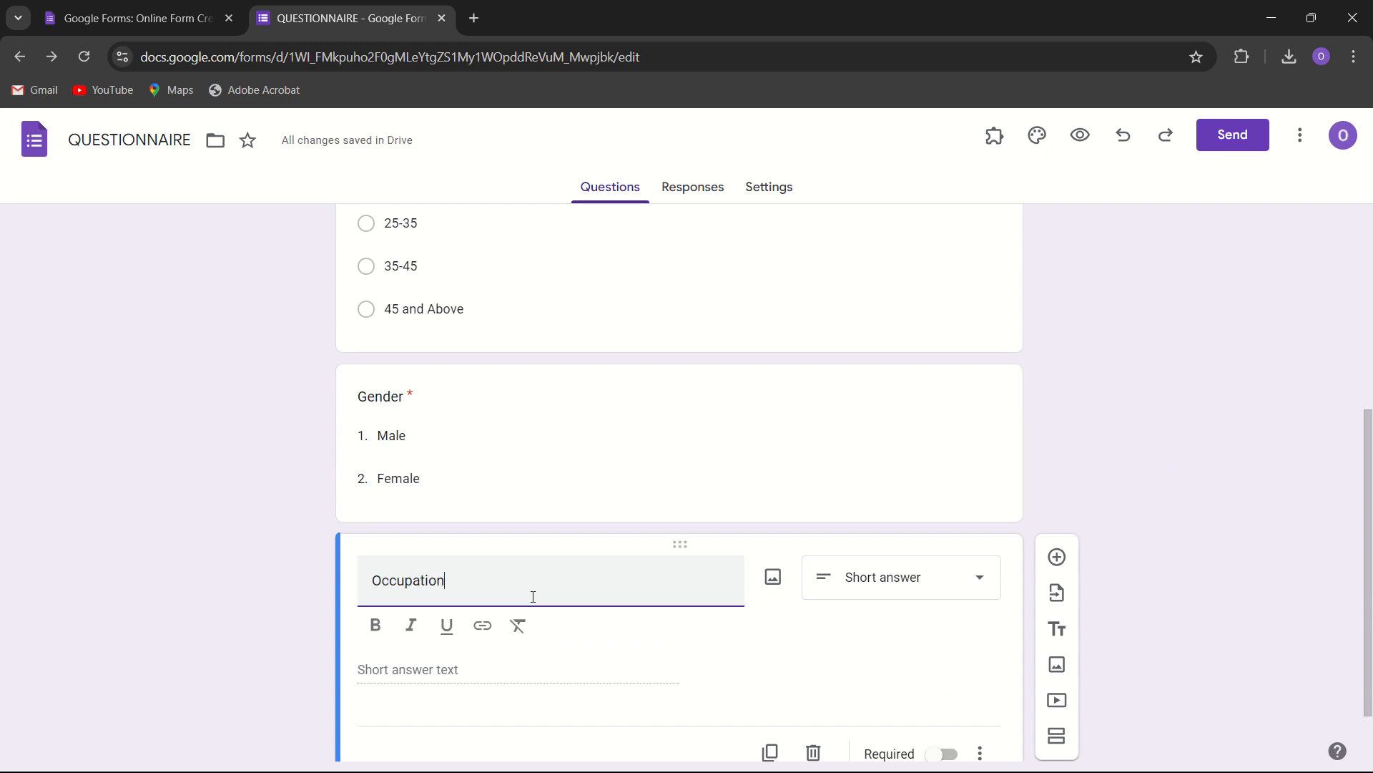
click(457, 666)
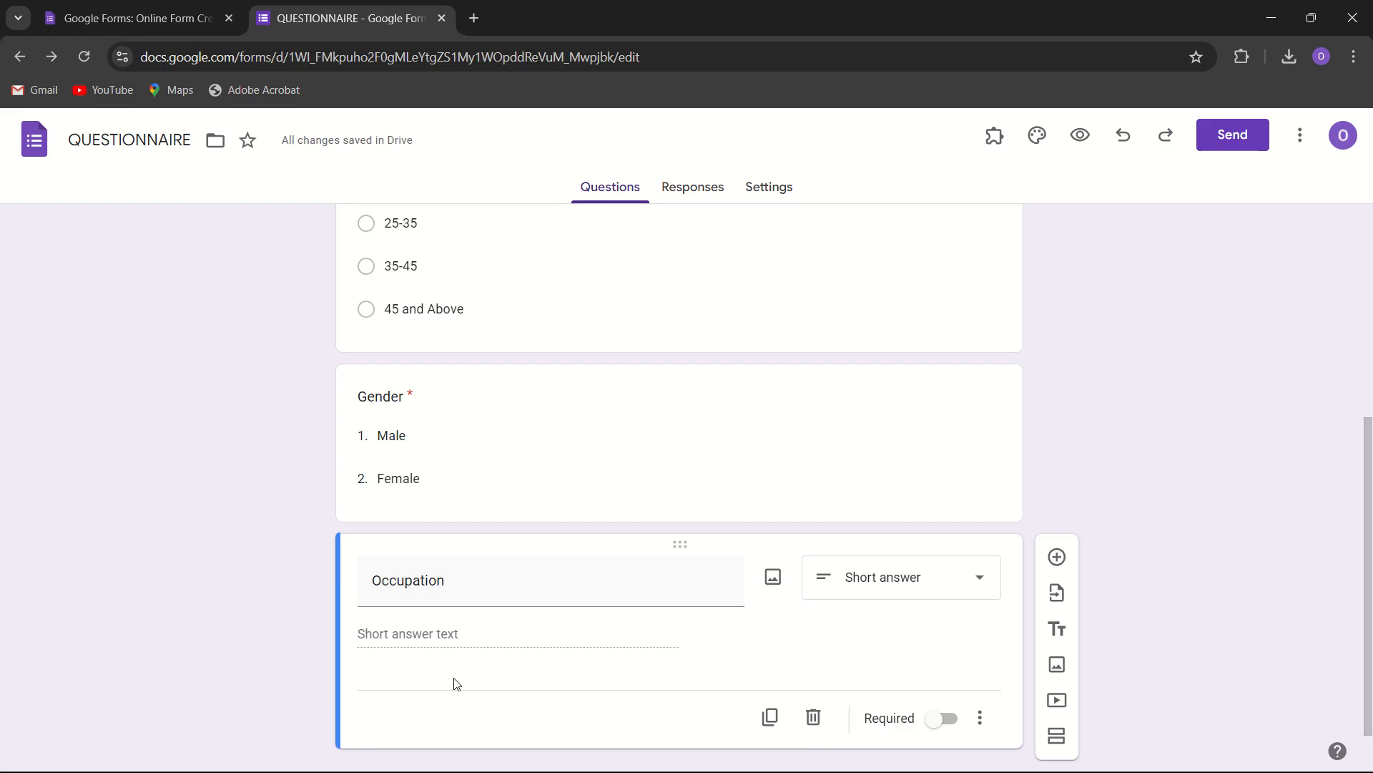
key(alt+Tab)
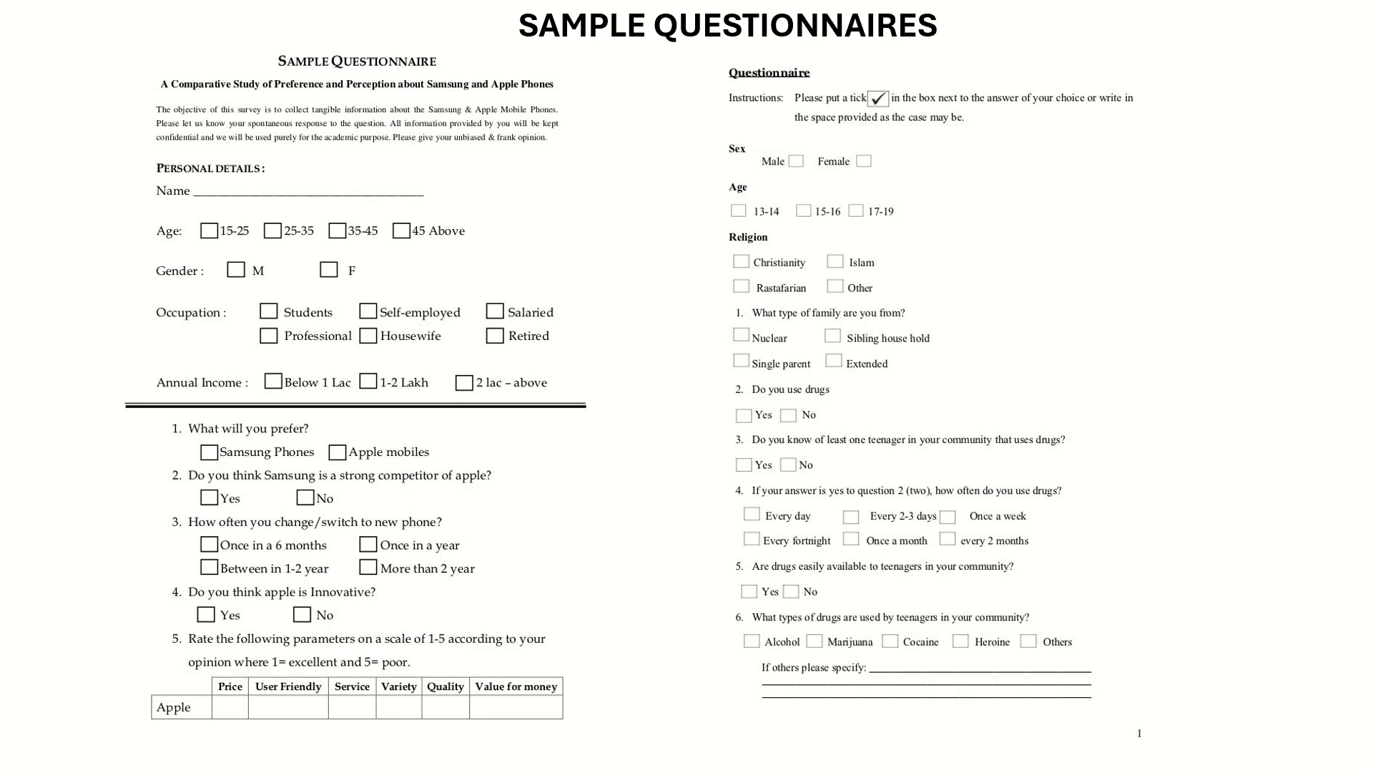
key(alt+Tab)
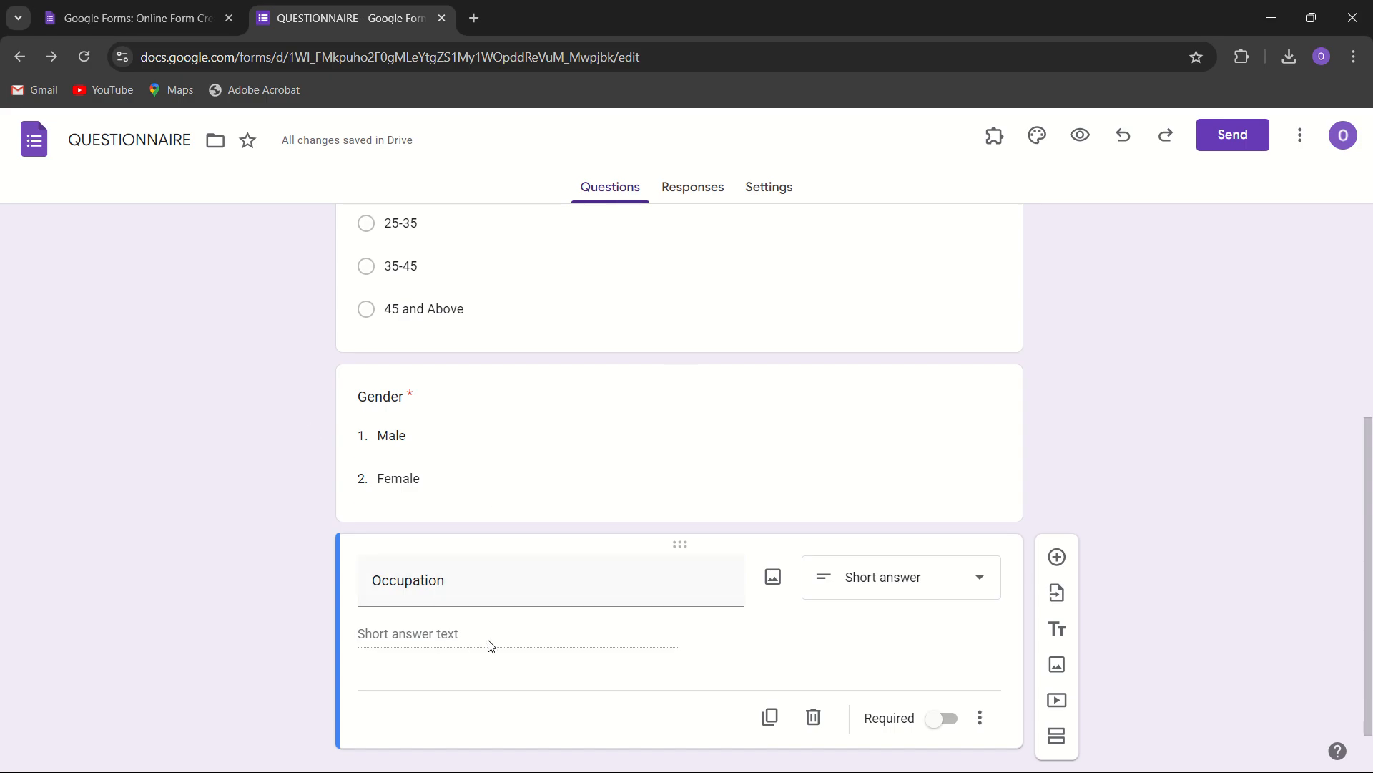
click(988, 585)
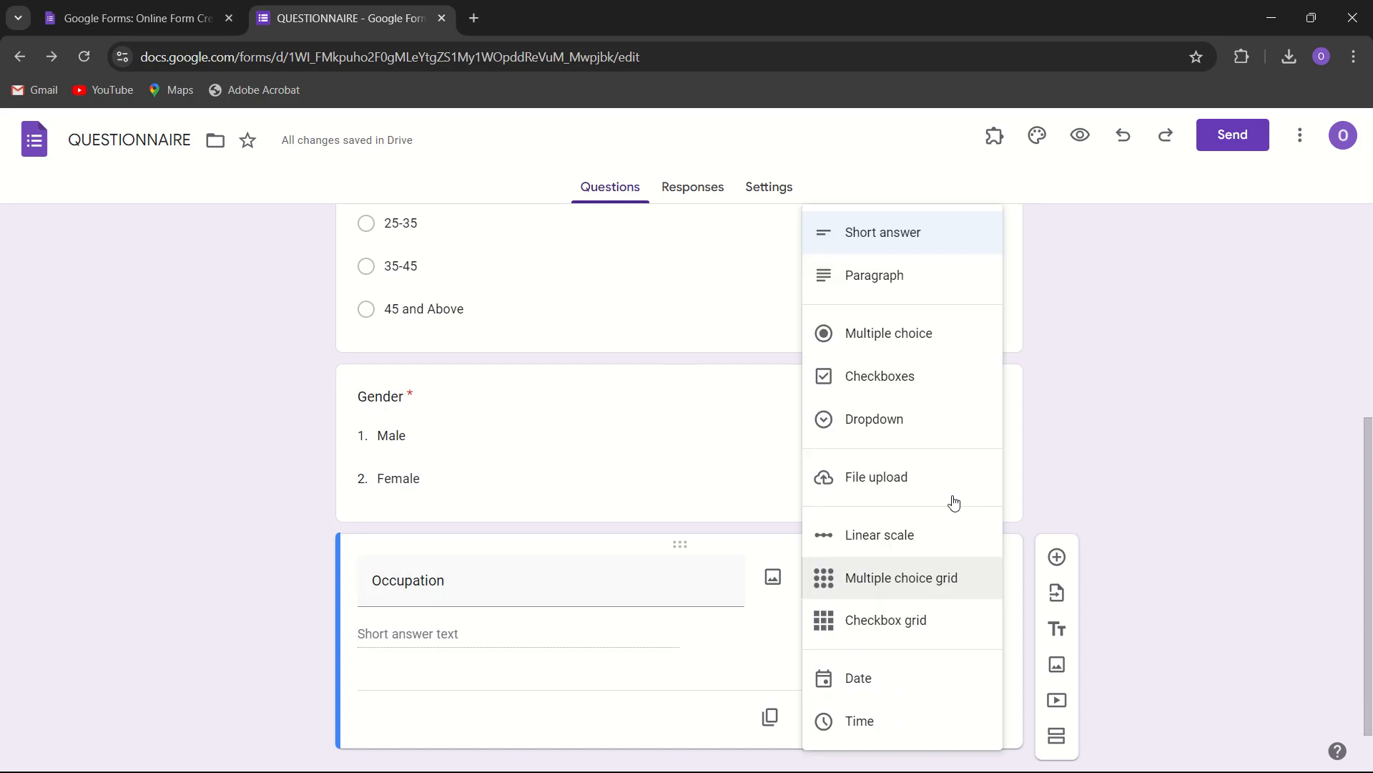
click(919, 336)
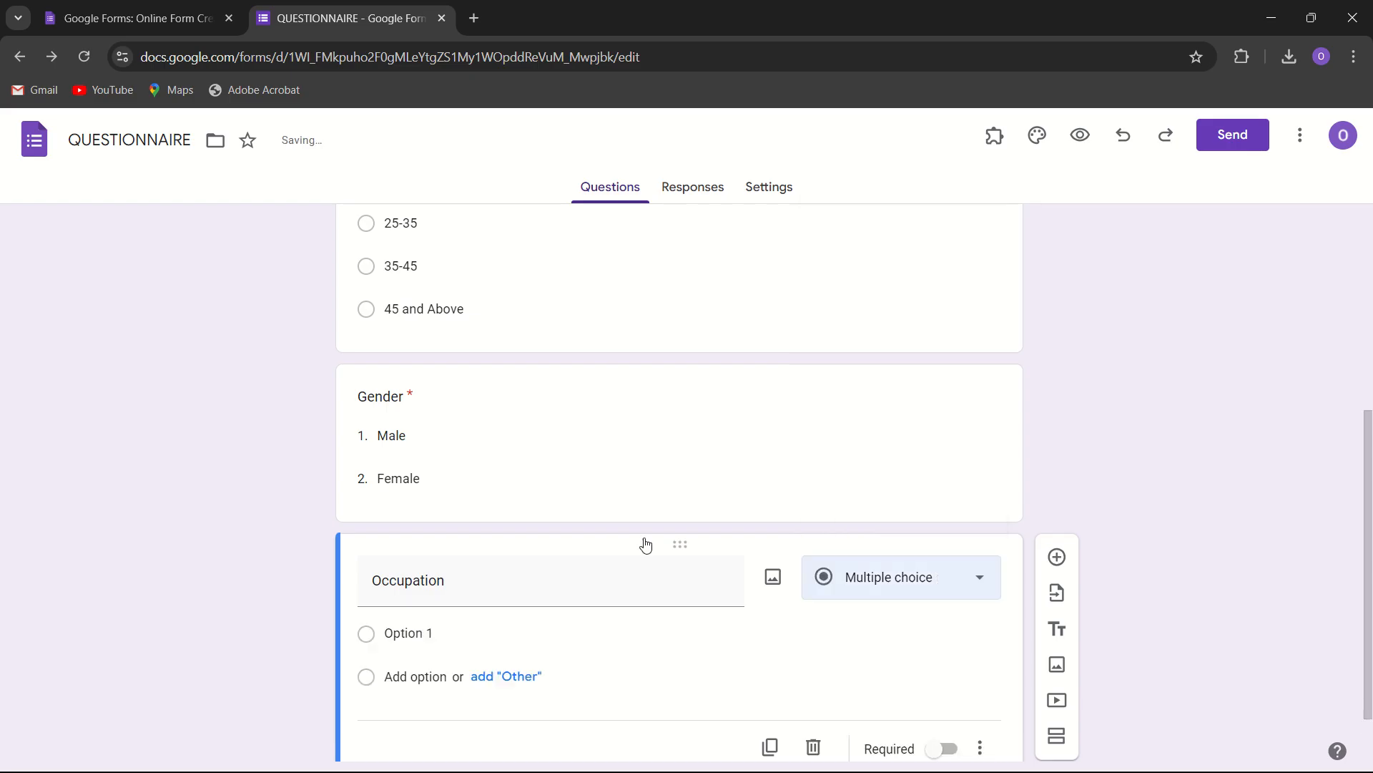
- Give the Occupation question the options "Student", "Self-employed" and "Salaried"
click(427, 633)
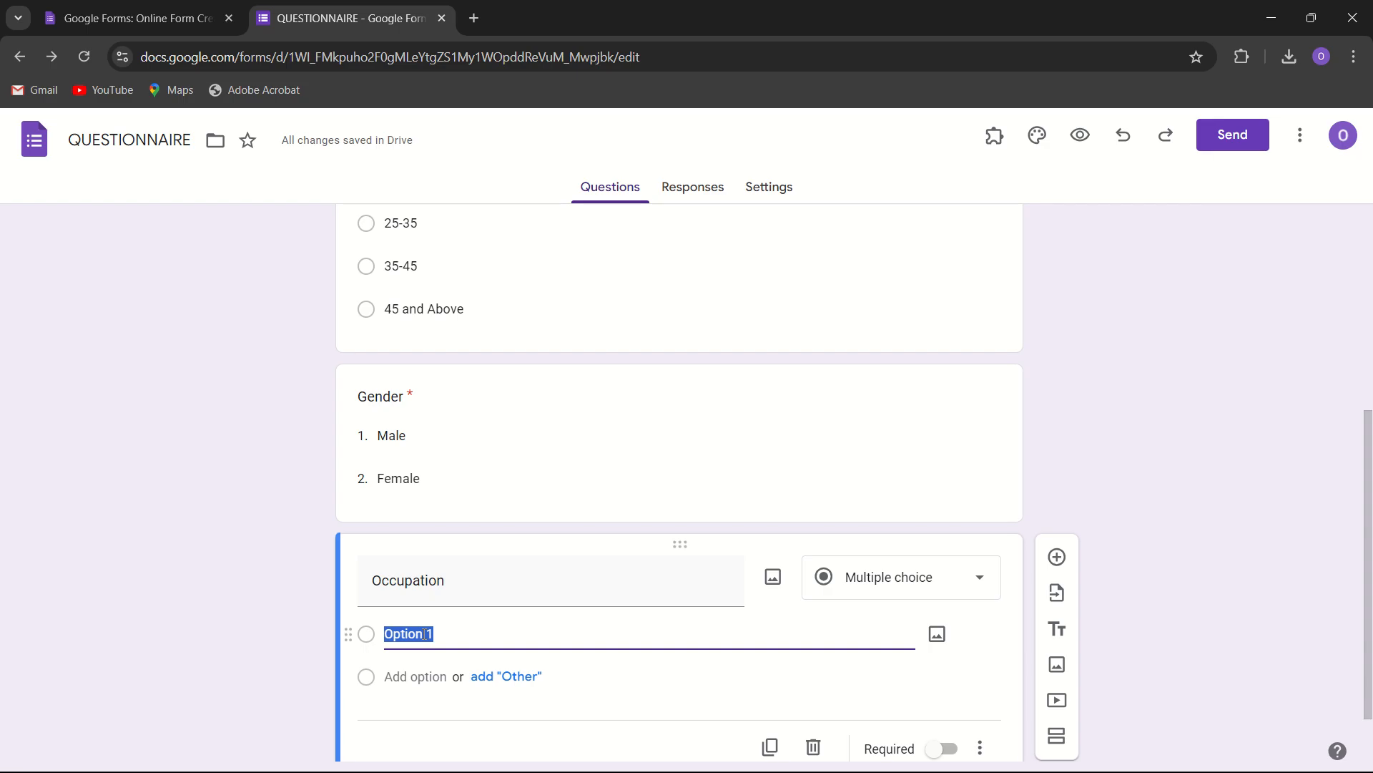
text(Student)
click(412, 679)
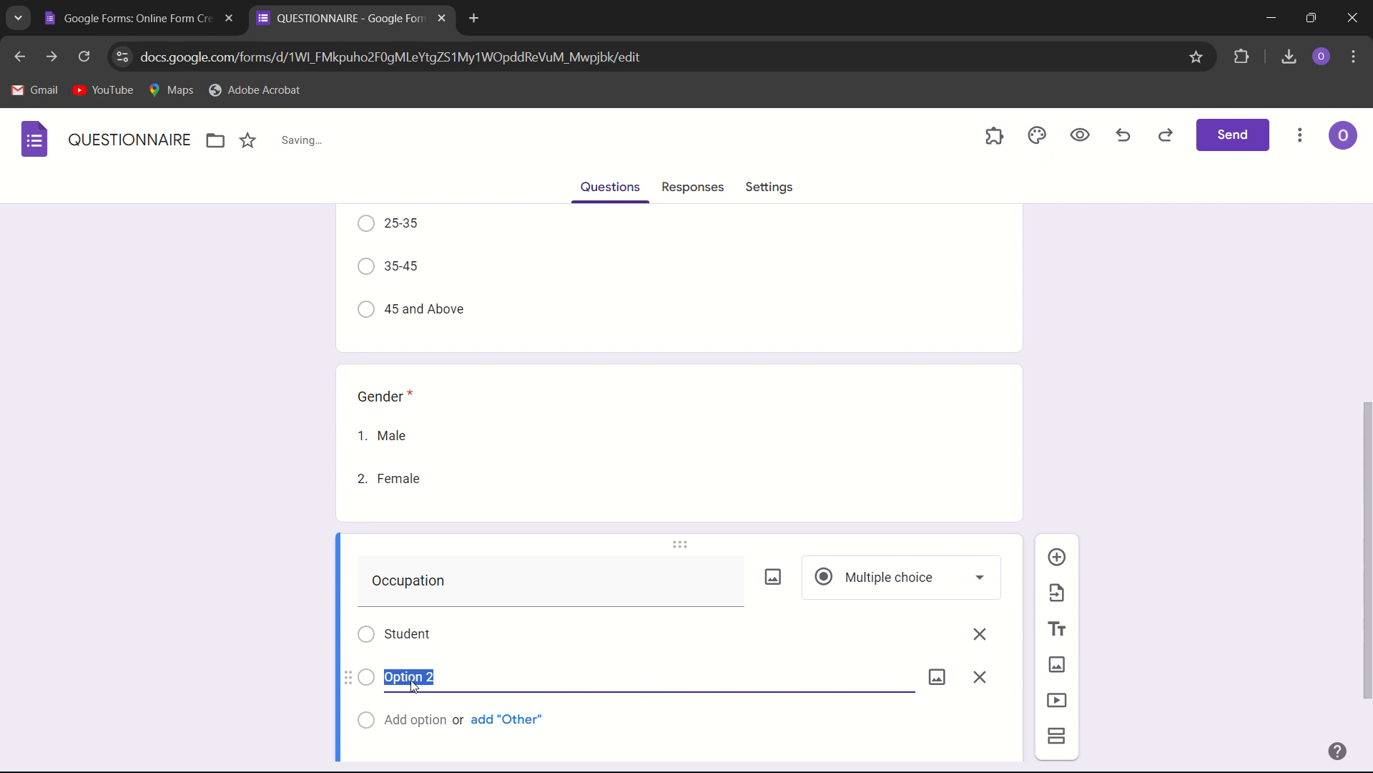
text(Self-employed)
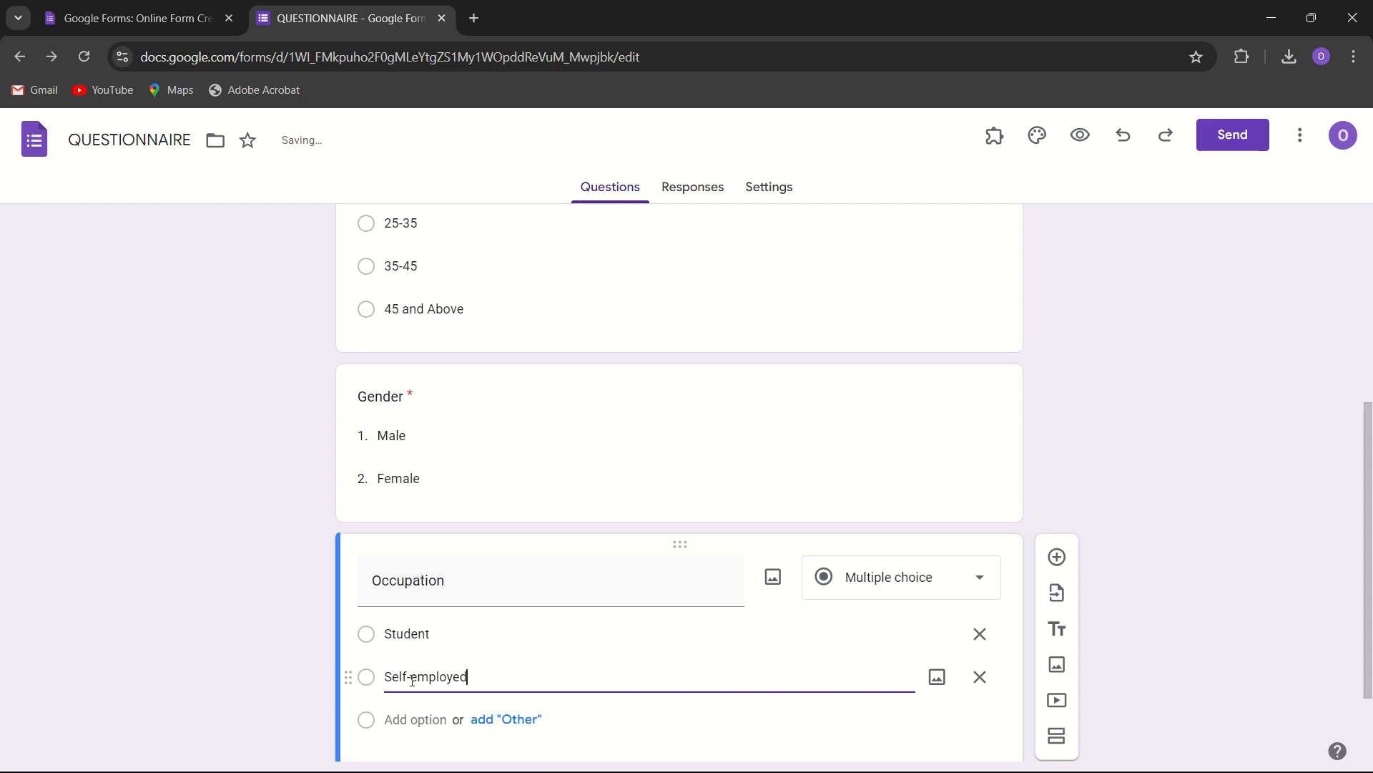
click(402, 717)
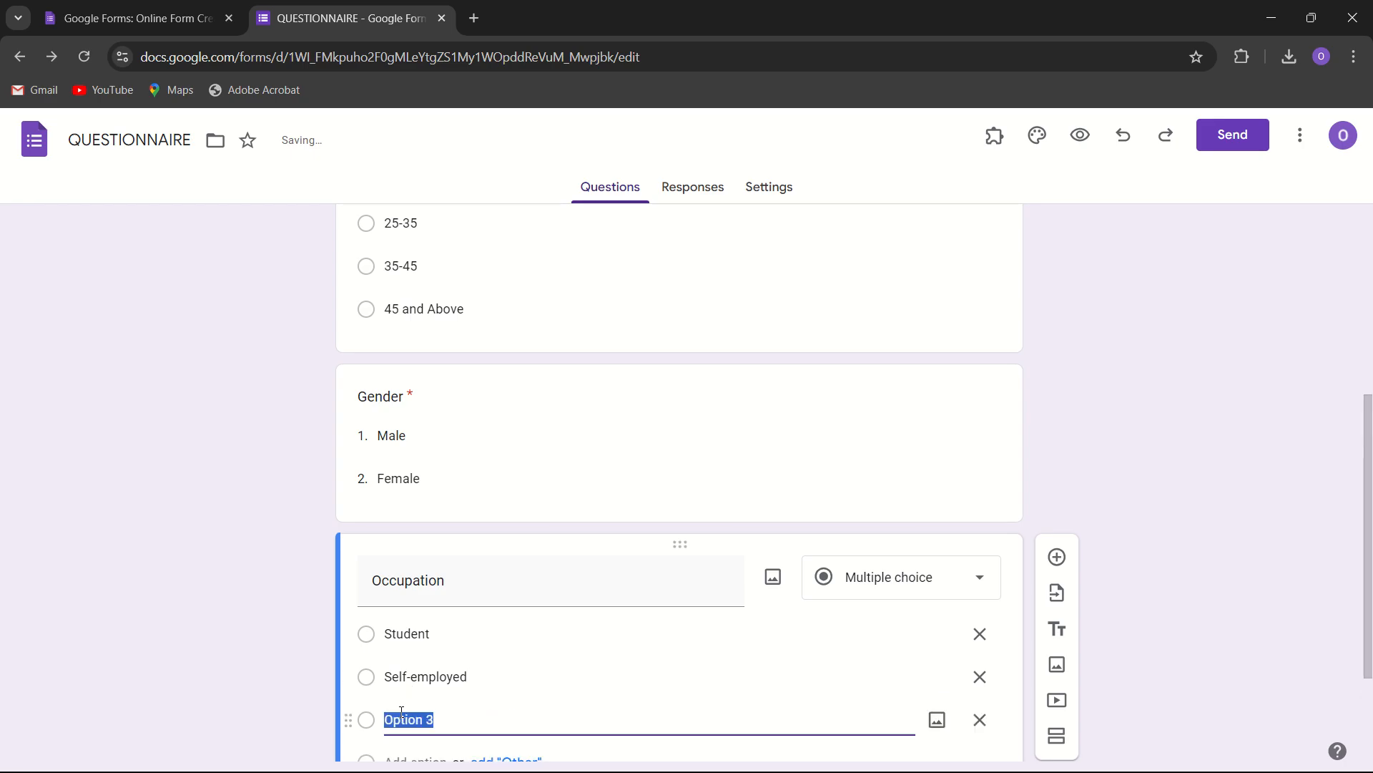
text(Salaried)
- Add the options "Housewife" and "Retired" to the Occupation question and make the question required
scroll(401, 711, down, 2)
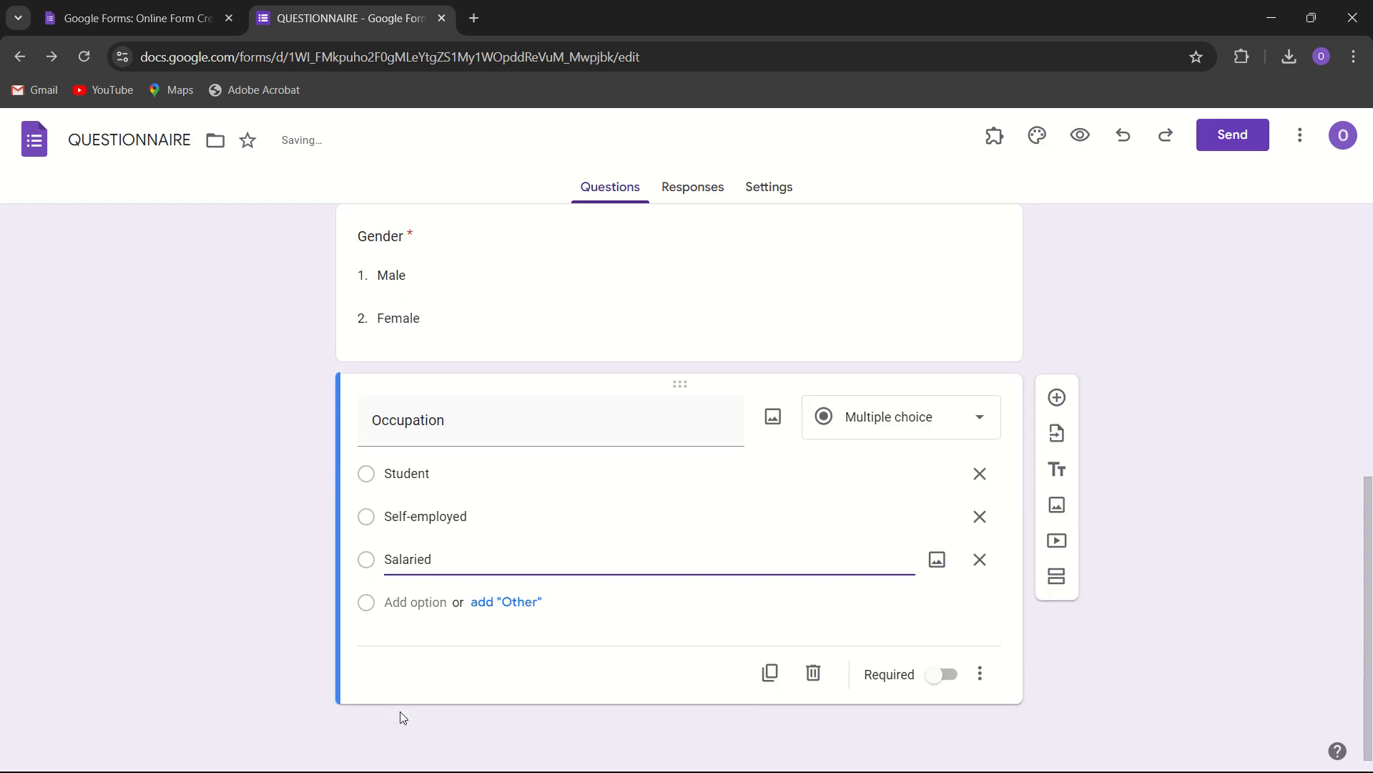
click(403, 608)
text(H)
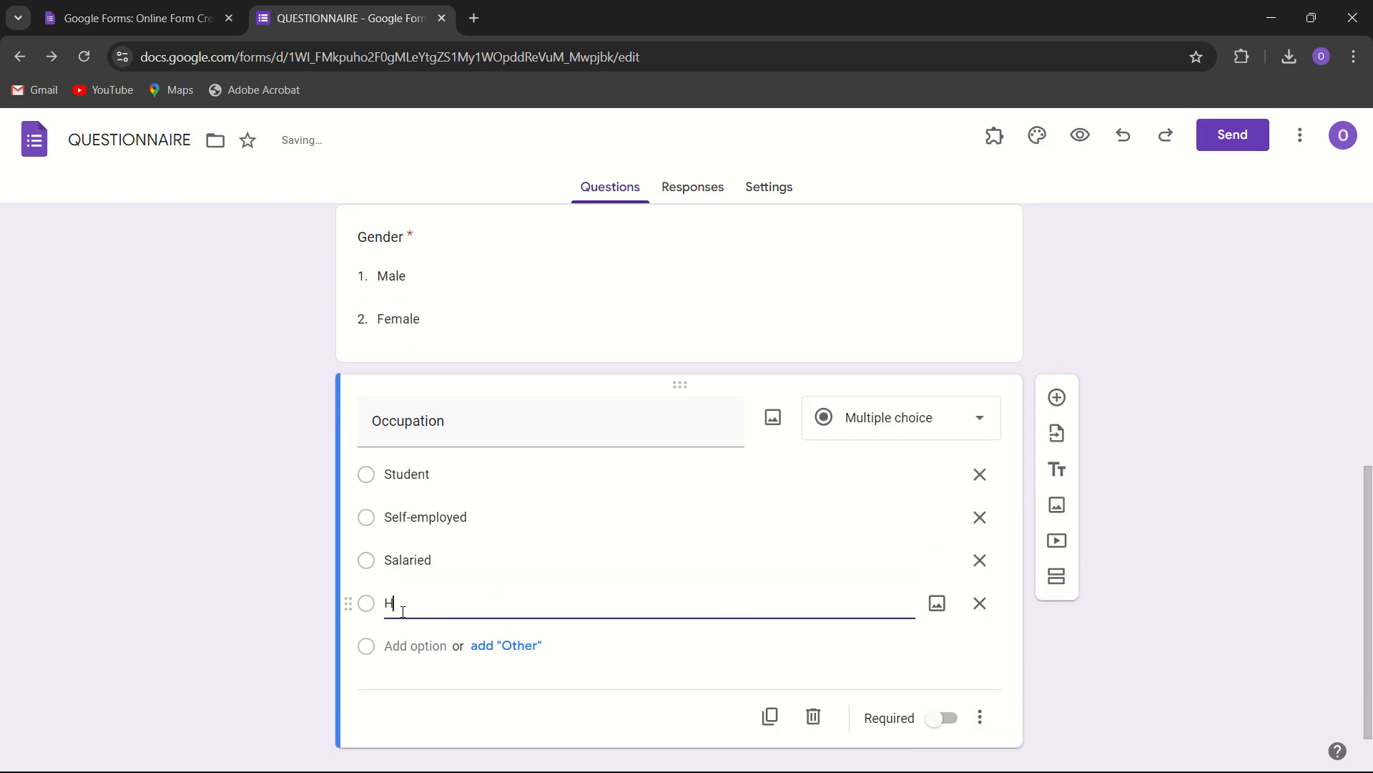
text(ousewife)
click(409, 644)
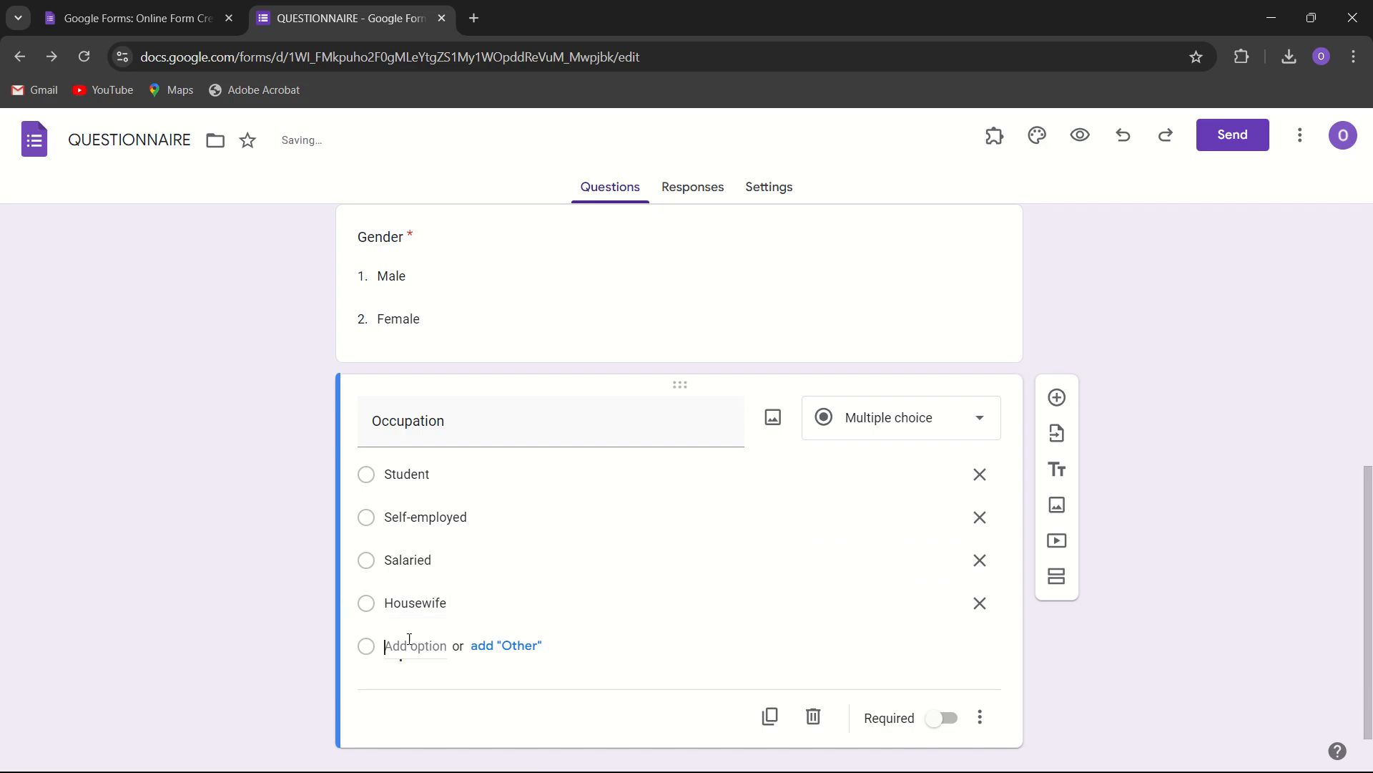
text(Retired)
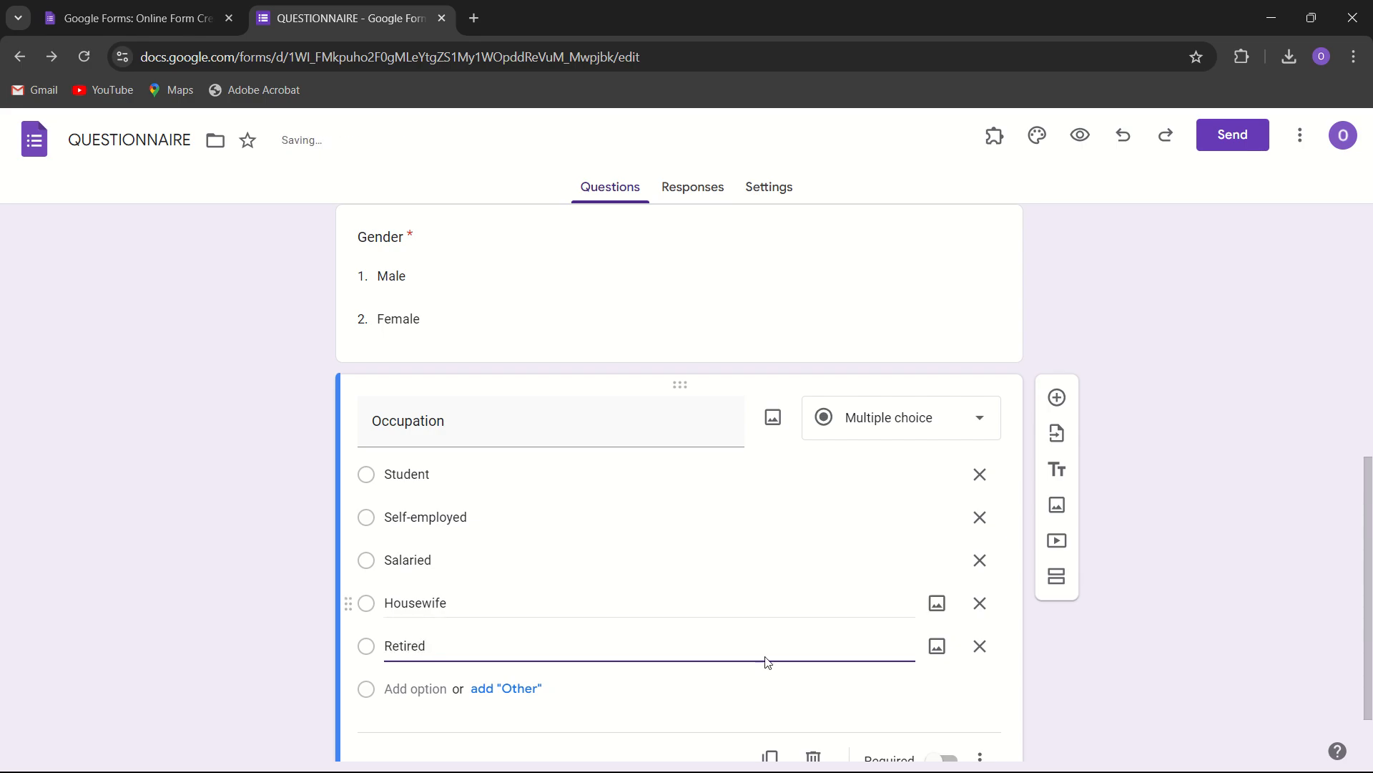
scroll(636, 594, down, 1)
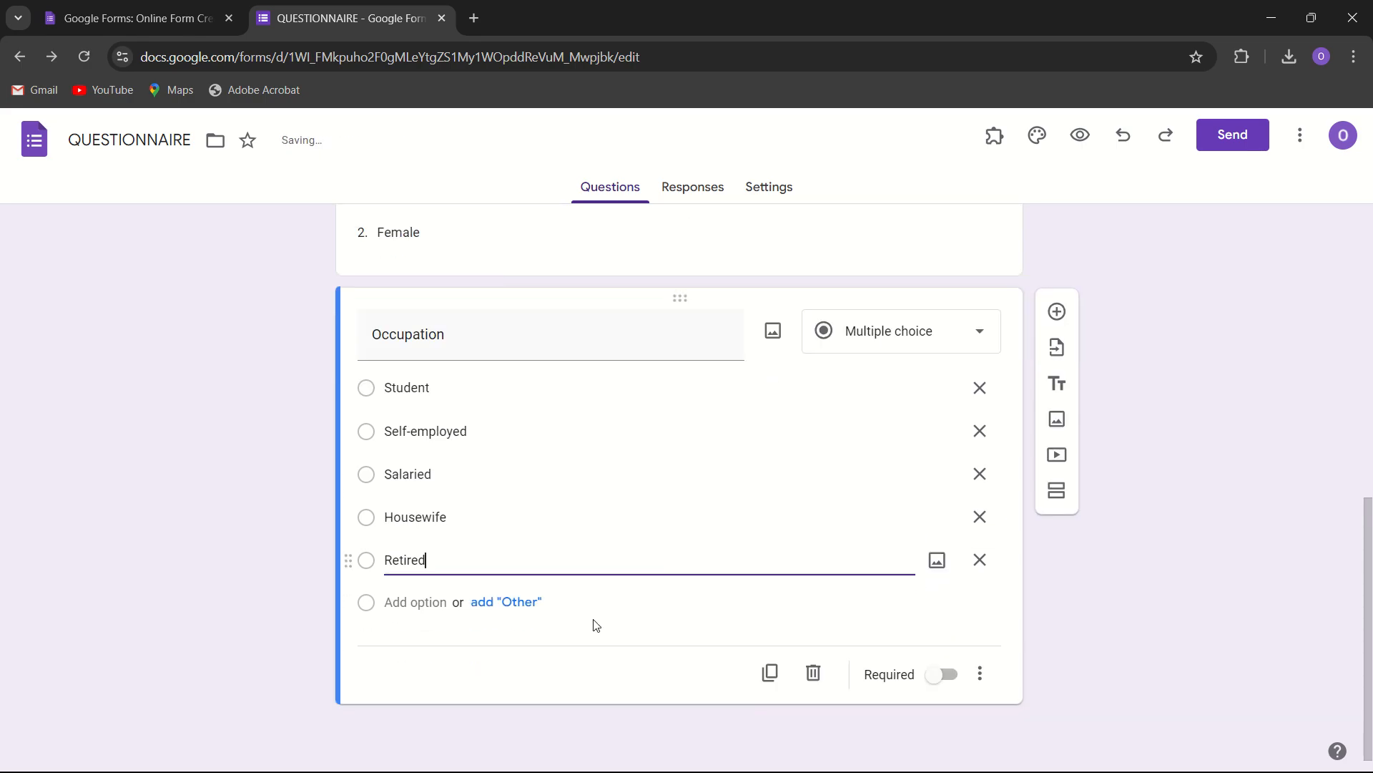
click(521, 665)
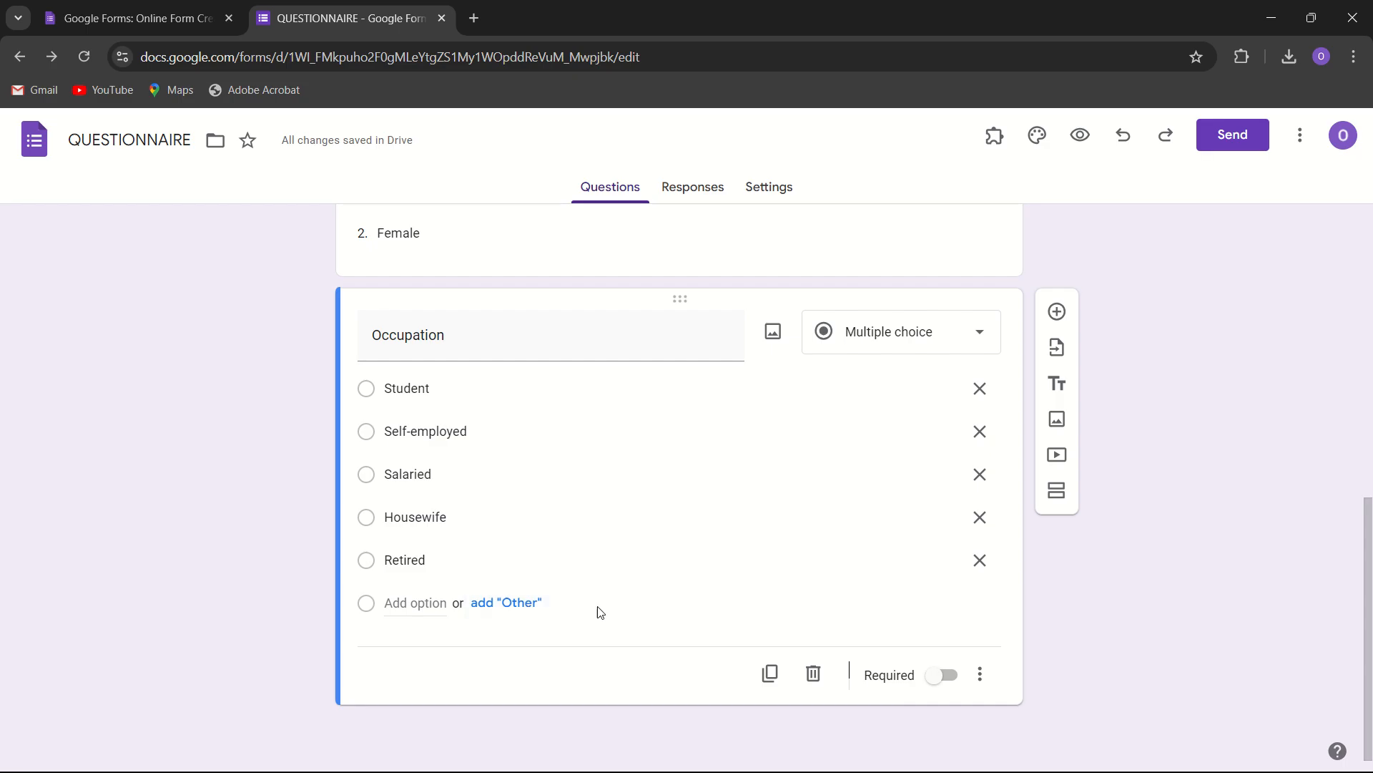
click(944, 676)
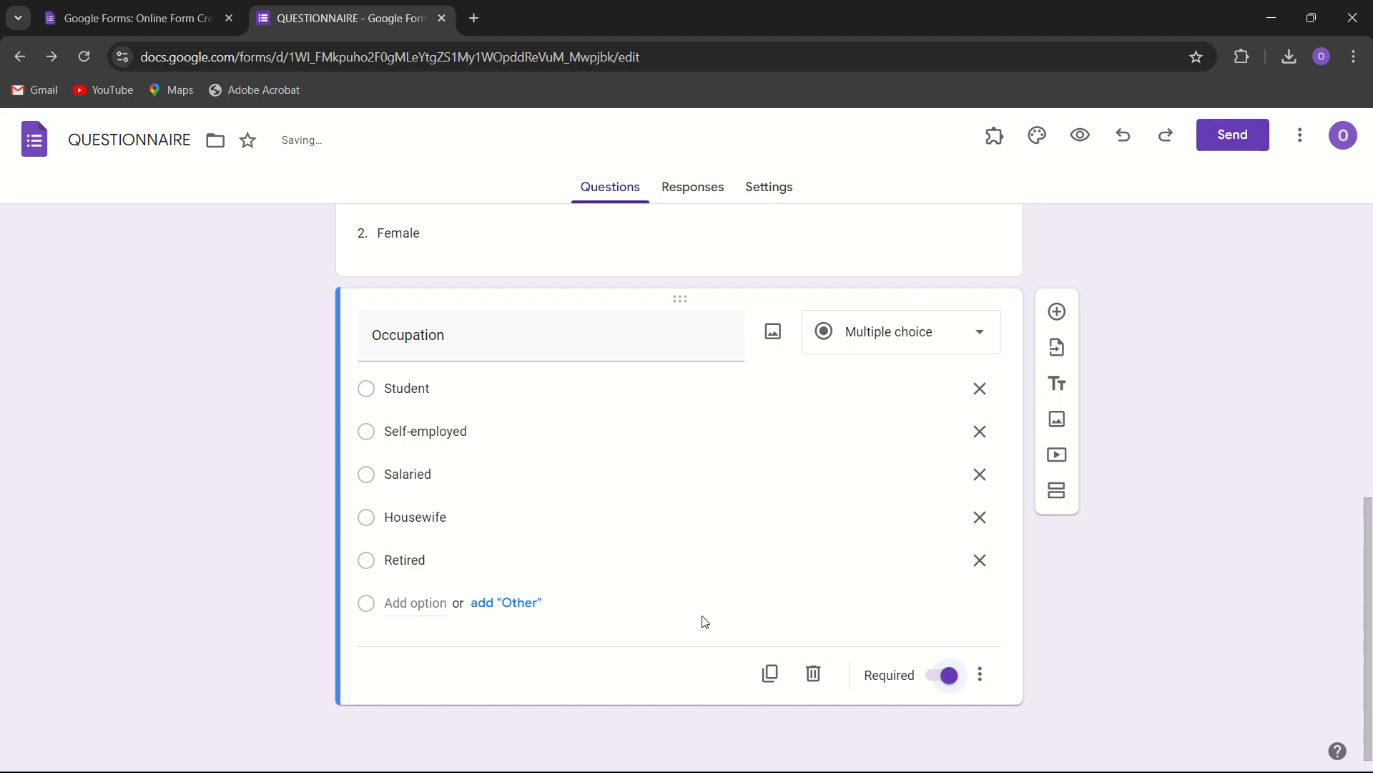
- Add a multiple-choice question below Occupation with the text "Annual Income"
click(1058, 313)
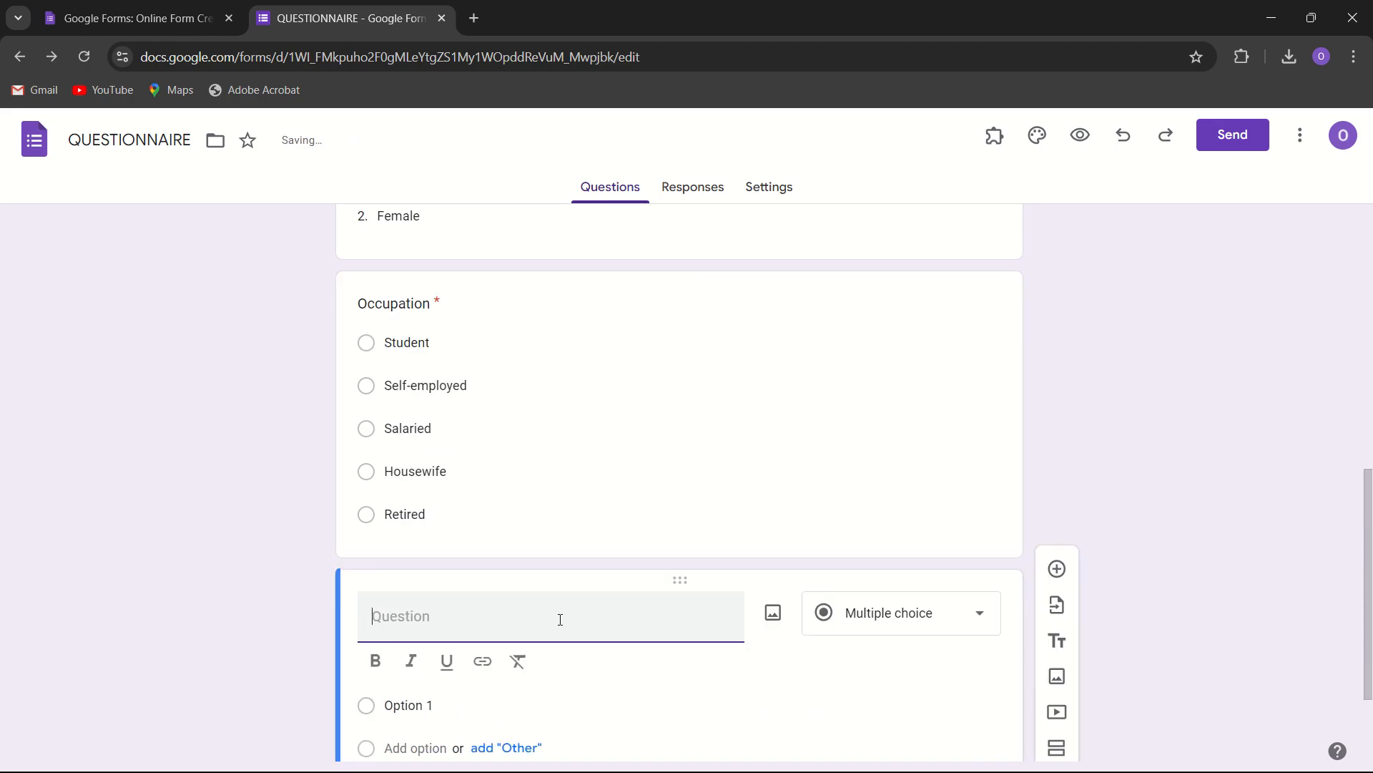
text(Ann)
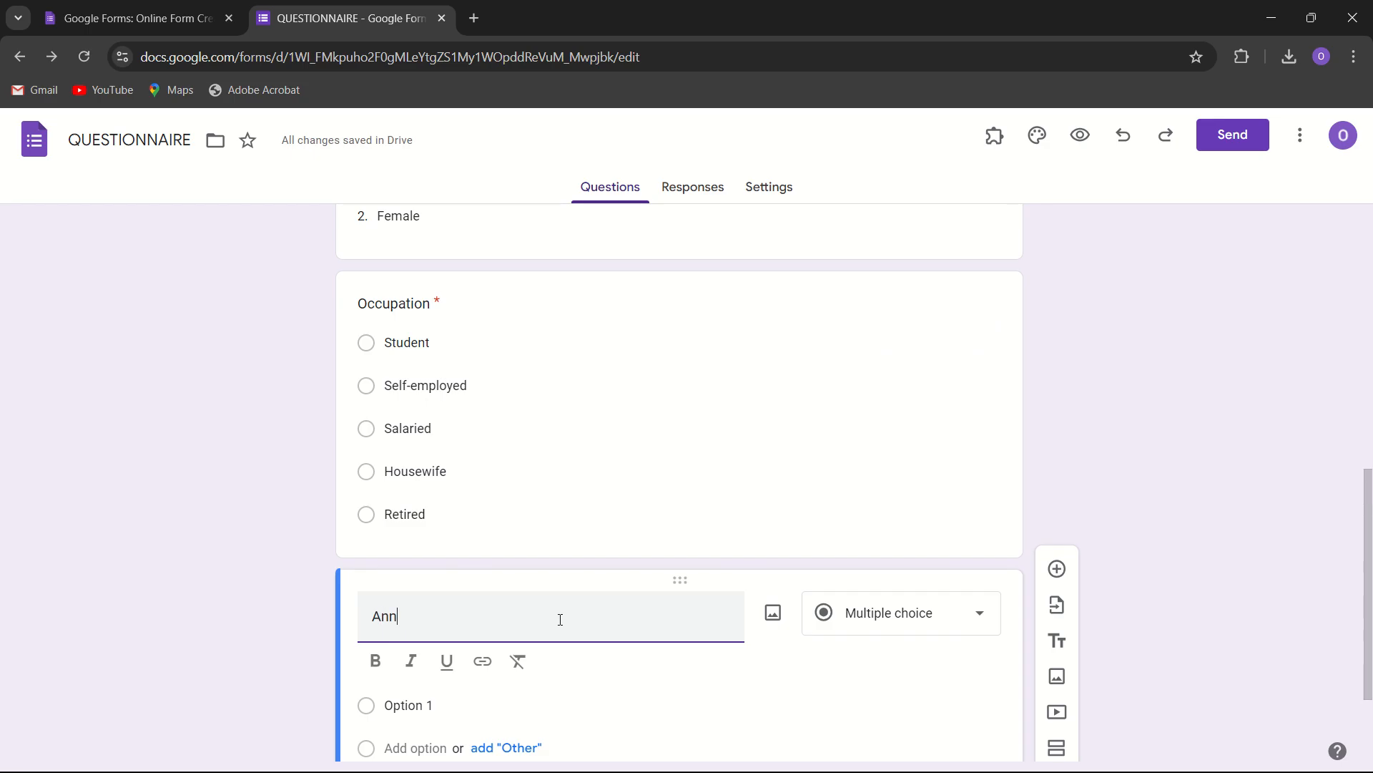
text(ual Inc)
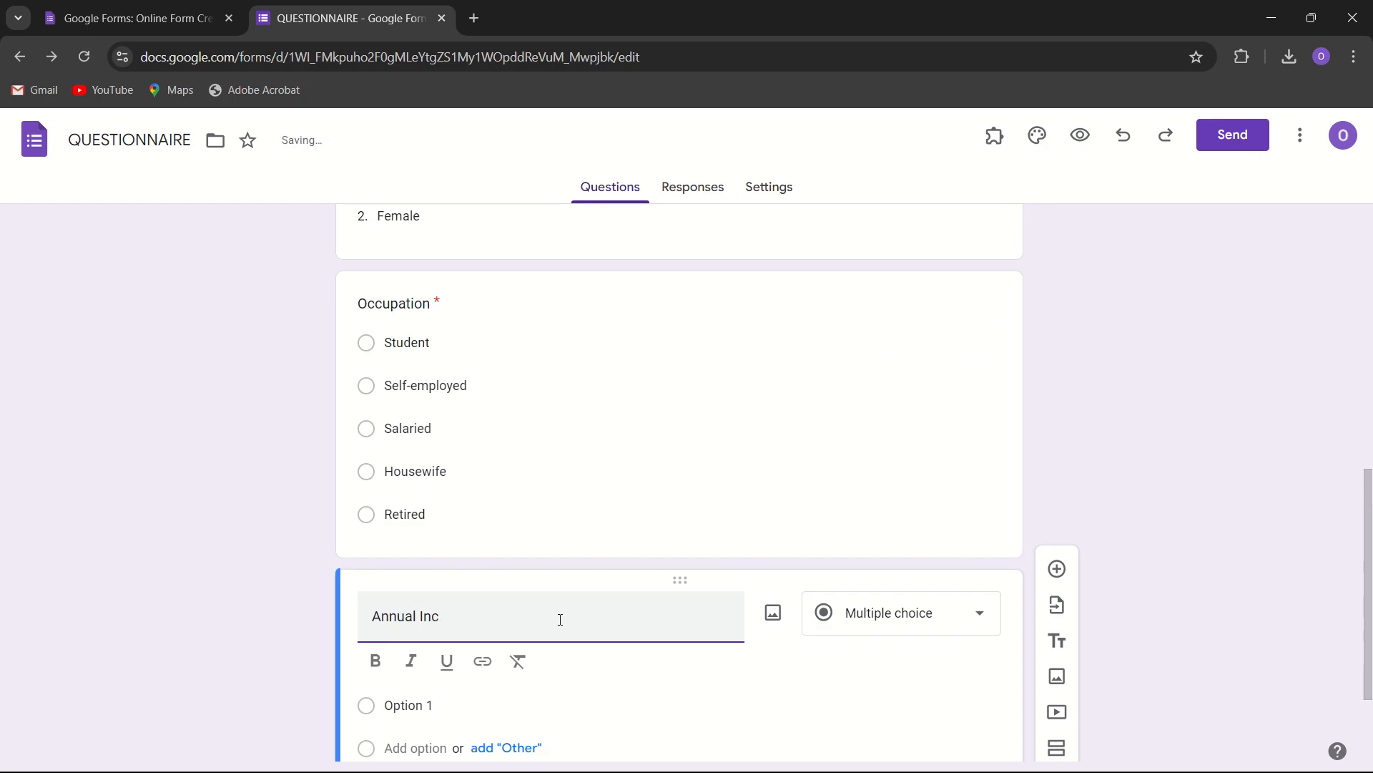
text(ome)
scroll(561, 662, down, 2)
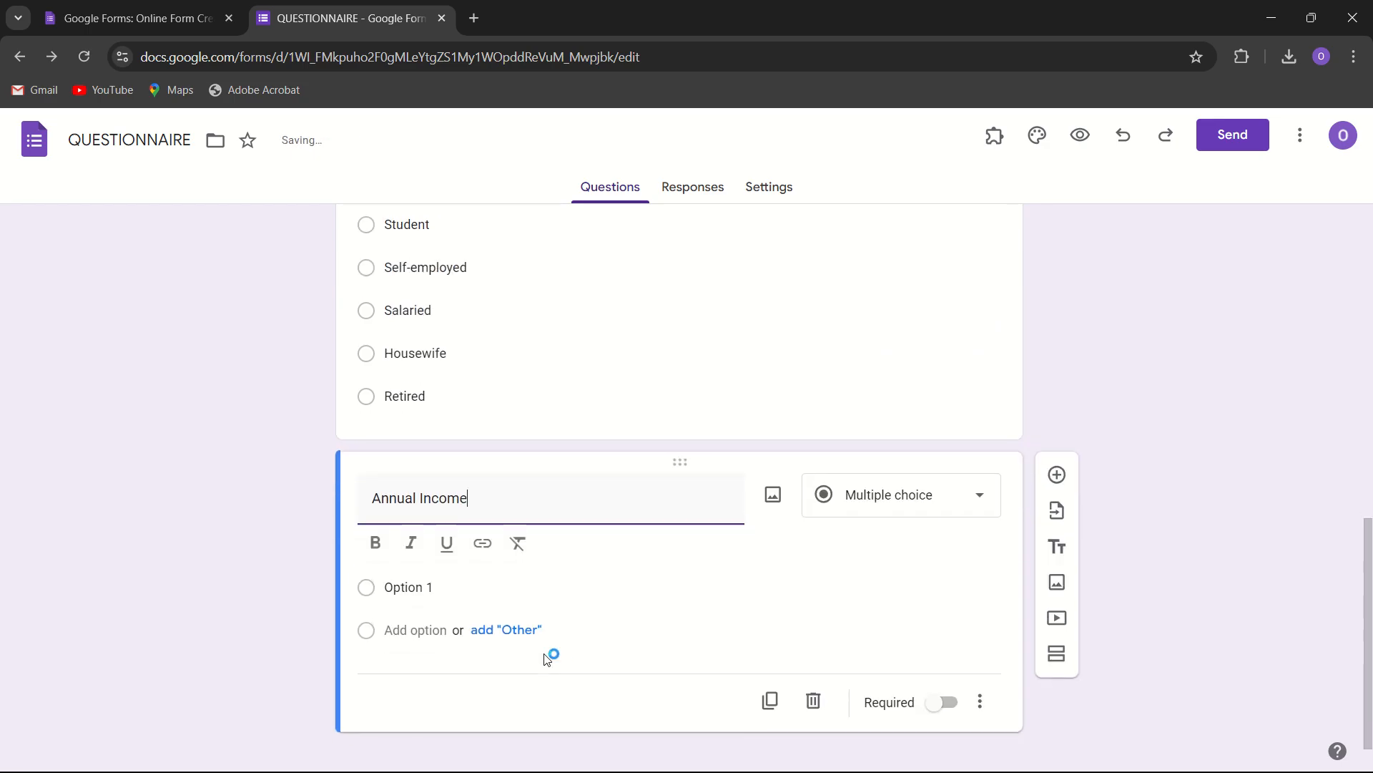
- Set the Annual Income question's first option to "Below 1 Lac" and its second option to "1-2 Lakh"
click(429, 587)
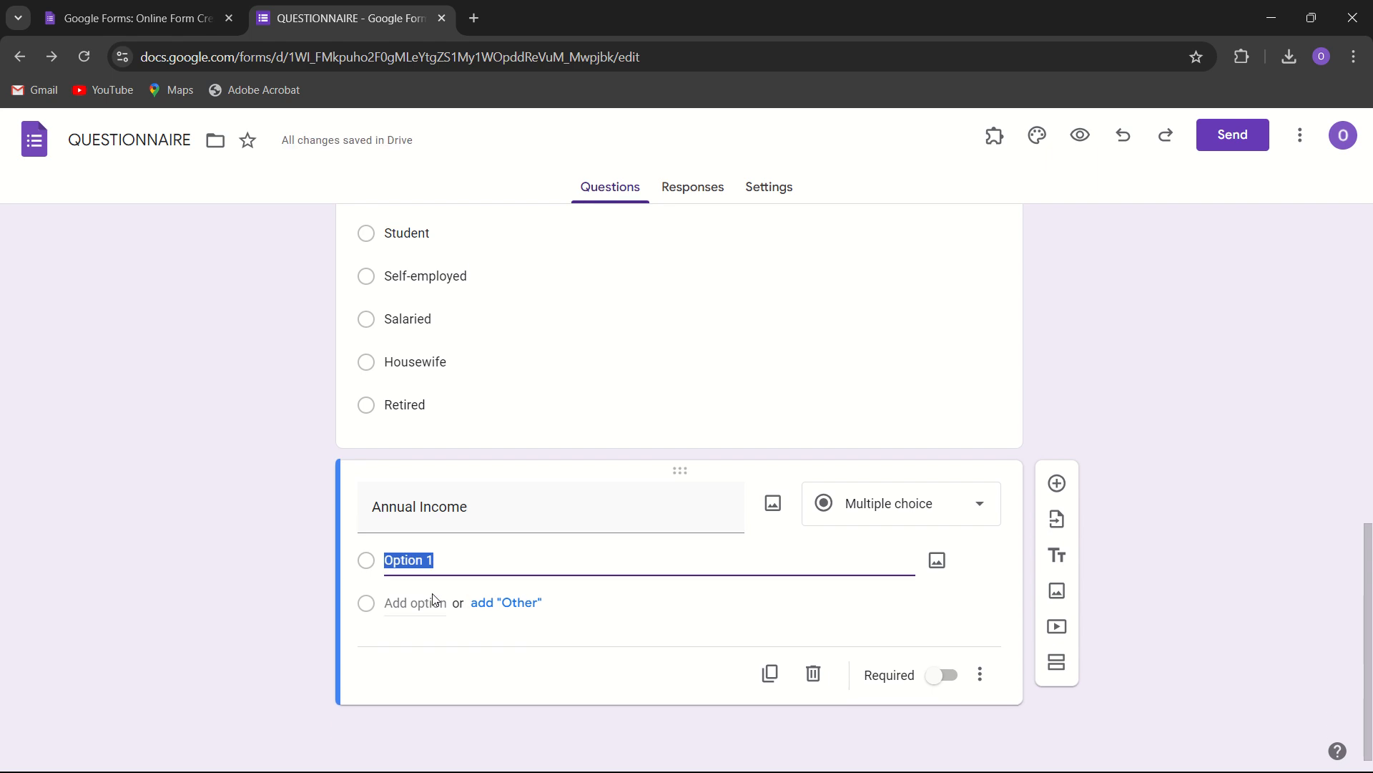
text(Below 1 La)
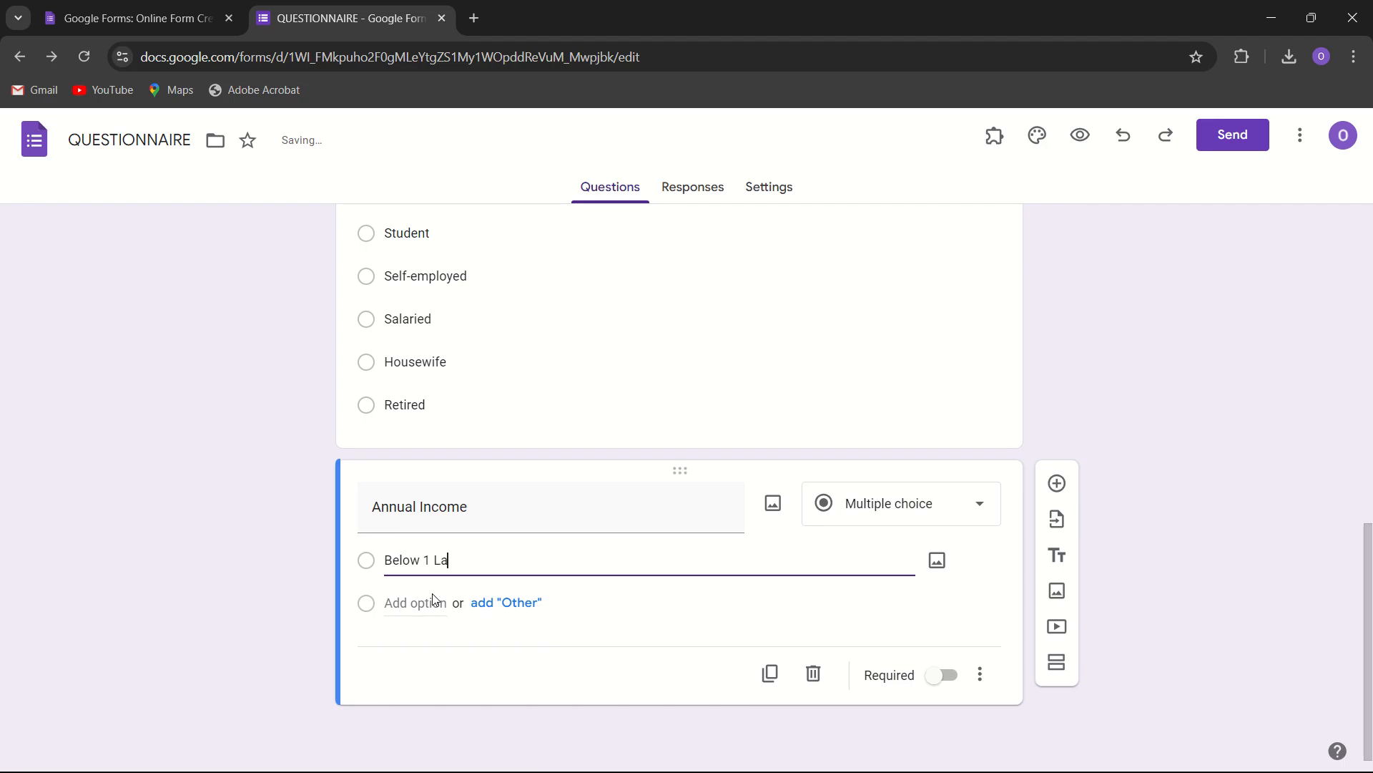
text(c)
click(427, 600)
text(1)
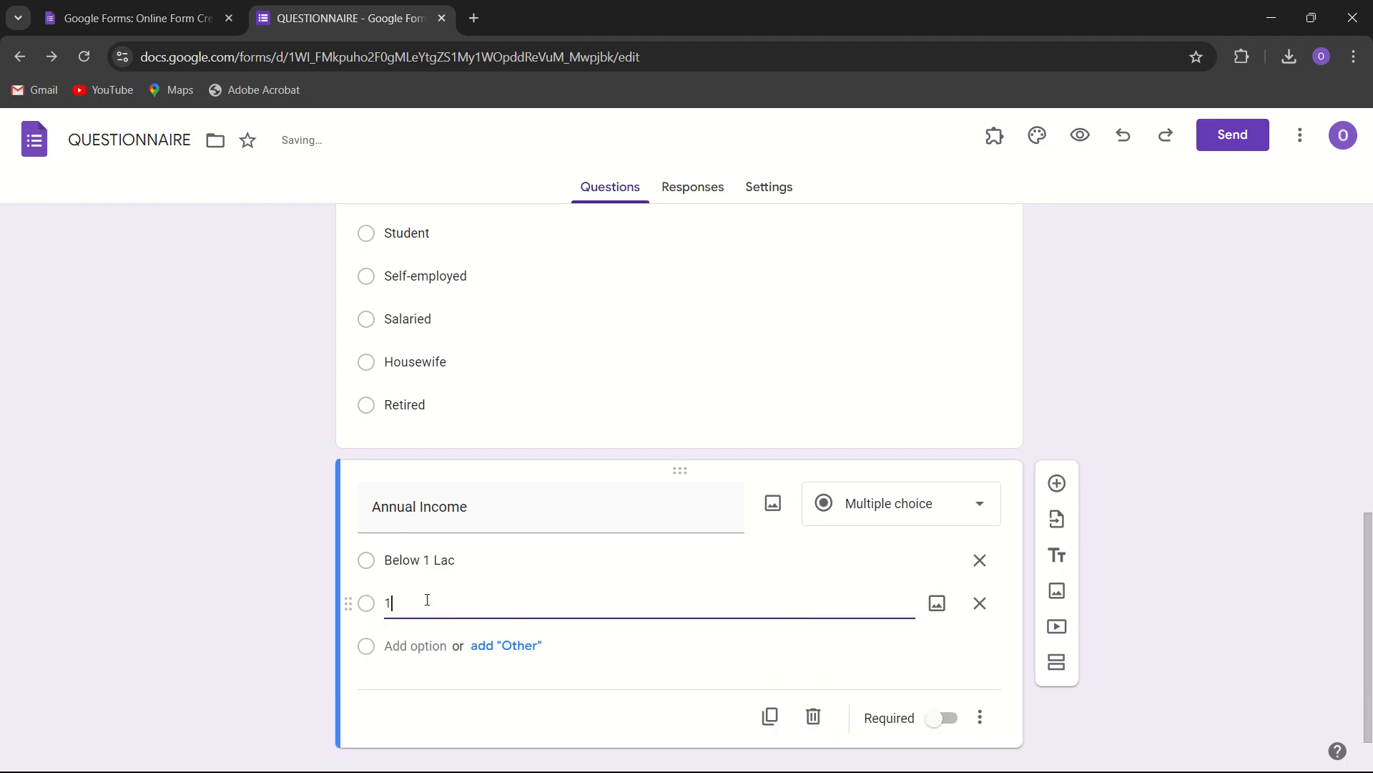
text(-2 Lakh)
- Add the option "2 Lakh and above" to the Annual Income question and make the question required
click(417, 646)
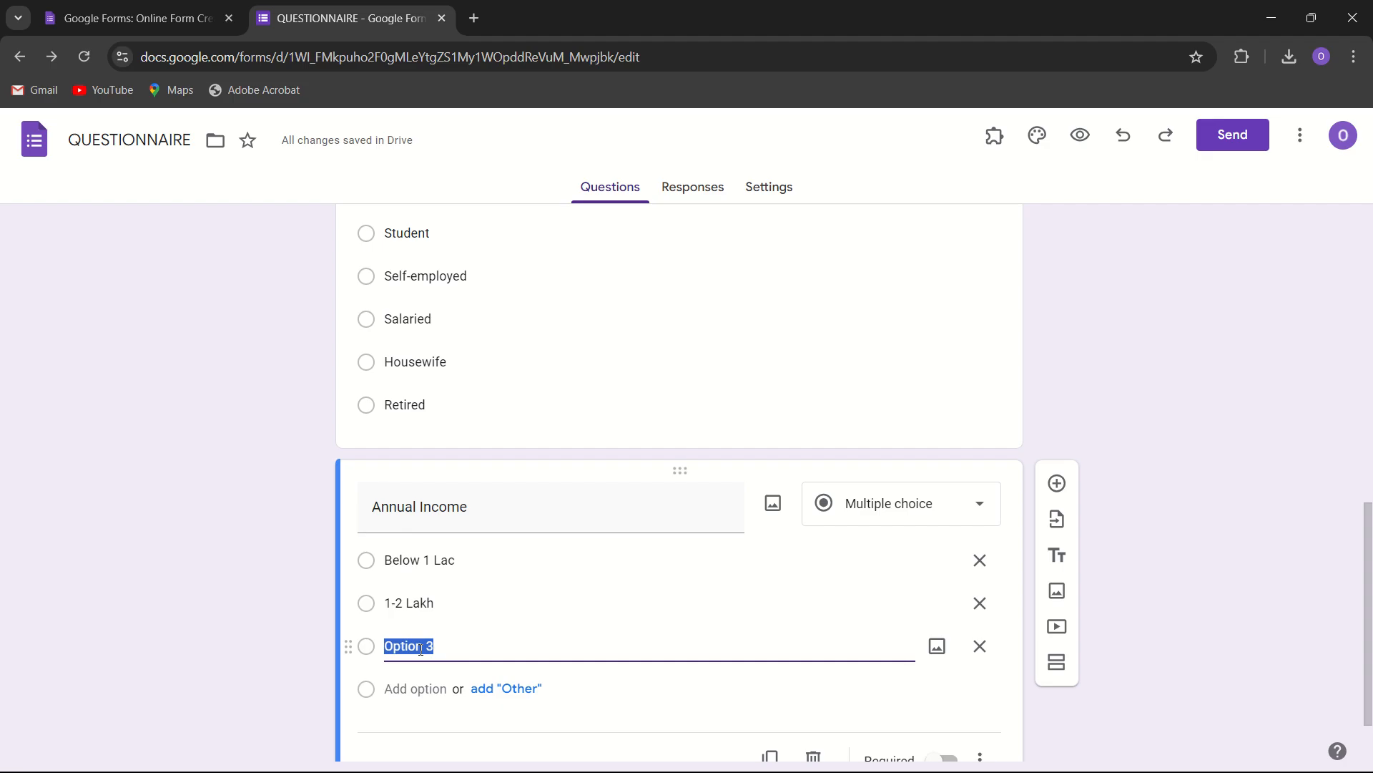
text(2)
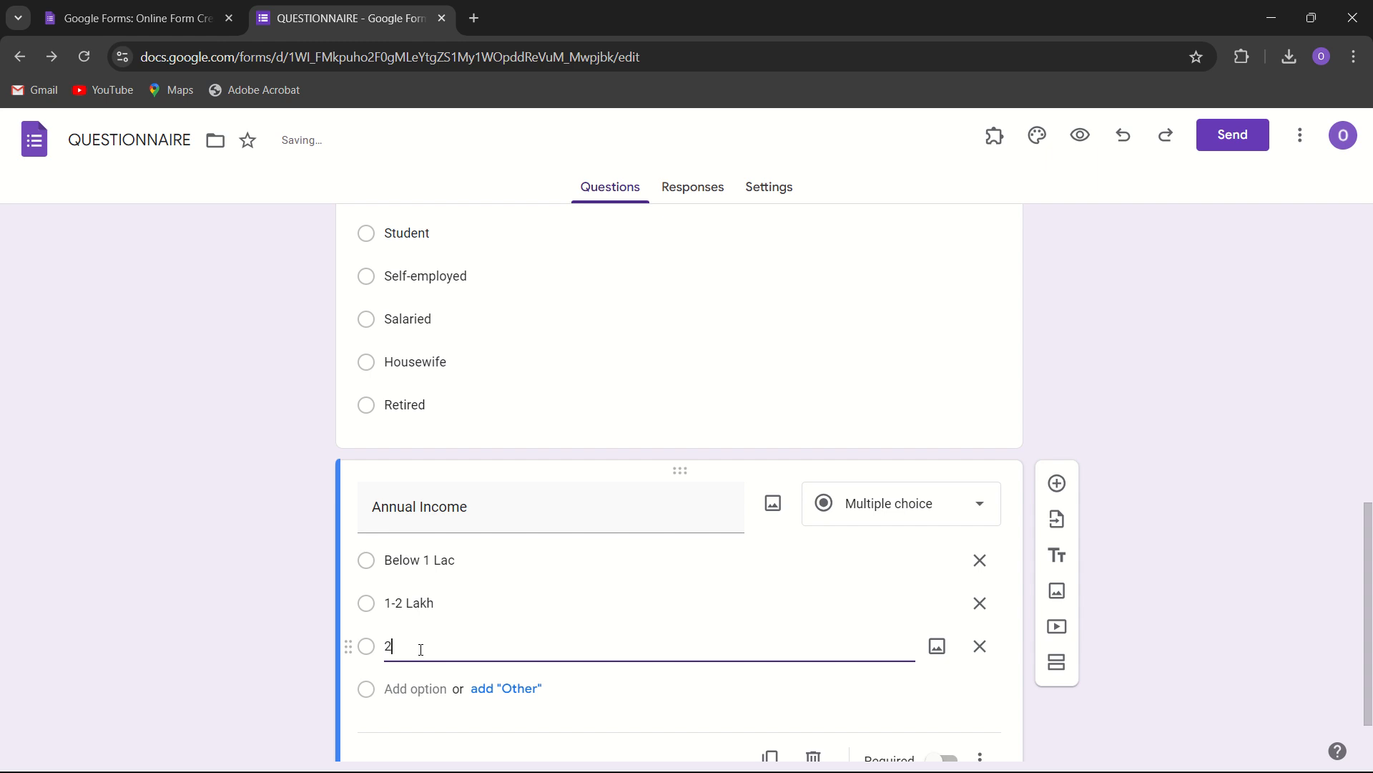
text( La)
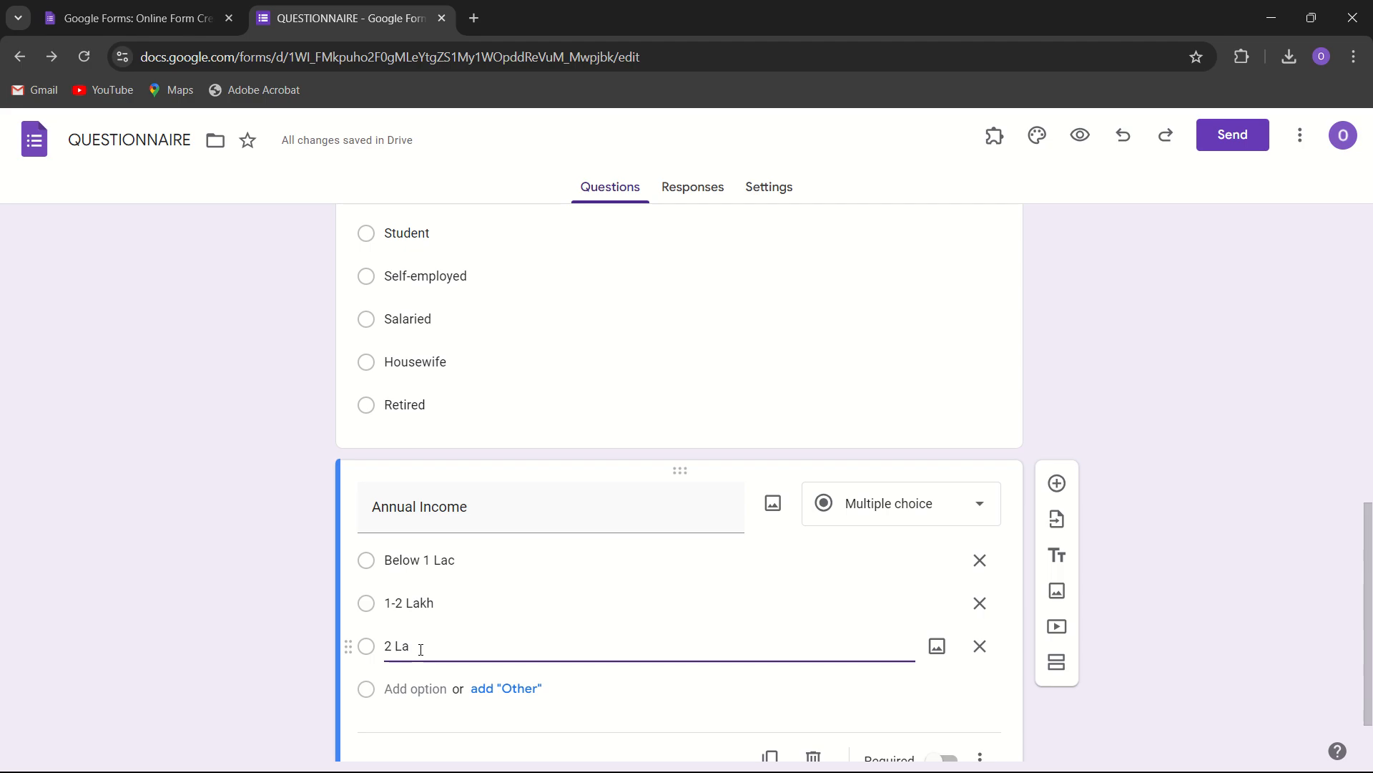
text(kh)
text(and)
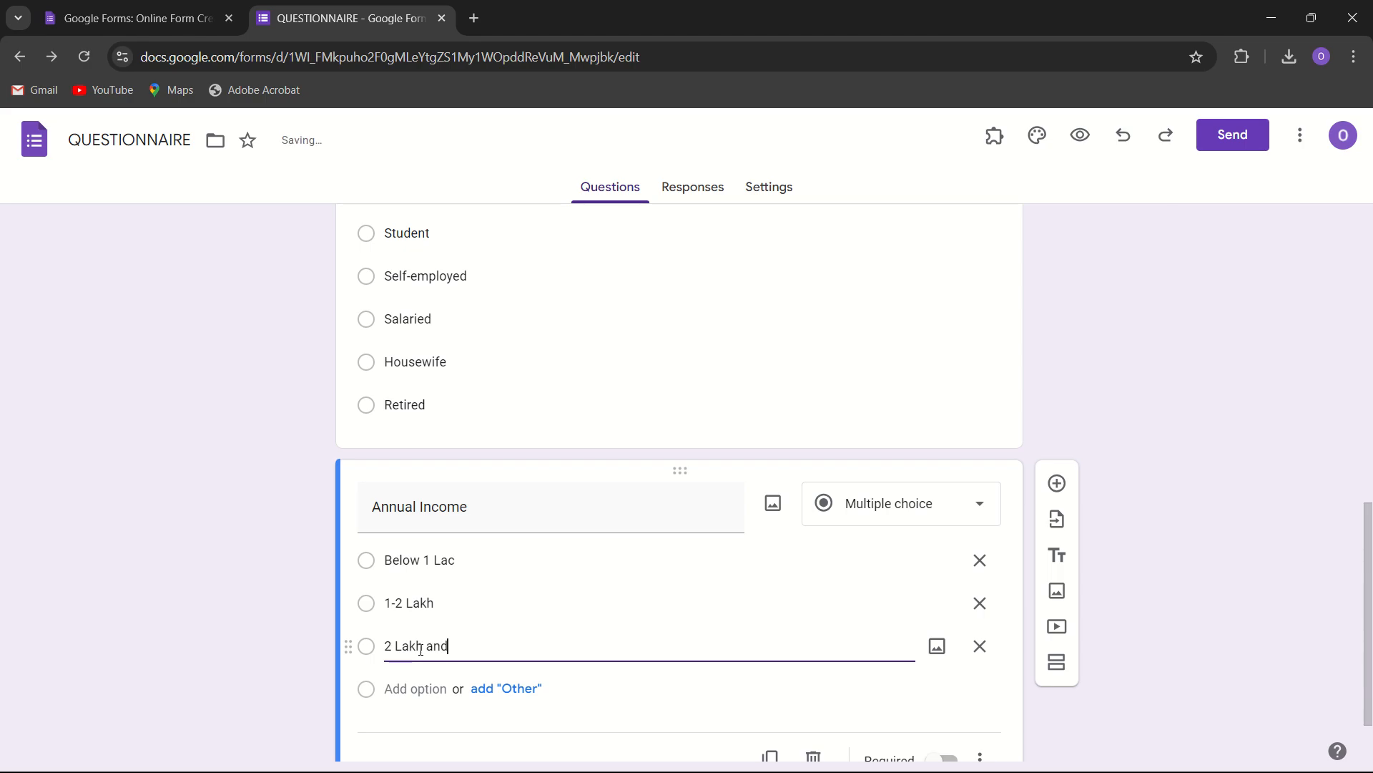
text( above)
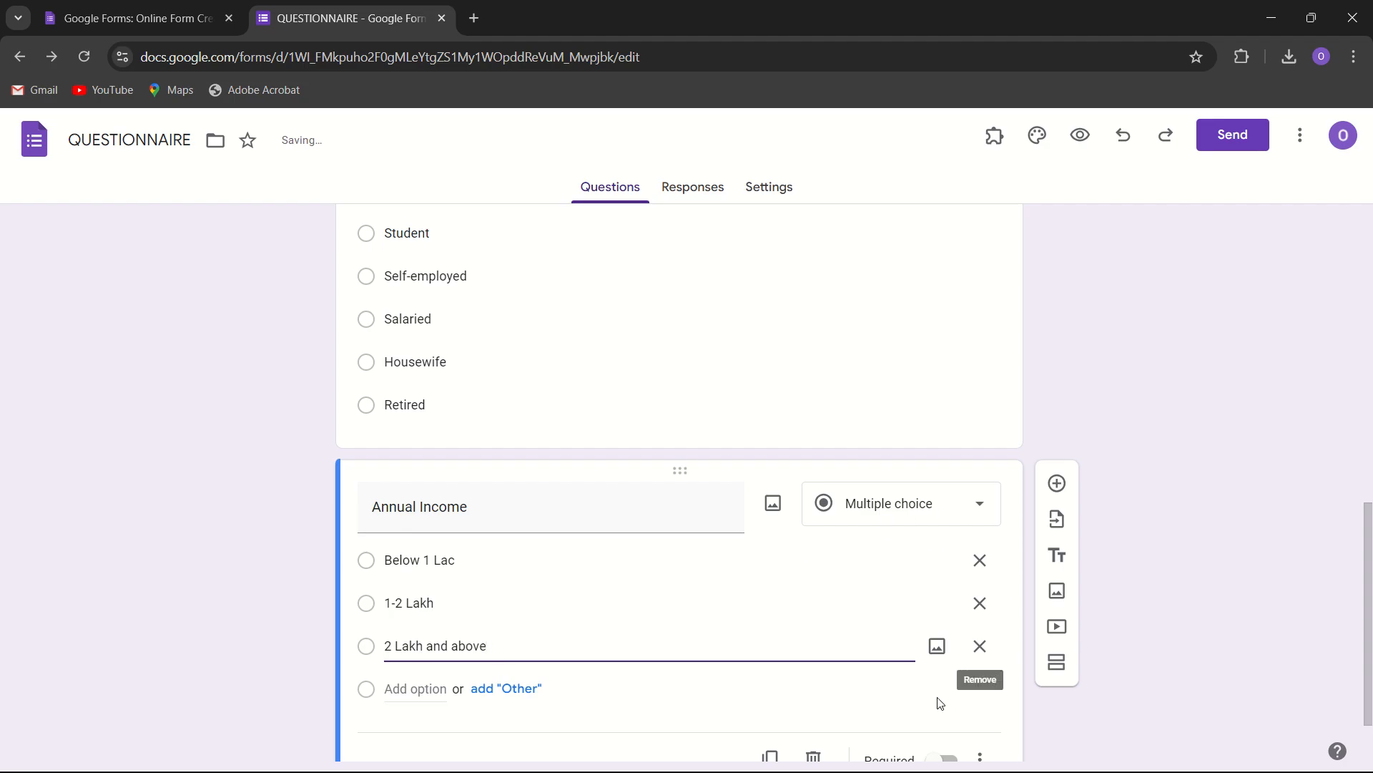
scroll(937, 699, down, 1)
click(939, 677)
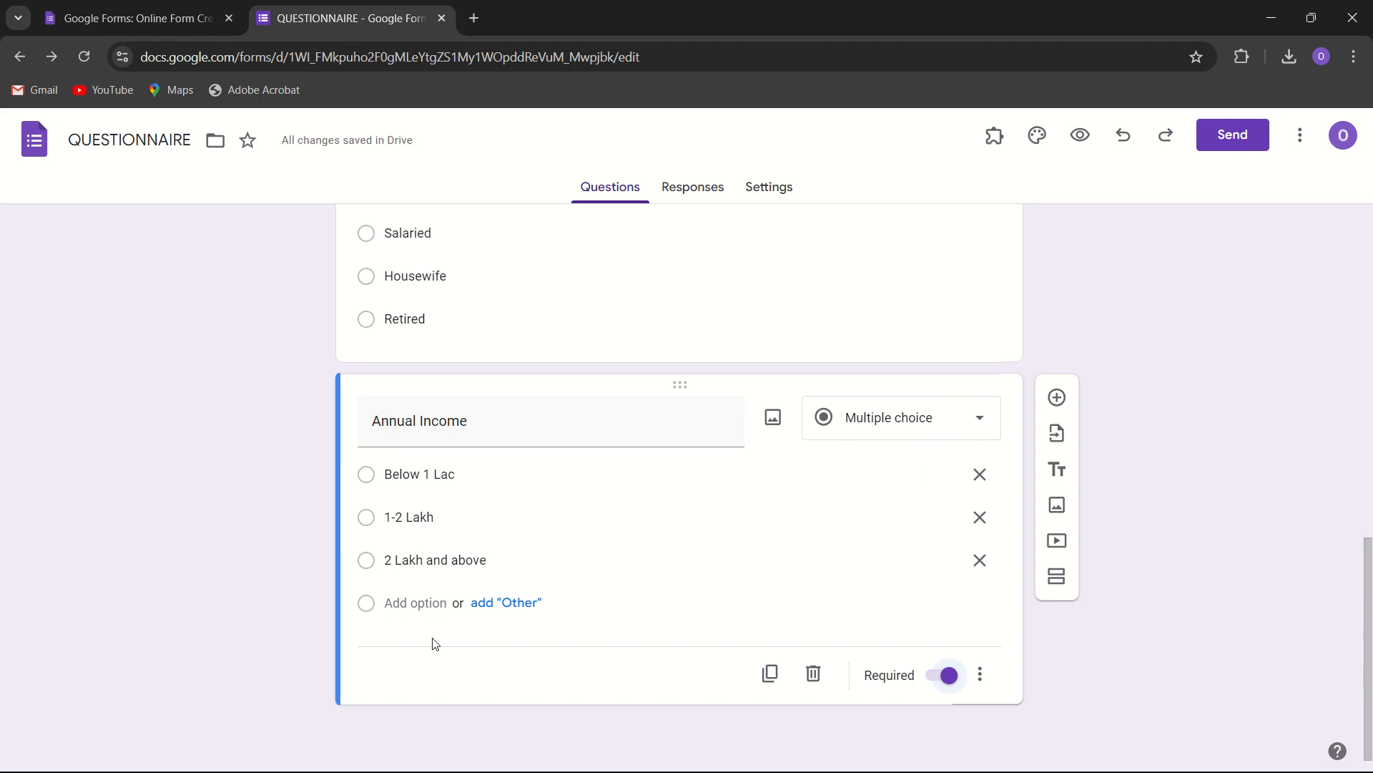
- Review the questions built so far and switch to the sample questionnaires in the PowerPoint slide show
scroll(561, 442, up, 15)
scroll(561, 441, down, 10)
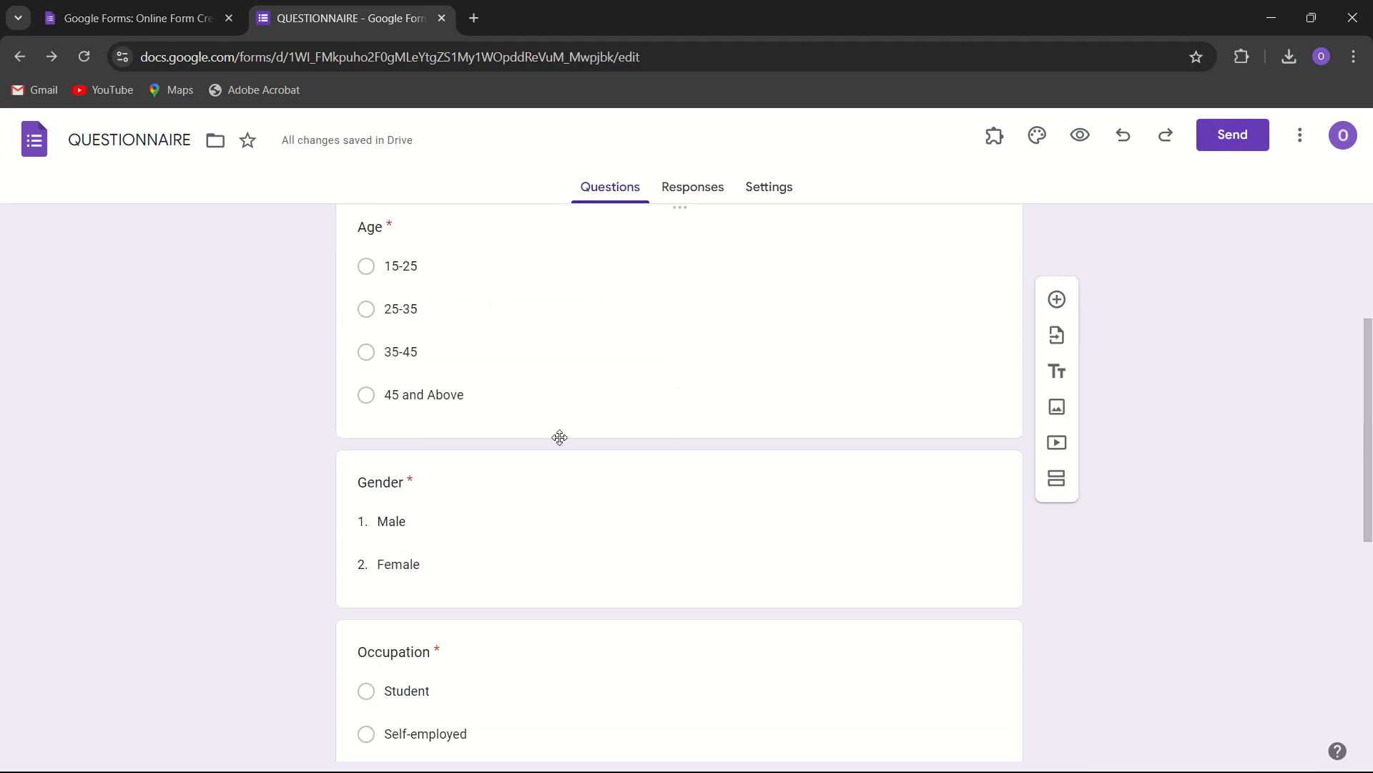
scroll(561, 442, up, 5)
scroll(561, 442, up, 6)
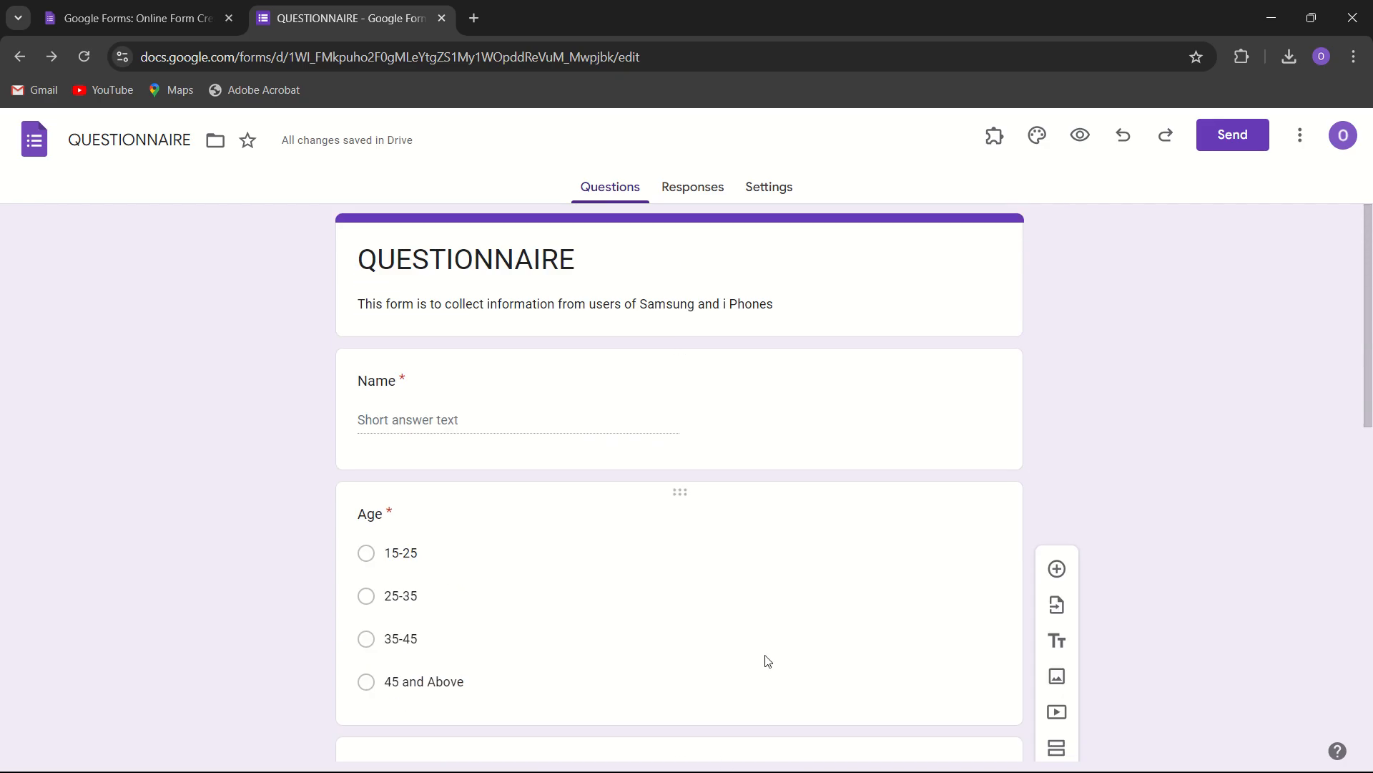
key(super+Tab)
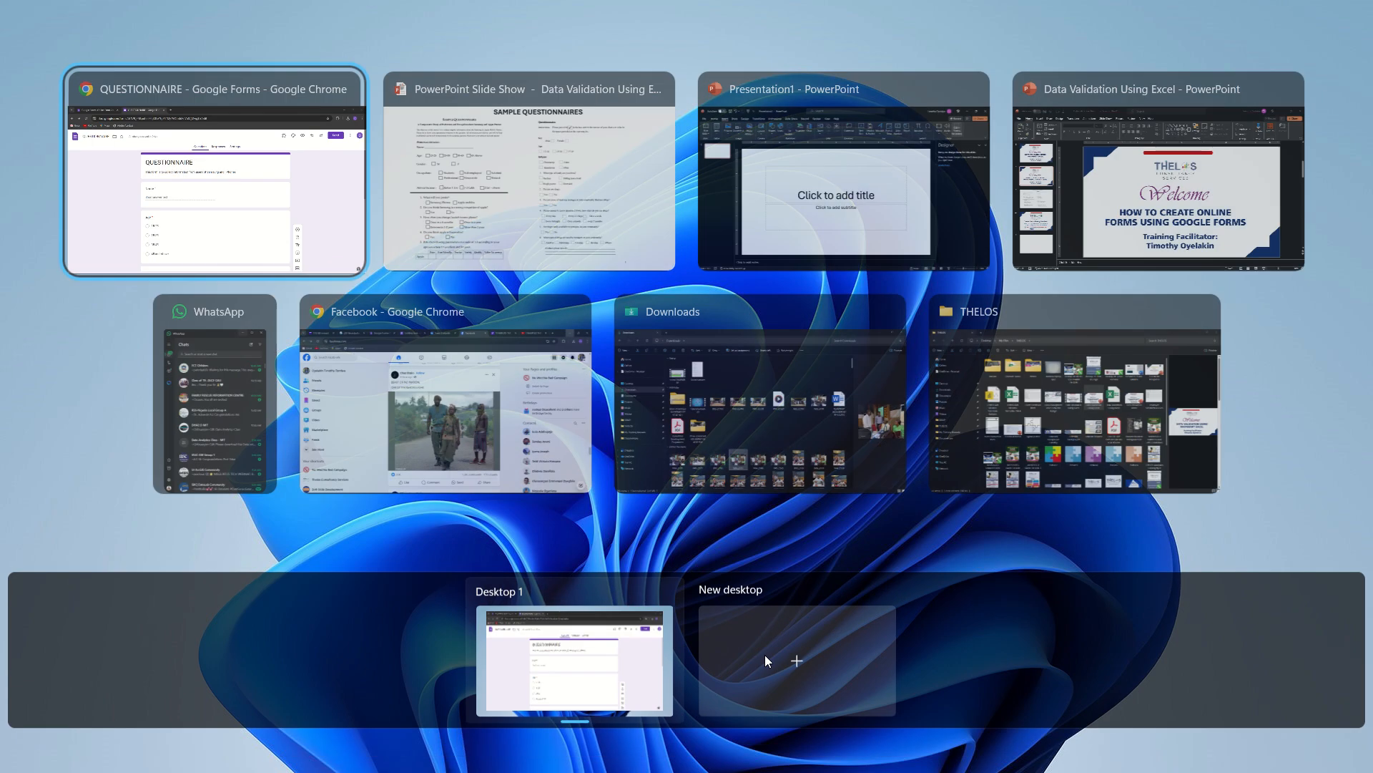
click(575, 226)
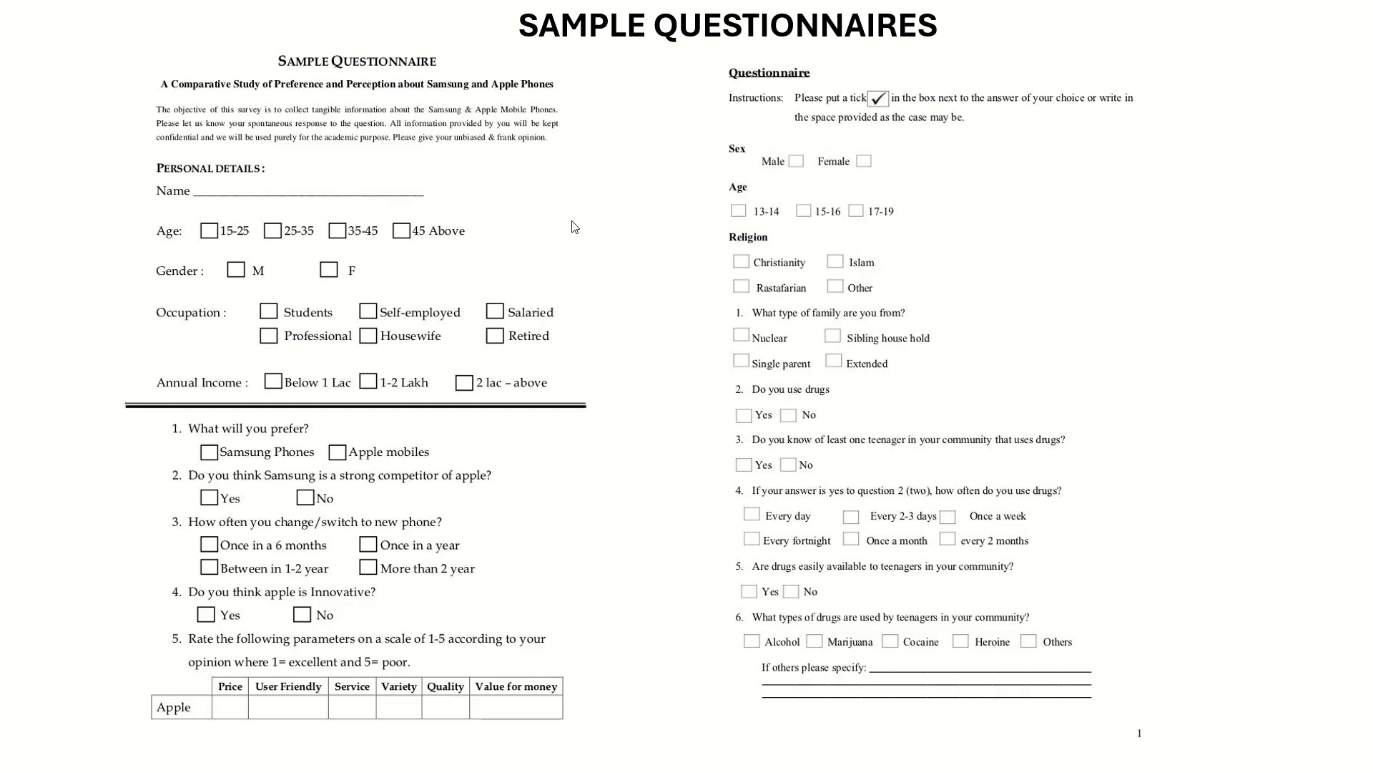
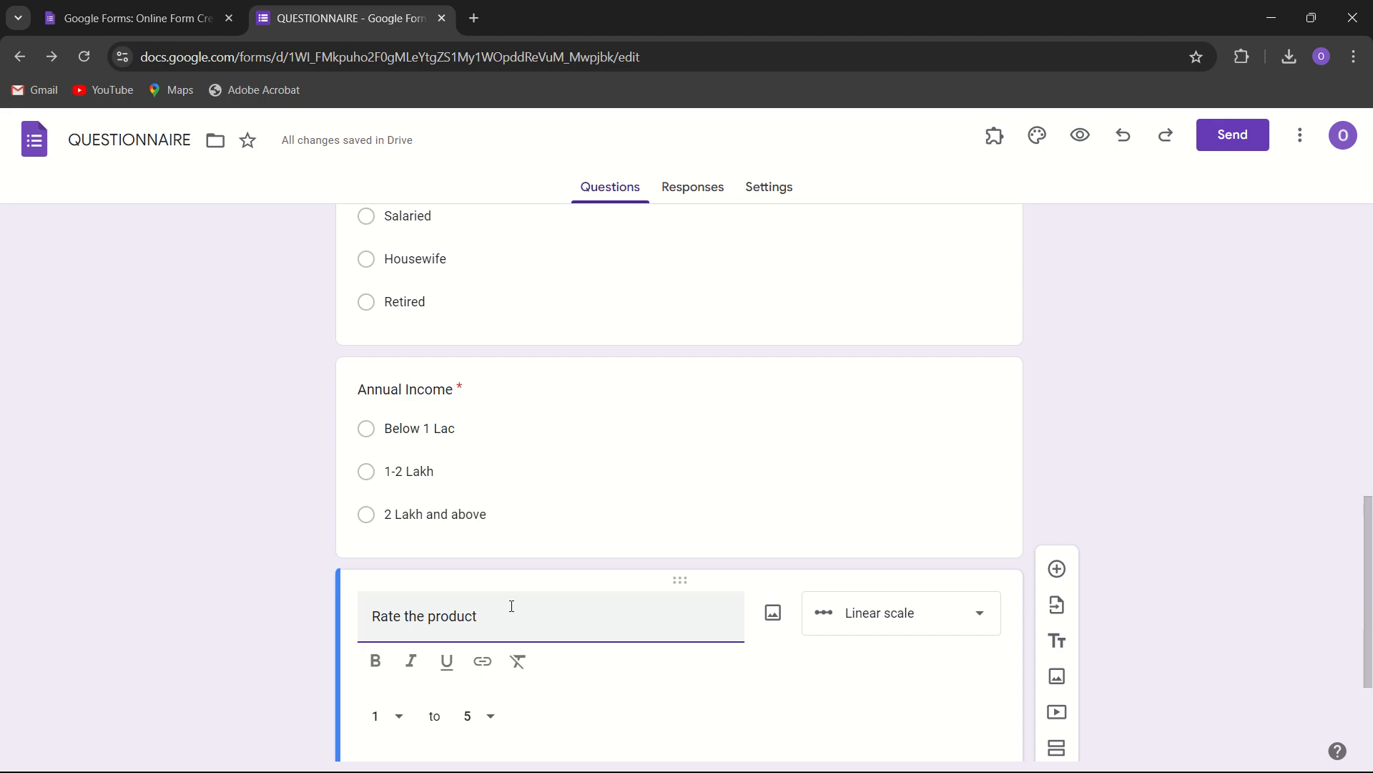
- Extend the "Rate the product" question text with "based on the options" and "from 1 to 5", and make it a multiple choice grid
text(from 1 to 5)
scroll(509, 605, down, 3)
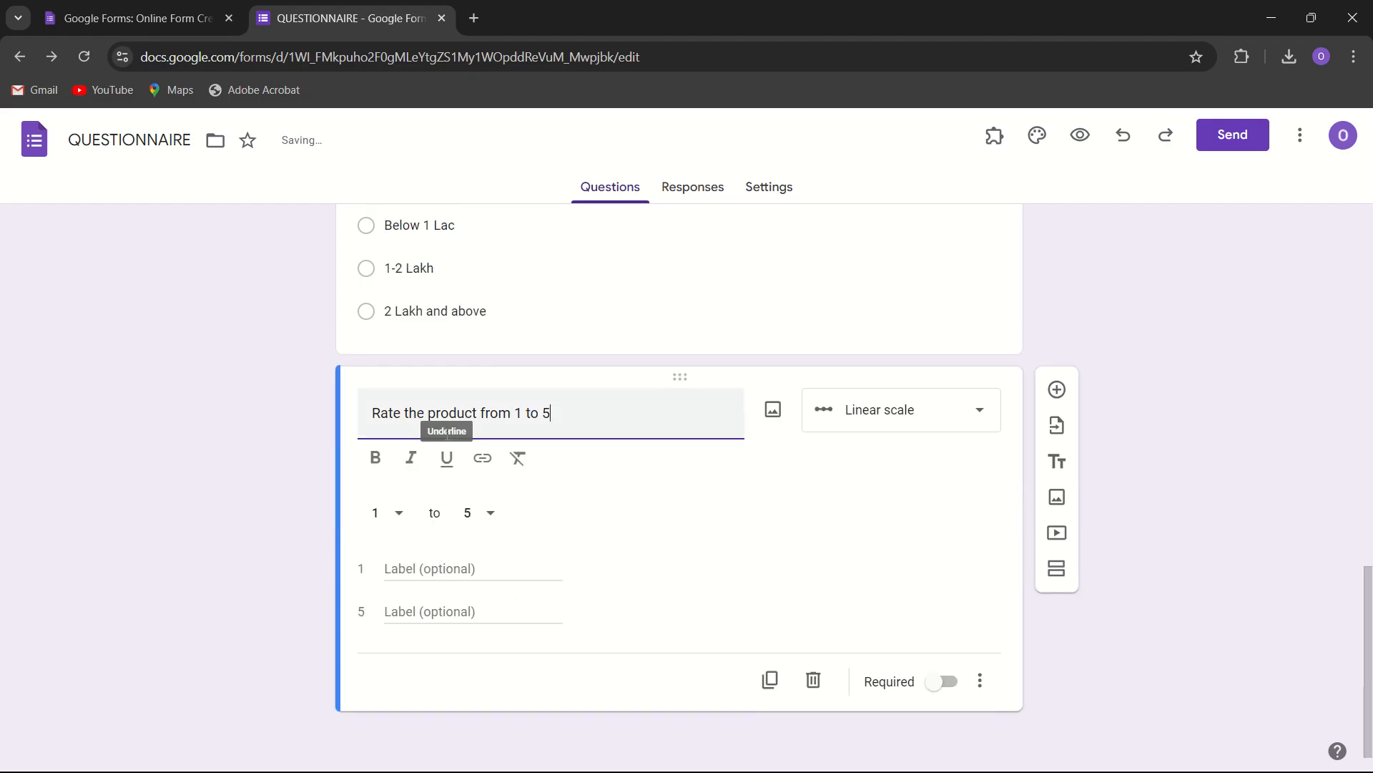
click(480, 413)
text(based on th)
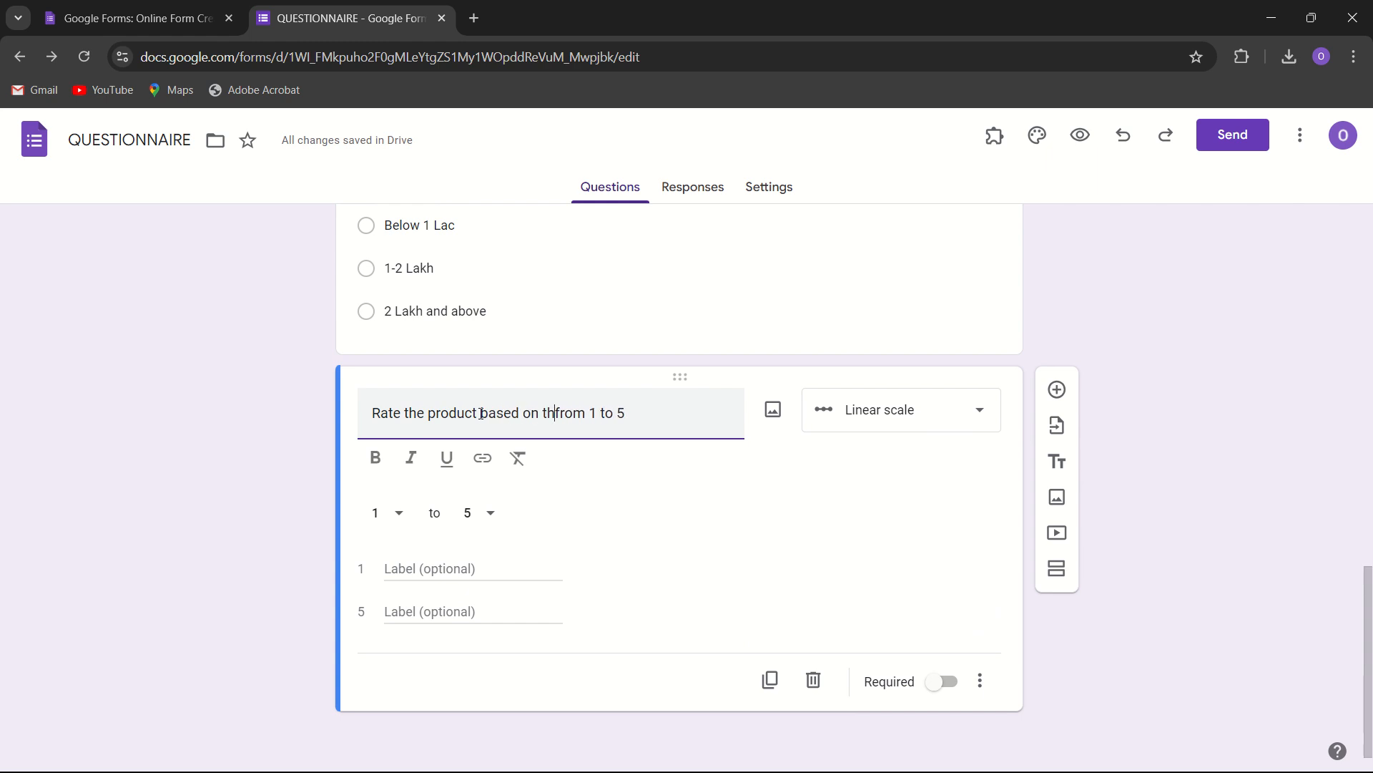
text(e )
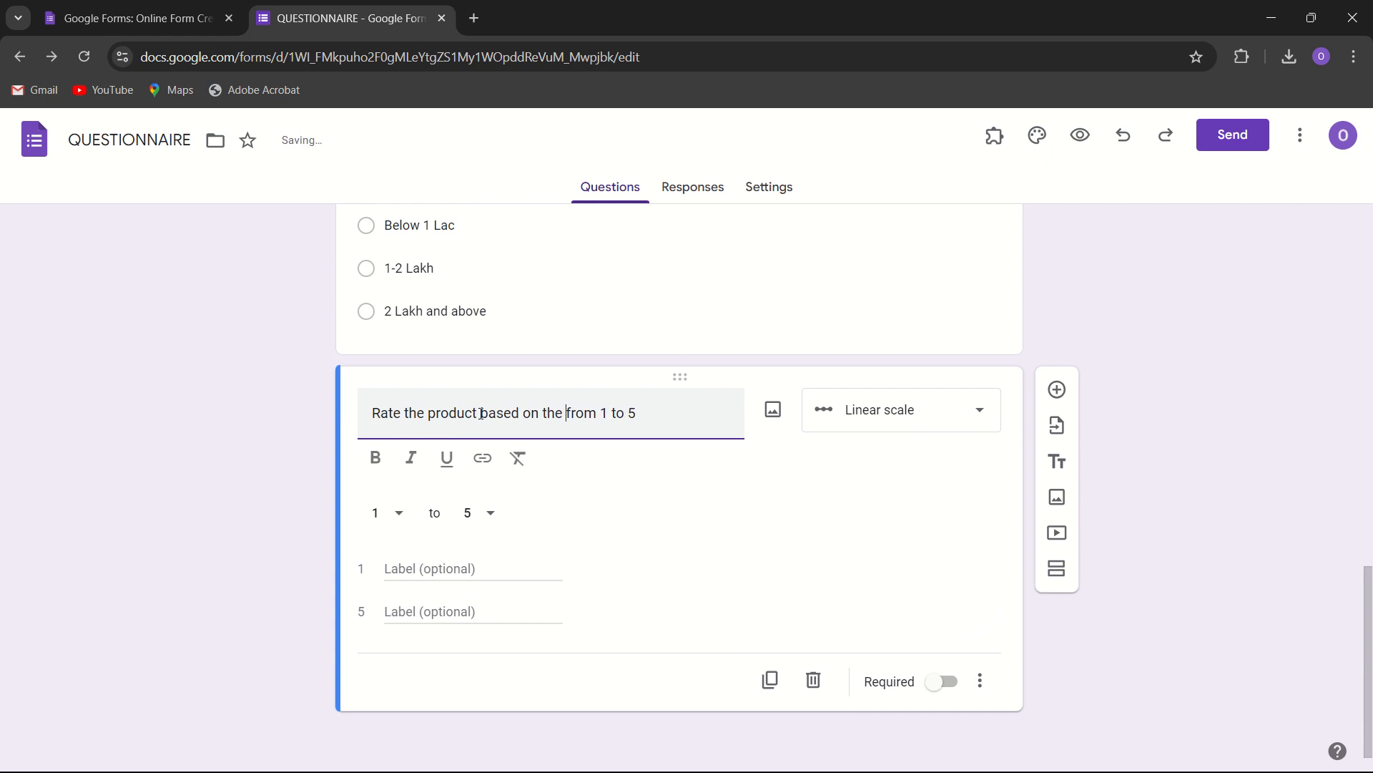
text(options)
key(BackSpace)
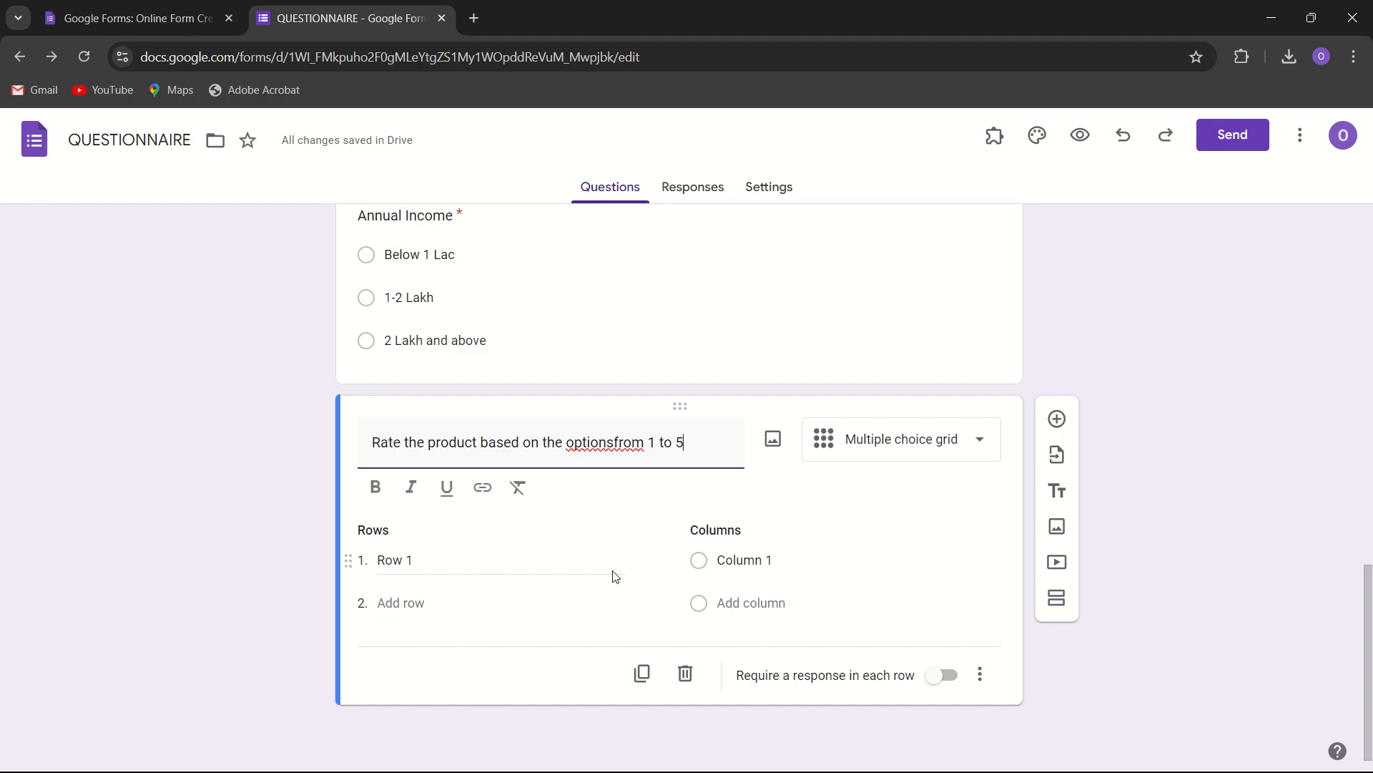
- Name the rating grid's first row "Apple" and its first column "Price"
click(428, 562)
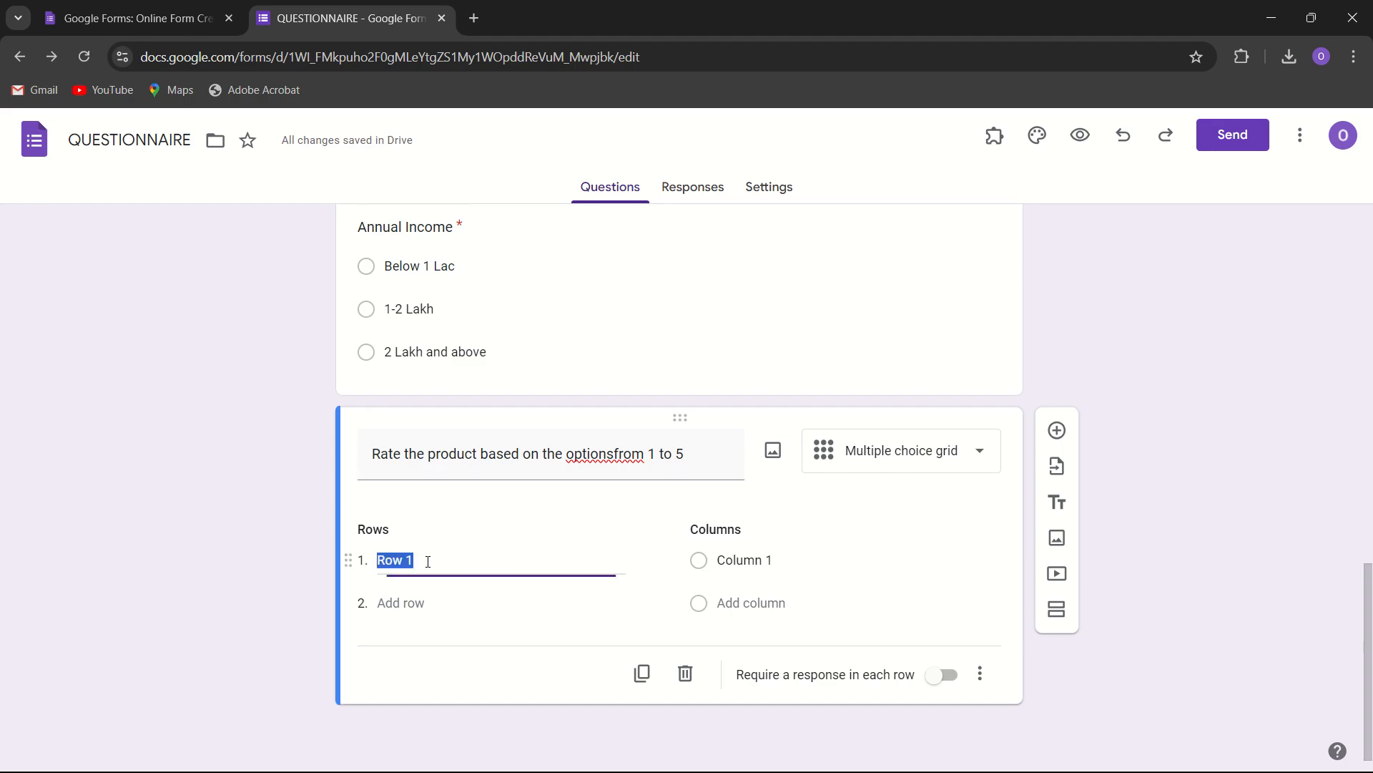
text(Apple)
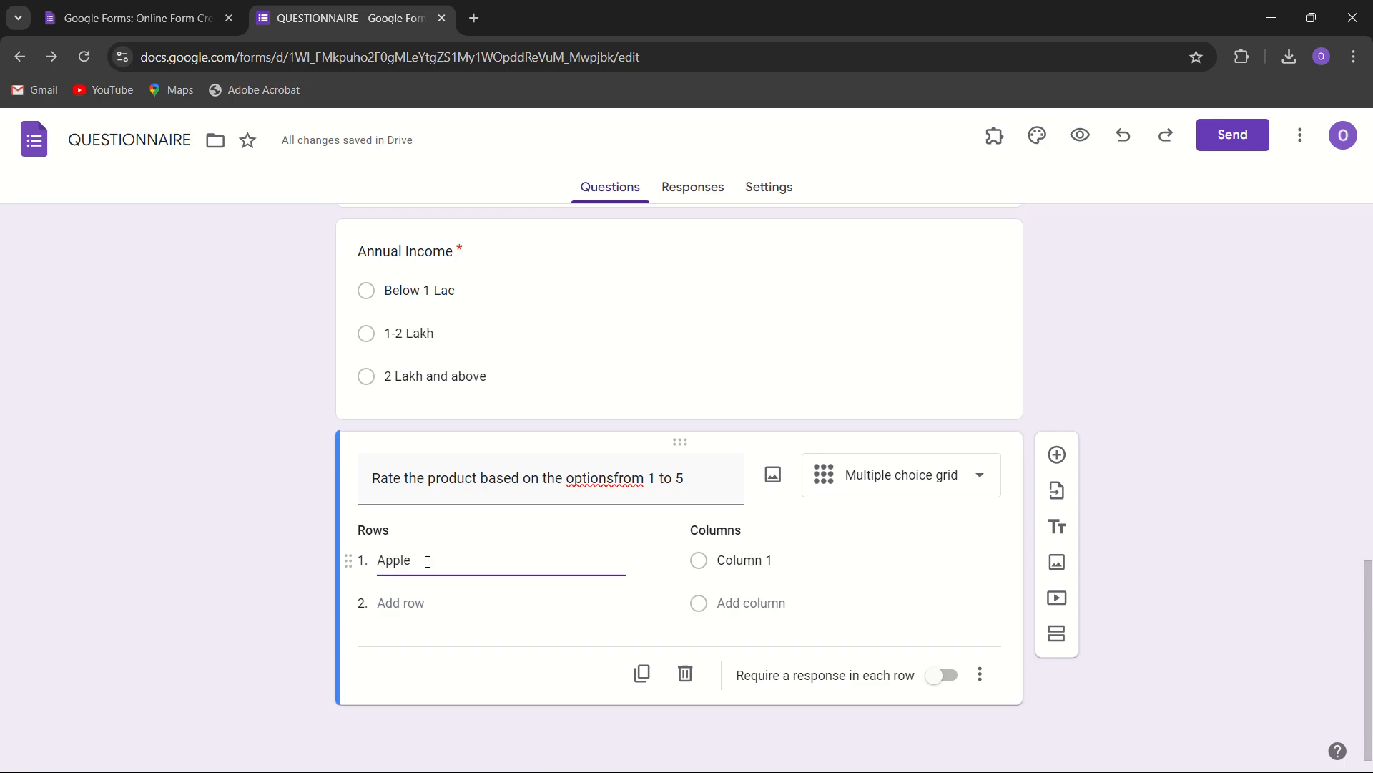
click(743, 560)
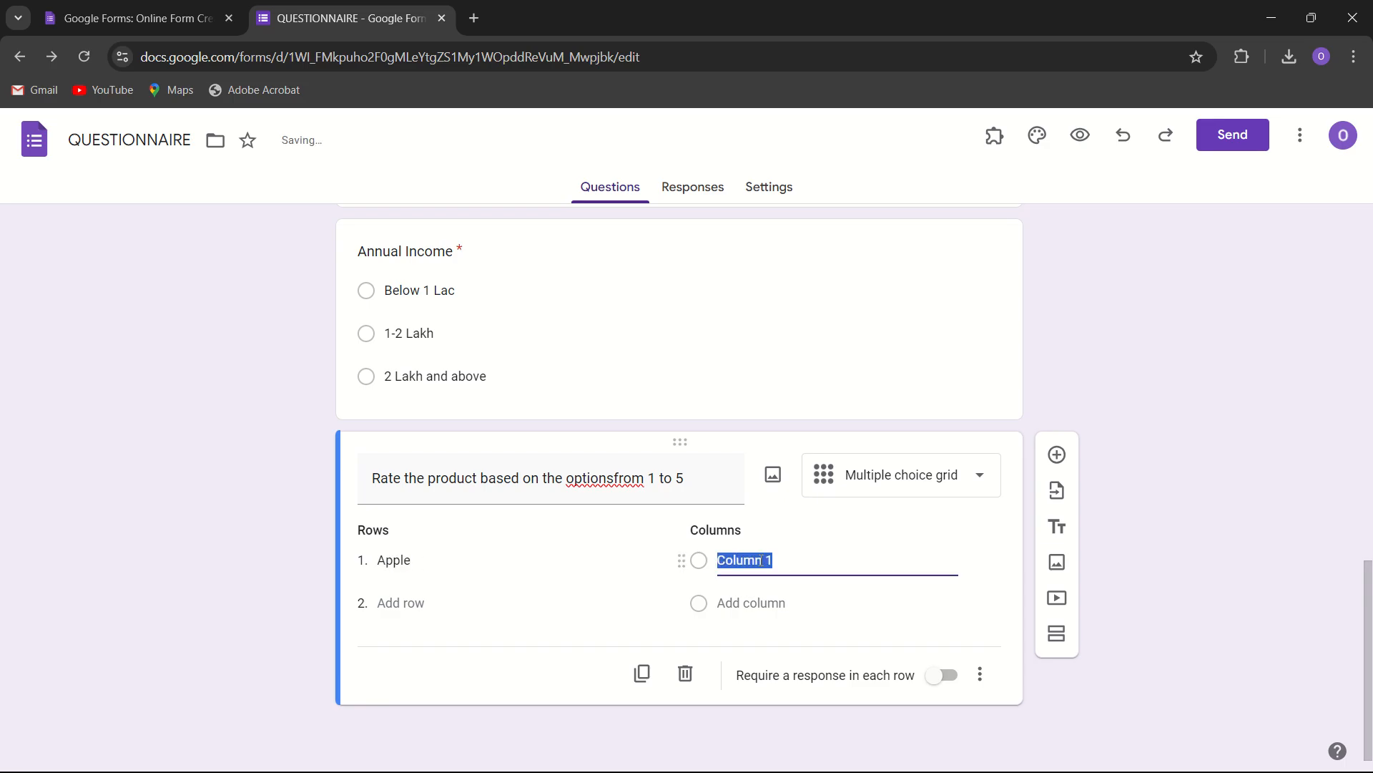
text(Price)
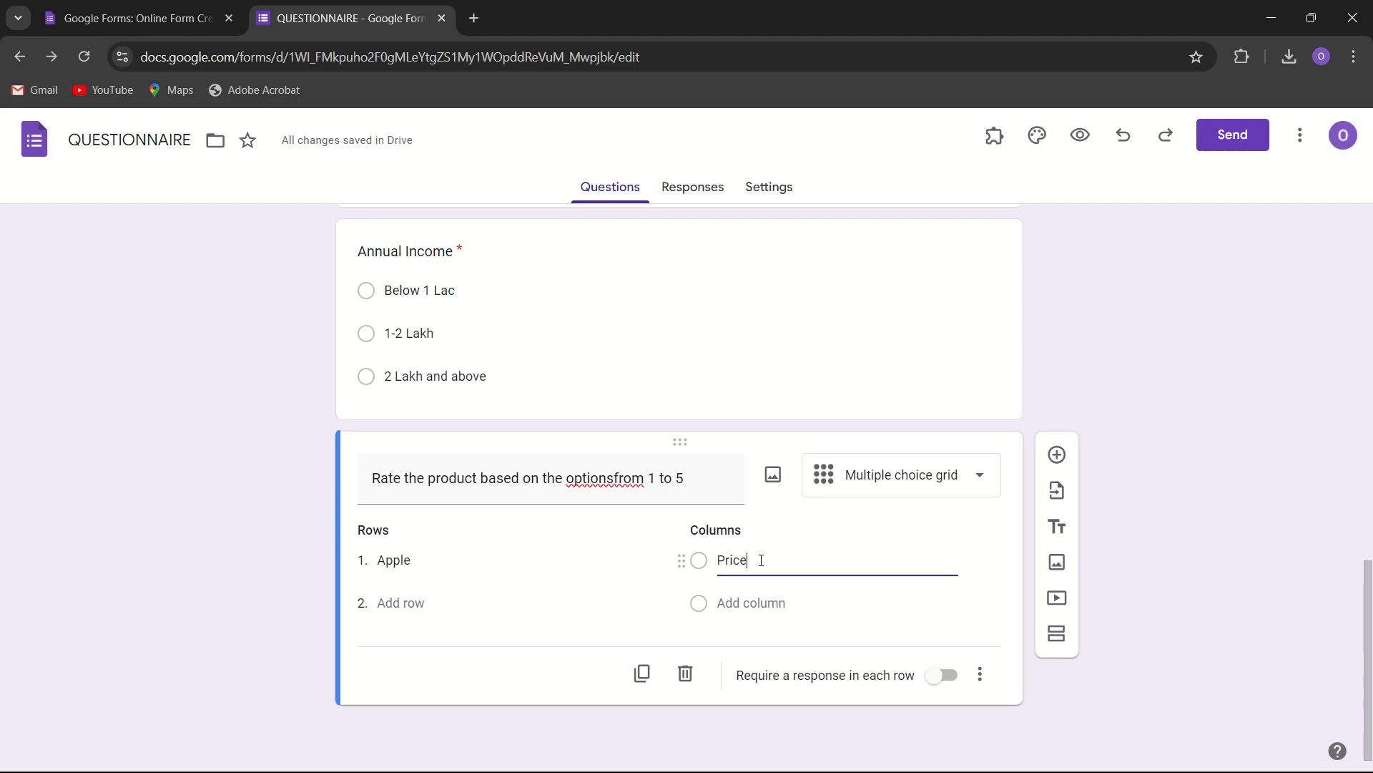
- Replace the grid question's text with "Rate the product based on the options from 1 to 5"
triple_click(616, 476)
key(BackSpace)
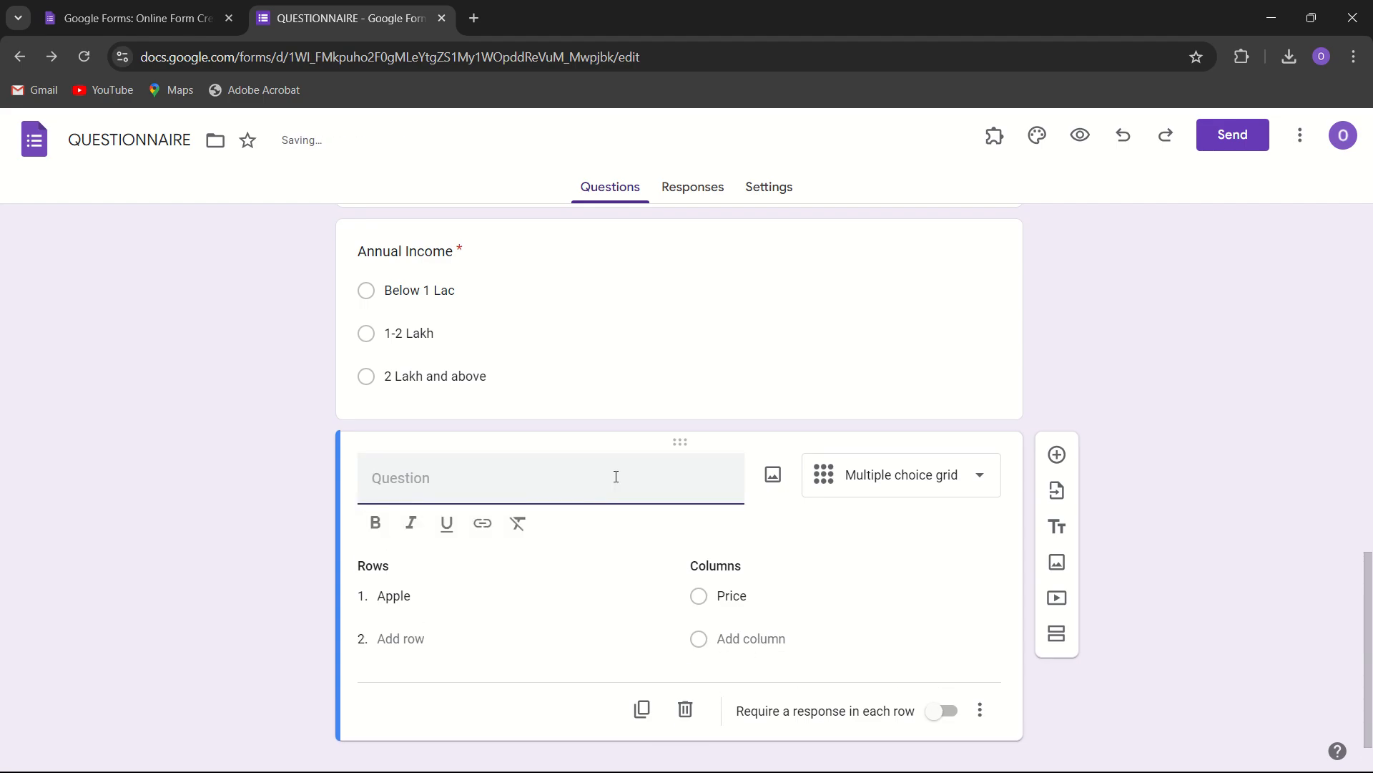
text(Rate the product based on the options from 1 to 5)
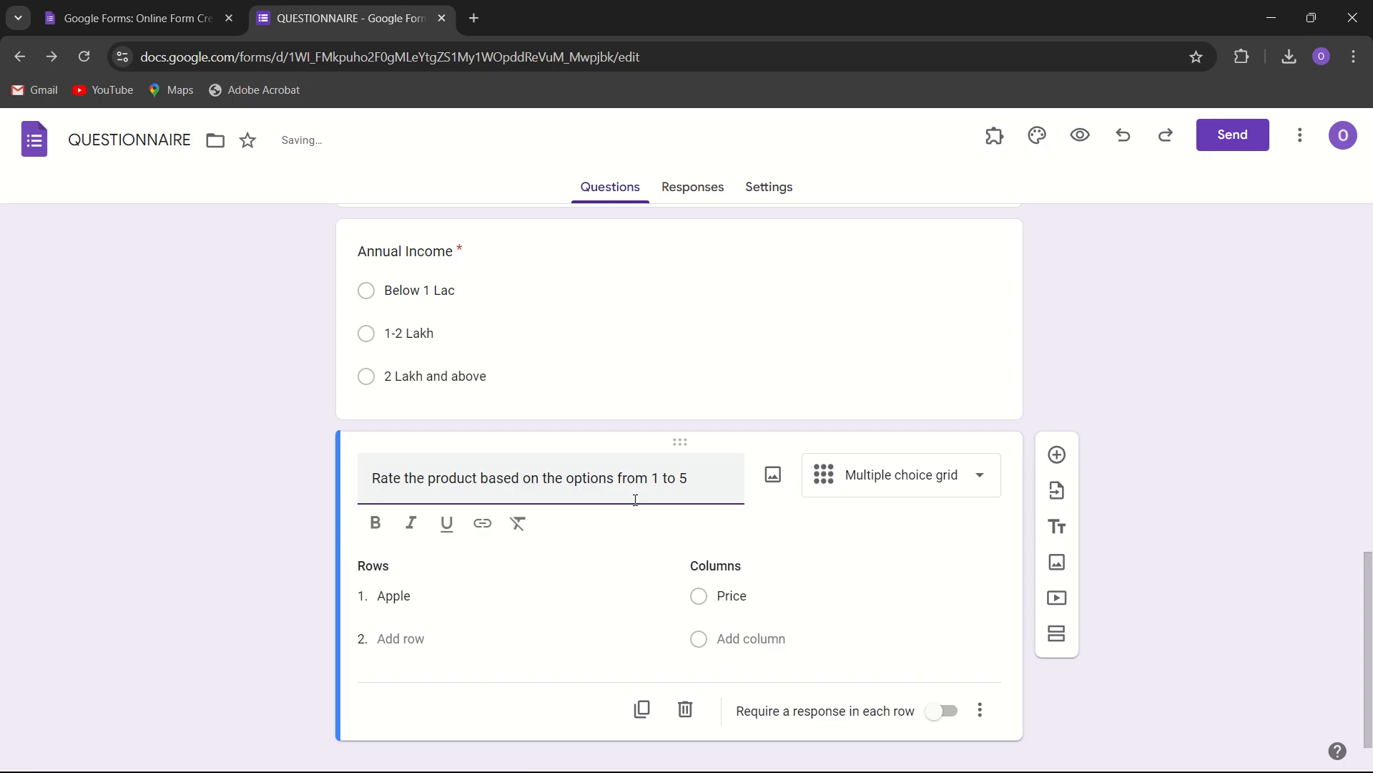
- Add a second column named "User friendly" to the rating grid
click(755, 640)
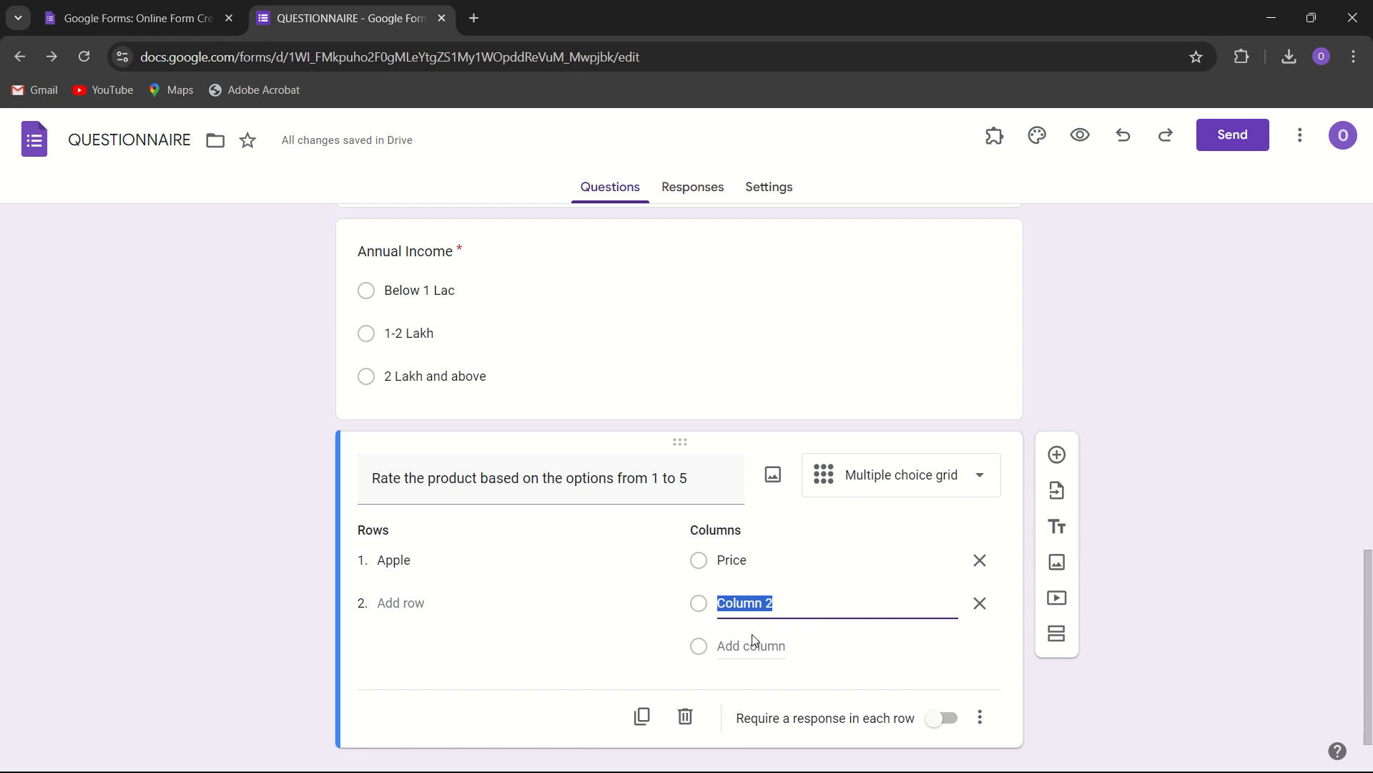
text(Uder)
key(BackSpace)
key(BackSpace)
key(BackSpace)
text(ser frien)
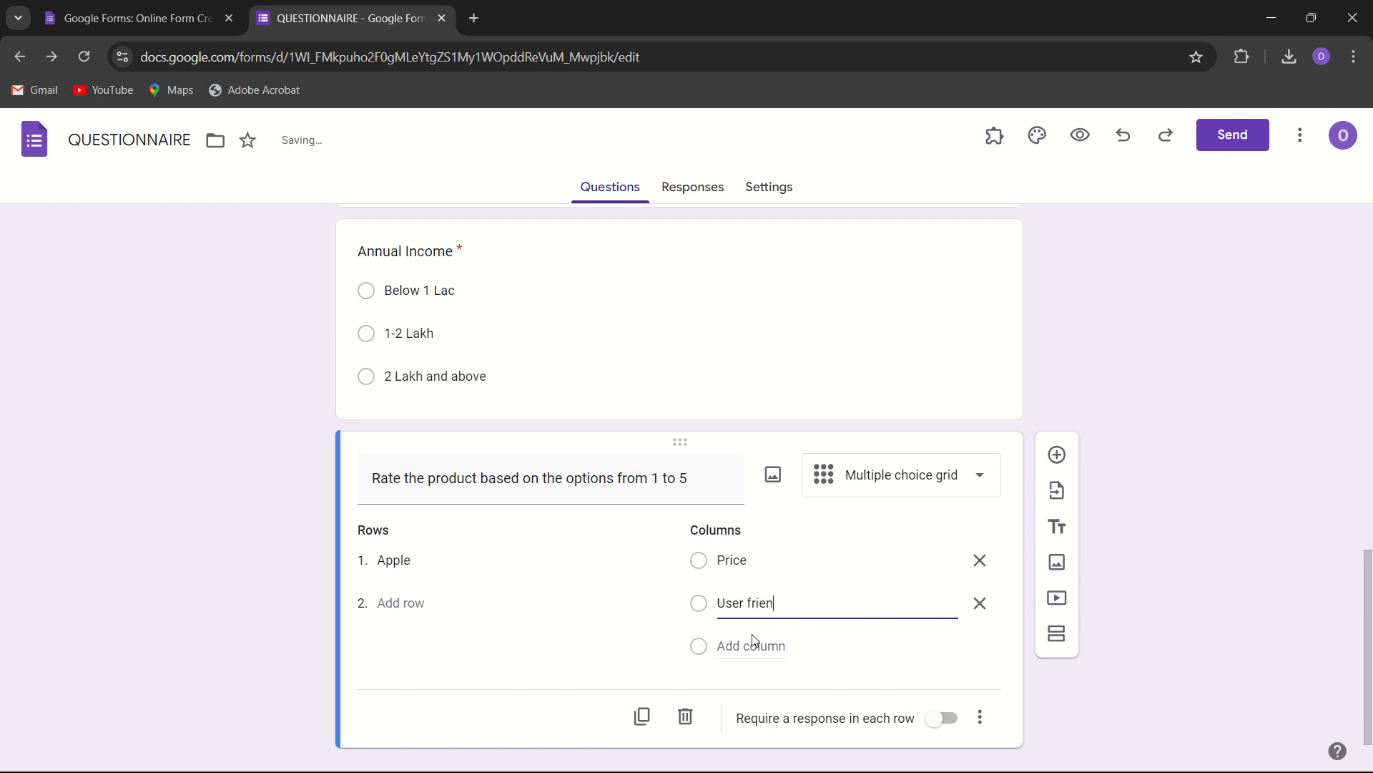
text(dlt)
key(BackSpace)
text(y)
- Add the columns "Variety", "Quality" and "Value for money" to the rating grid
click(751, 641)
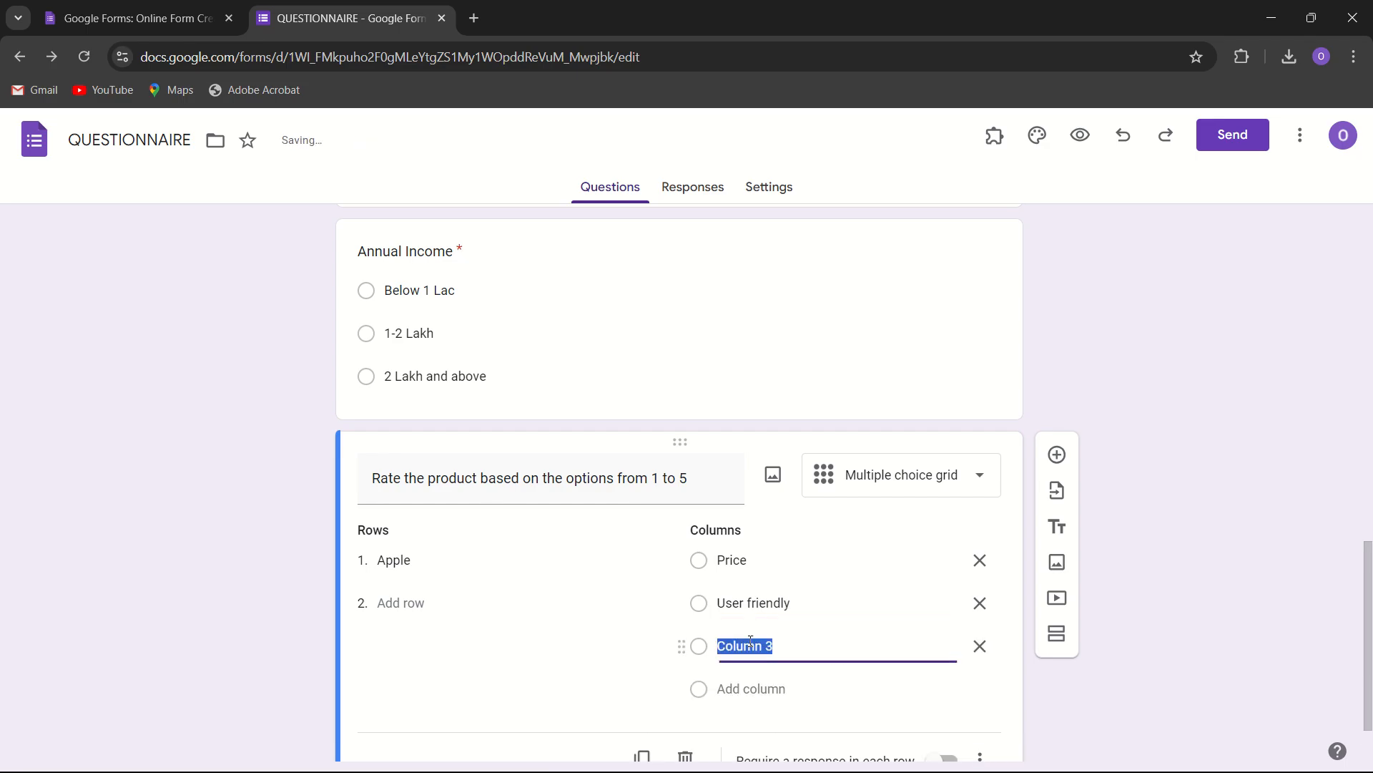
text(Variety)
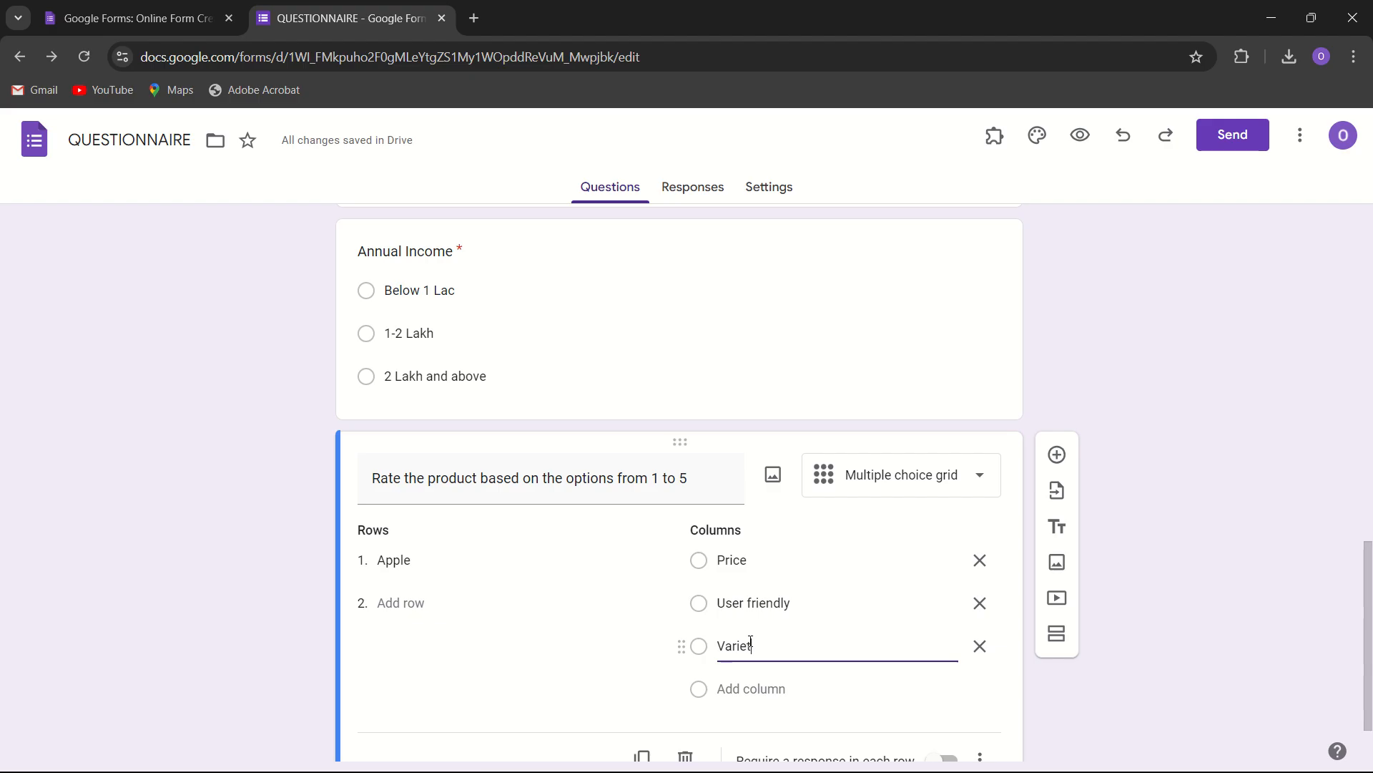
click(746, 698)
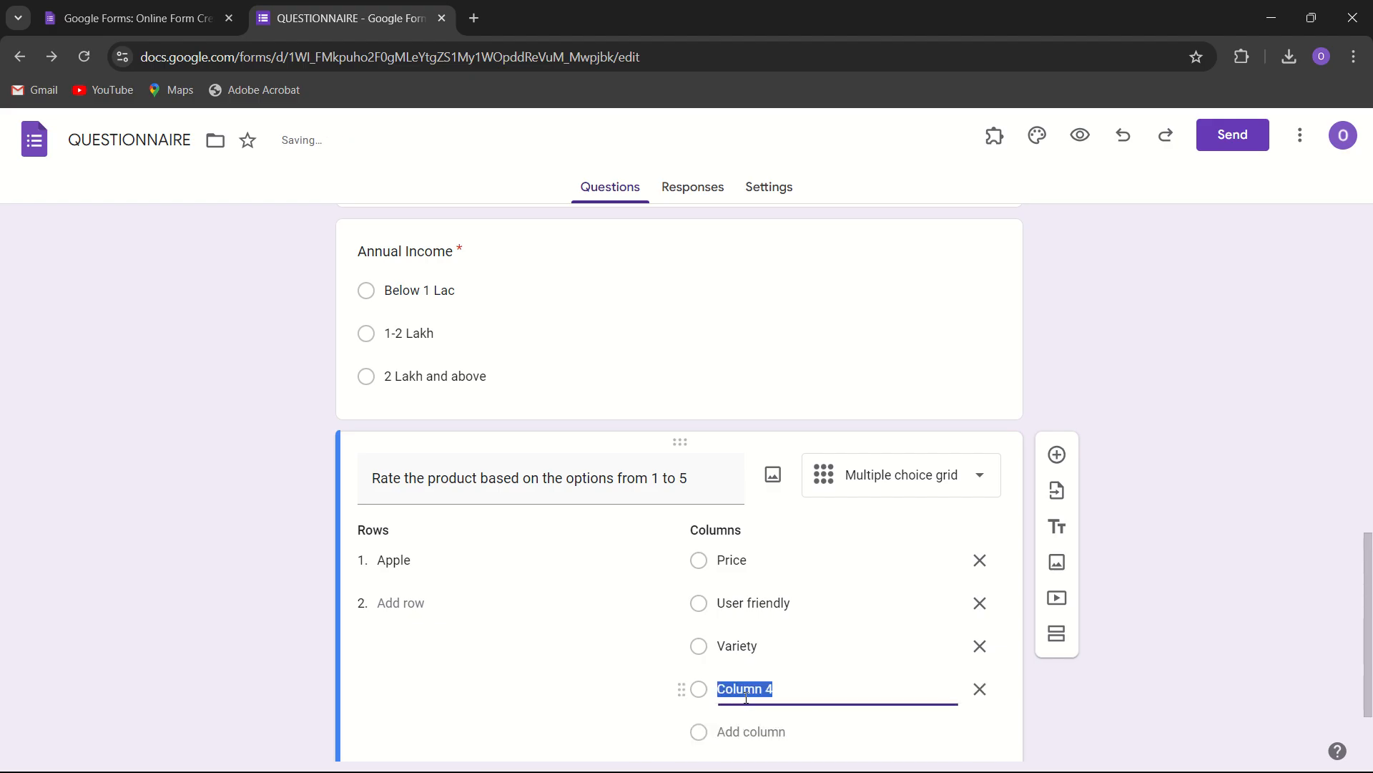
text(Quality)
click(744, 747)
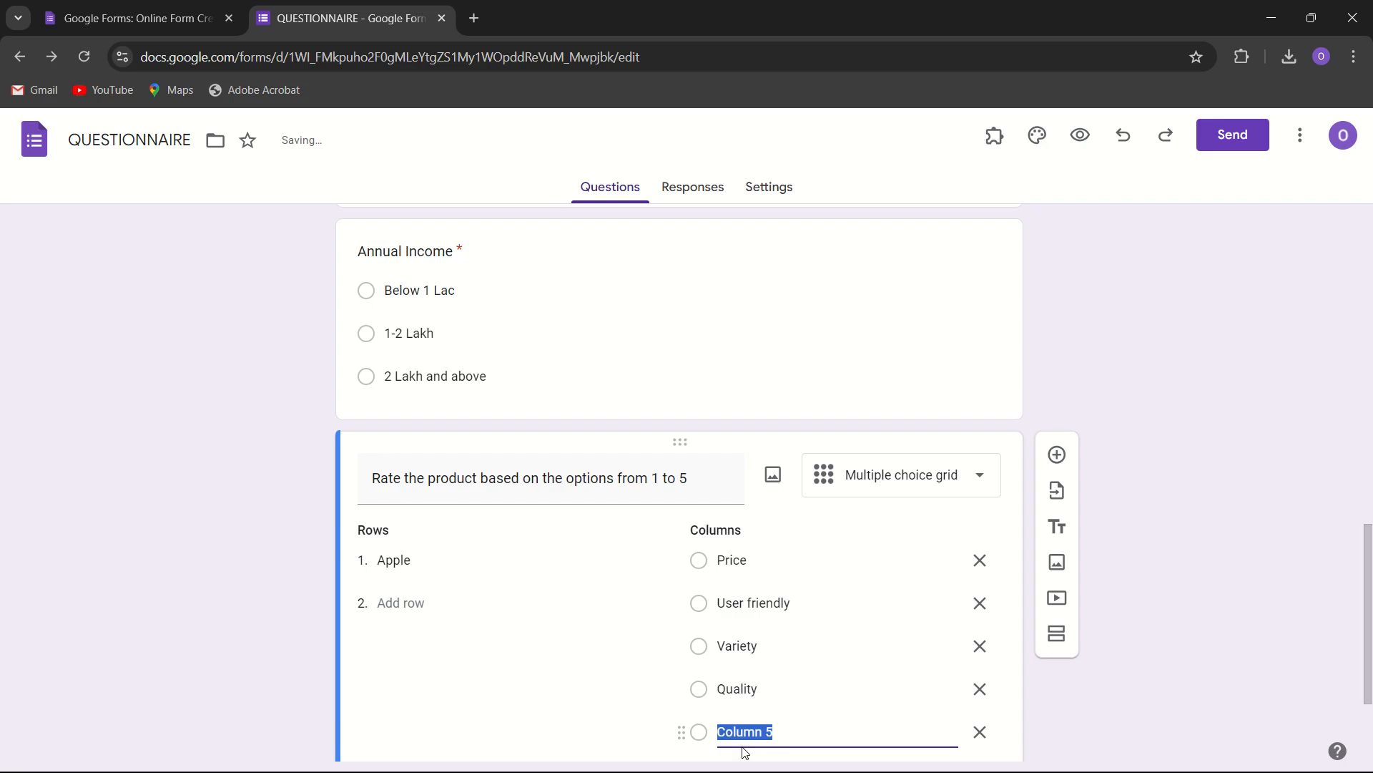
text(Value for)
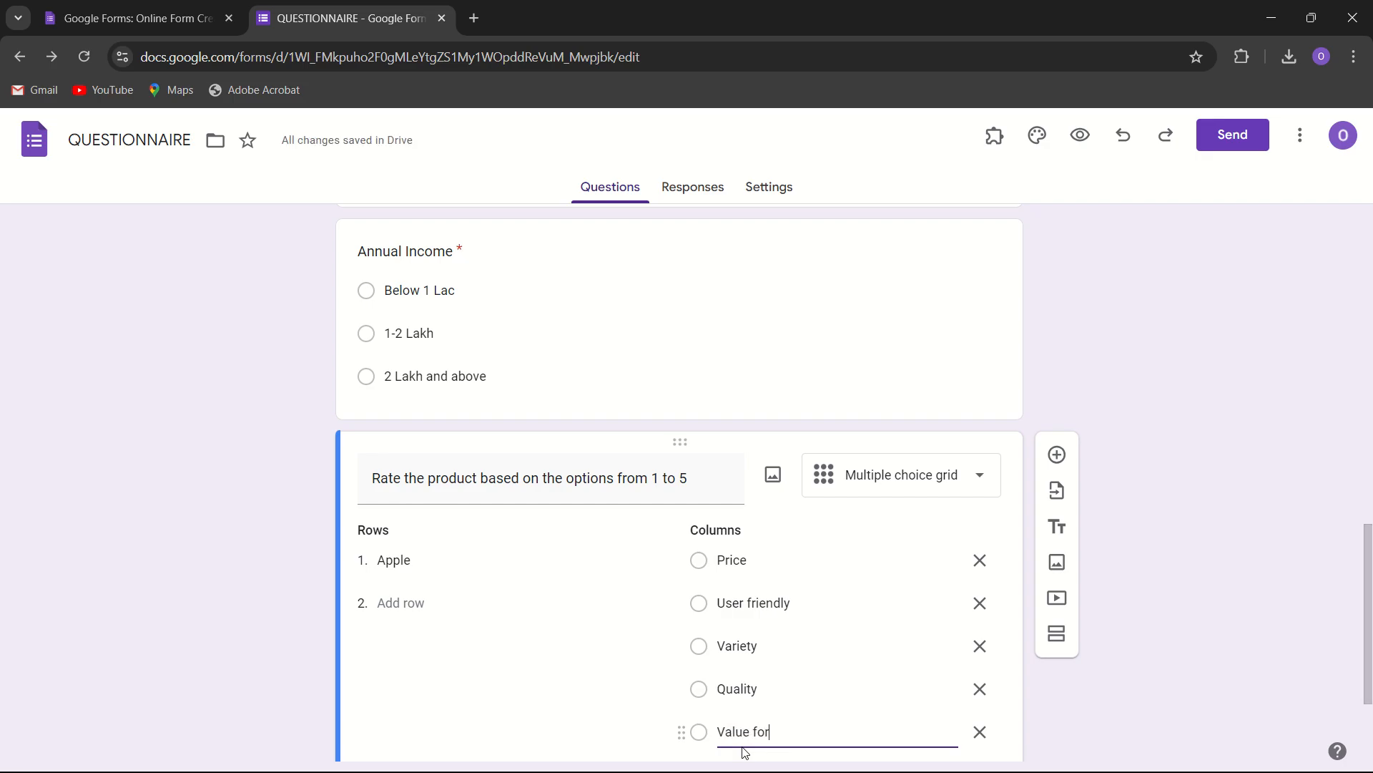
text( money)
scroll(465, 650, down, 2)
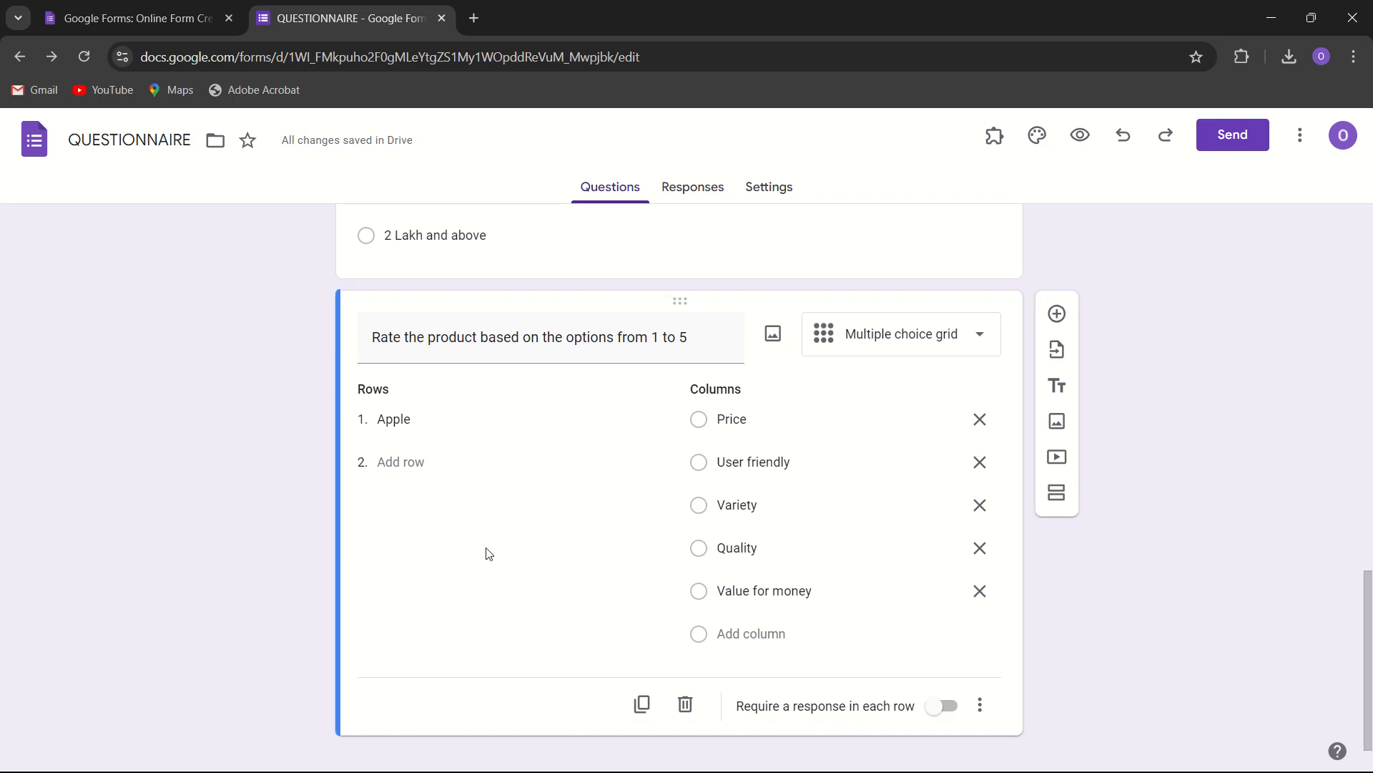
- Add a second row named "Samsung" to the rating grid and require a response in each row
click(411, 469)
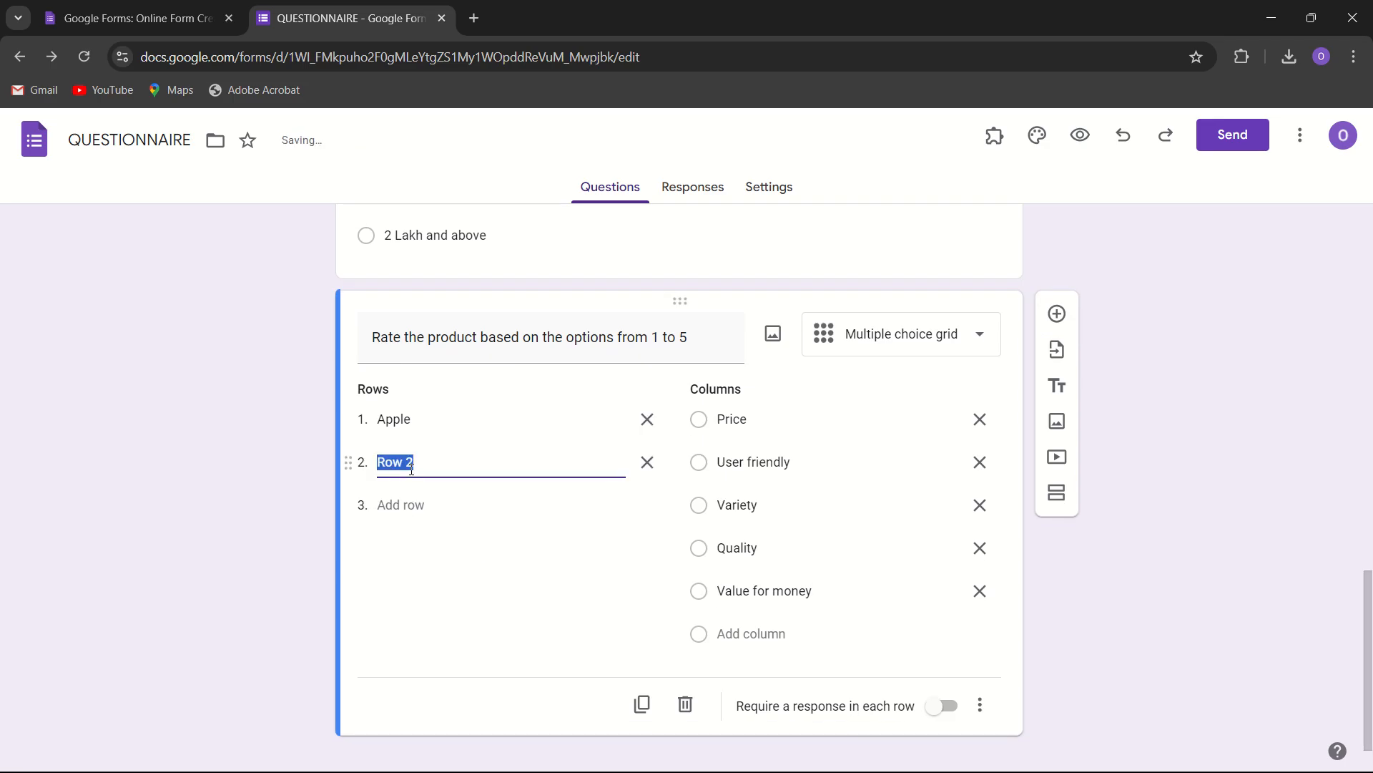
text(Sma)
key(BackSpace)
key(BackSpace)
text(amsung)
click(375, 644)
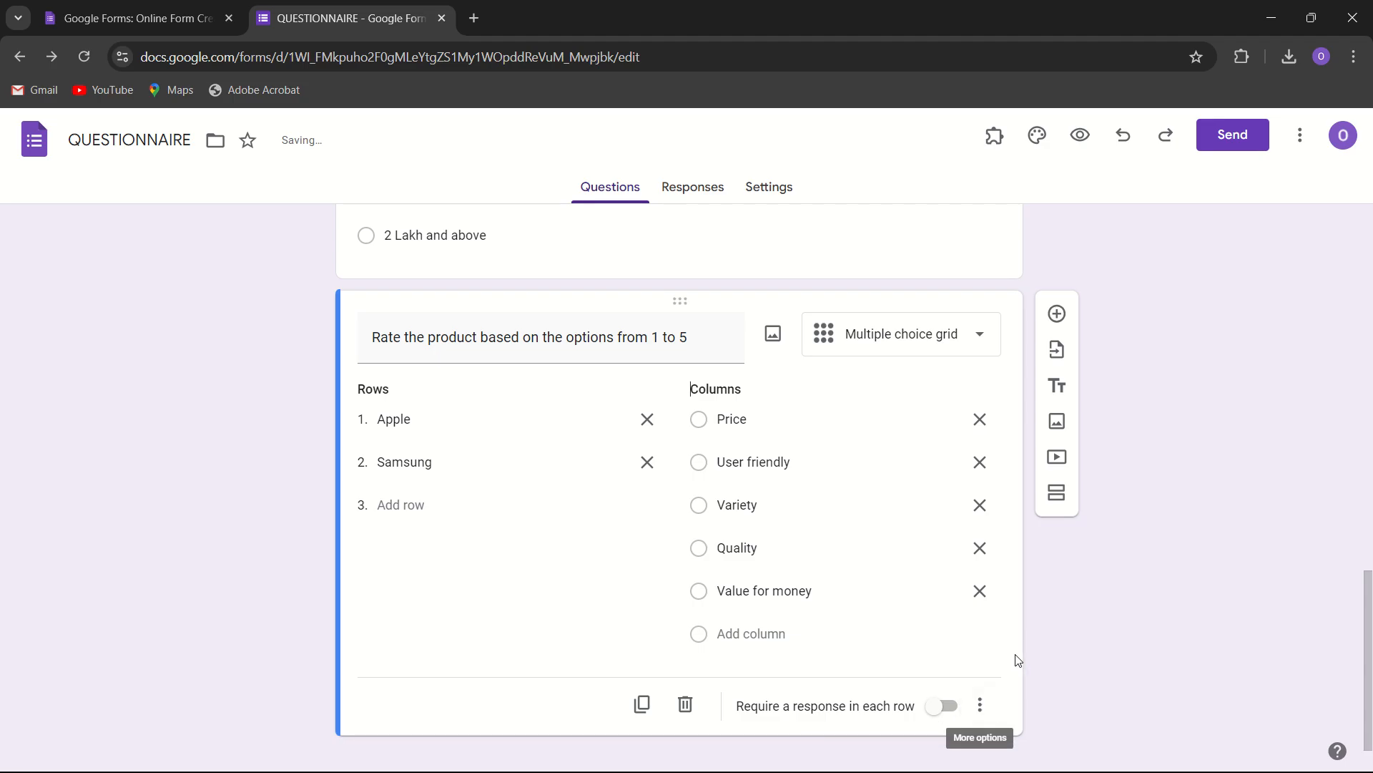
click(948, 712)
- Review all the form's questions in the editor, from the title and Name to the rating grid
scroll(804, 420, up, 8)
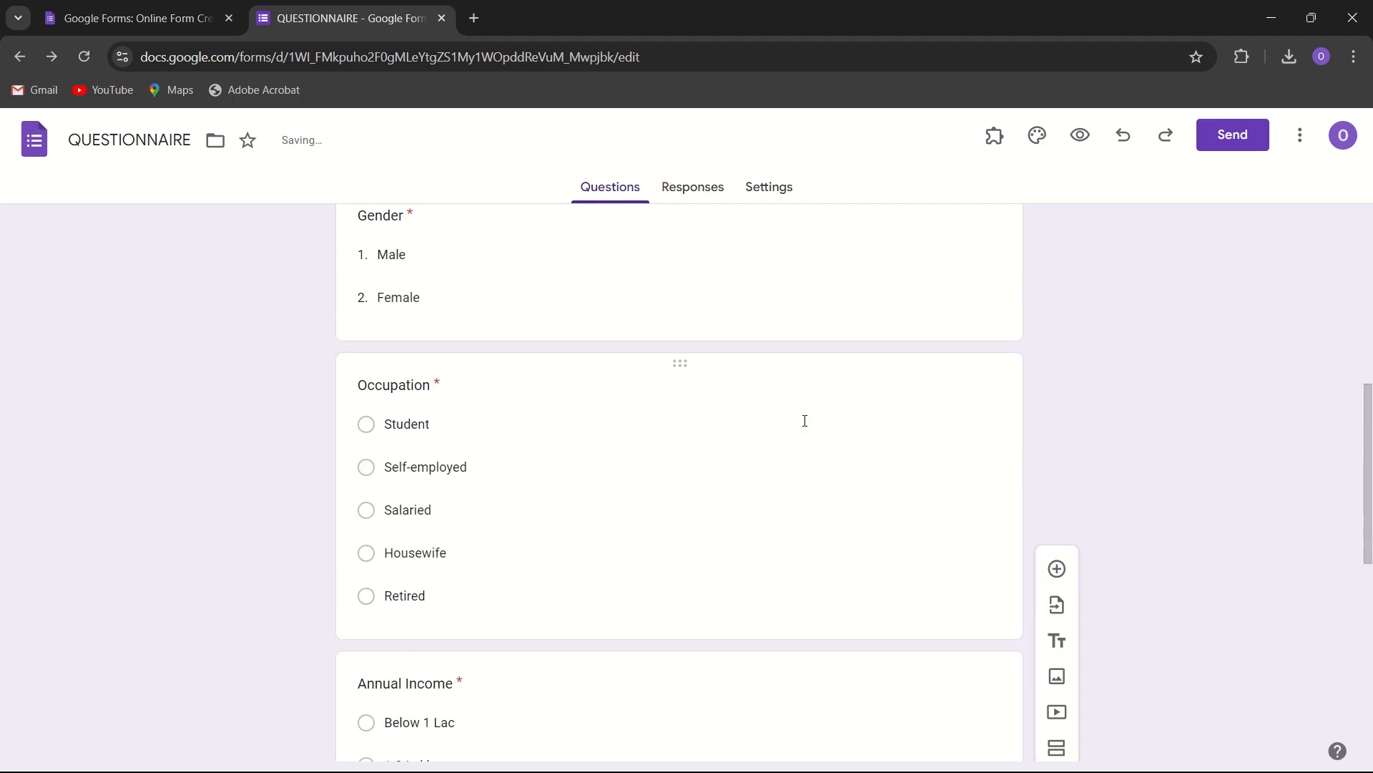
scroll(804, 422, down, 8)
scroll(804, 423, up, 3)
scroll(805, 422, down, 3)
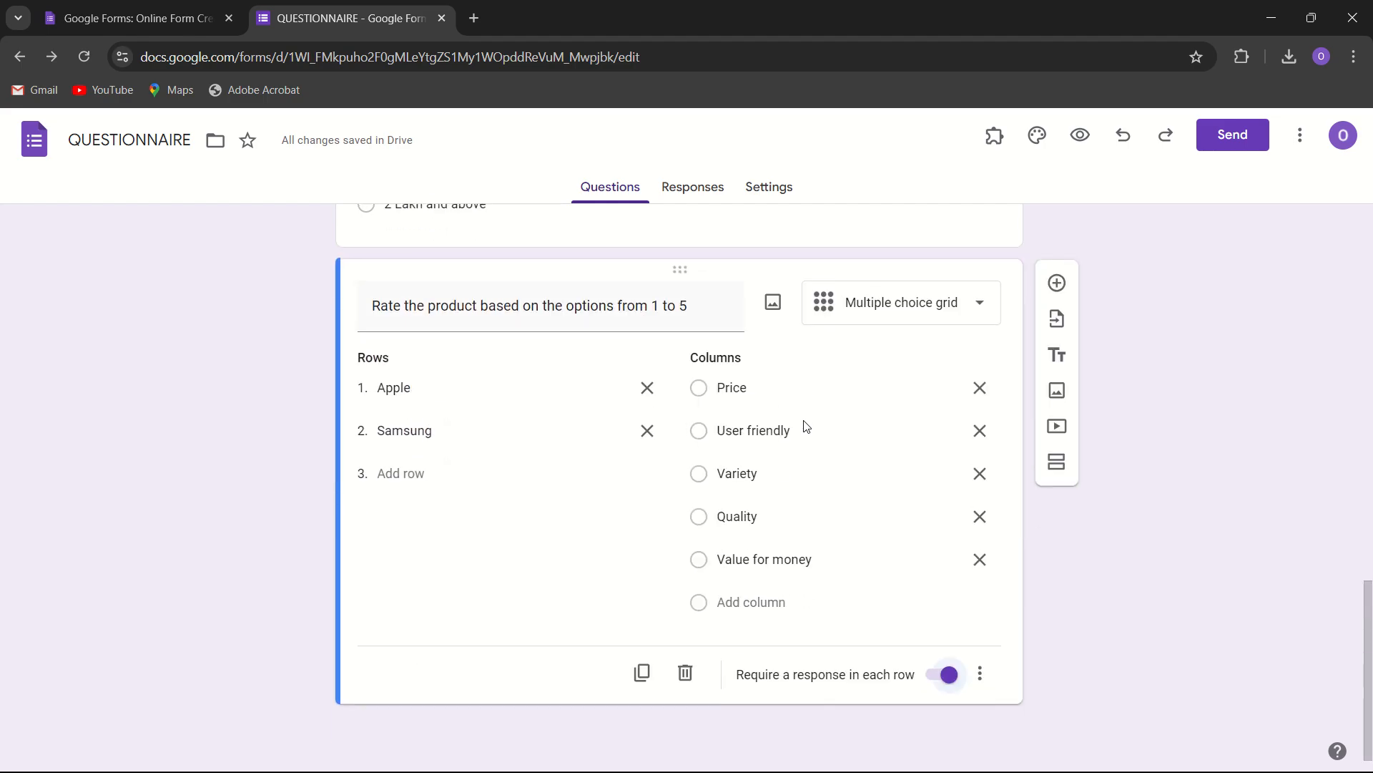
scroll(806, 426, up, 15)
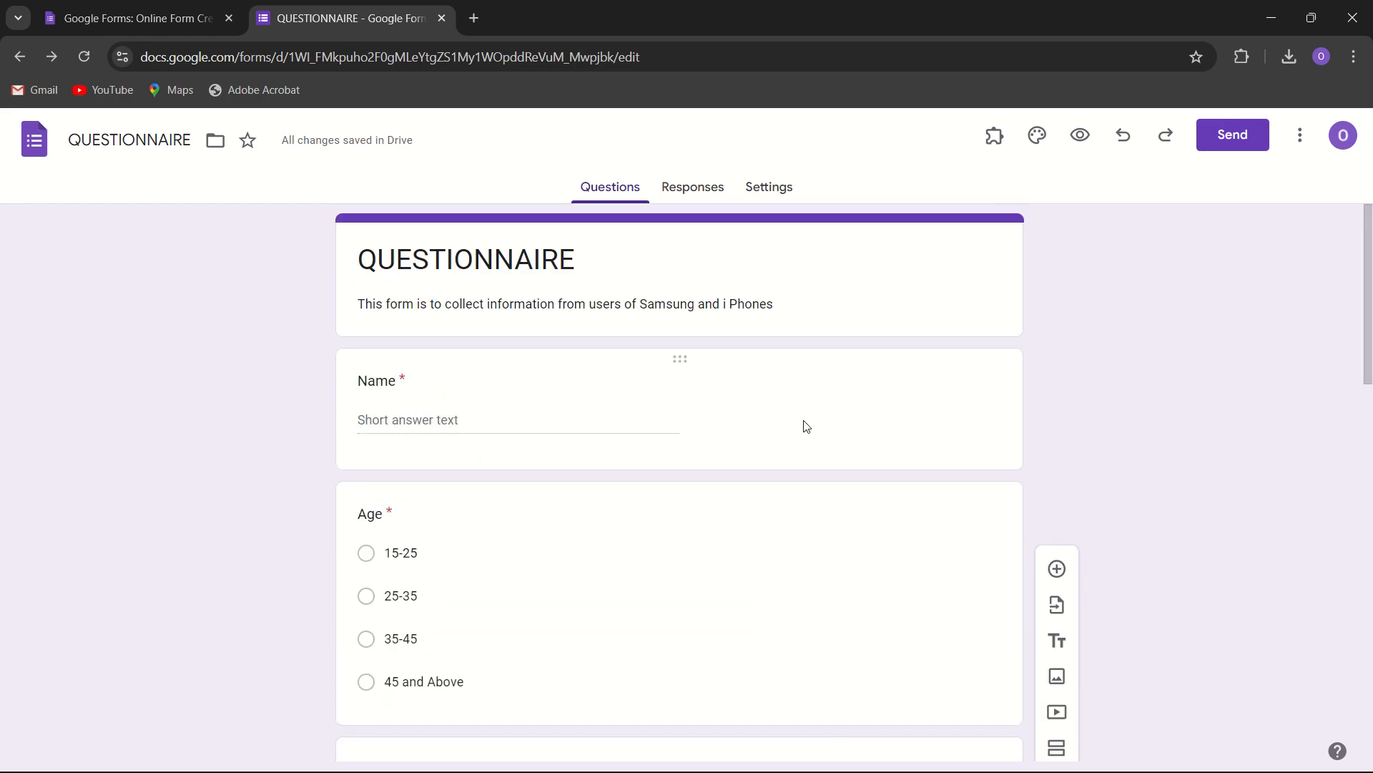
scroll(641, 378, down, 7)
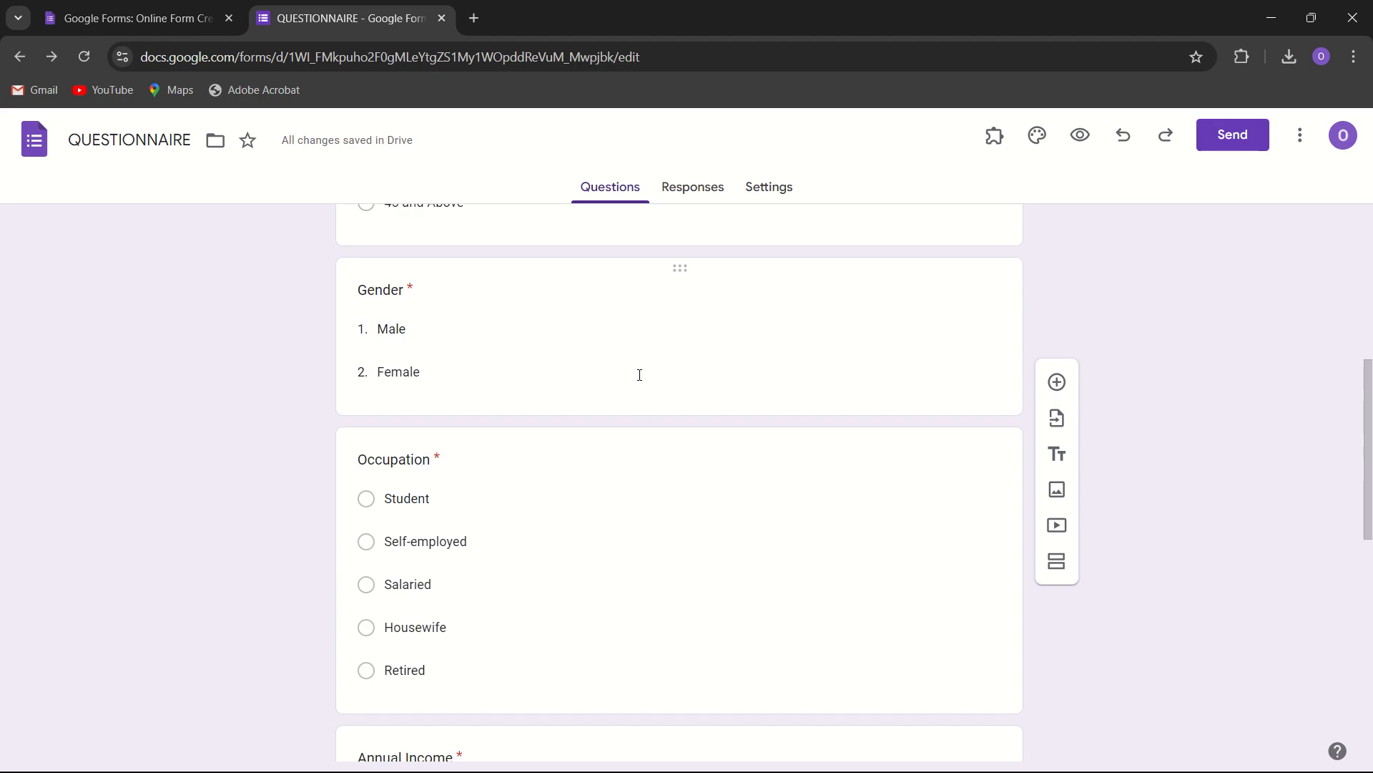
scroll(639, 377, down, 9)
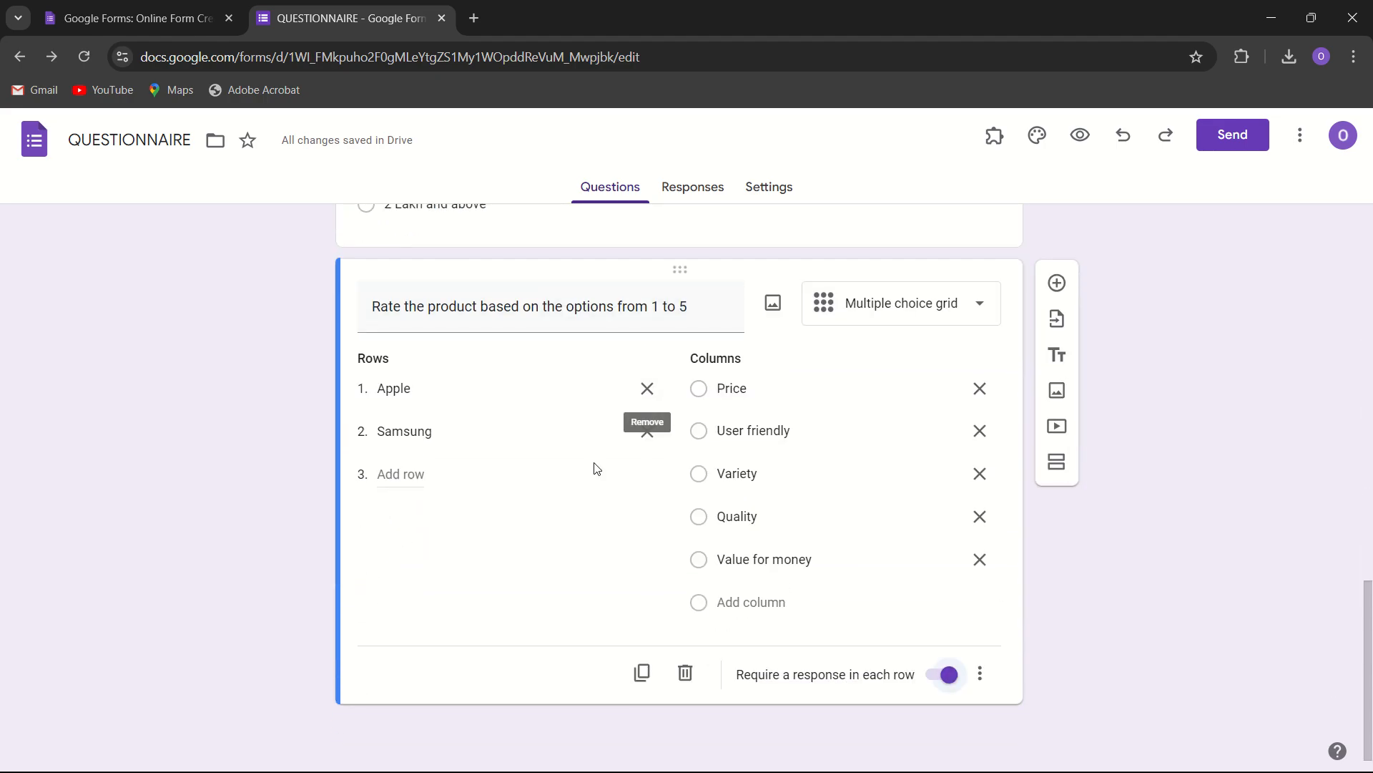
scroll(597, 468, up, 16)
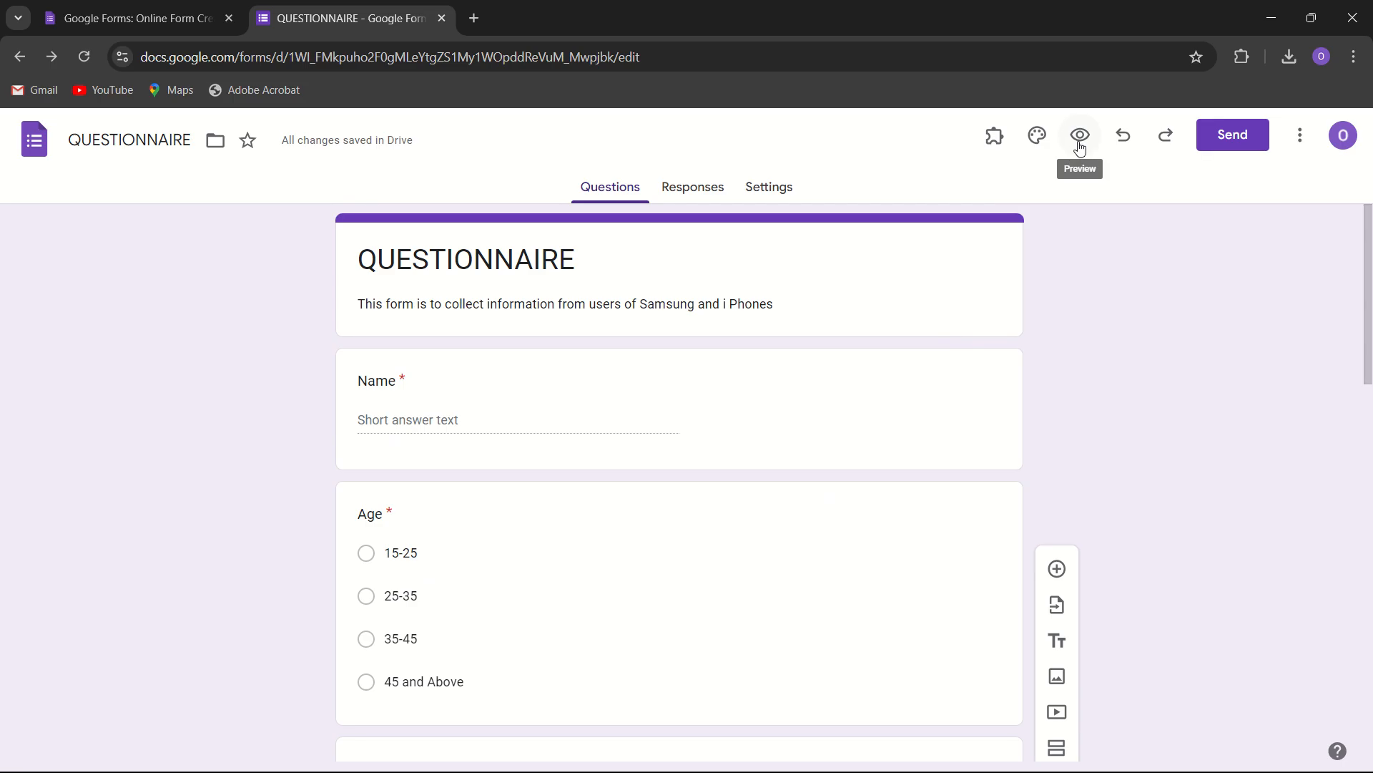
- Preview the form as respondents see it and look through its questions from Name to the product rating grid
click(1080, 136)
scroll(896, 334, down, 13)
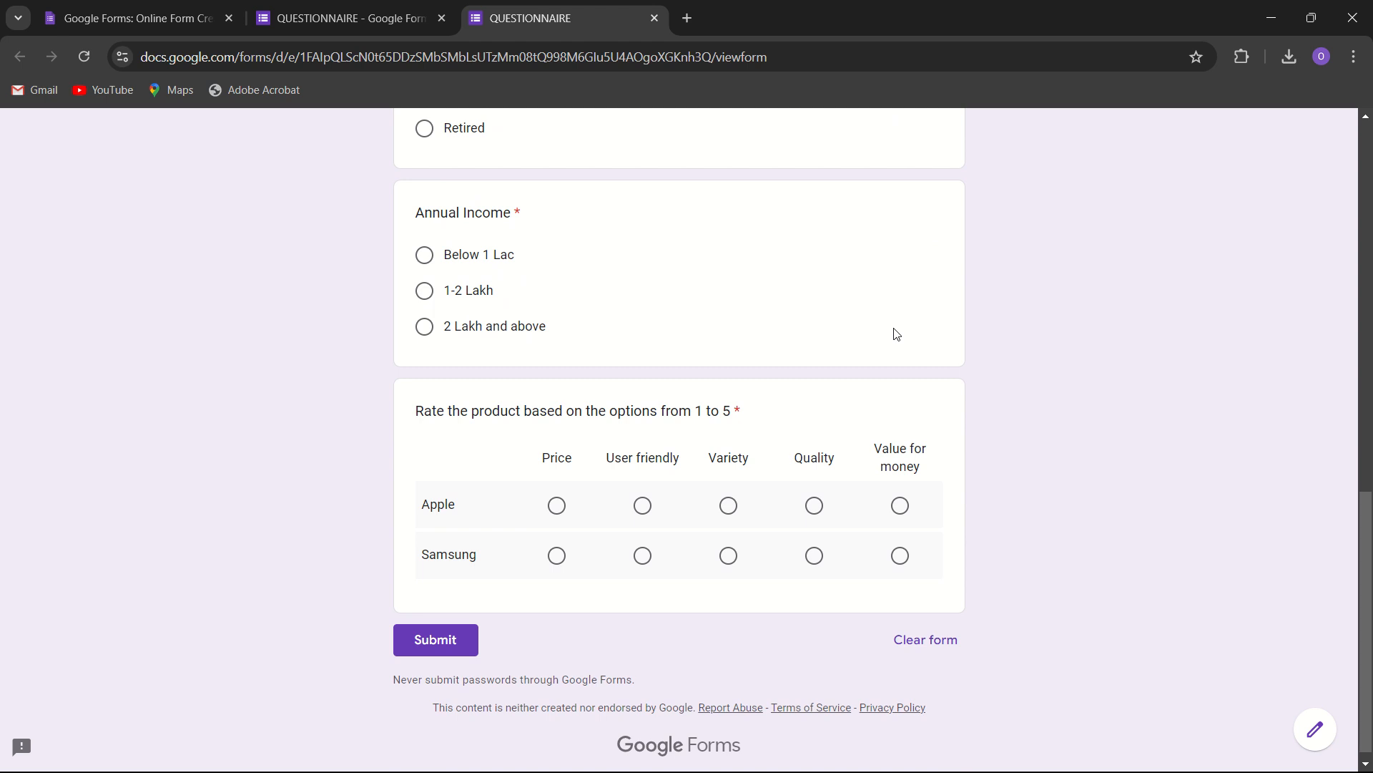
scroll(896, 335, up, 1)
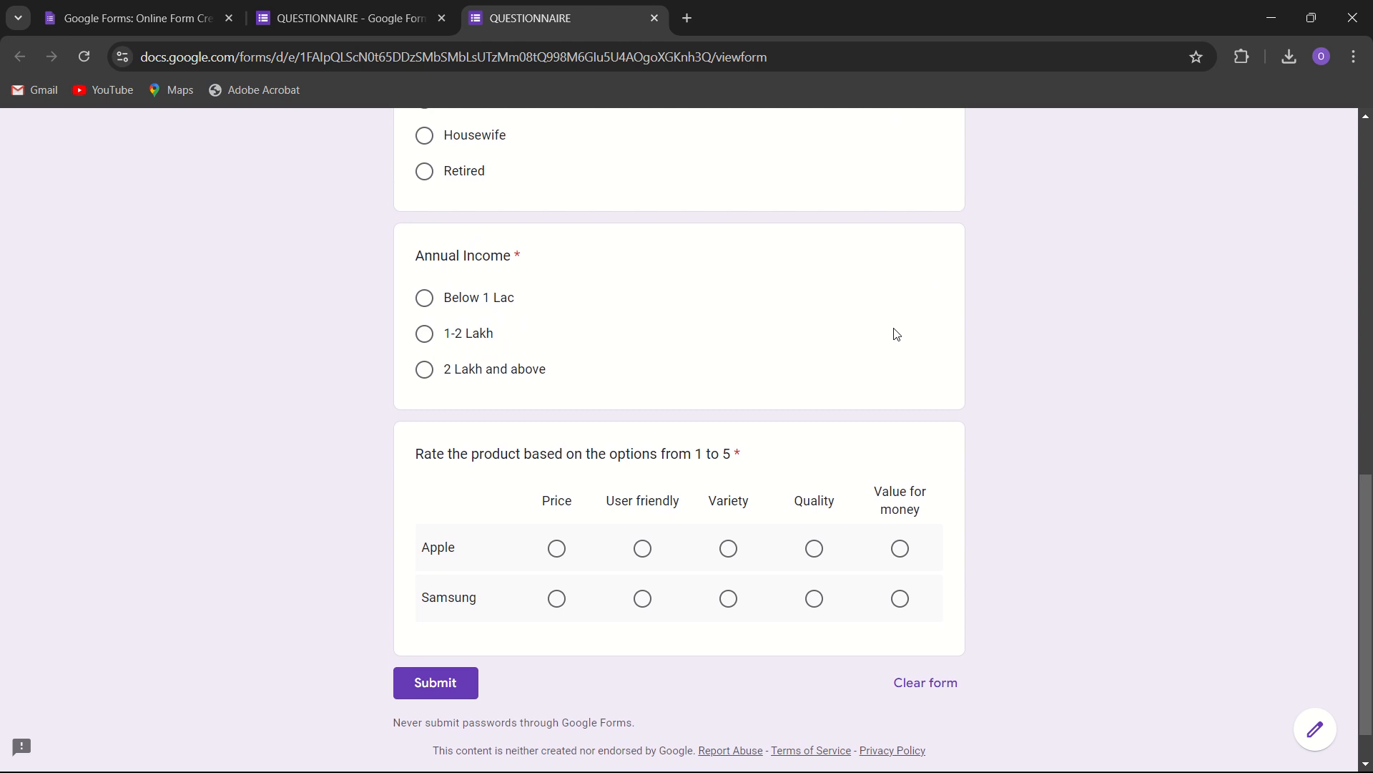
scroll(896, 334, up, 8)
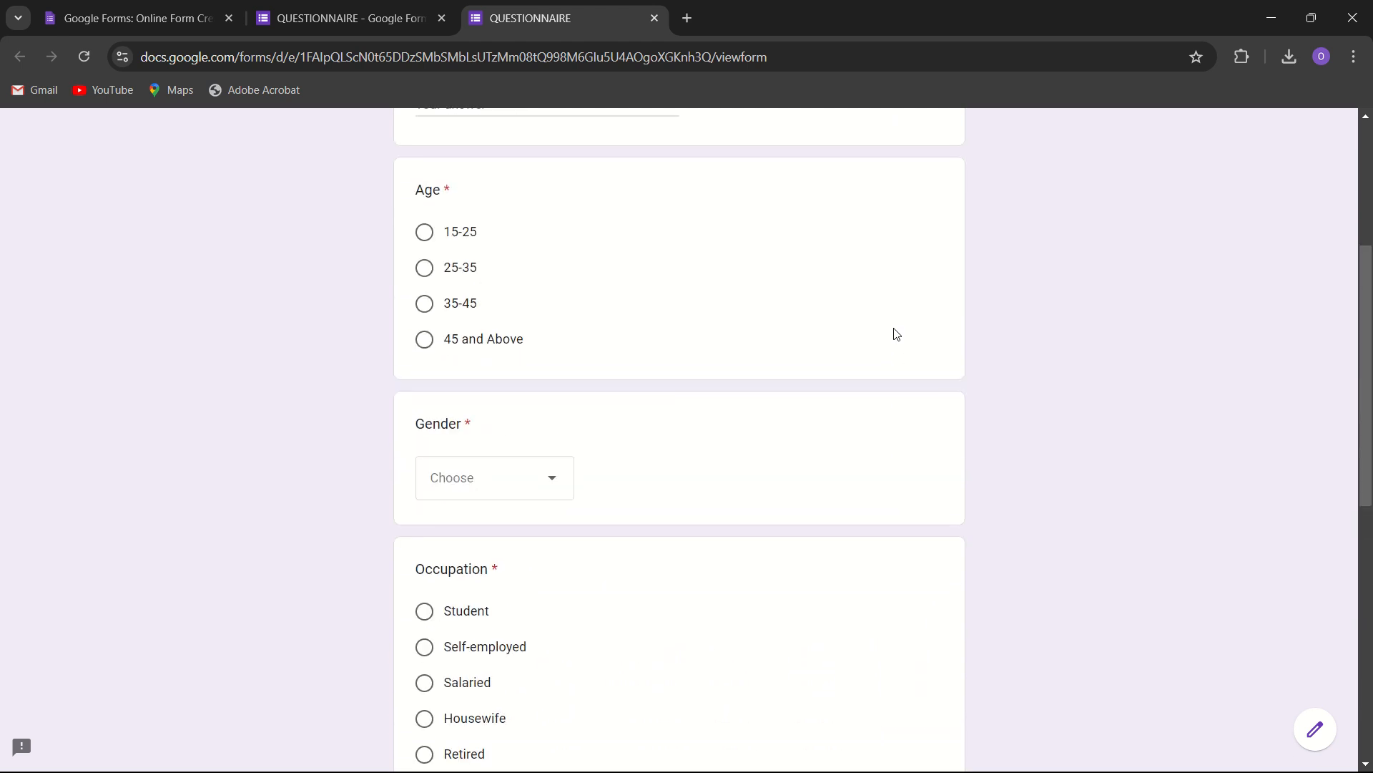
scroll(894, 332, up, 4)
scroll(893, 331, down, 2)
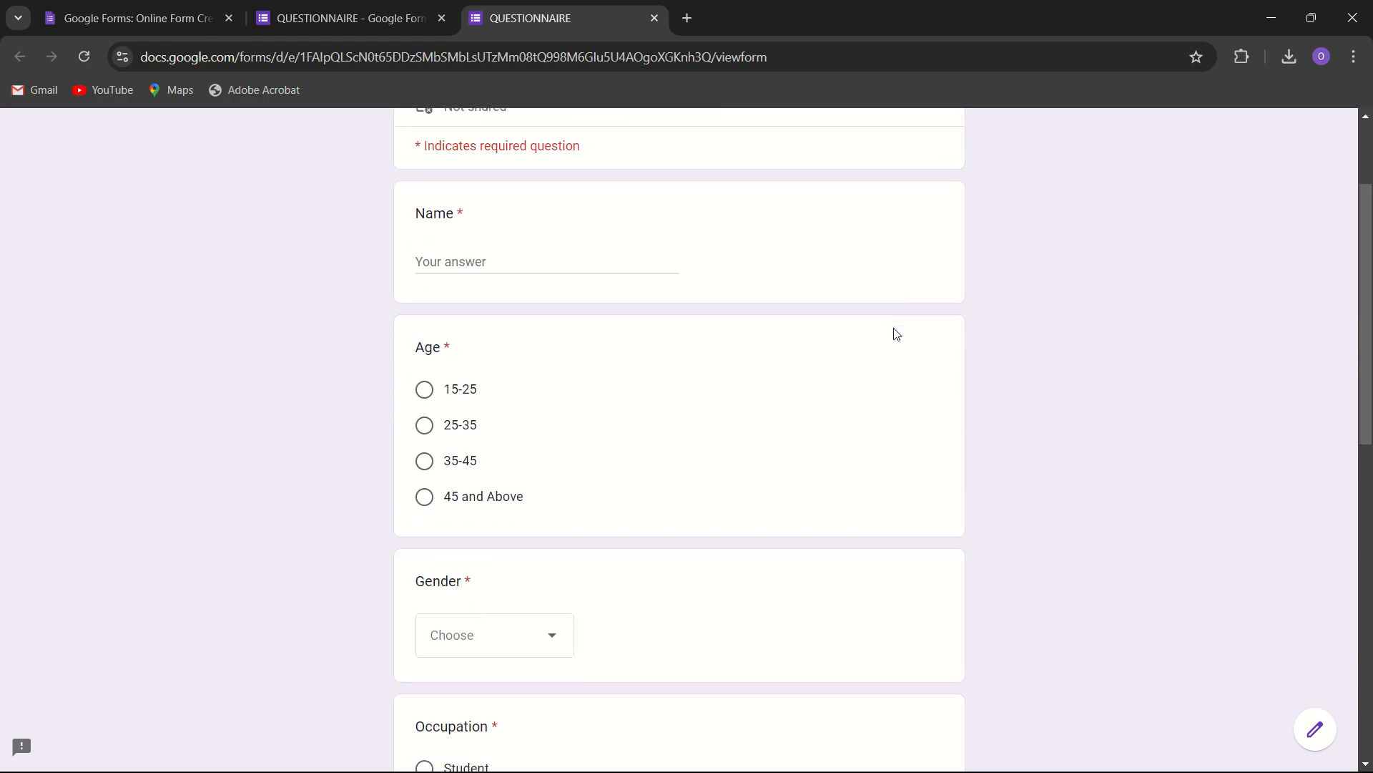
- Try the Gender dropdown in the previewed form and look through the questions from the title to the rating grid
click(552, 637)
click(552, 636)
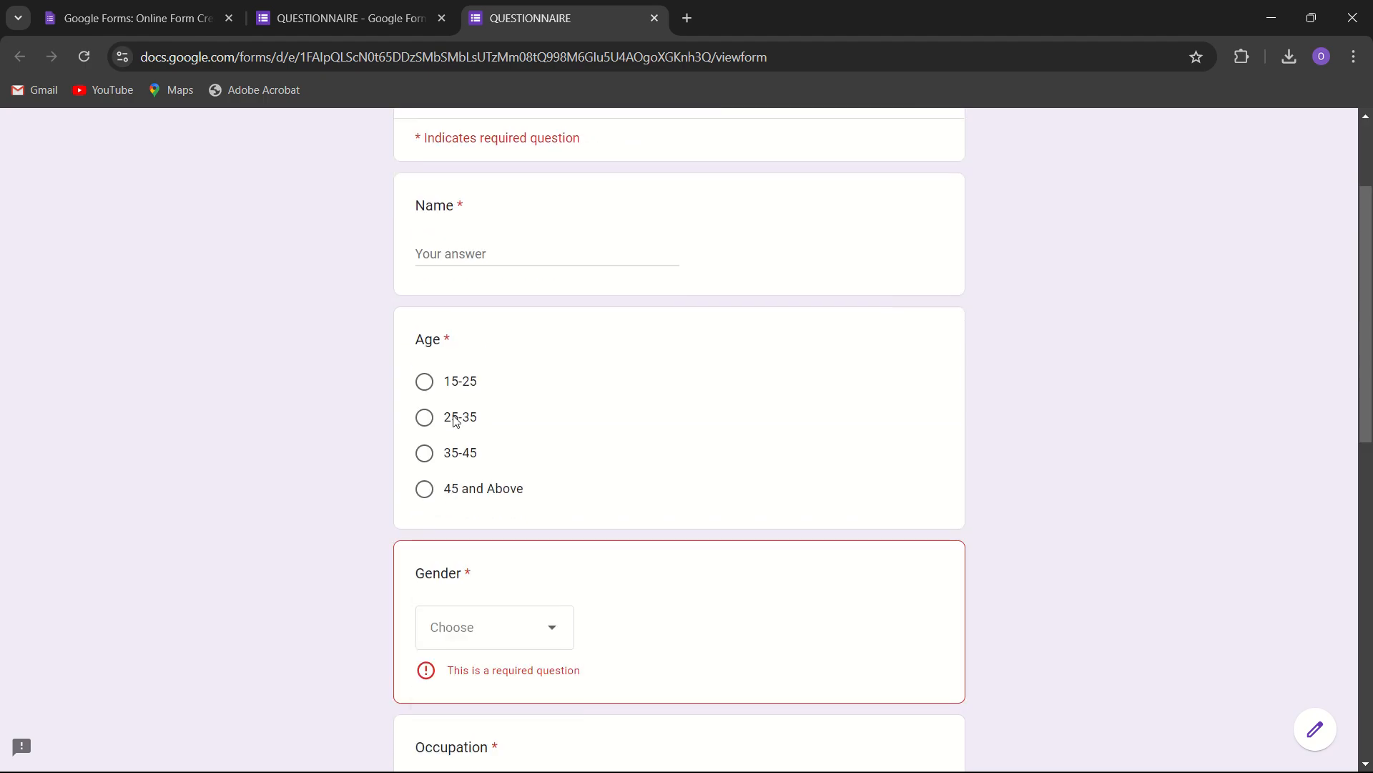
scroll(456, 420, up, 2)
scroll(456, 421, down, 13)
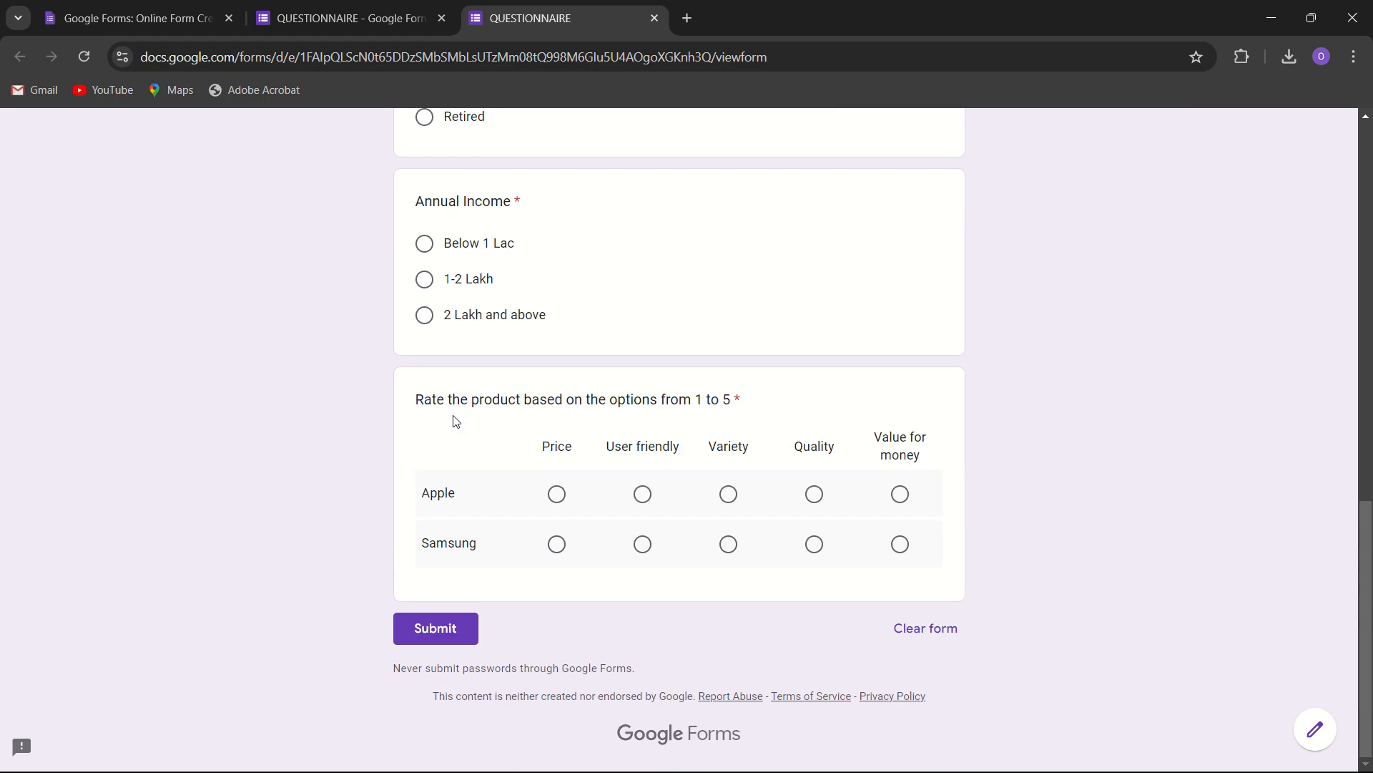
scroll(456, 421, up, 12)
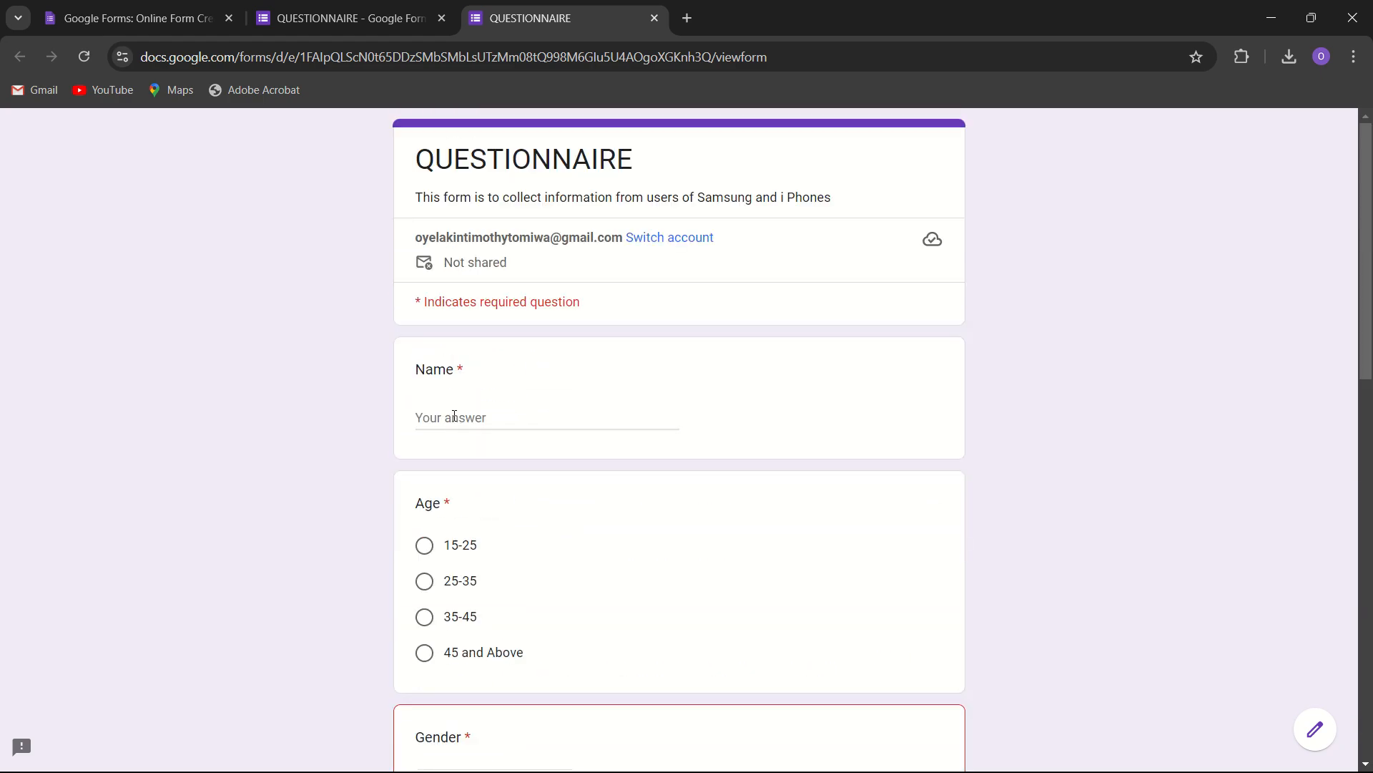
scroll(922, 598, down, 11)
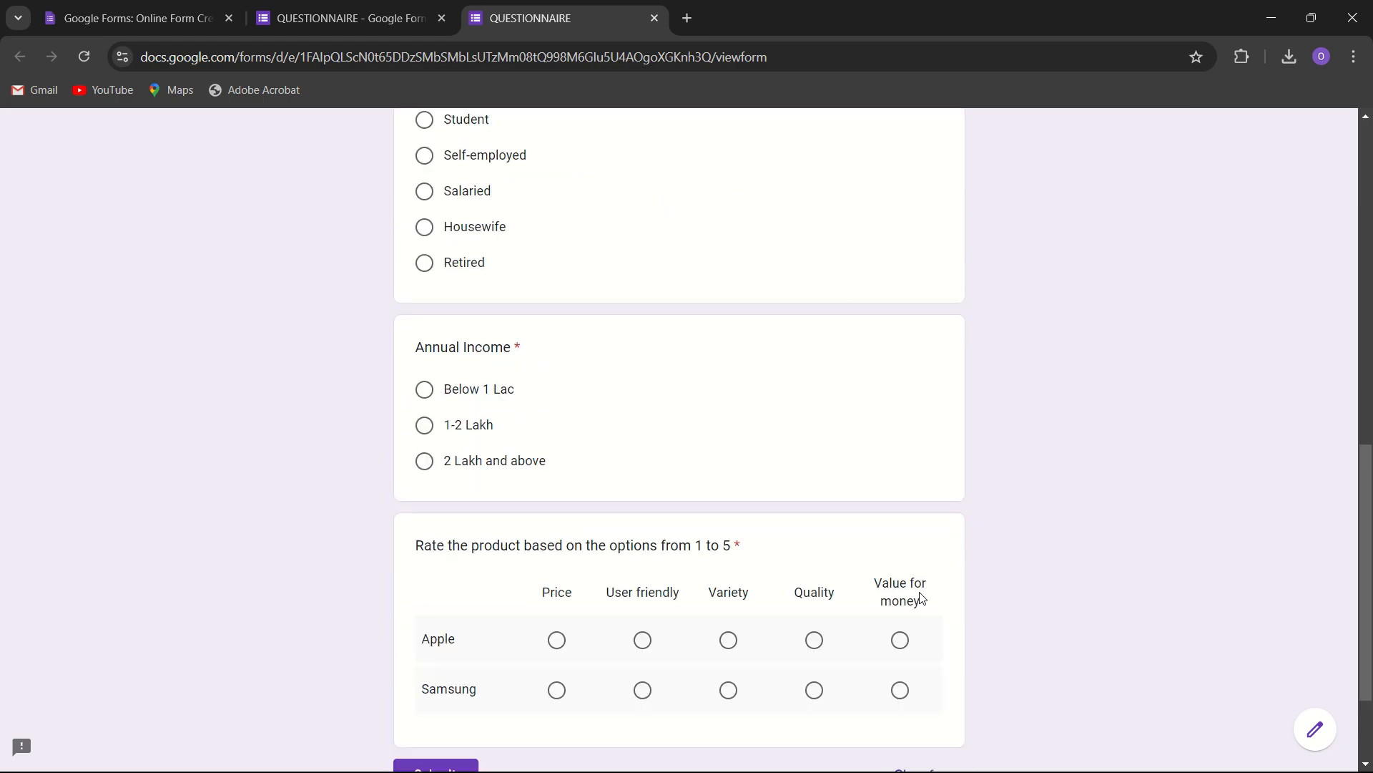
scroll(922, 598, down, 2)
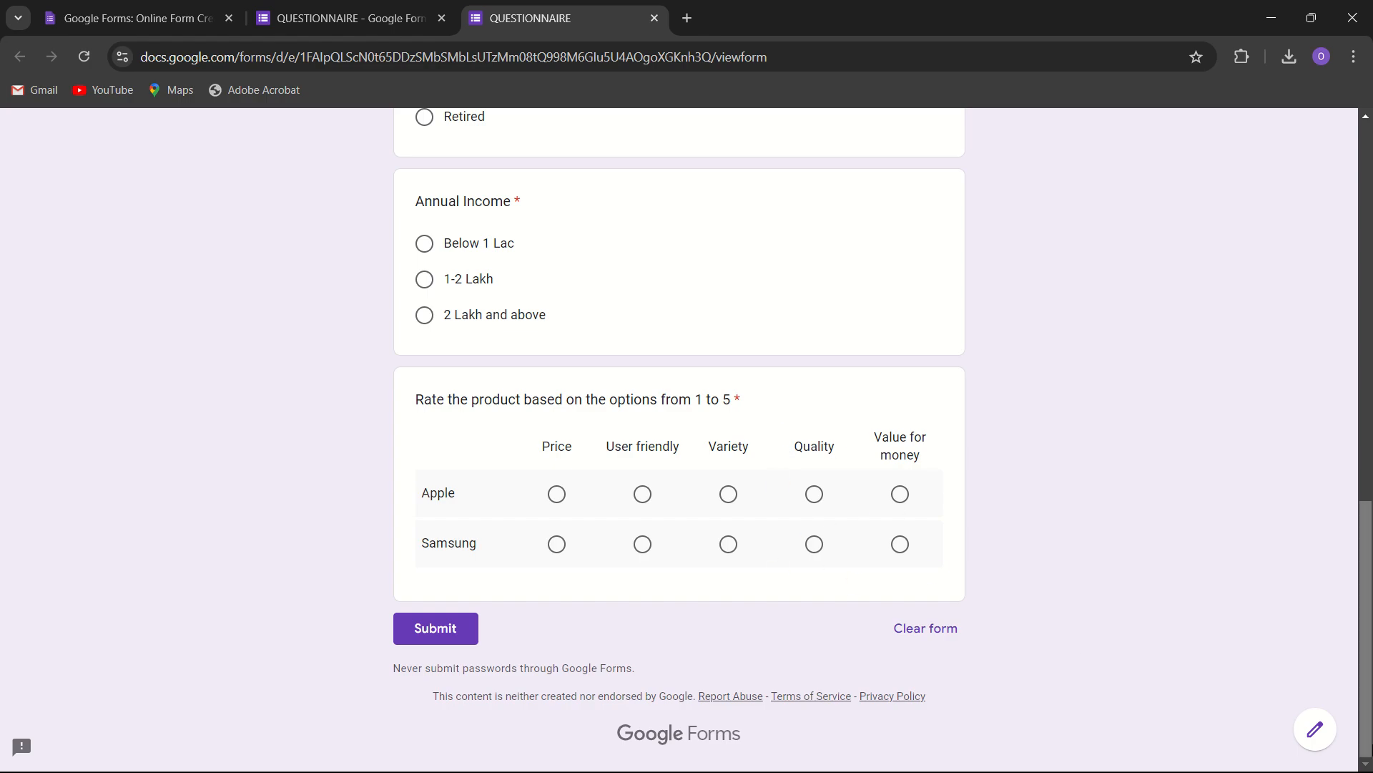
- Return to editing the form and change the product rating question from a multiple choice grid to a linear scale
click(1318, 738)
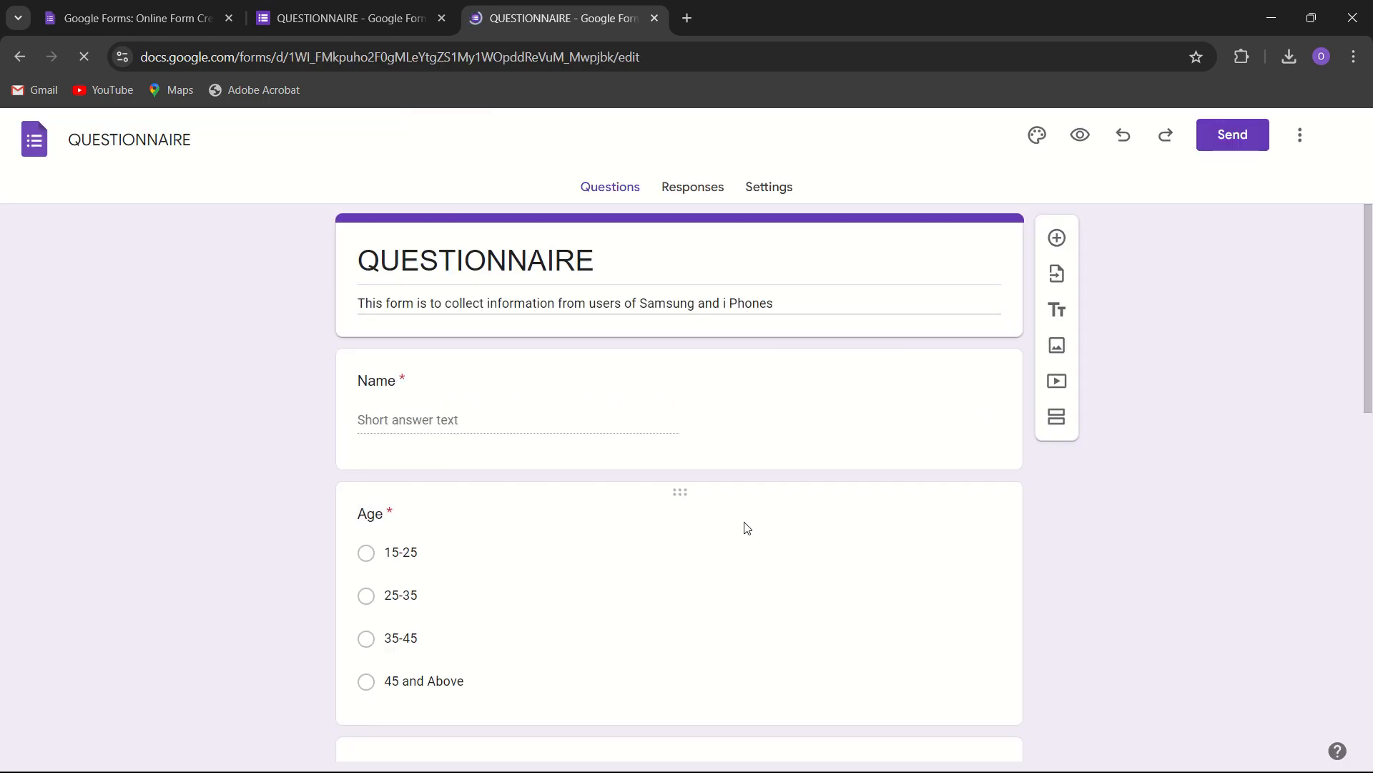
scroll(746, 528, down, 15)
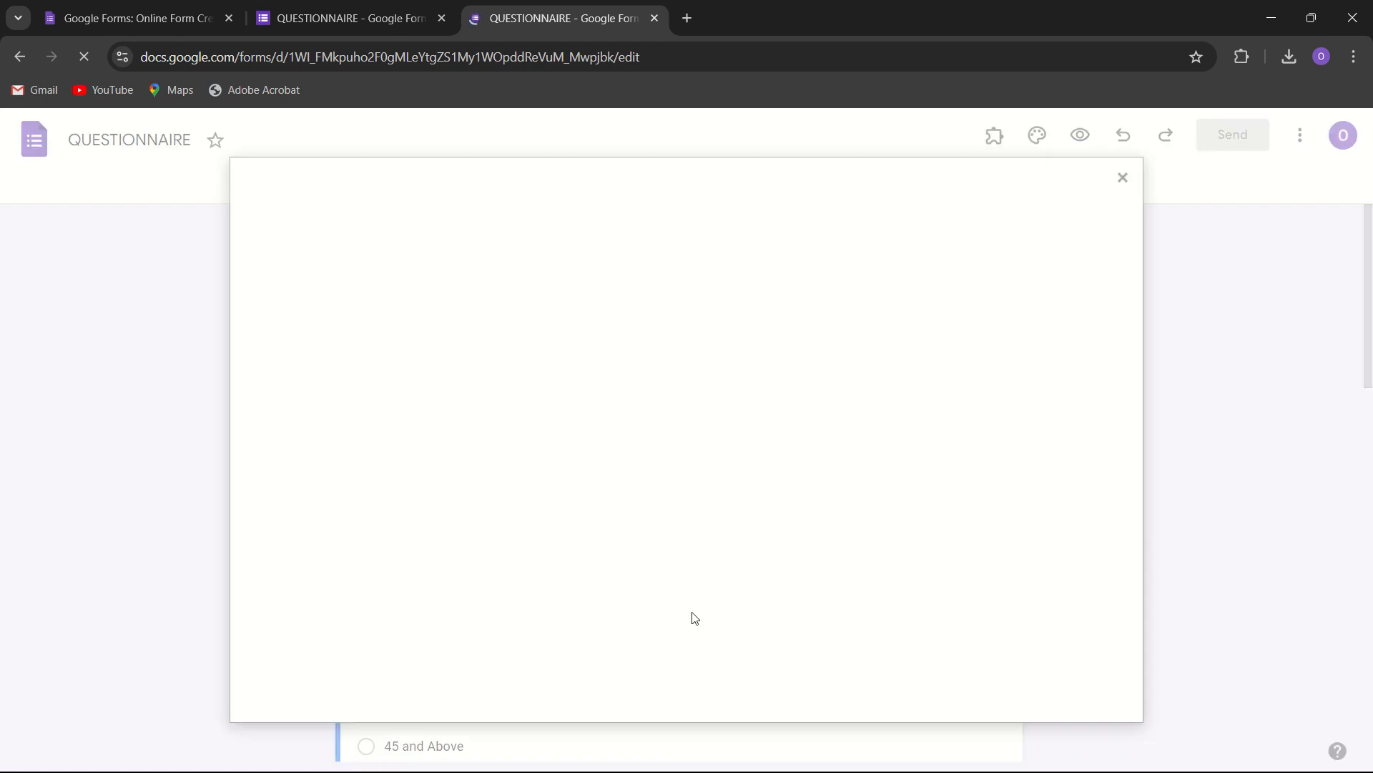
click(1123, 178)
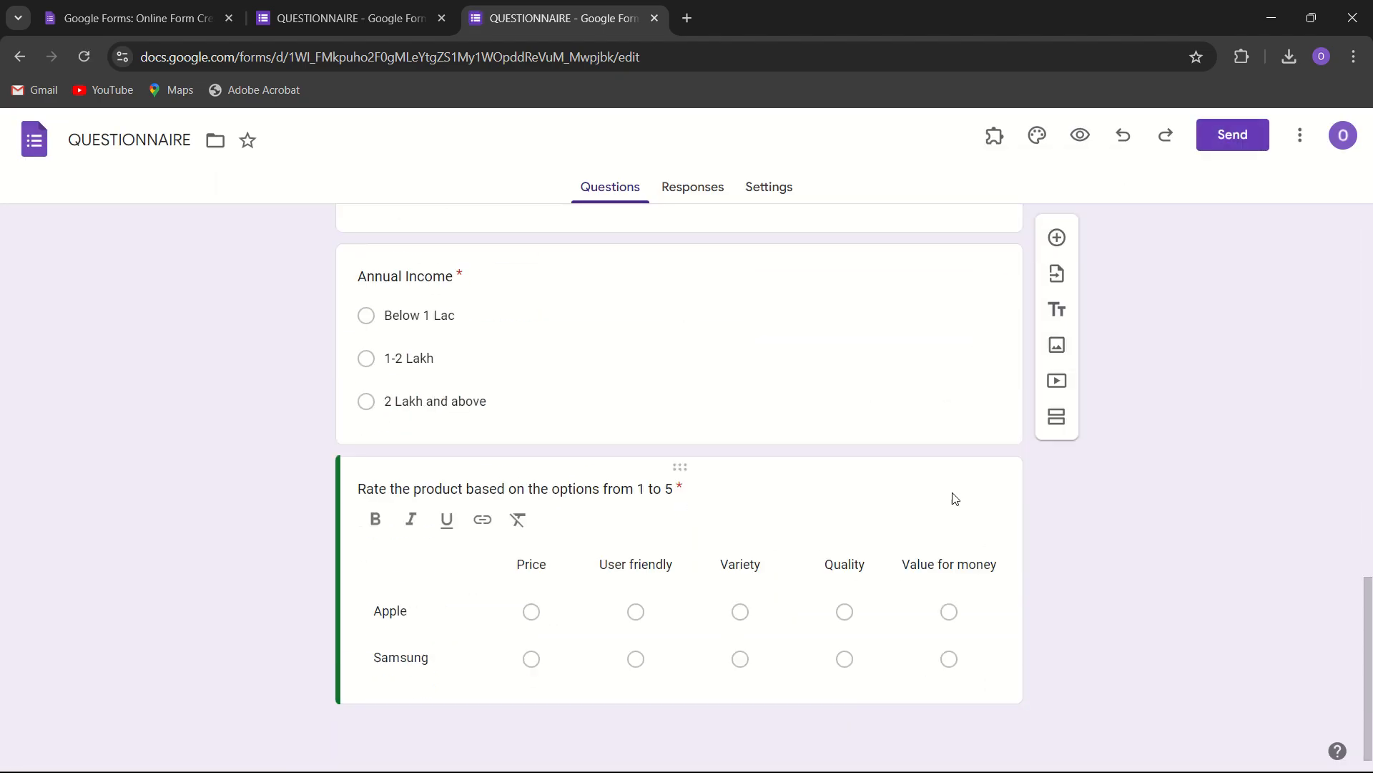
click(872, 493)
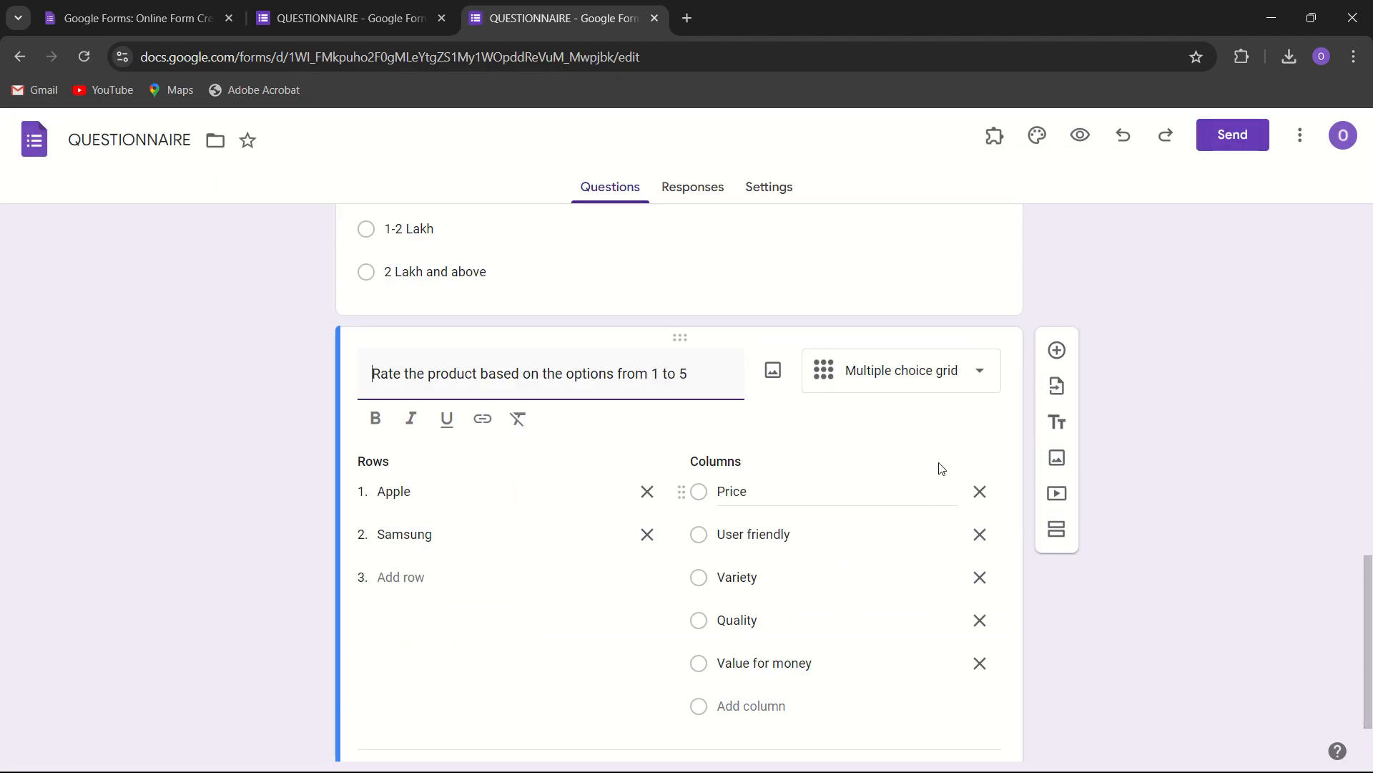
click(983, 379)
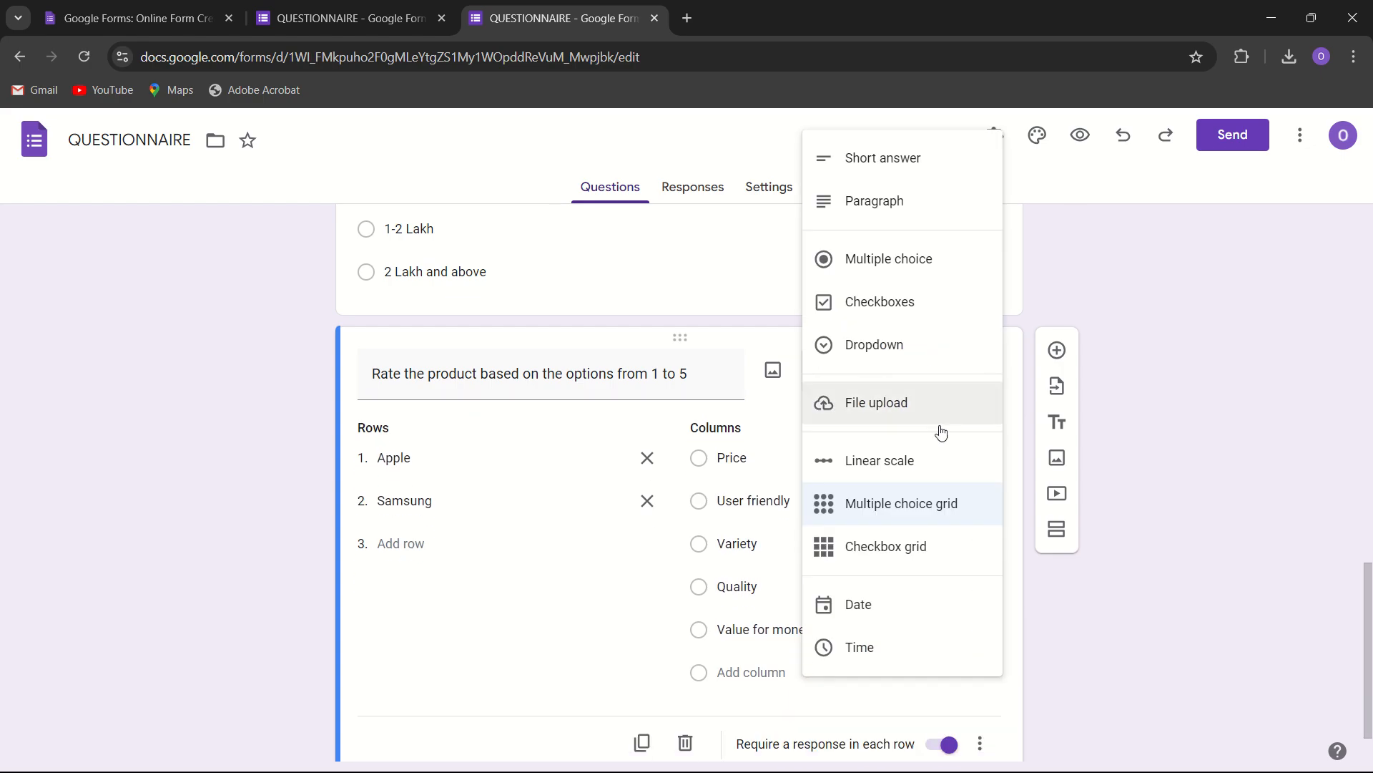
click(907, 459)
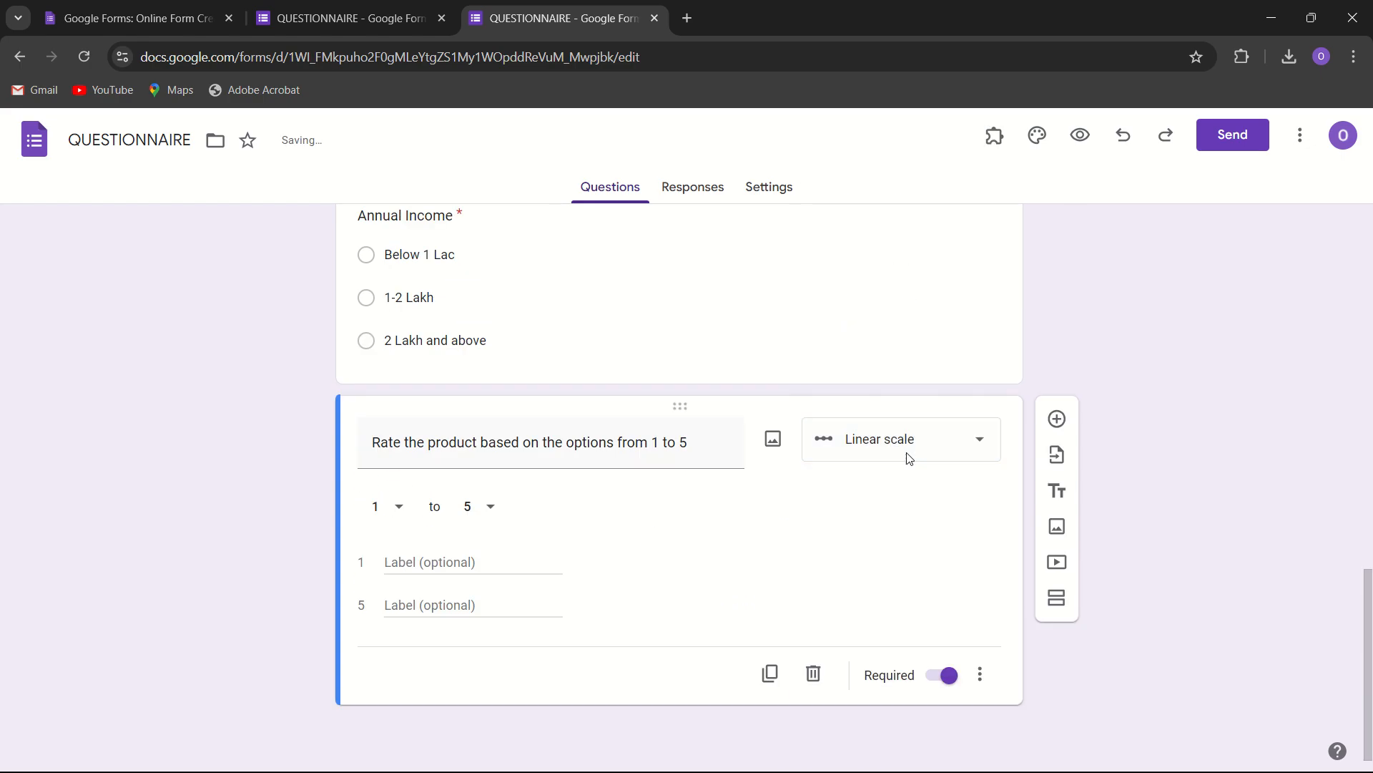
- Label value 1 of the linear scale "Price (Apple)"
click(421, 561)
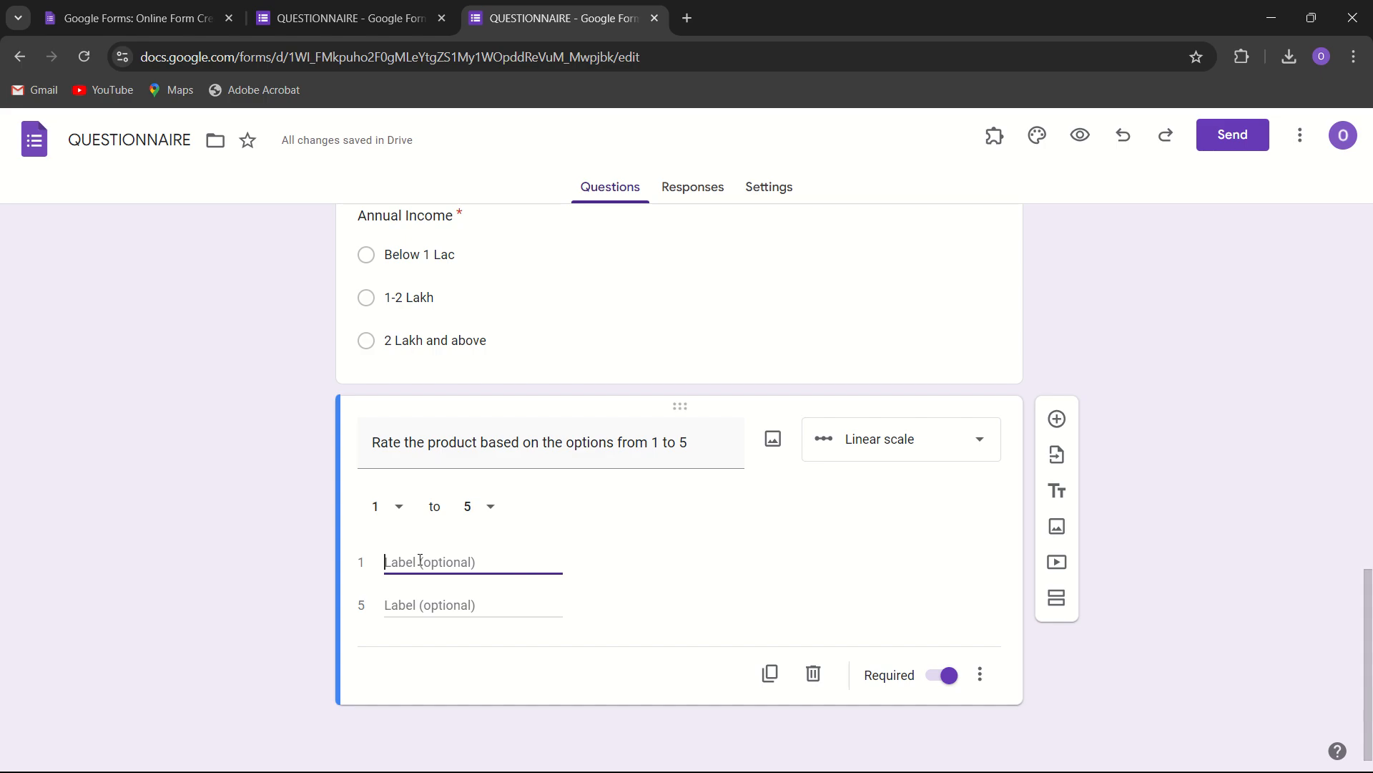
text(Price (Apple))
click(406, 610)
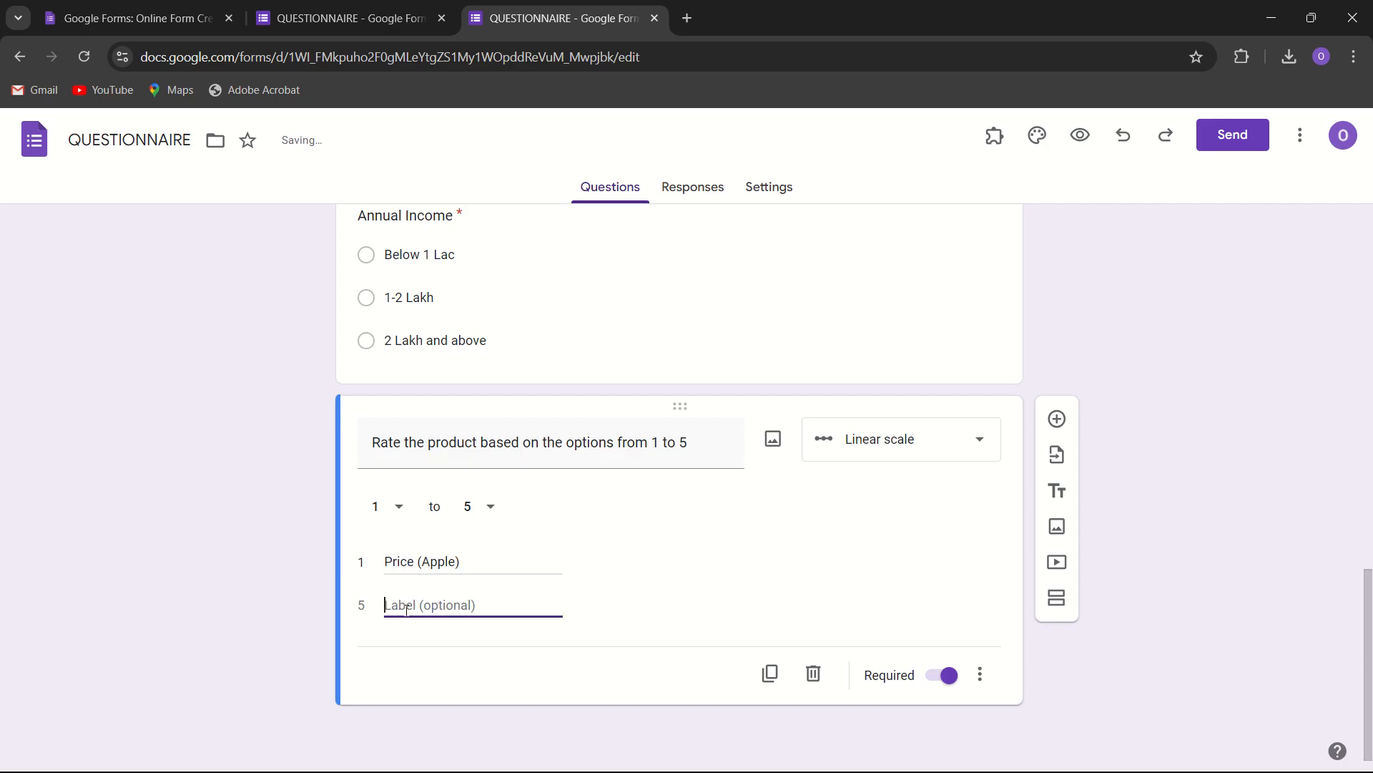
- Consult the sample questionnaire slide, then label scale value 1 "Excellent" and value 5 "Poor"
triple_click(482, 562)
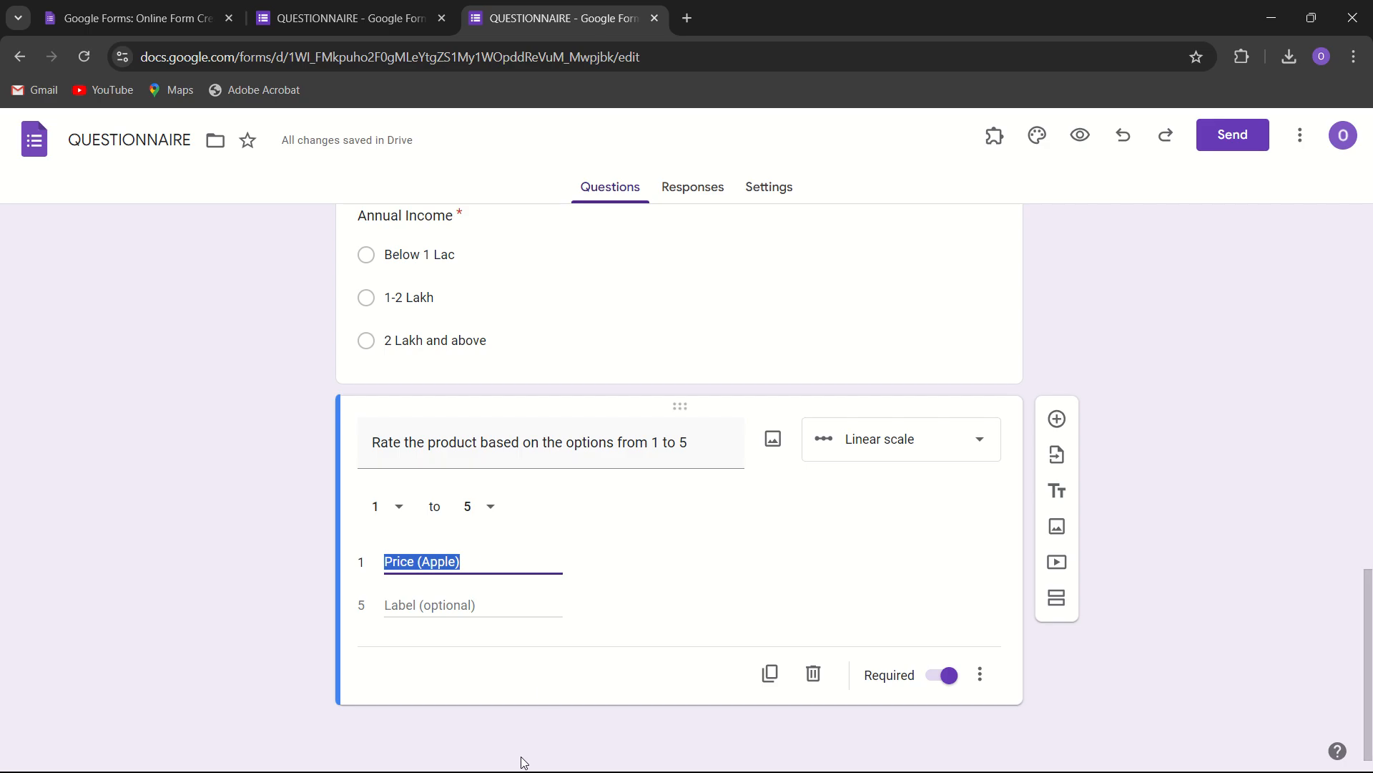
key(alt+Tab)
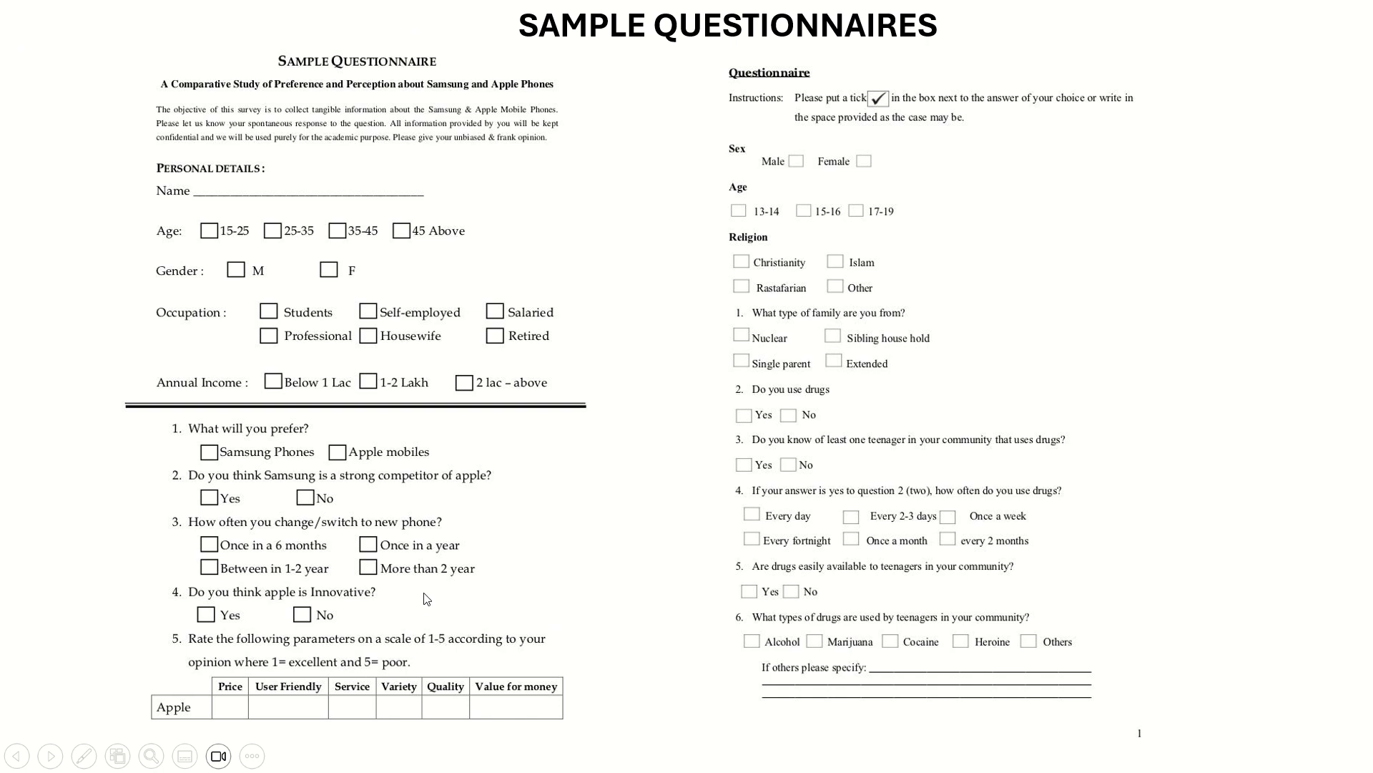
key(alt+Tab)
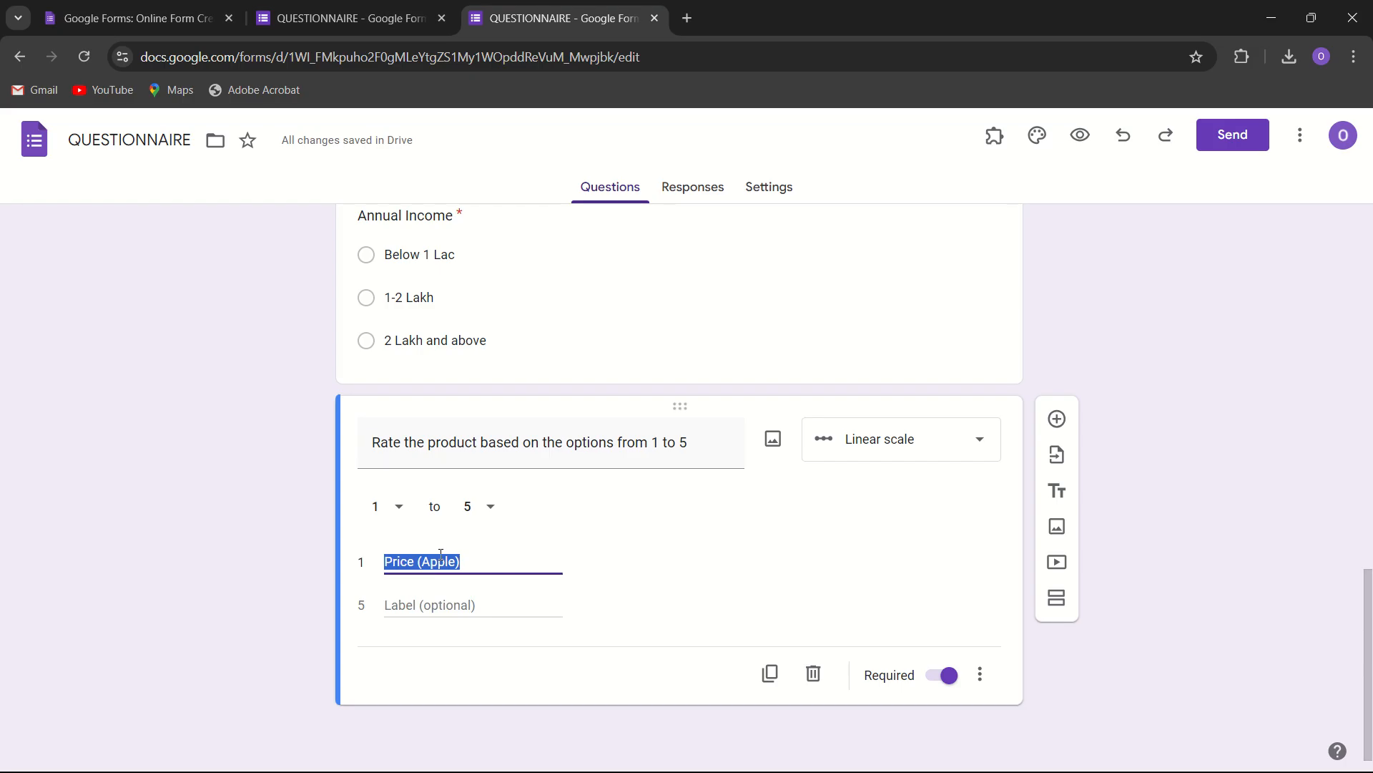
text(Excellent)
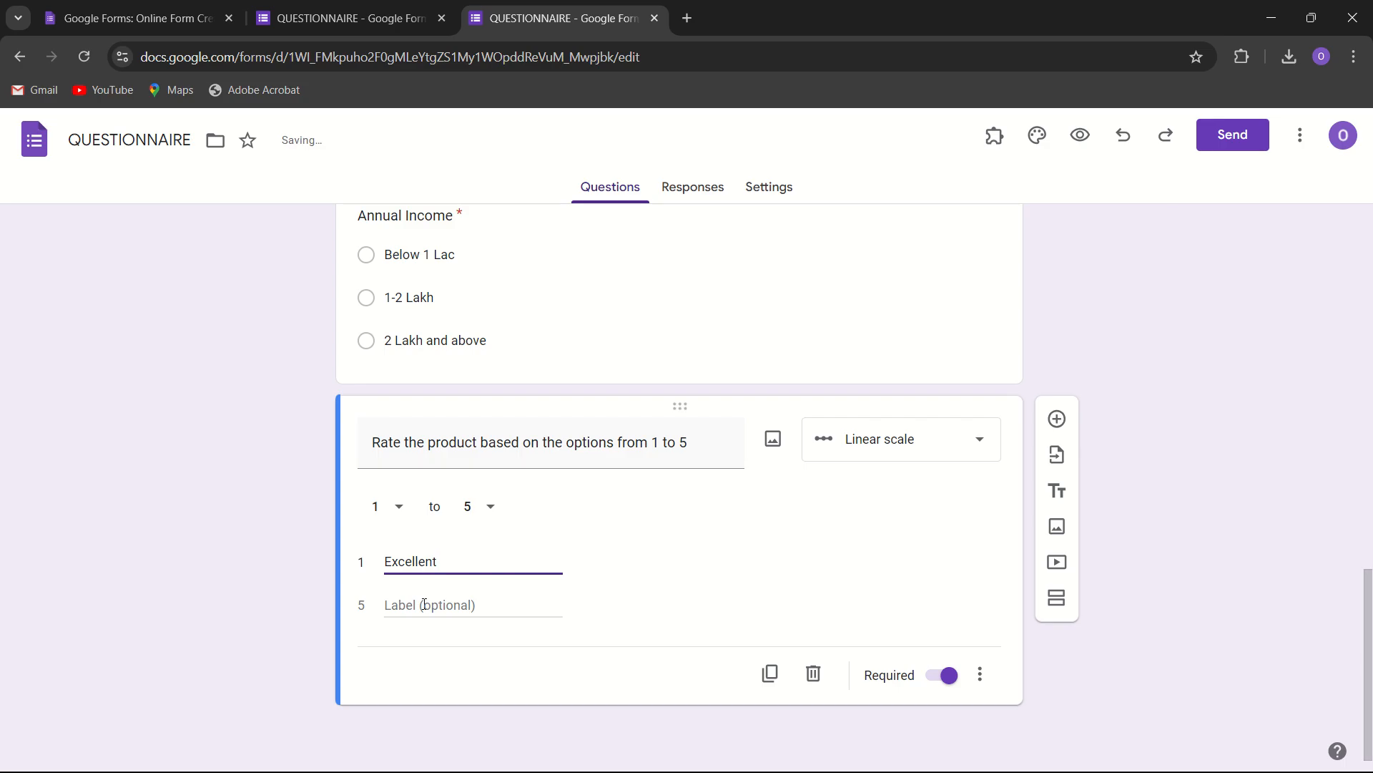
click(424, 604)
text(Poor)
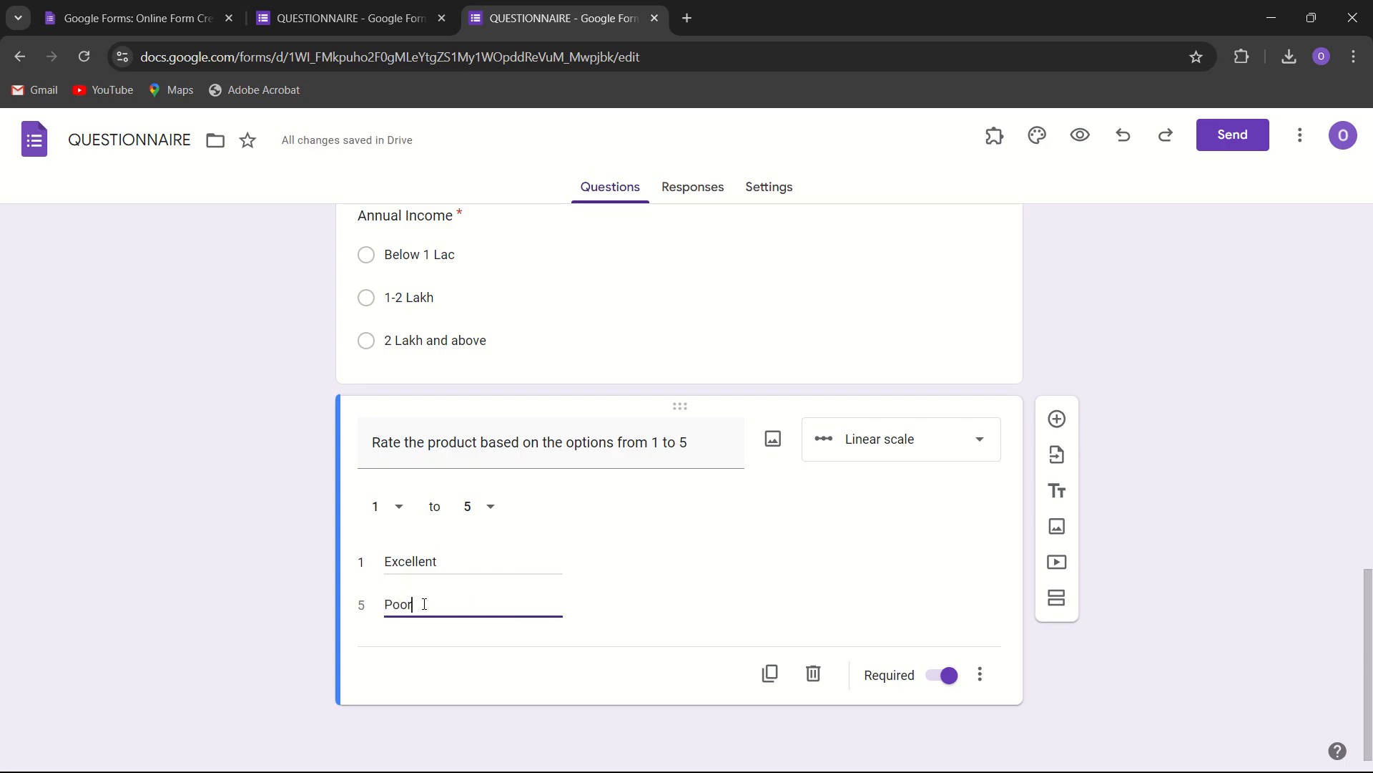
click(593, 649)
- Add "Apple Price" on a second line of the rating question's title
triple_click(686, 447)
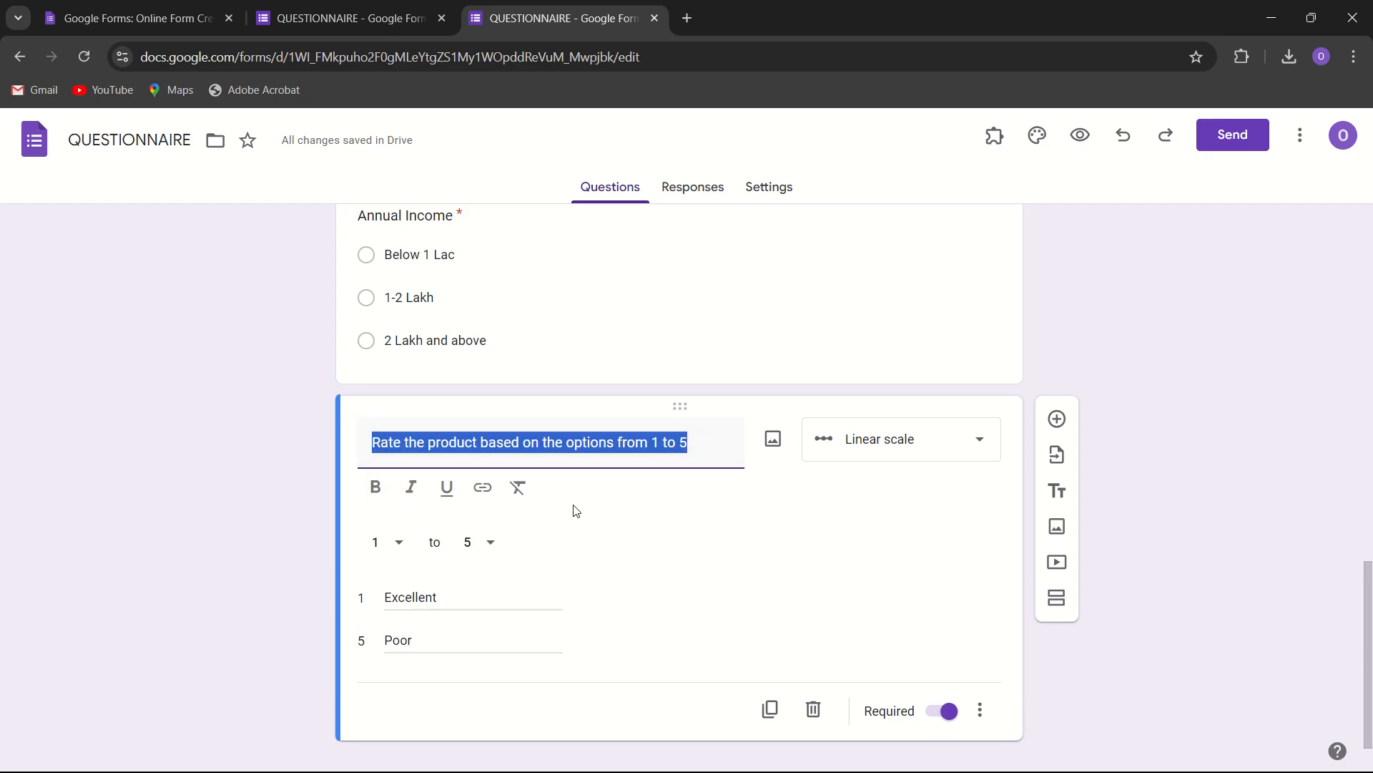
click(697, 450)
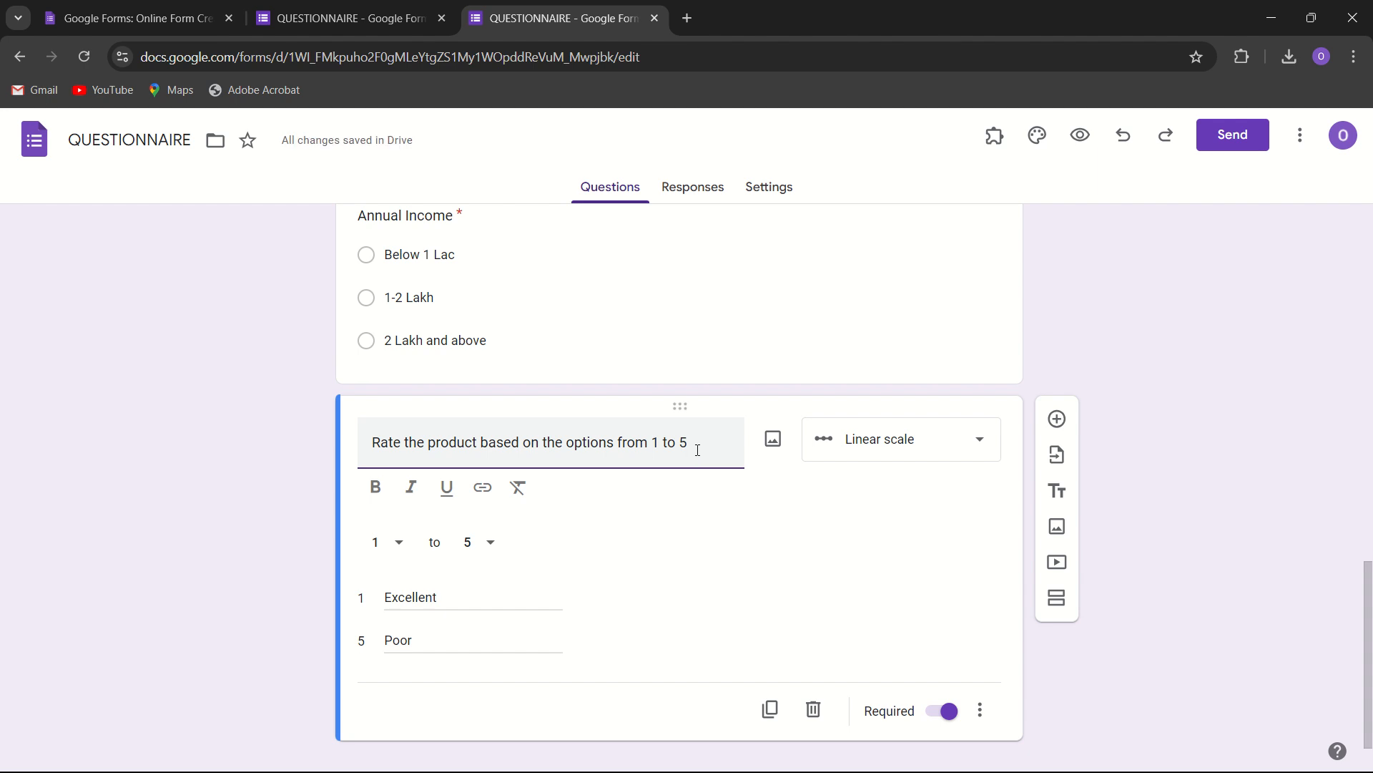
text(Apple )
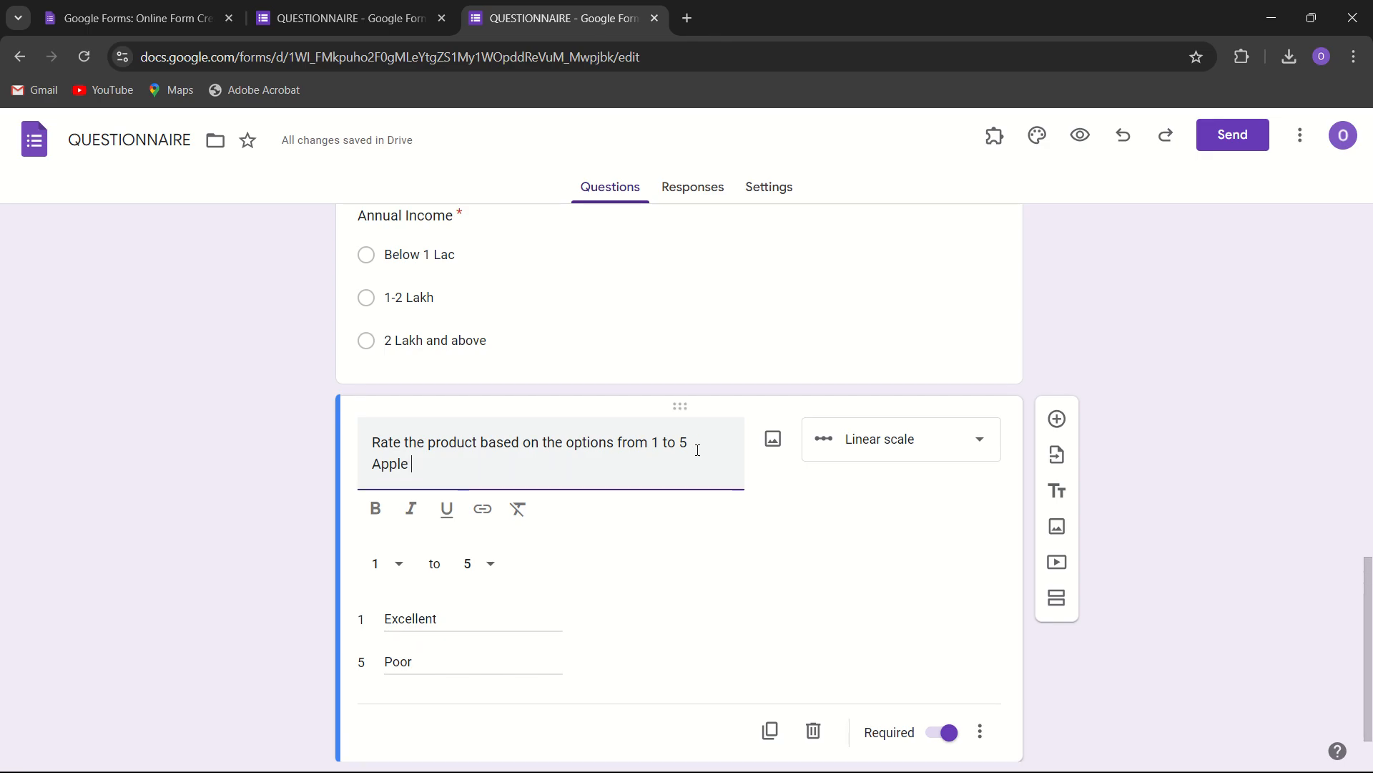
text(Price)
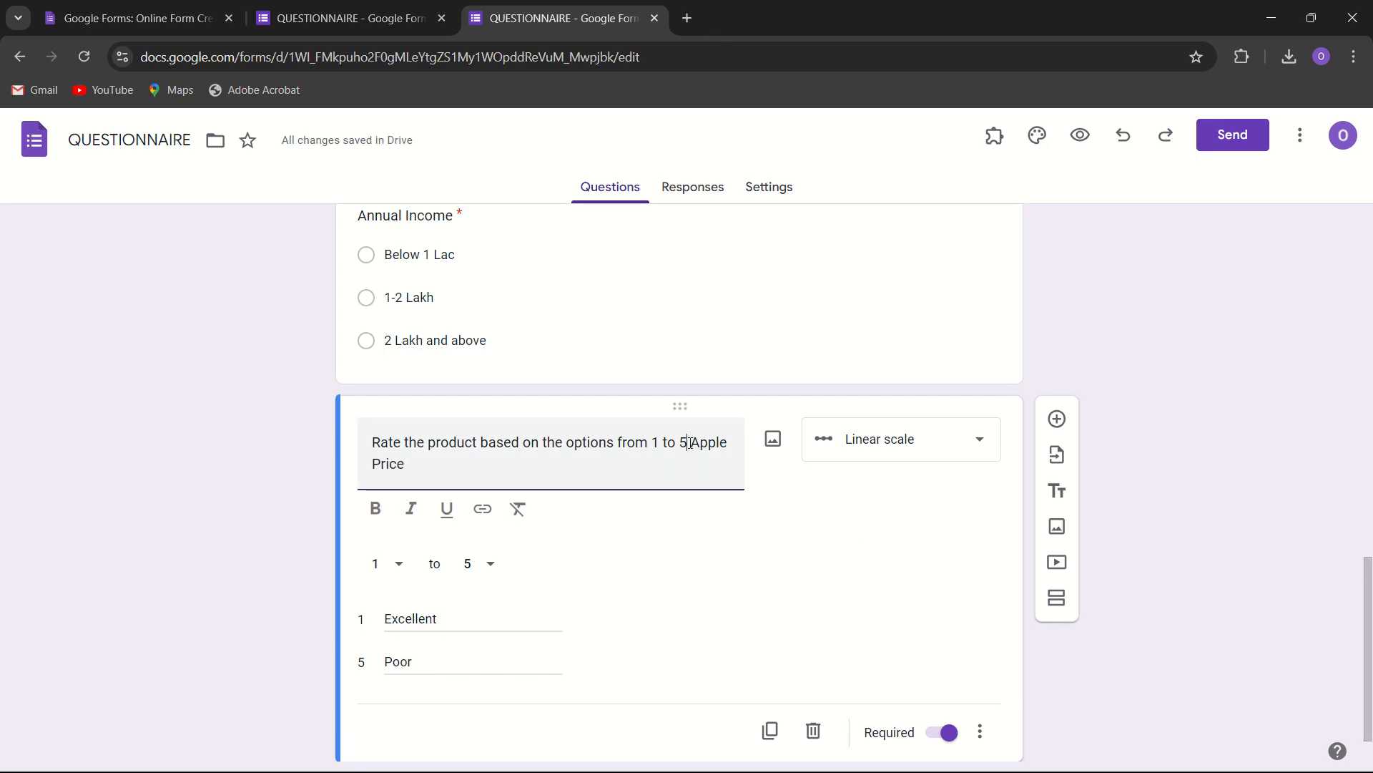
key(Return)
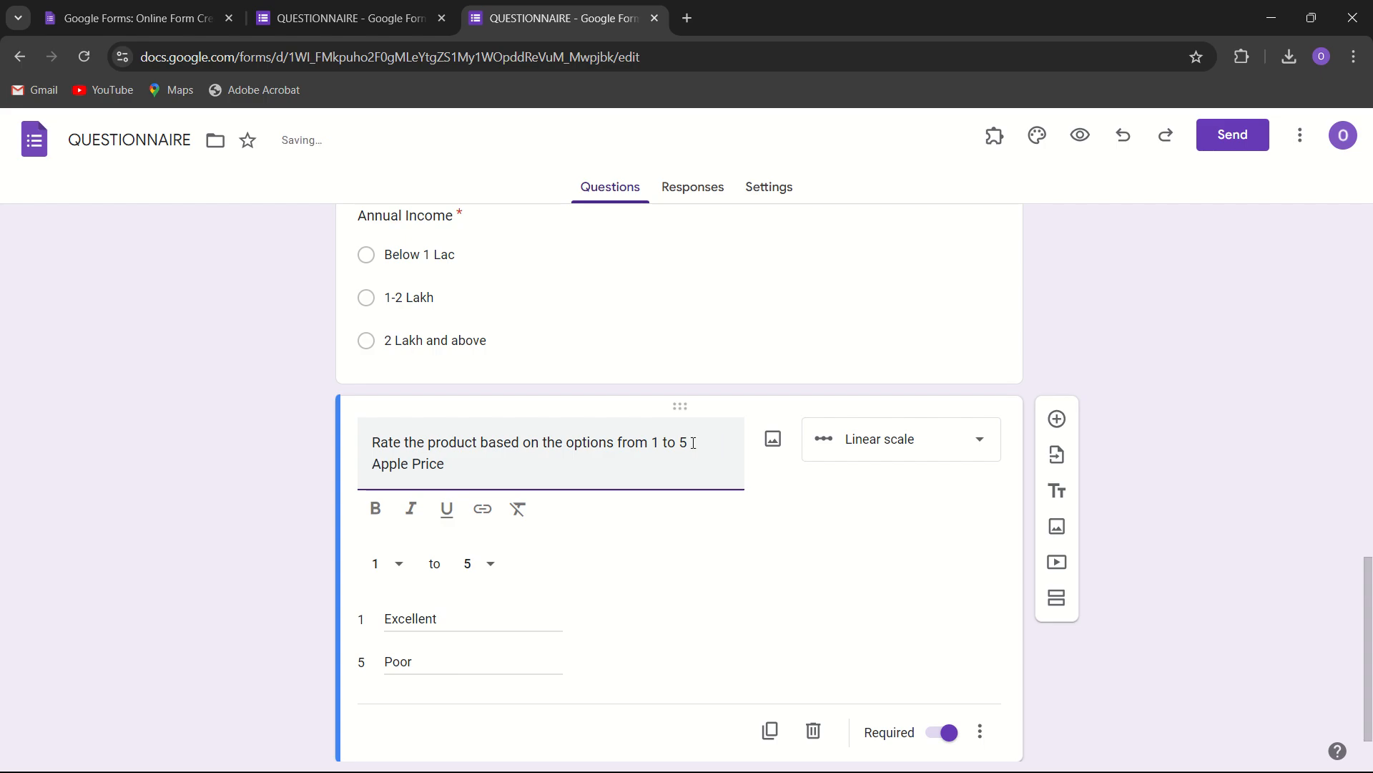
click(779, 546)
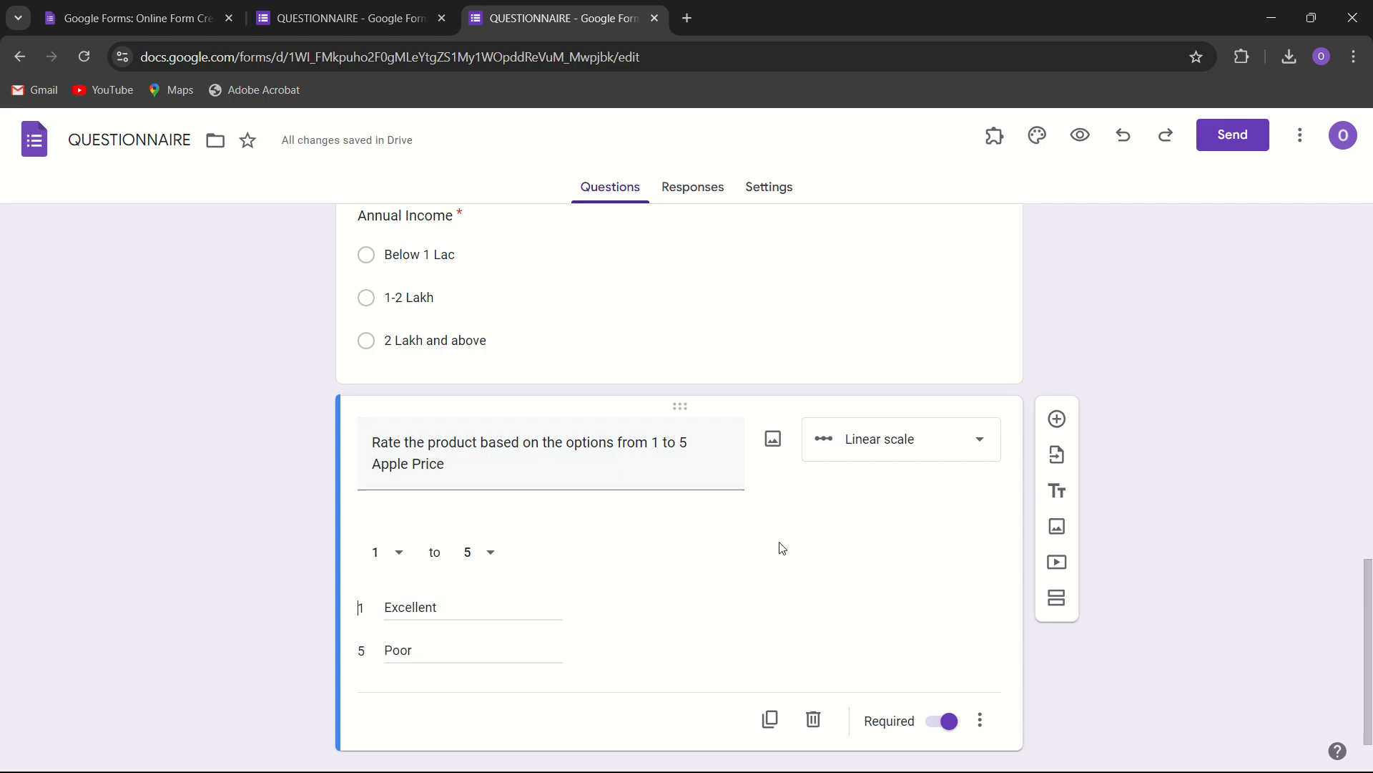
right_click(736, 552)
click(715, 620)
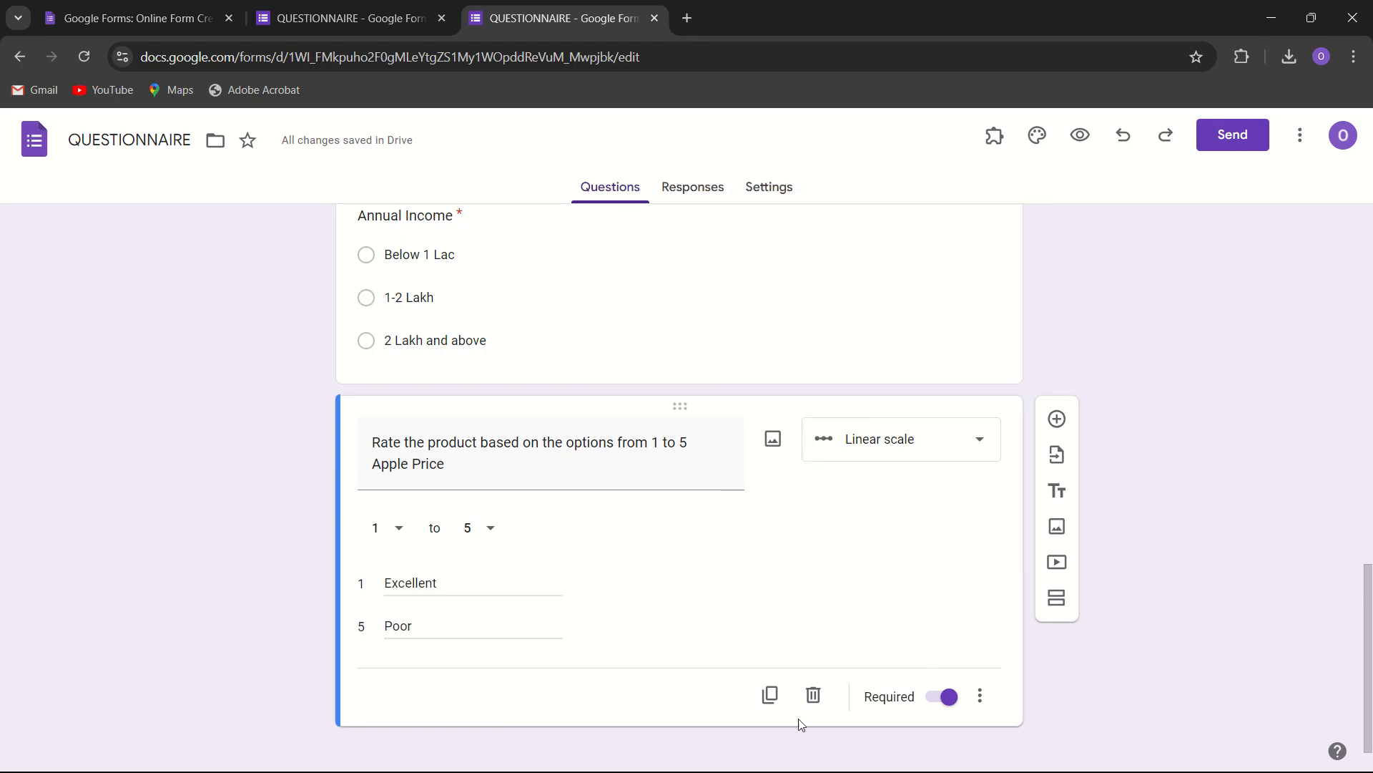
- Duplicate the Apple Price rating question and change the copy's second title line to "Apple User friendly"
click(769, 695)
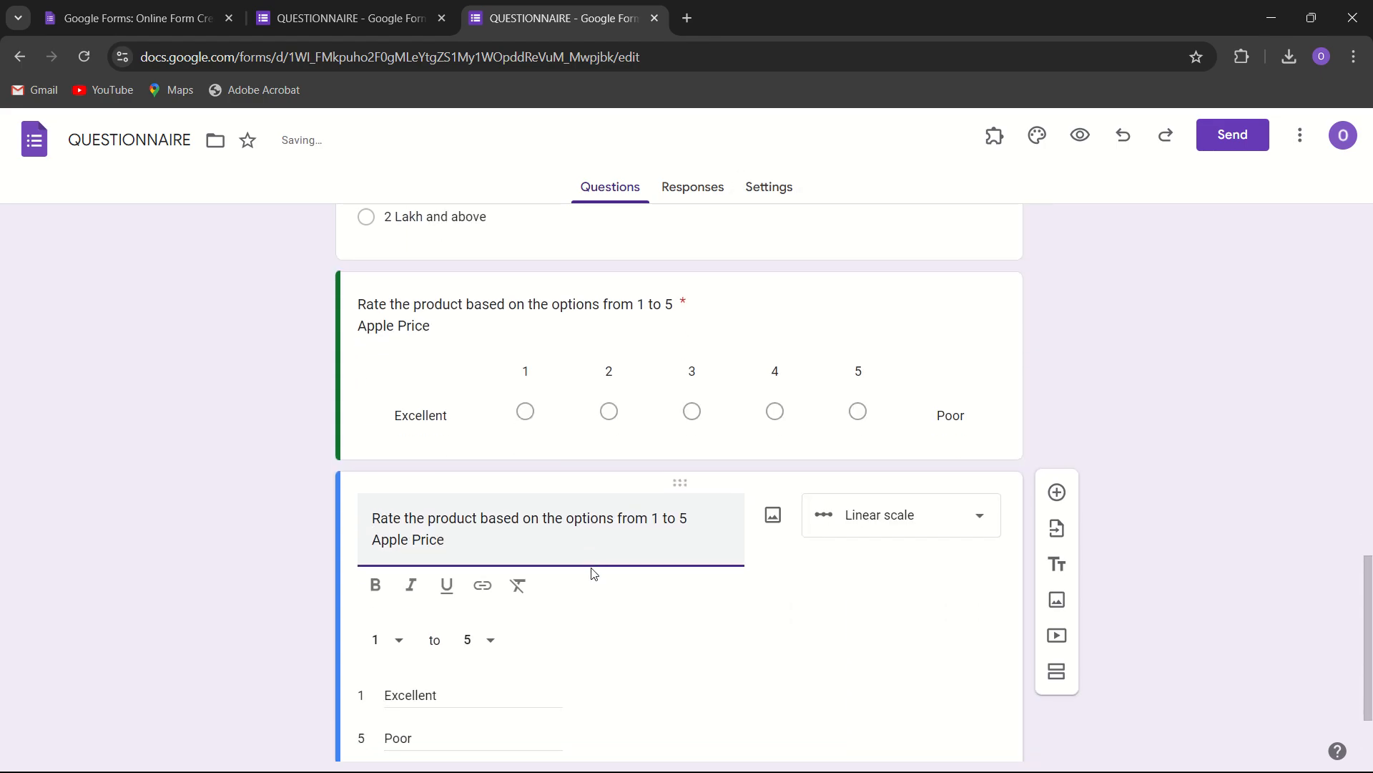
click(456, 528)
key(BackSpace)
key(BackSpace)
key(BackSpace)
key(BackSpace)
key(BackSpace)
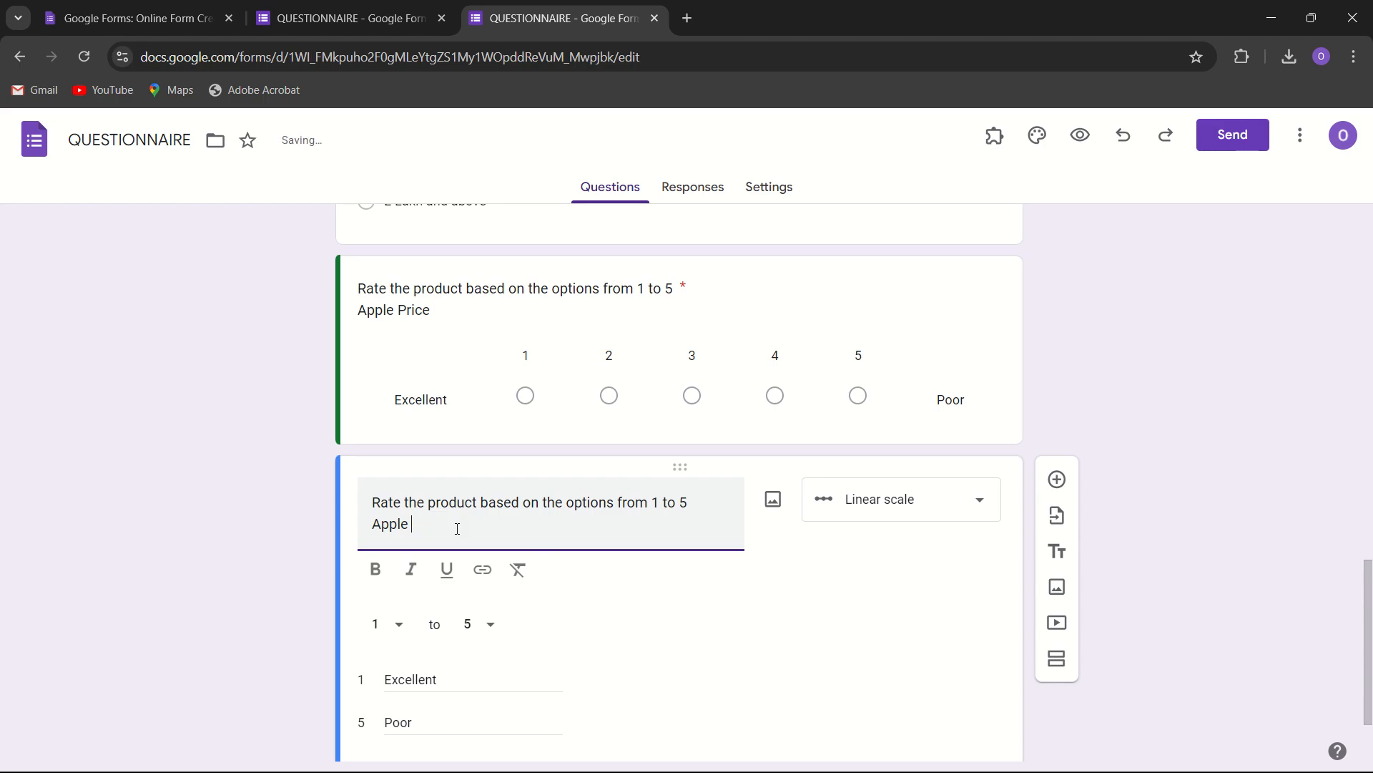
text(Ude)
key(BackSpace)
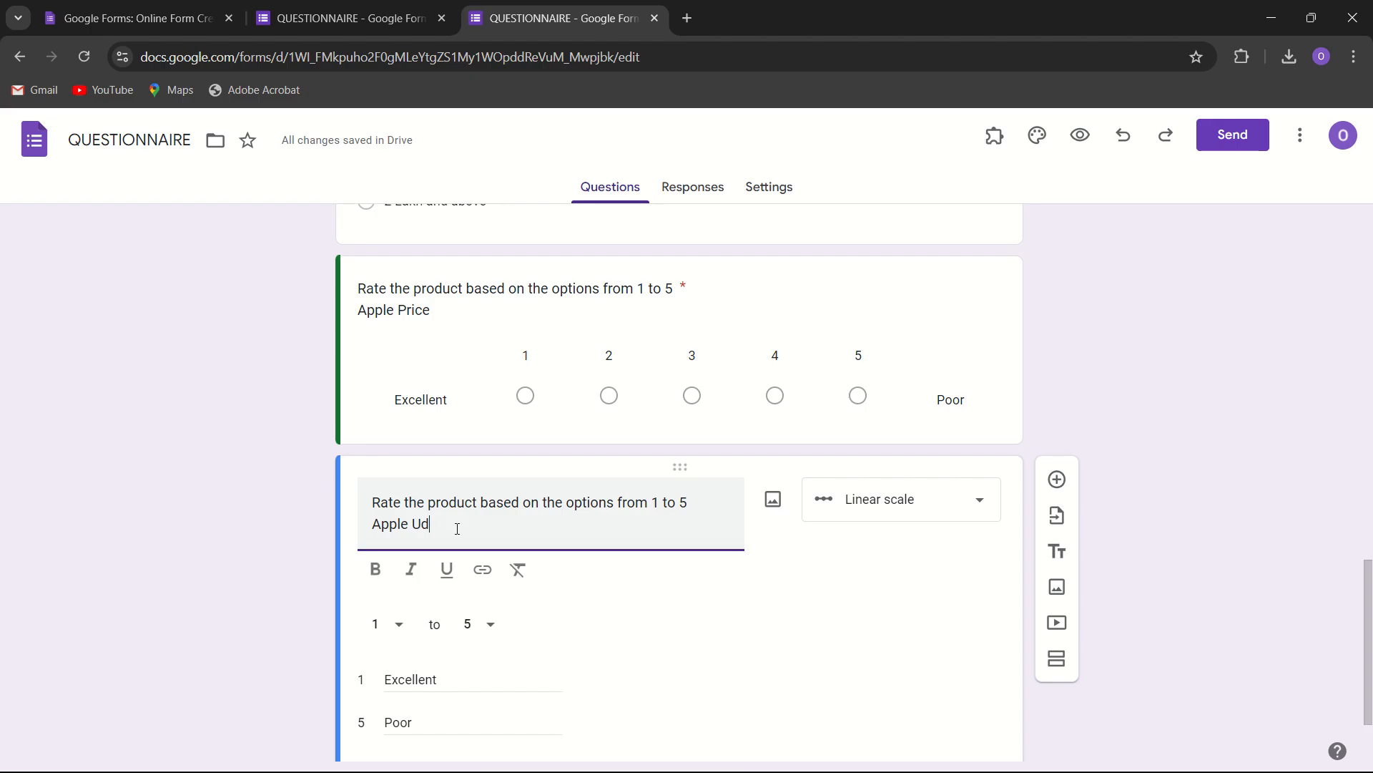
key(BackSpace)
text(ser frienf)
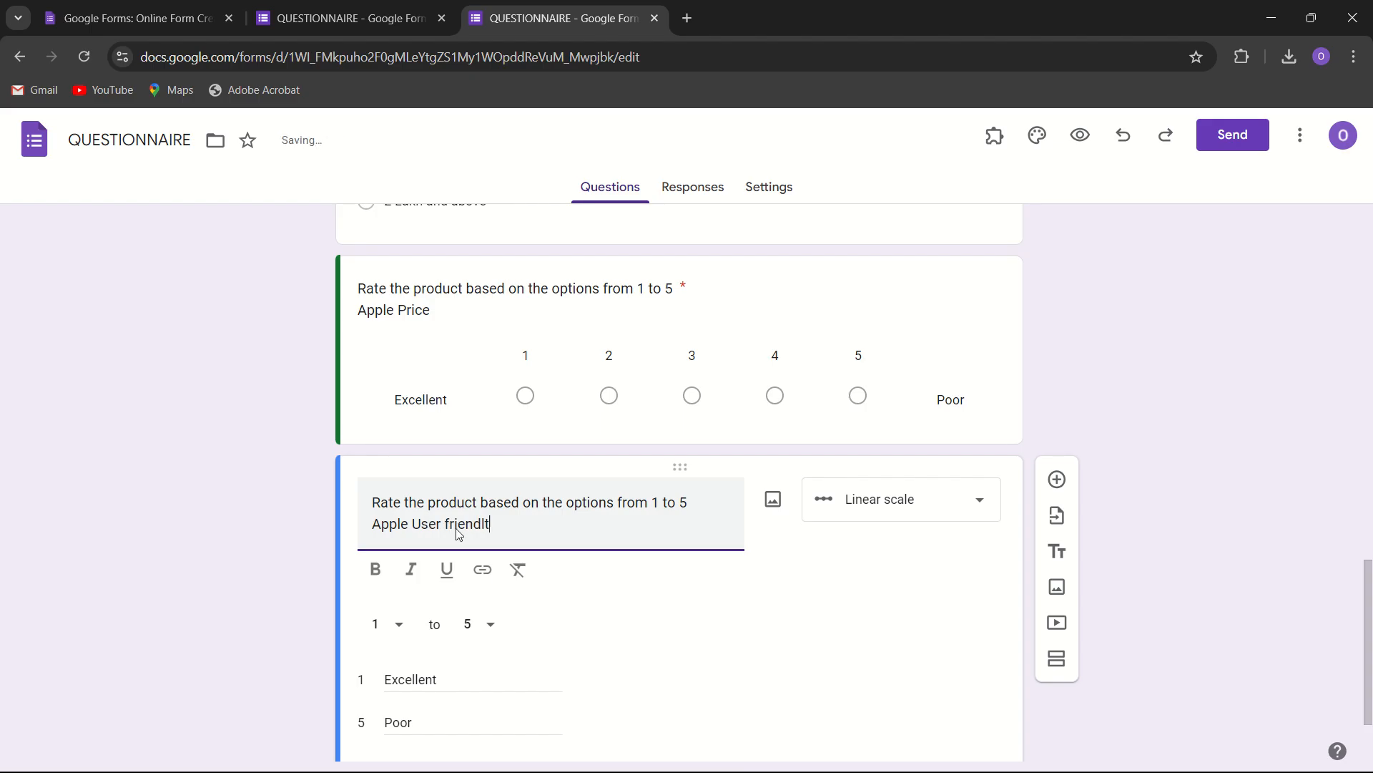
key(BackSpace)
text(y)
- Duplicate the Apple User friendly rating question and change the copy's second title line to "Apple Service"
scroll(608, 644, down, 2)
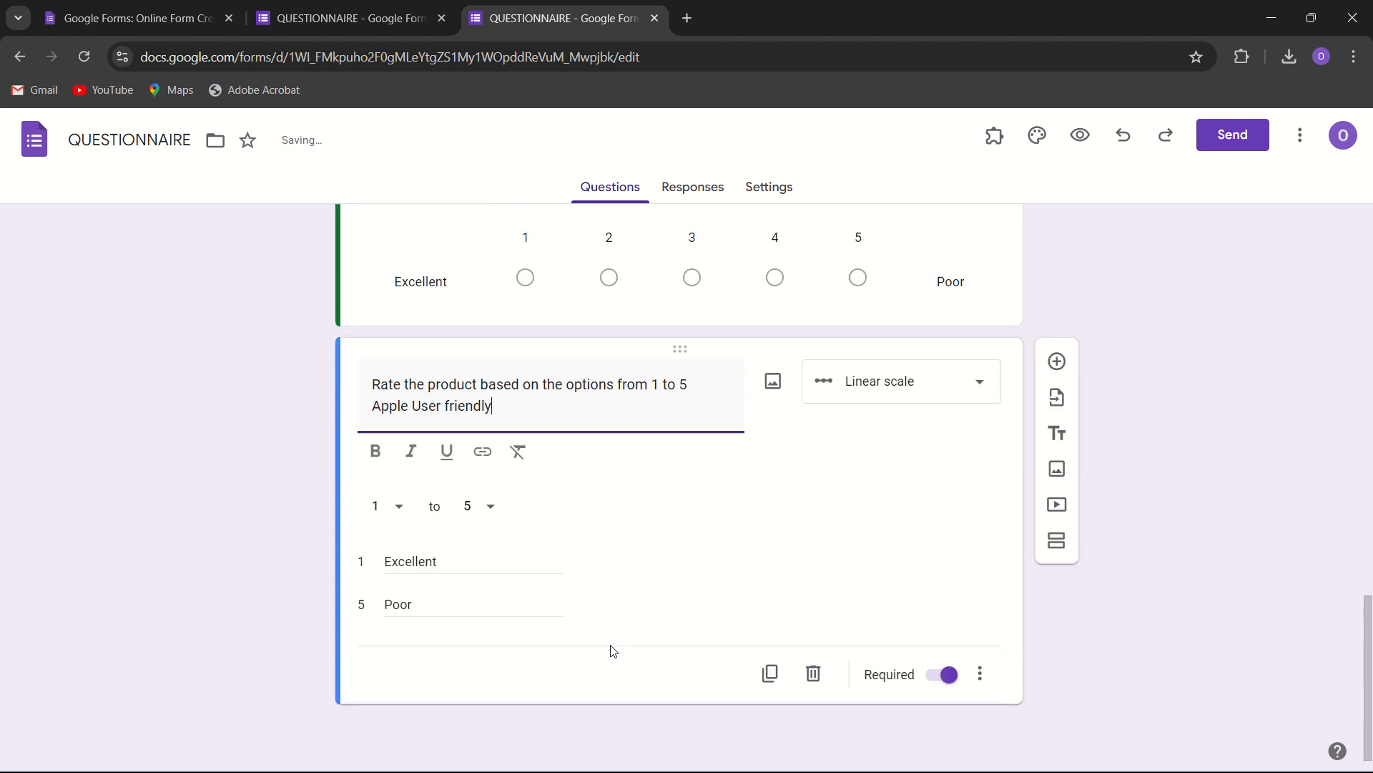
click(769, 678)
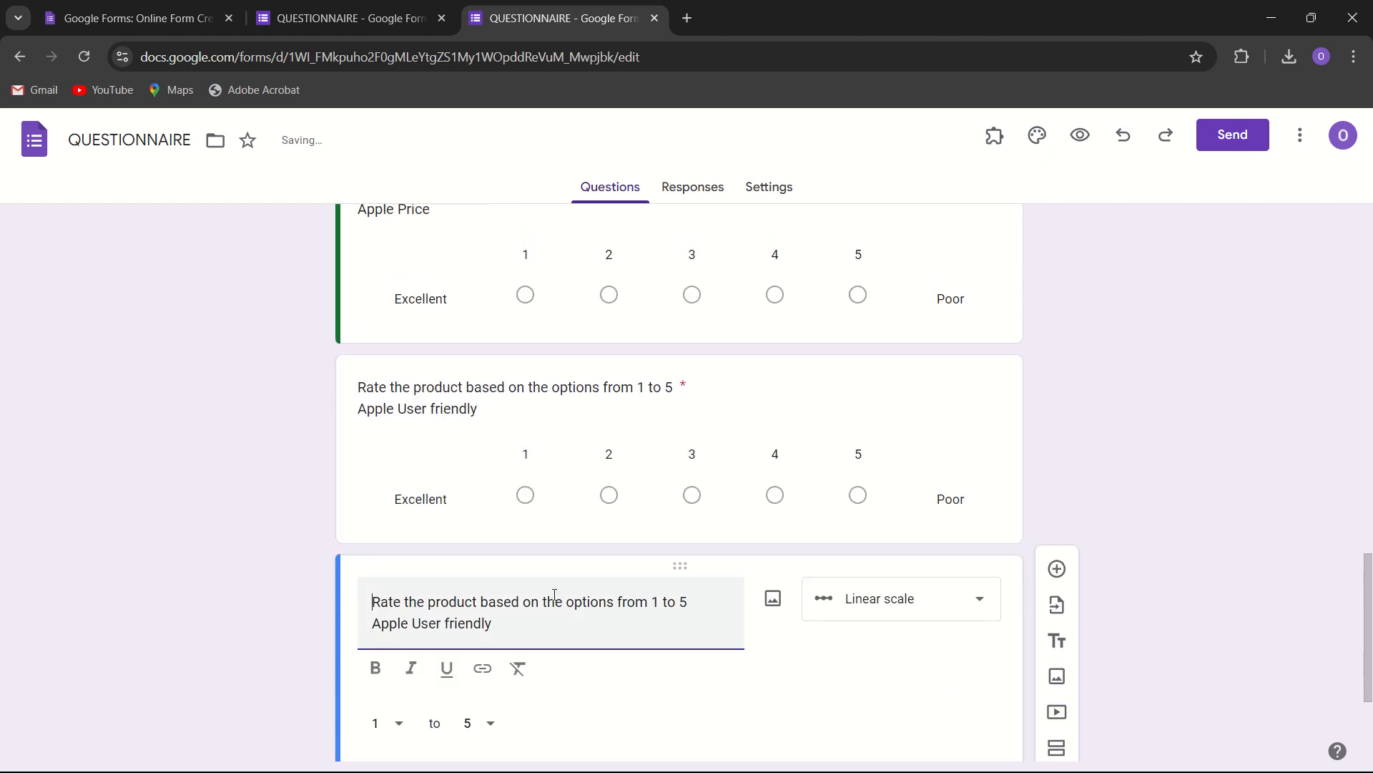
key(BackSpace)
key(BackSpace)
key(BackSpace)
key(BackSpace)
key(BackSpace)
key(BackSpace)
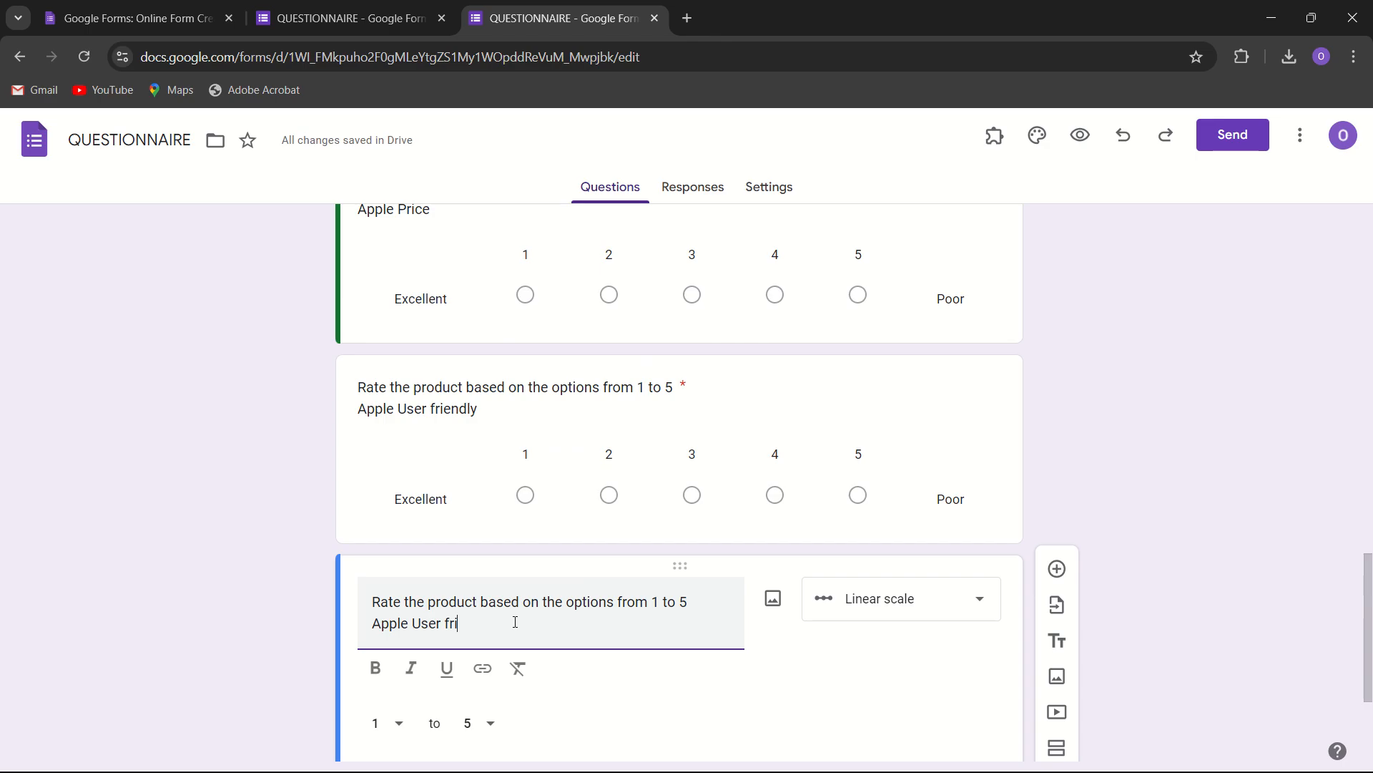
key(BackSpace)
key(BackSpace)
text(Service)
- Duplicate the Apple Service rating question and change the copy's second title line to "Apple Variety"
scroll(516, 633, down, 3)
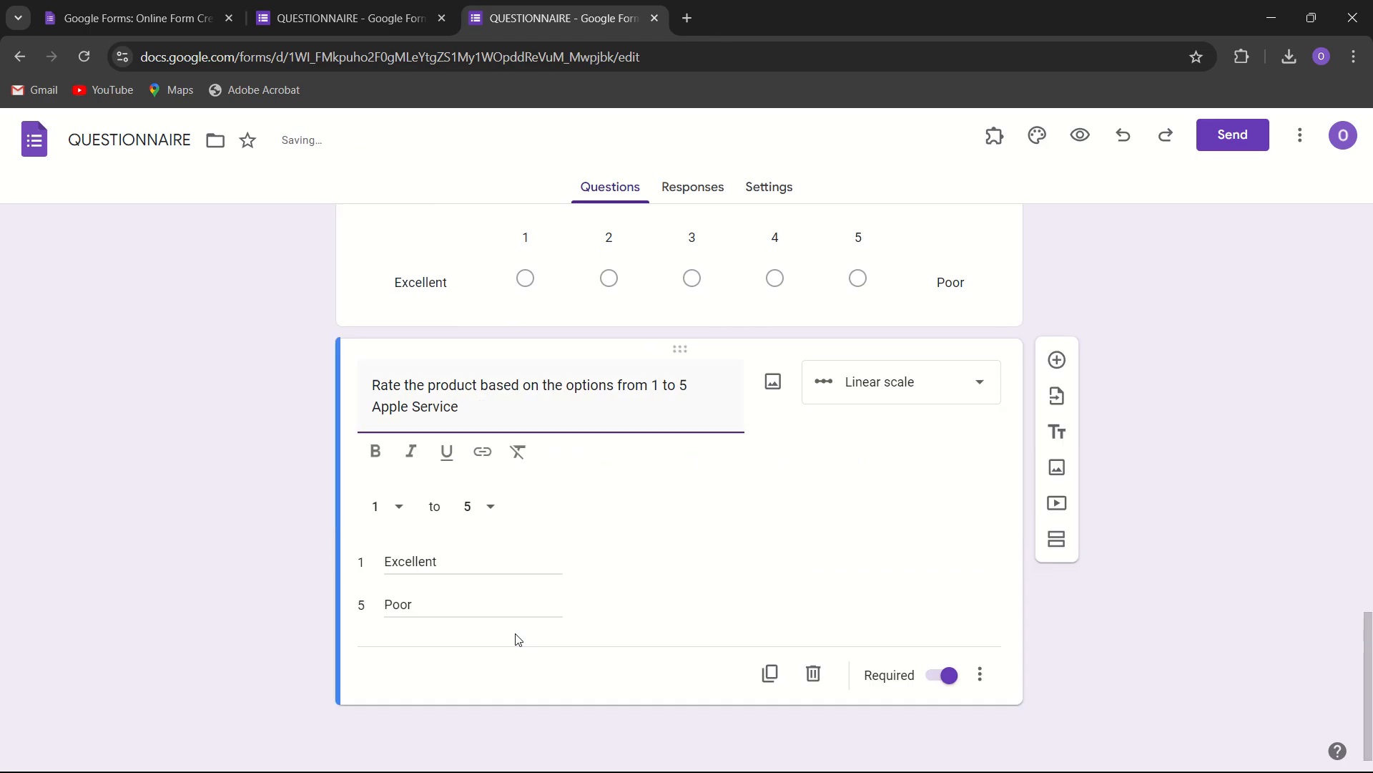
click(770, 674)
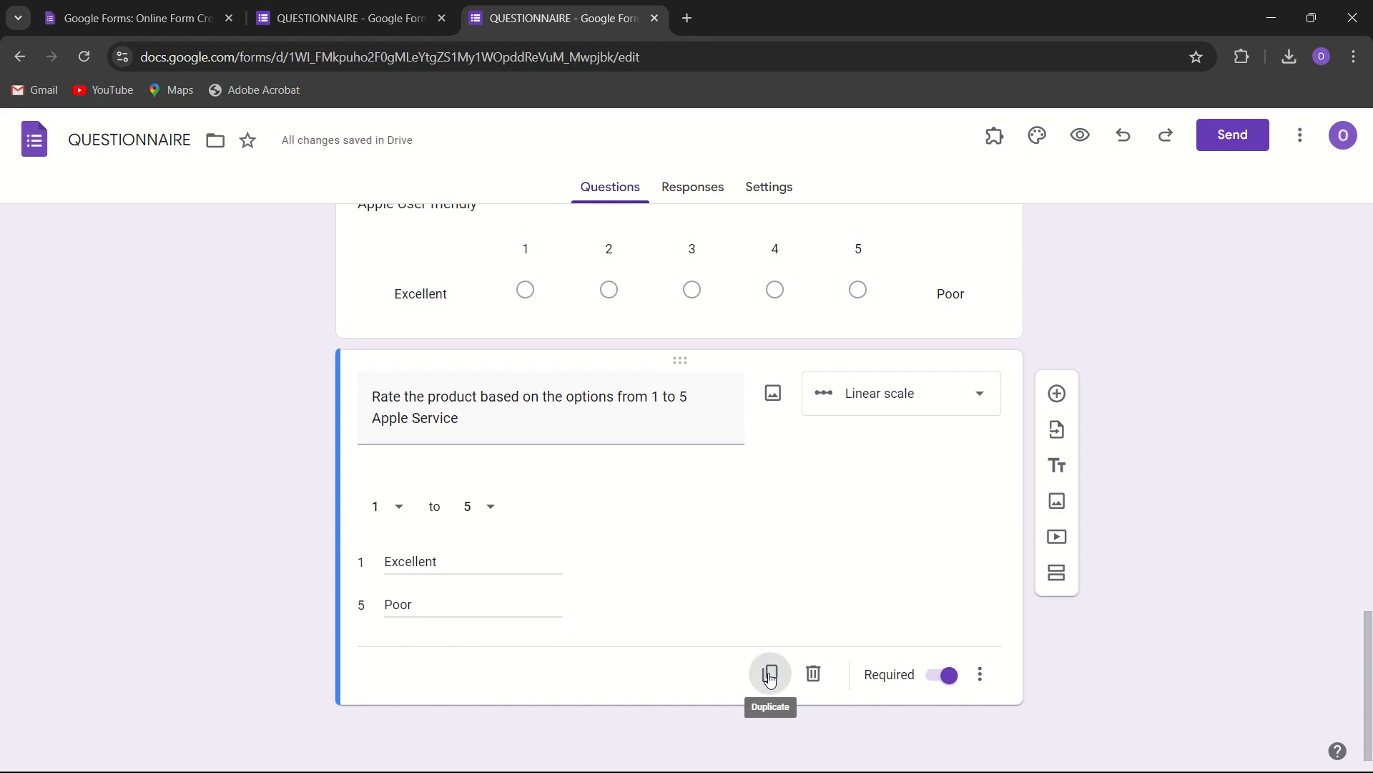
key(BackSpace)
key(BackSpace)
key(BackSpace)
key(BackSpace)
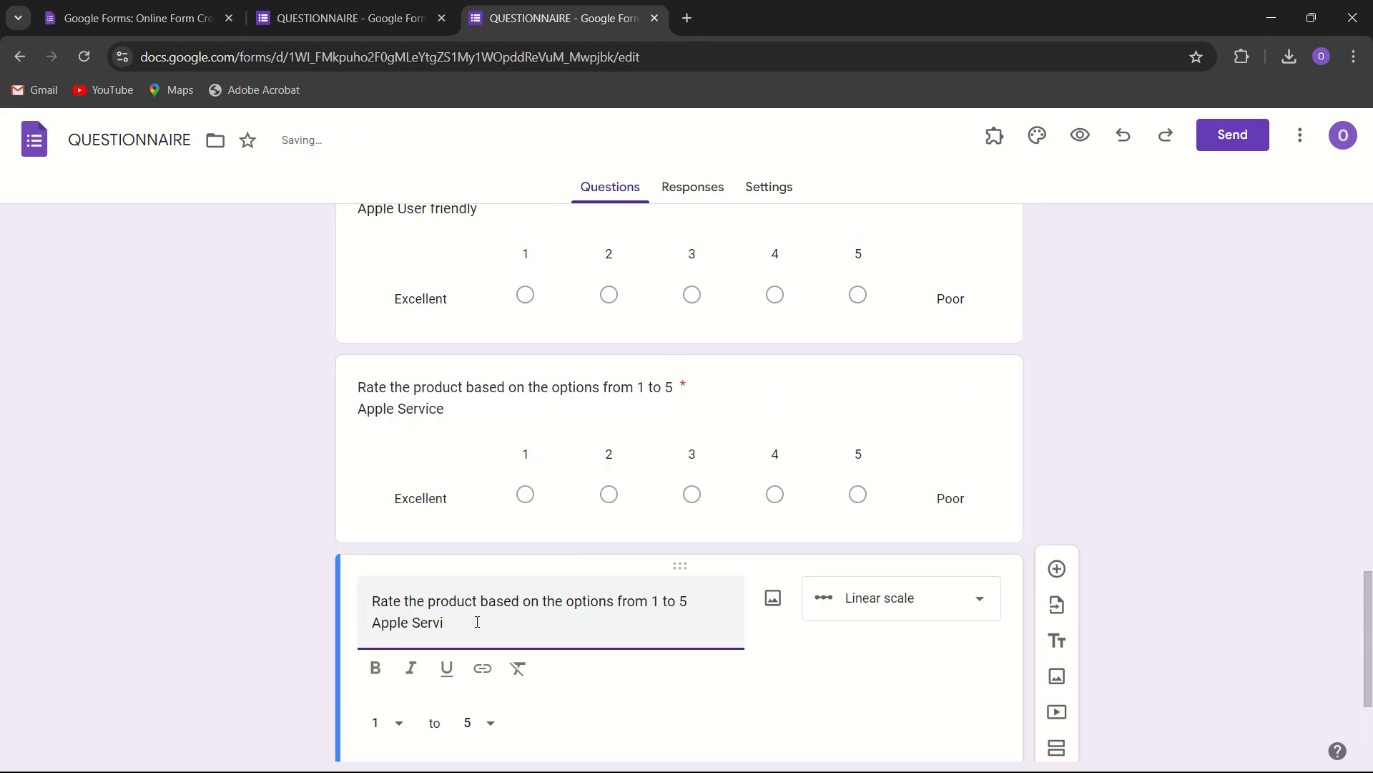
key(BackSpace)
key(BackSpace)
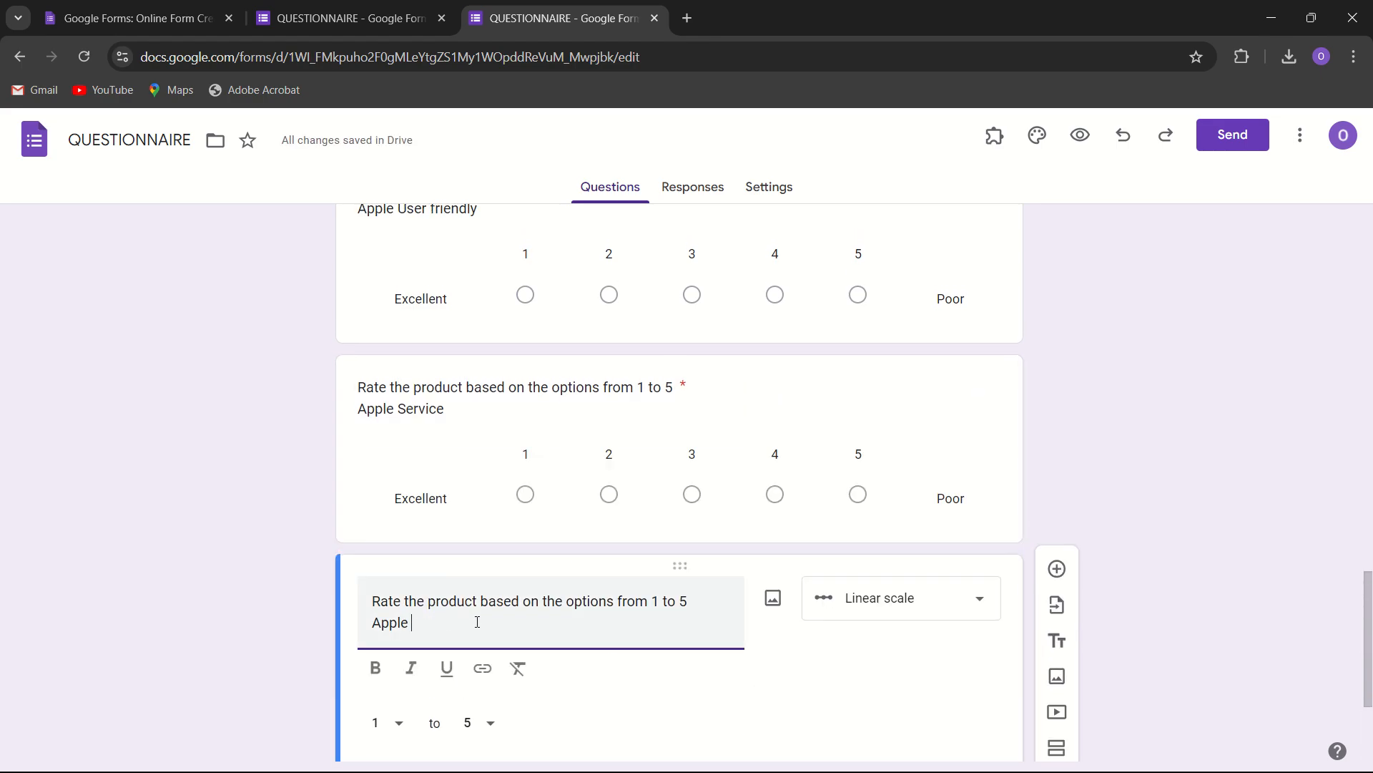
text(Variety)
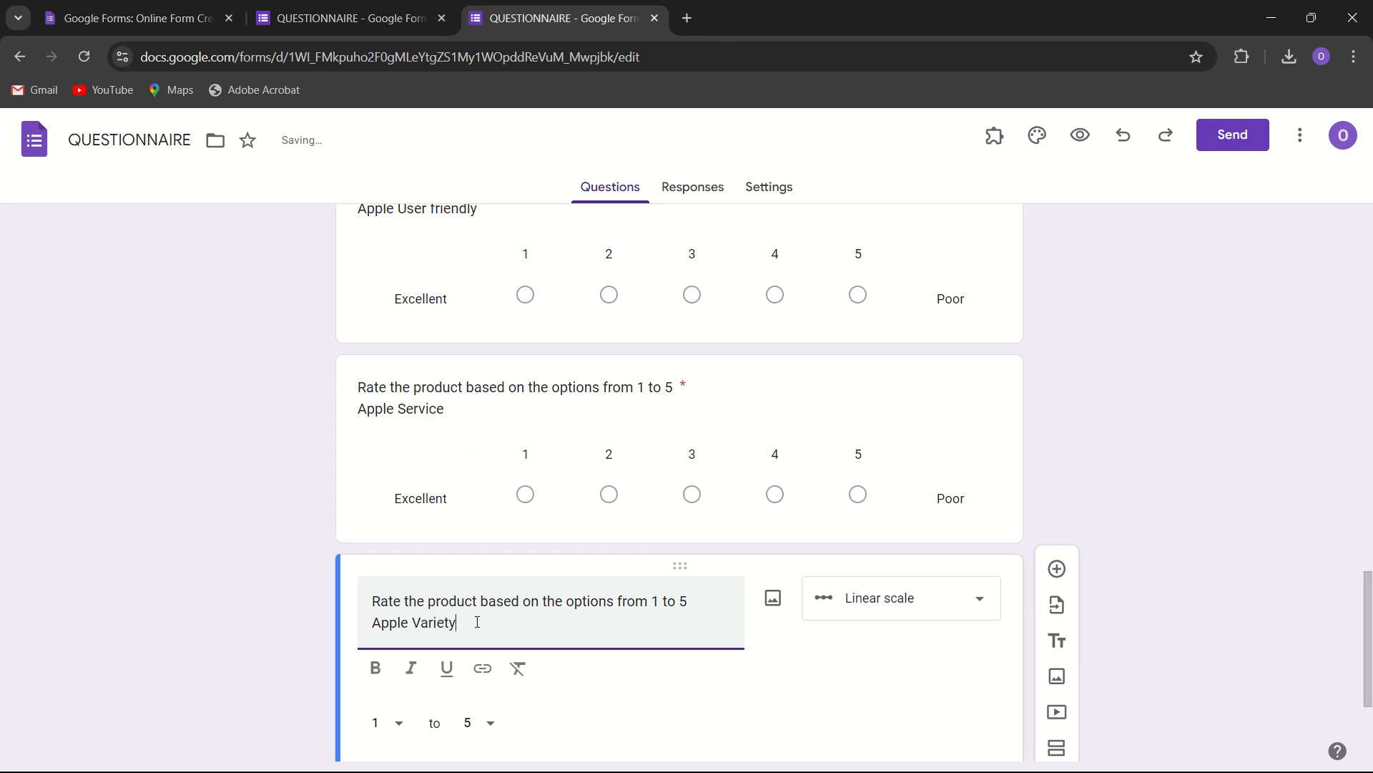
- Duplicate the Apple Variety rating question and change the copy's second title line to "Apple Quality"
scroll(477, 621, down, 3)
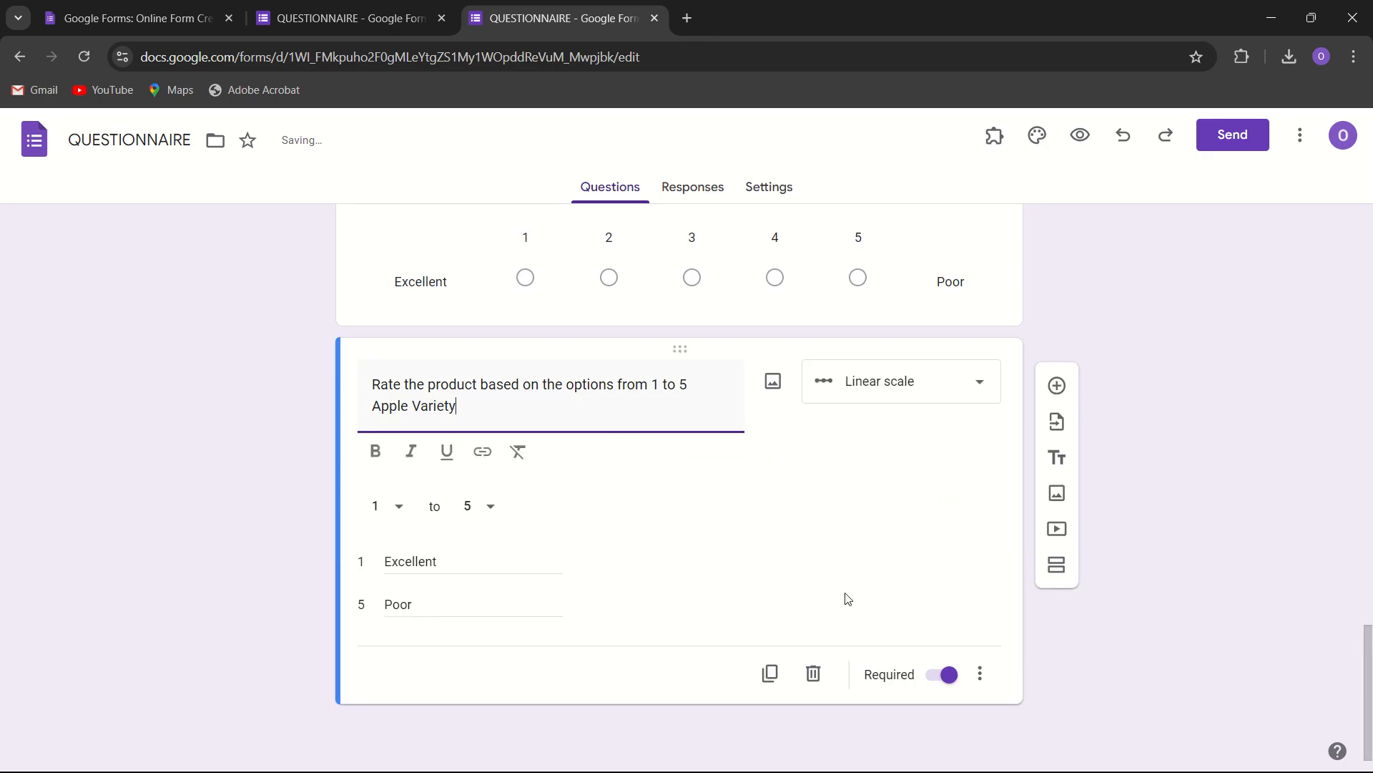
click(770, 673)
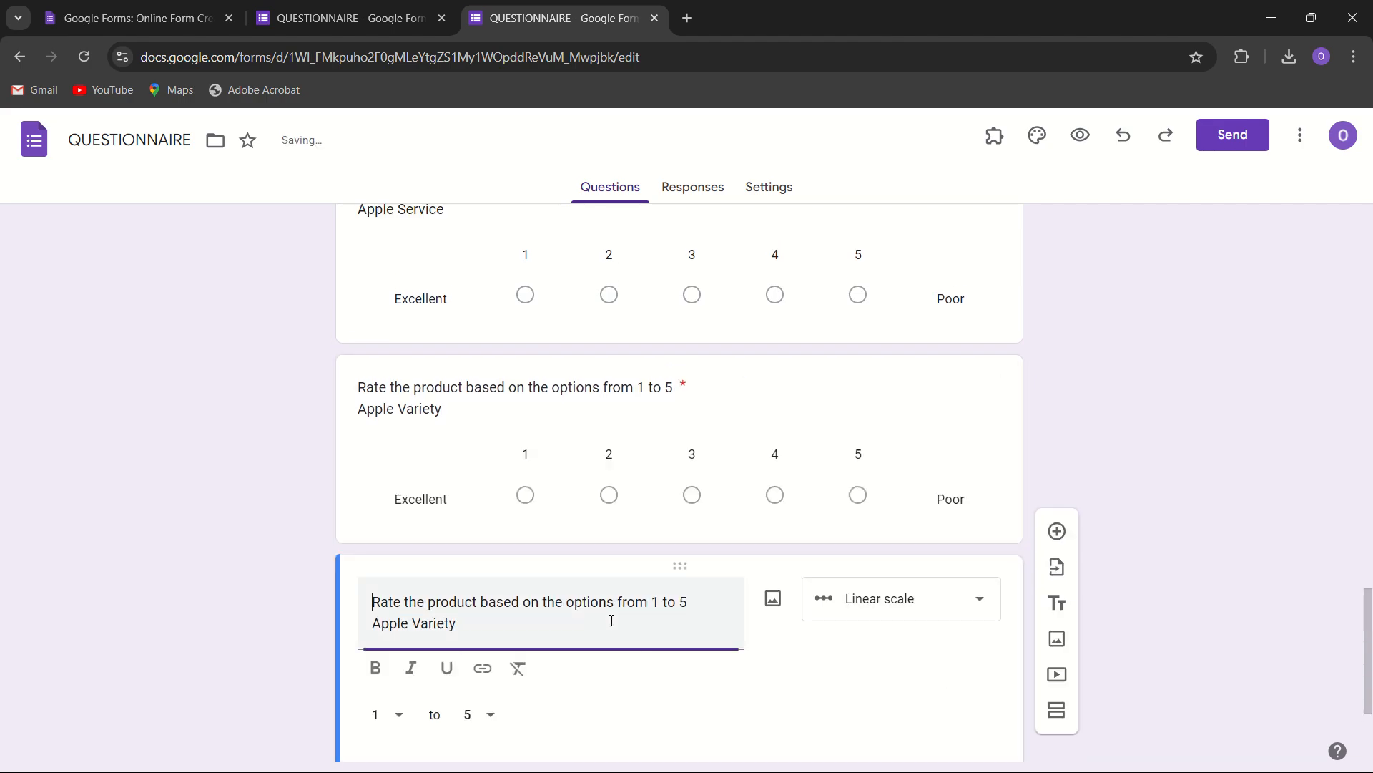
key(BackSpace)
key(BackSpace)
key(BackSpace)
key(BackSpace)
key(BackSpace)
key(BackSpace)
key(BackSpace)
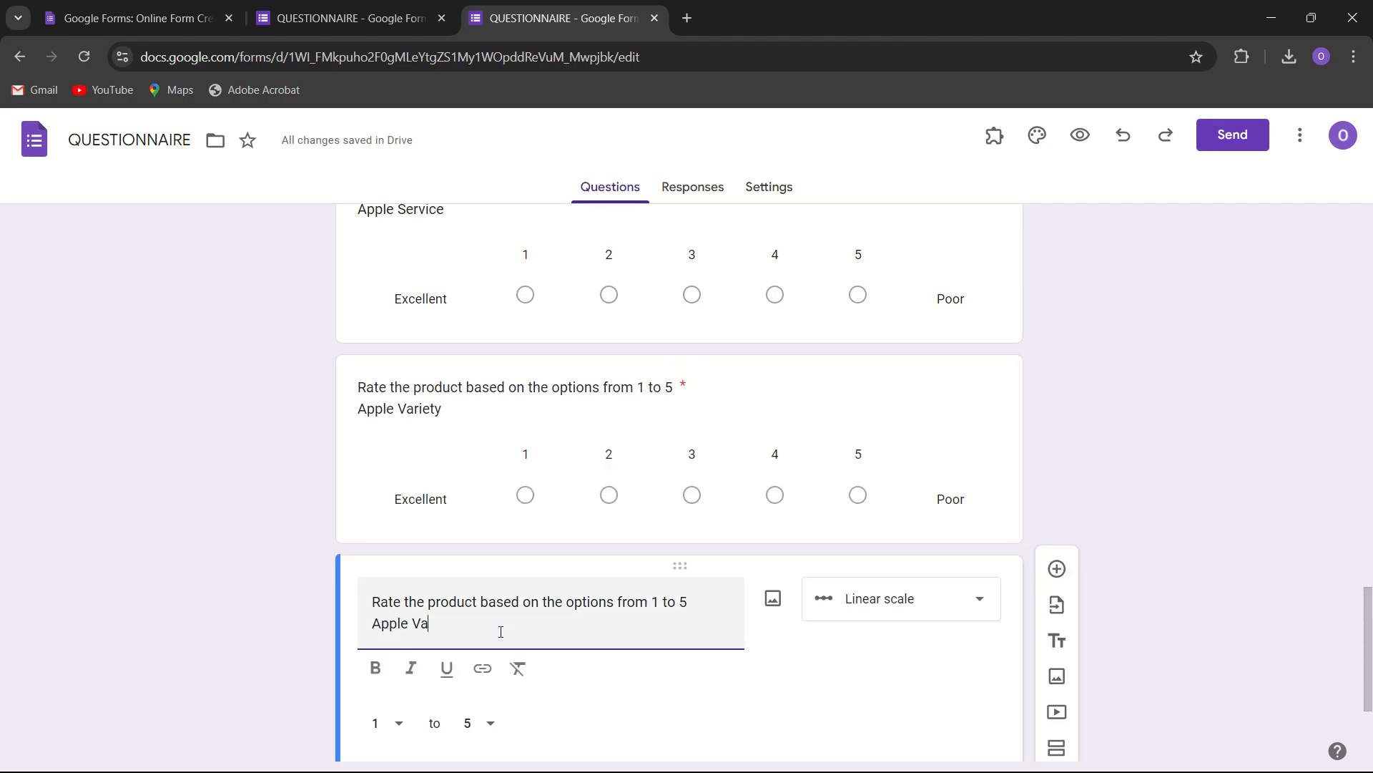
text(Quality)
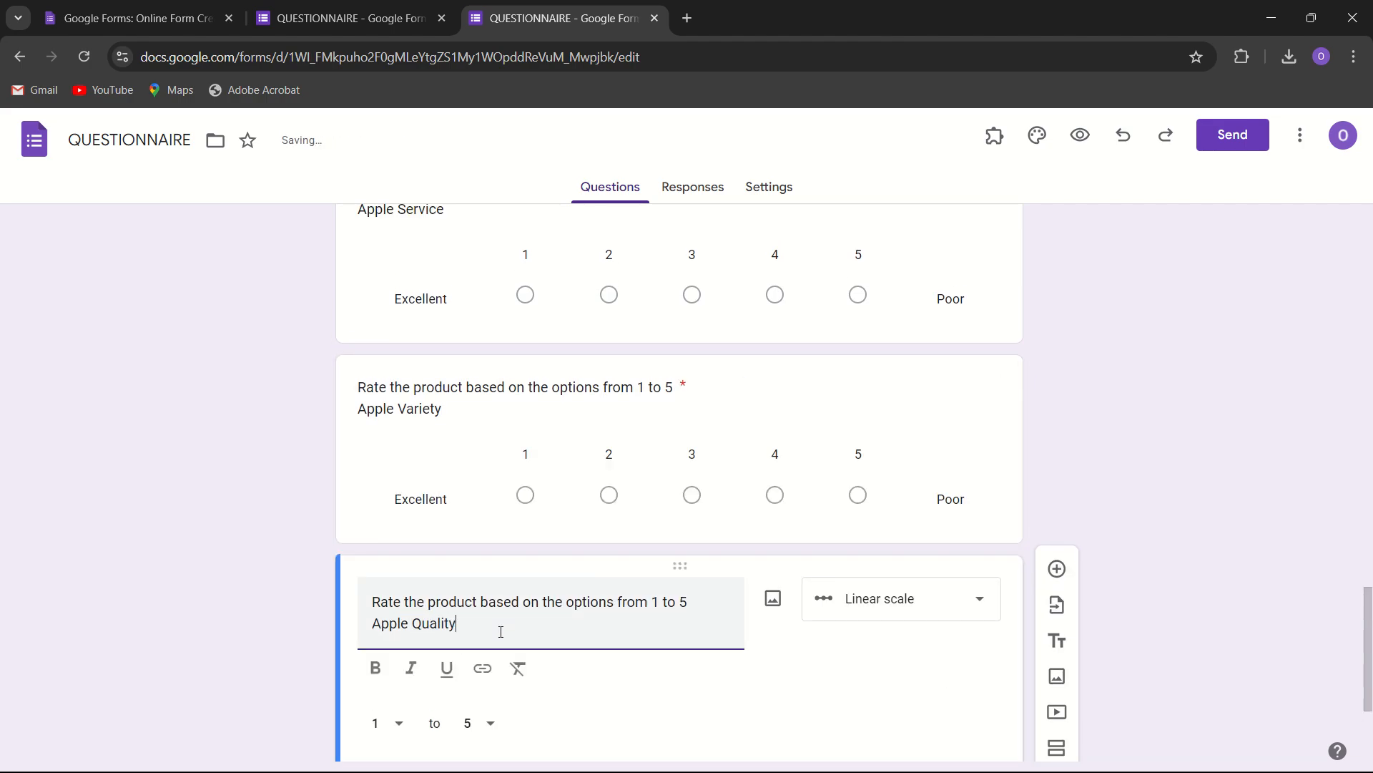
- Duplicate the Apple Quality rating question and change the copy's second title line to "Apple Value for Money"
scroll(521, 664, down, 3)
click(770, 672)
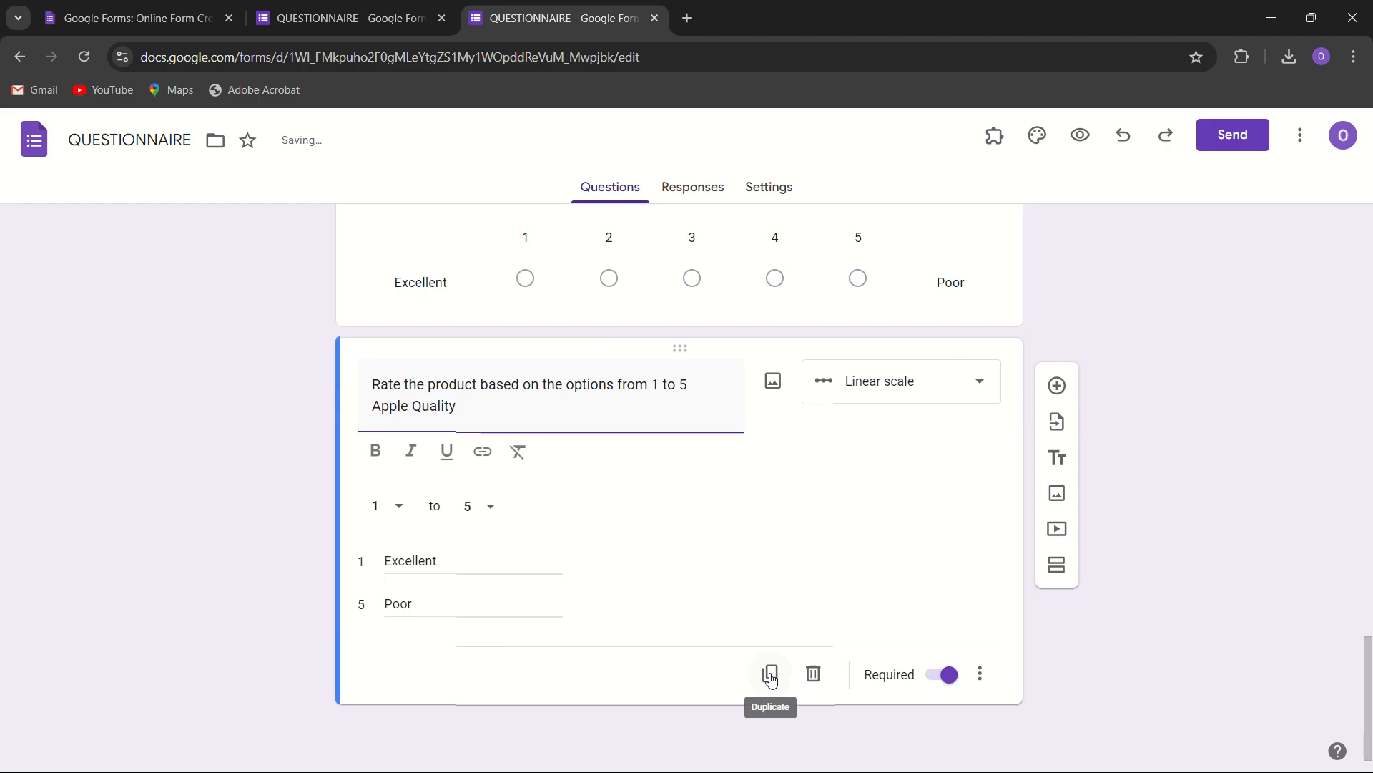
key(BackSpace)
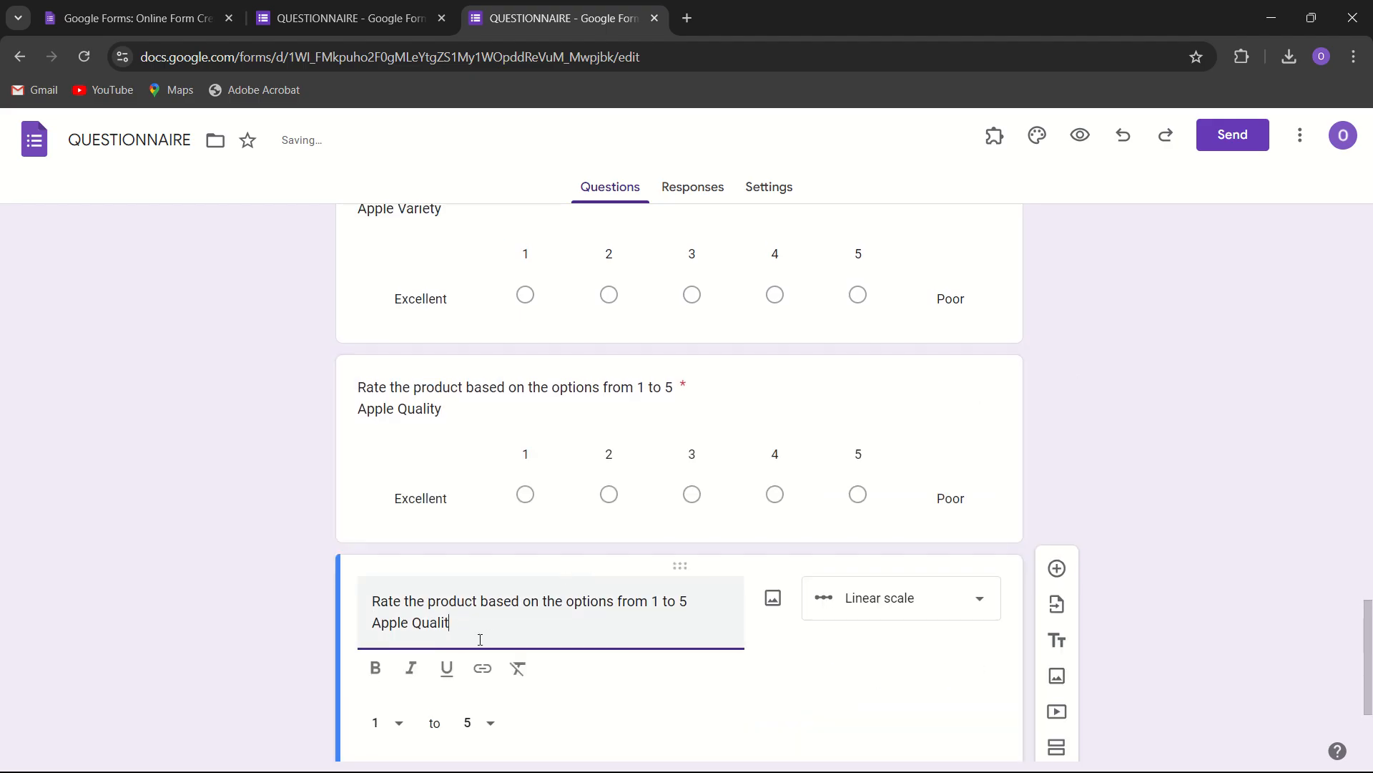
key(BackSpace)
key(BackSpace)
key(BackSpace)
text(Valur)
key(BackSpace)
text(e for )
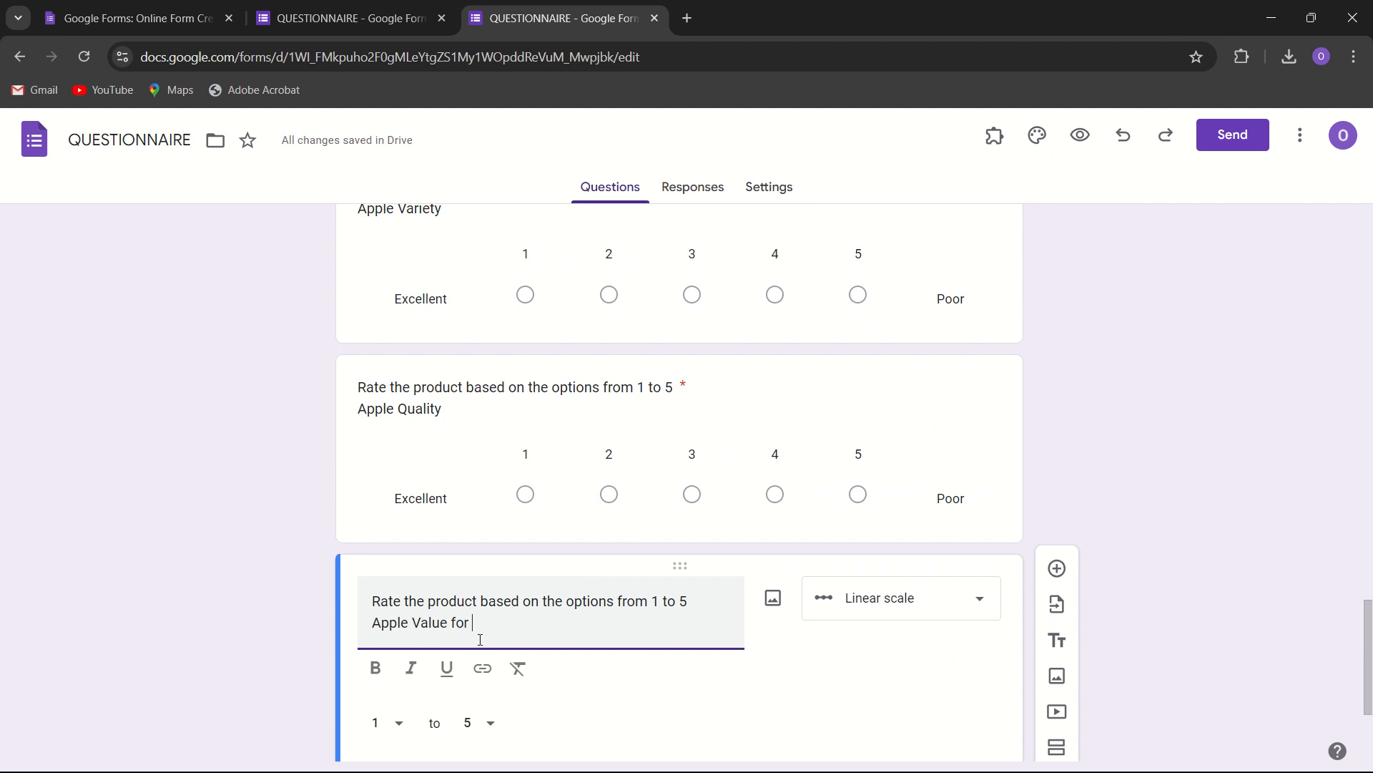
text(Money)
scroll(607, 544, down, 3)
- Open the form's theme settings and examine the font choices for header, question and text
scroll(935, 485, up, 10)
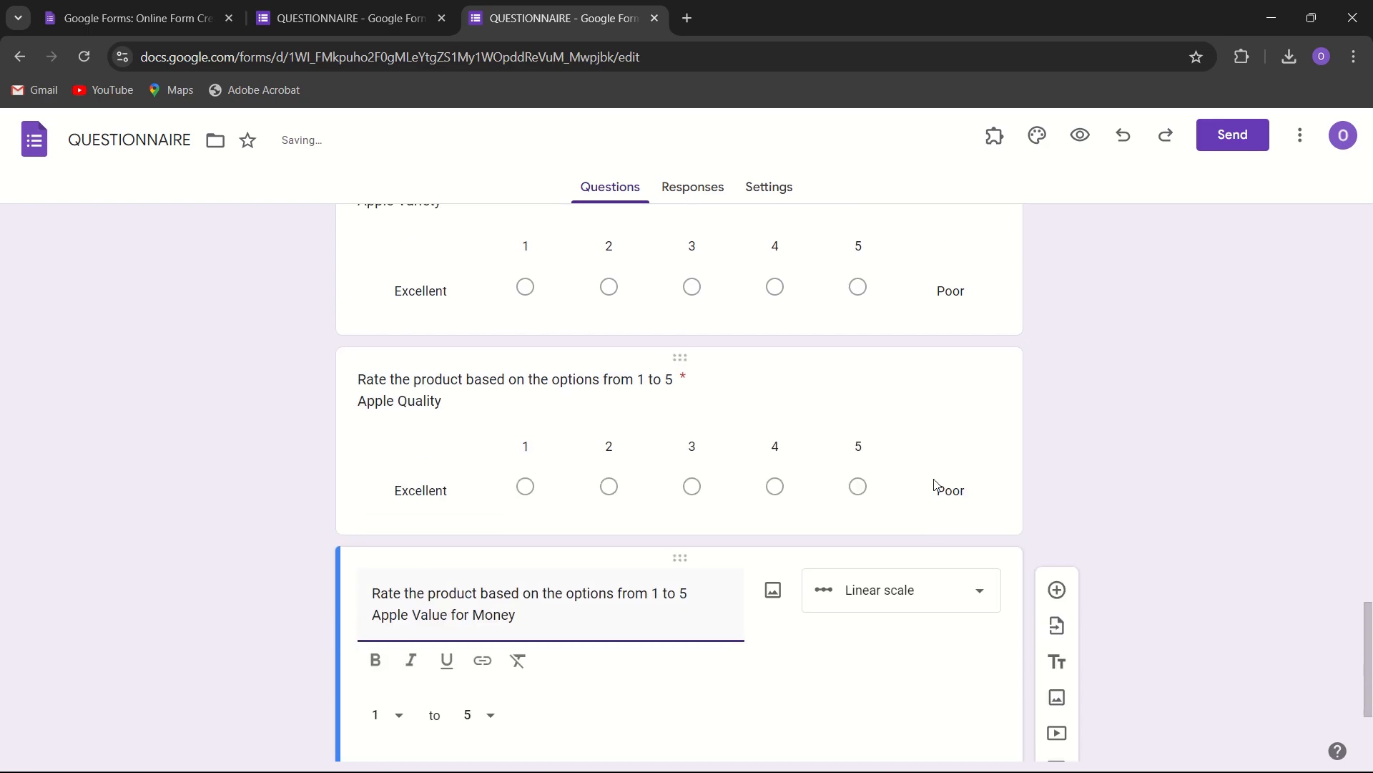
scroll(933, 479, up, 10)
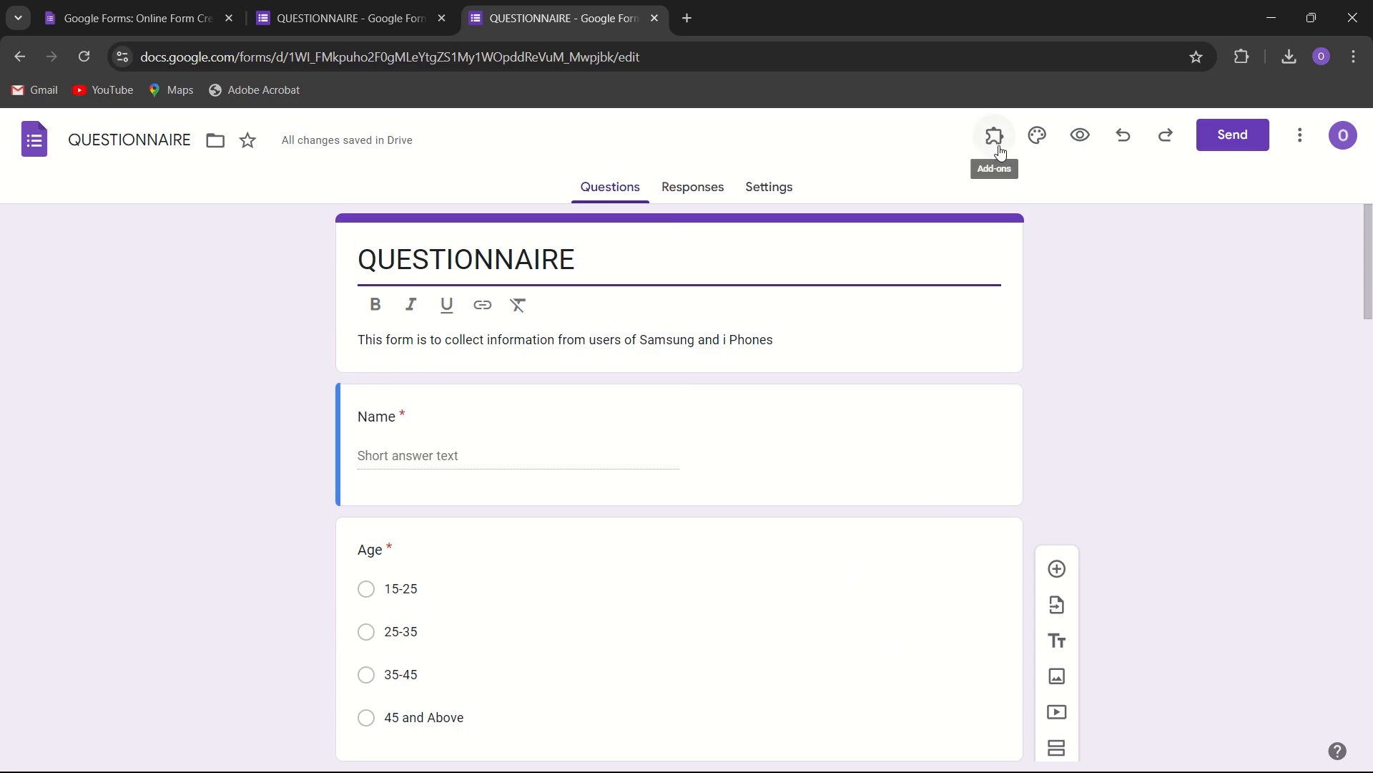
click(1036, 136)
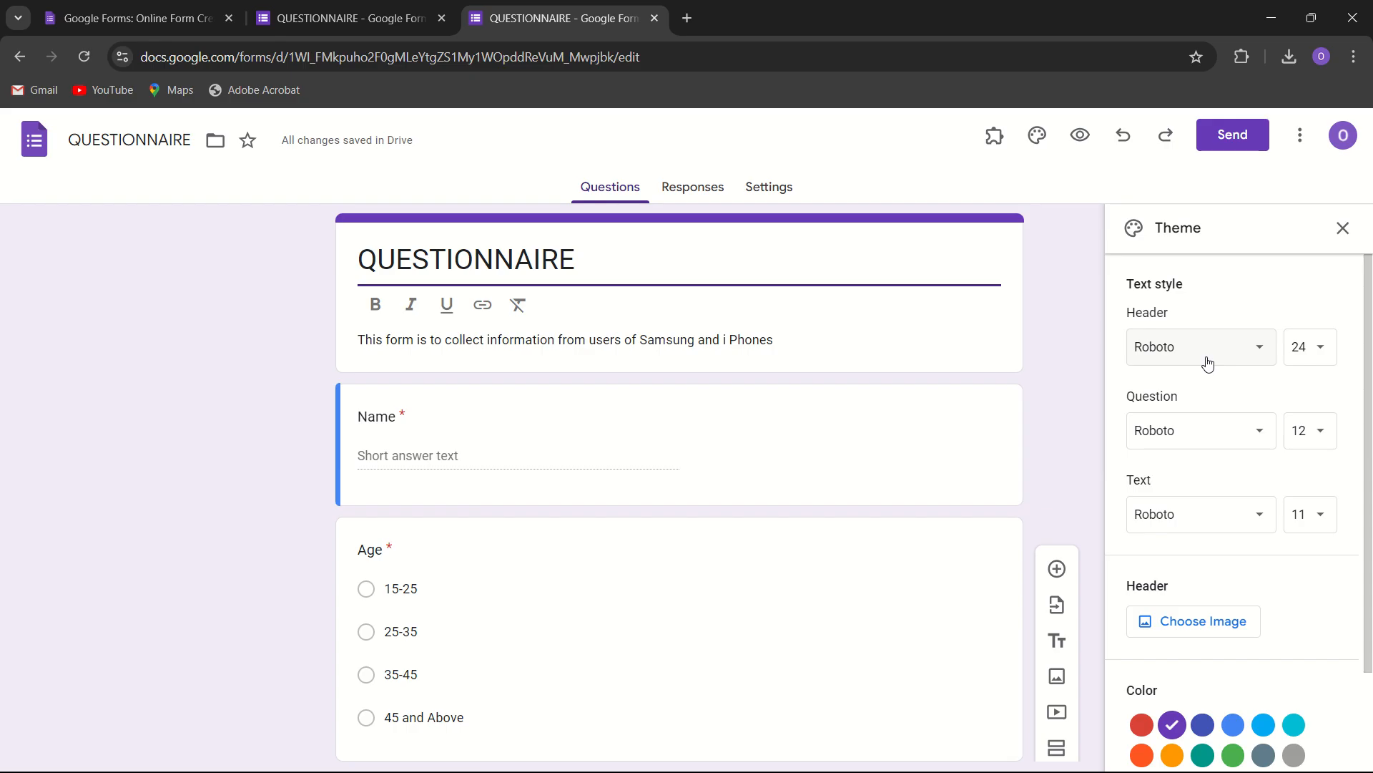
click(1257, 348)
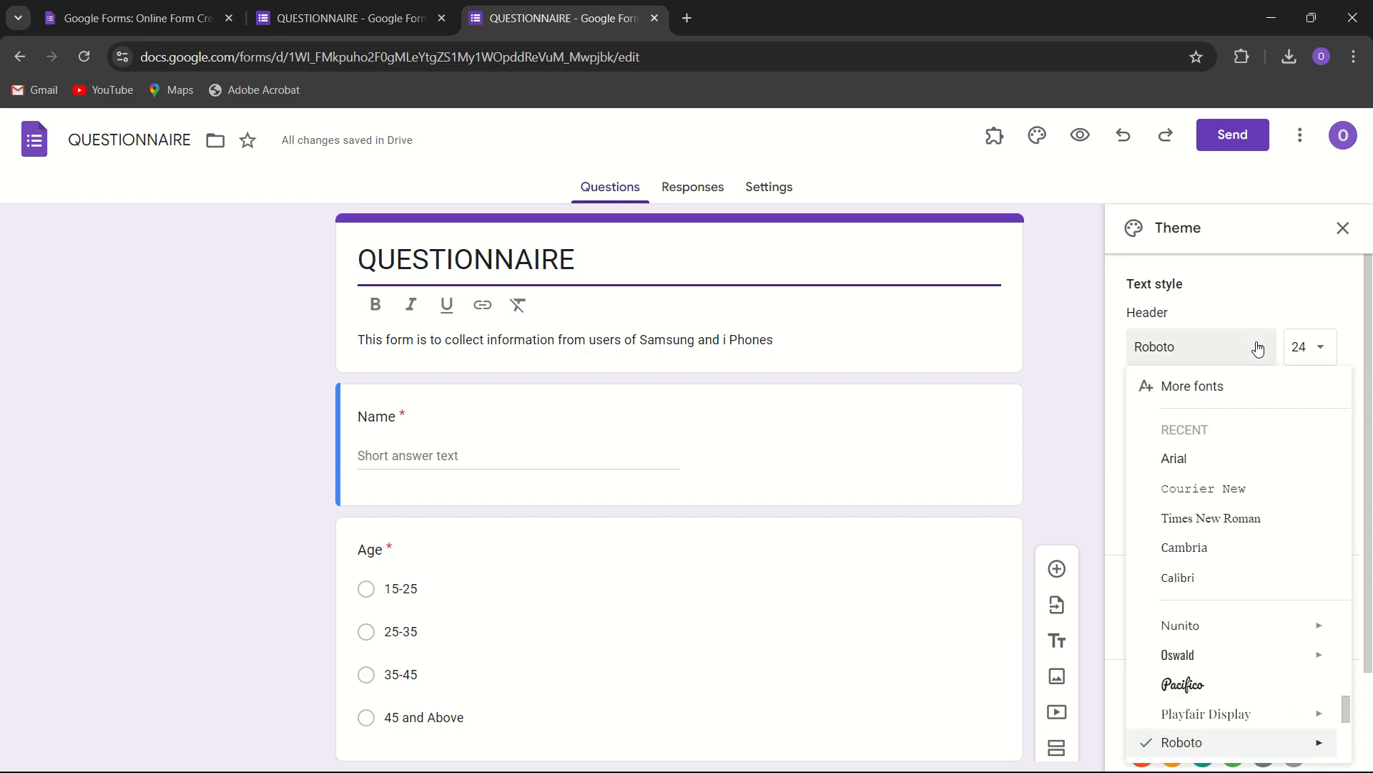
click(1257, 348)
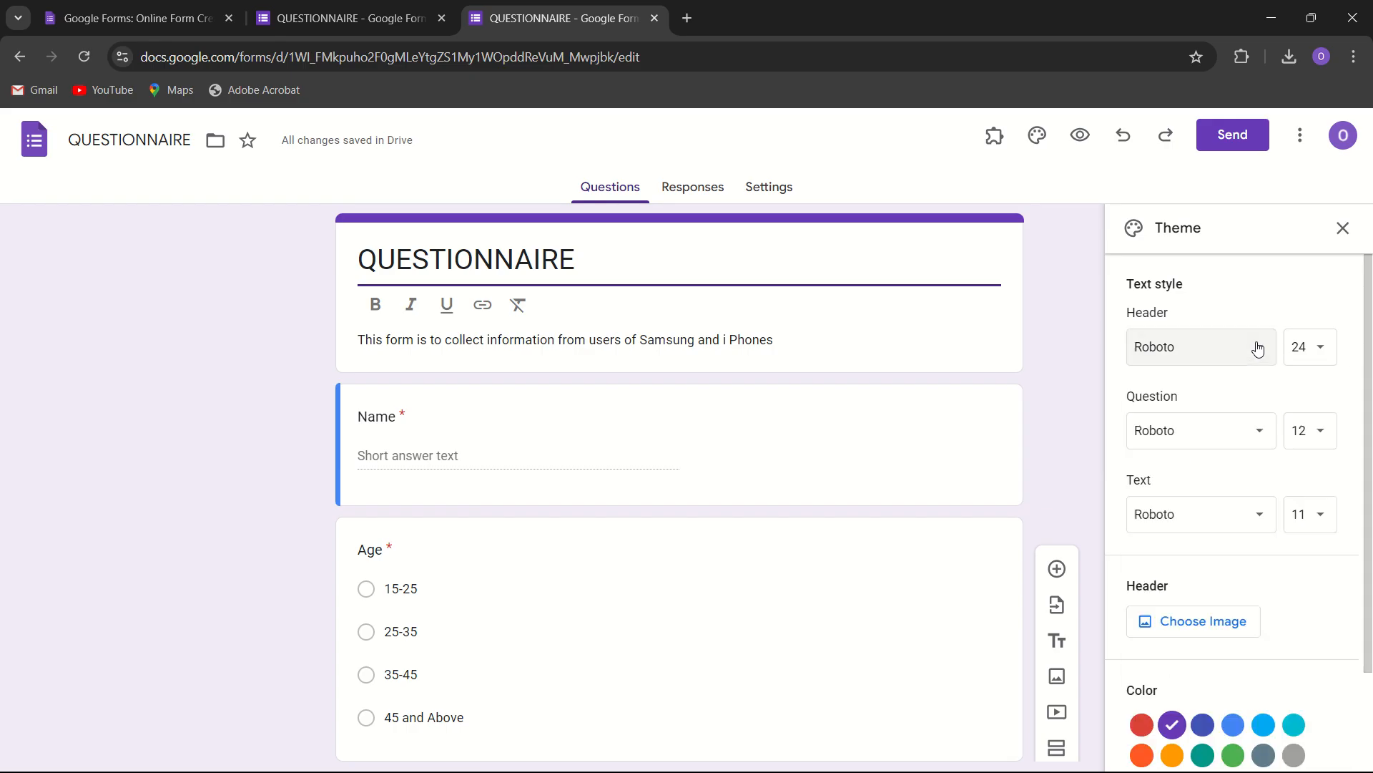
click(1260, 437)
click(1260, 437)
scroll(1256, 432, down, 2)
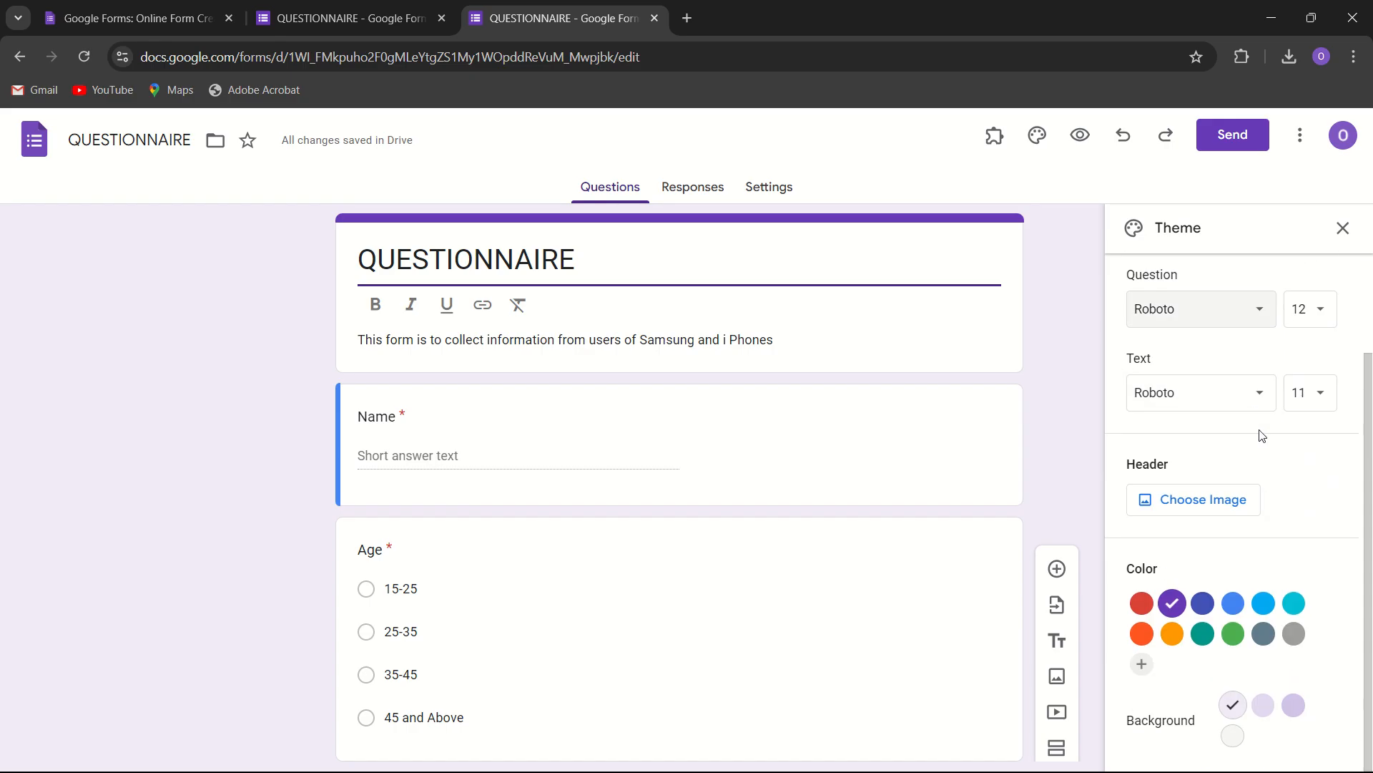
click(1258, 401)
click(1258, 403)
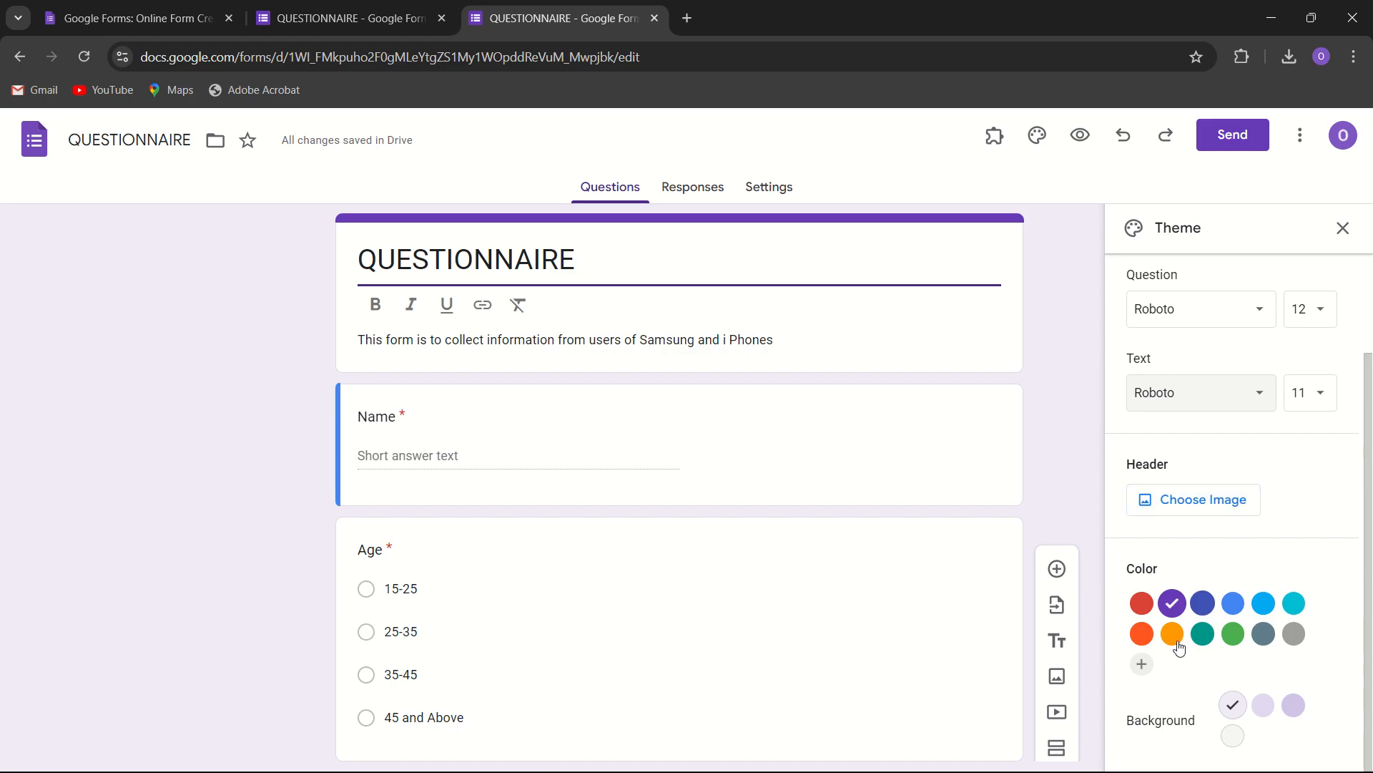
- Try red, orange, teal, light blue and blue gray as the form's theme colour
click(1142, 605)
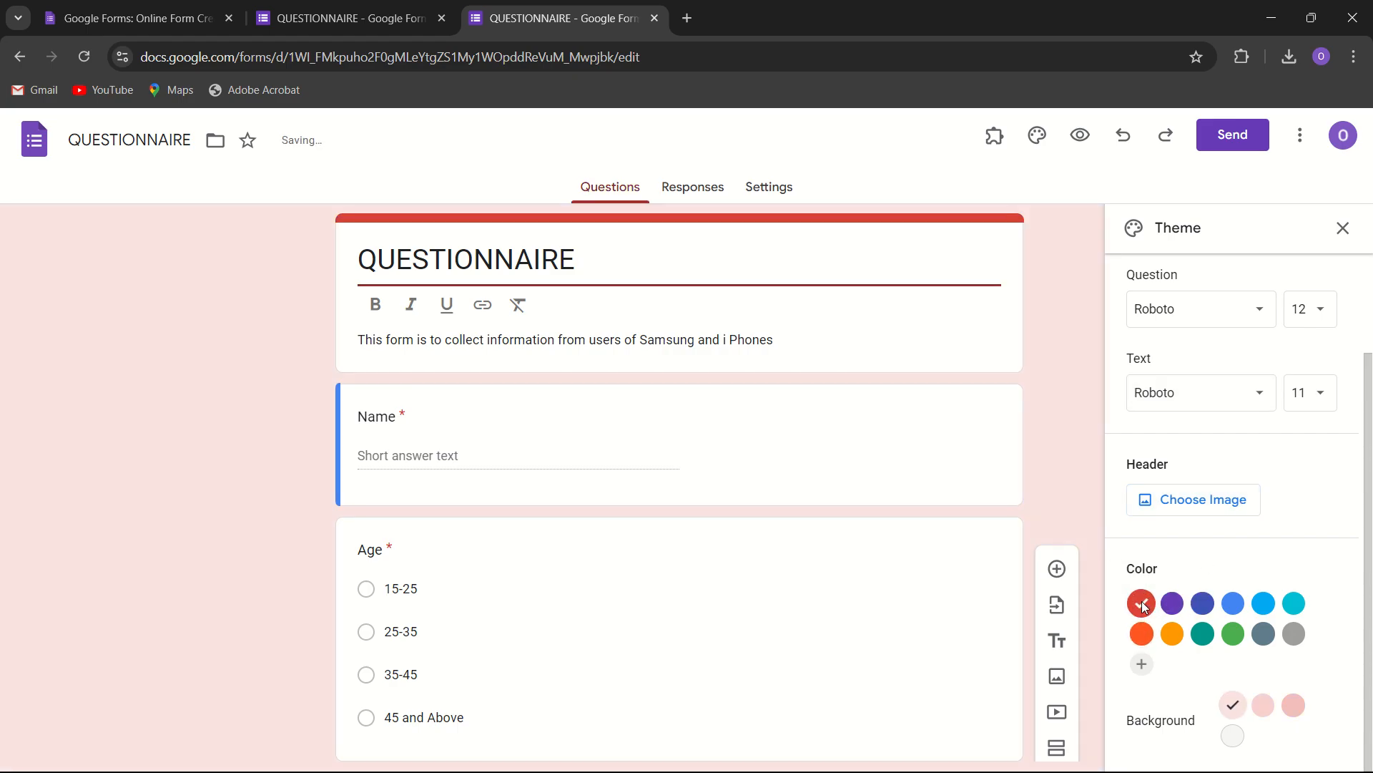
click(1145, 639)
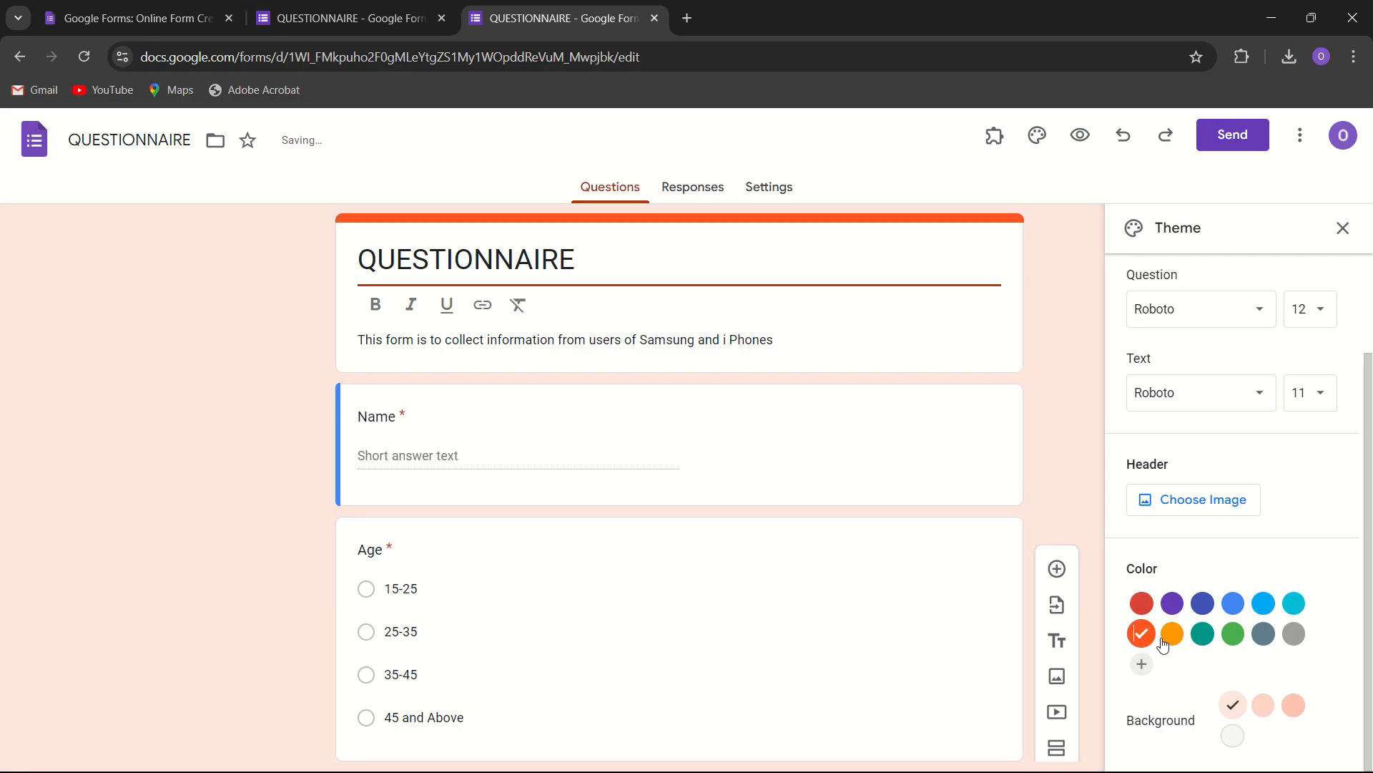
click(1170, 638)
click(1205, 642)
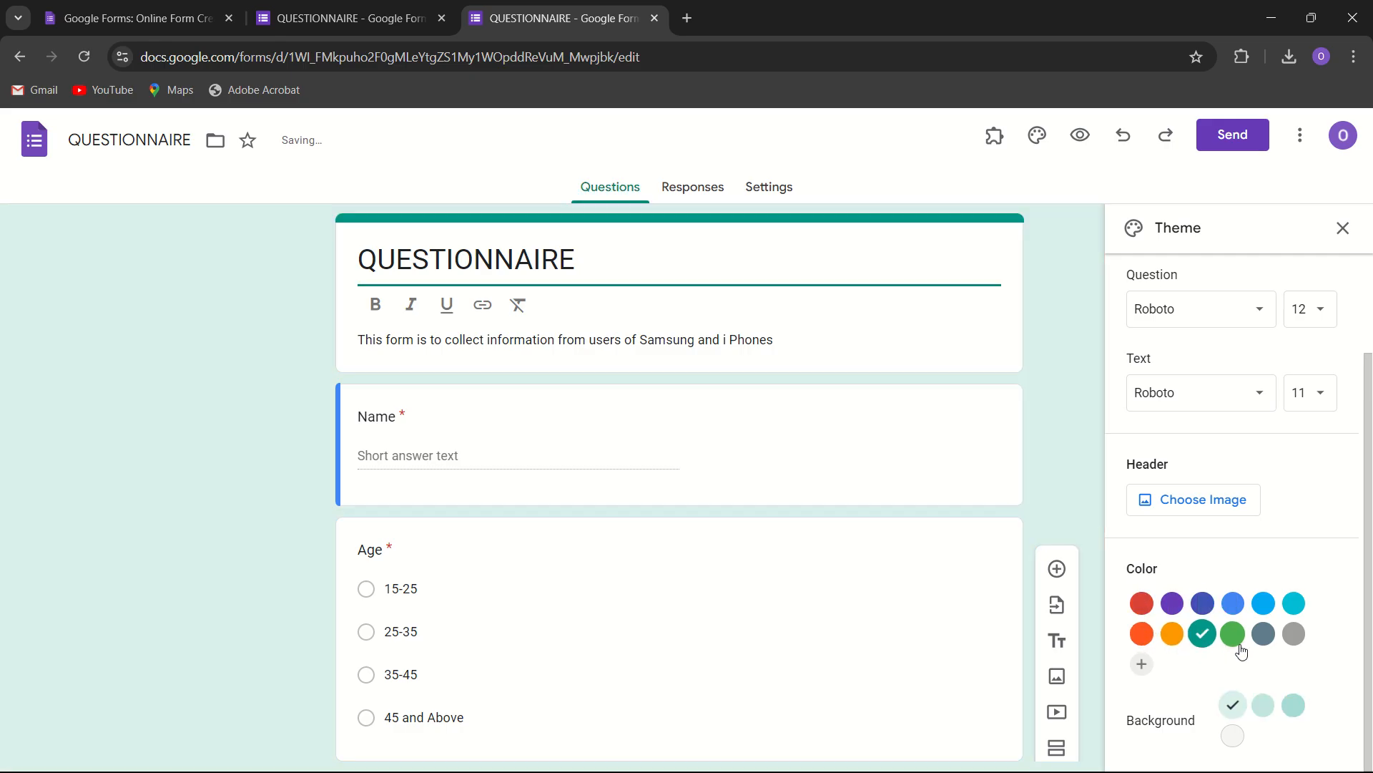
click(1266, 608)
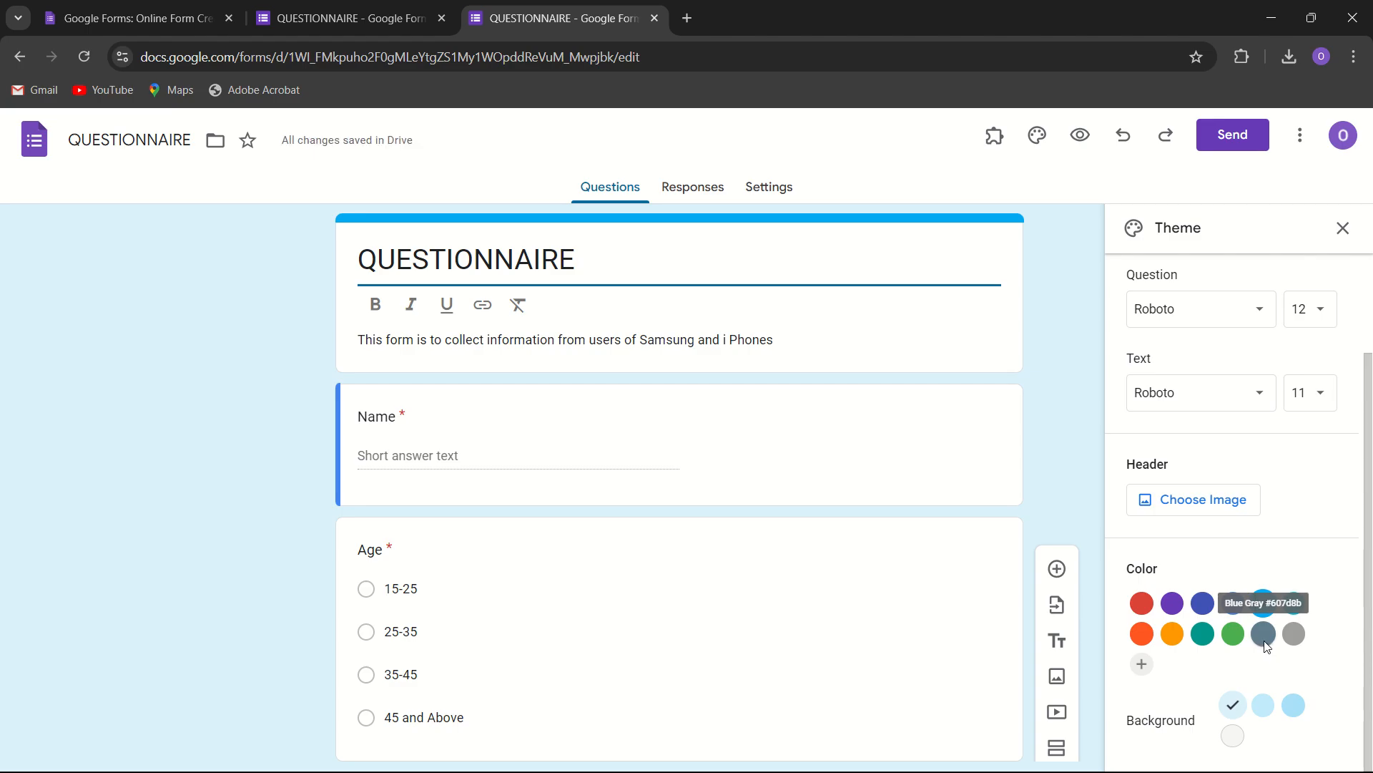
click(1263, 635)
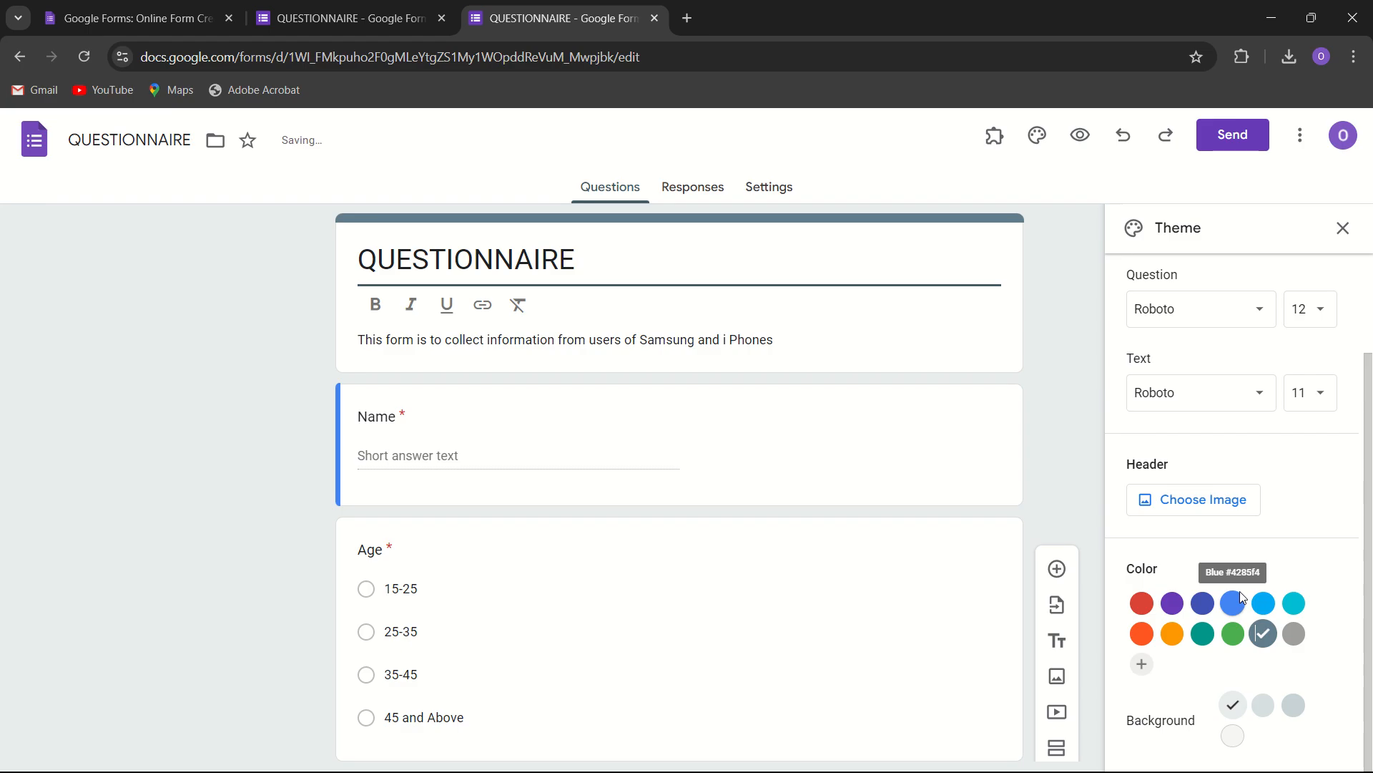
- Set the form's theme colour to dark blue with the darkest matching background shade, and close the theme settings
click(1202, 605)
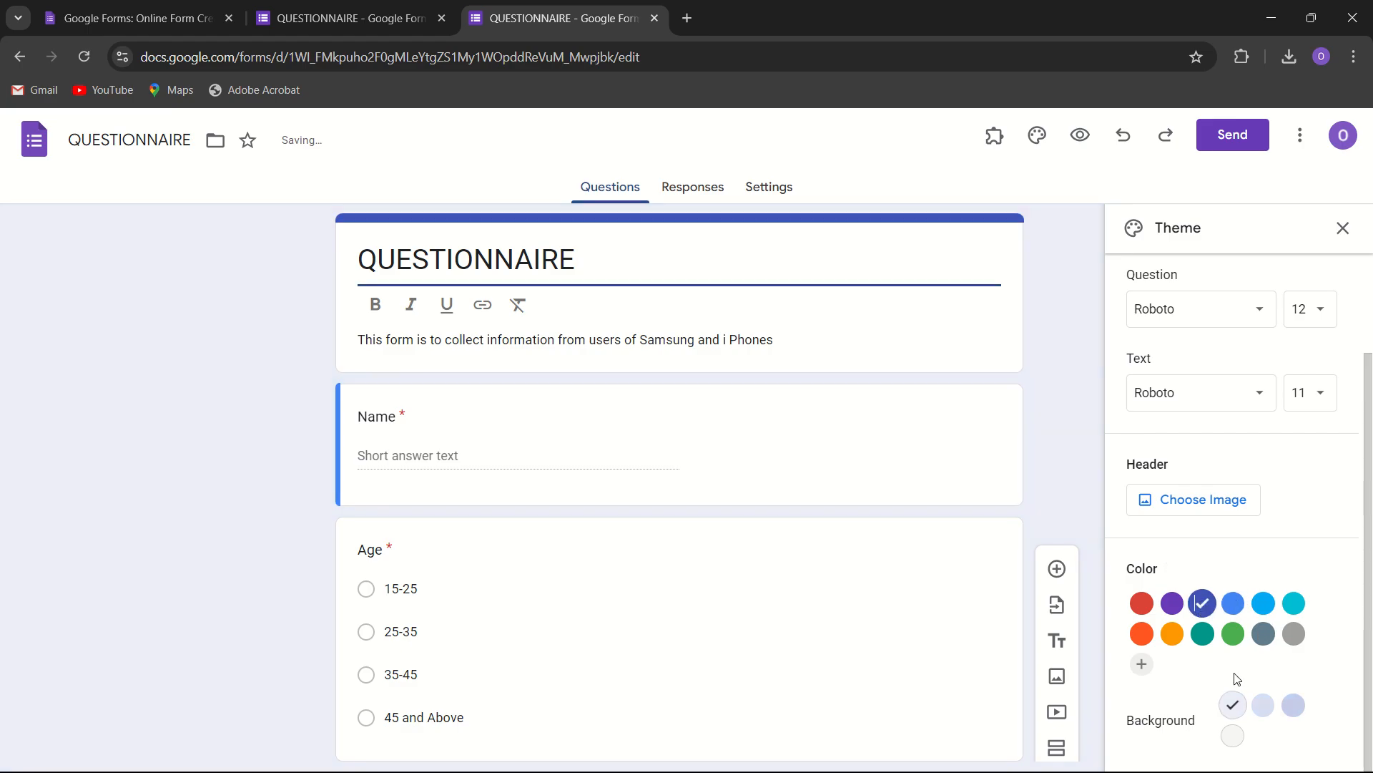
click(1274, 715)
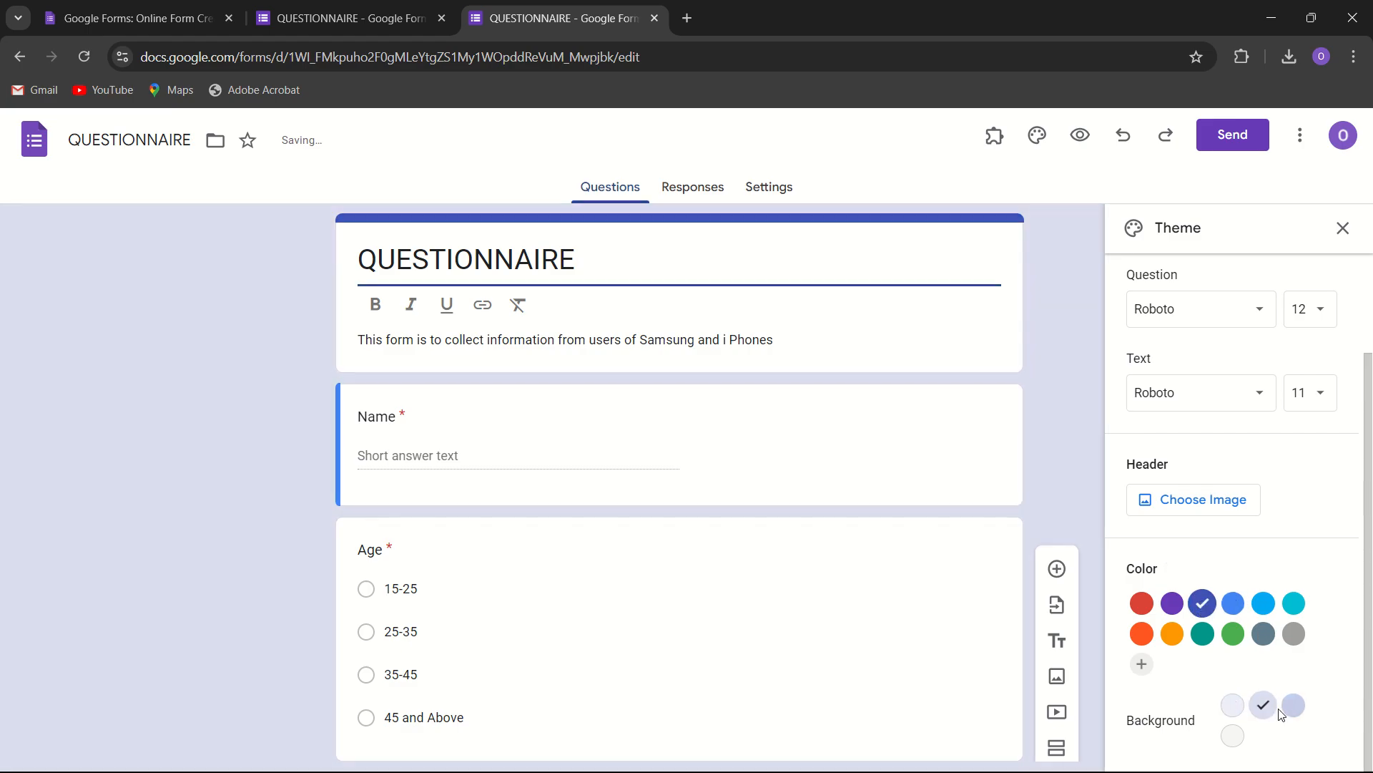
click(1294, 705)
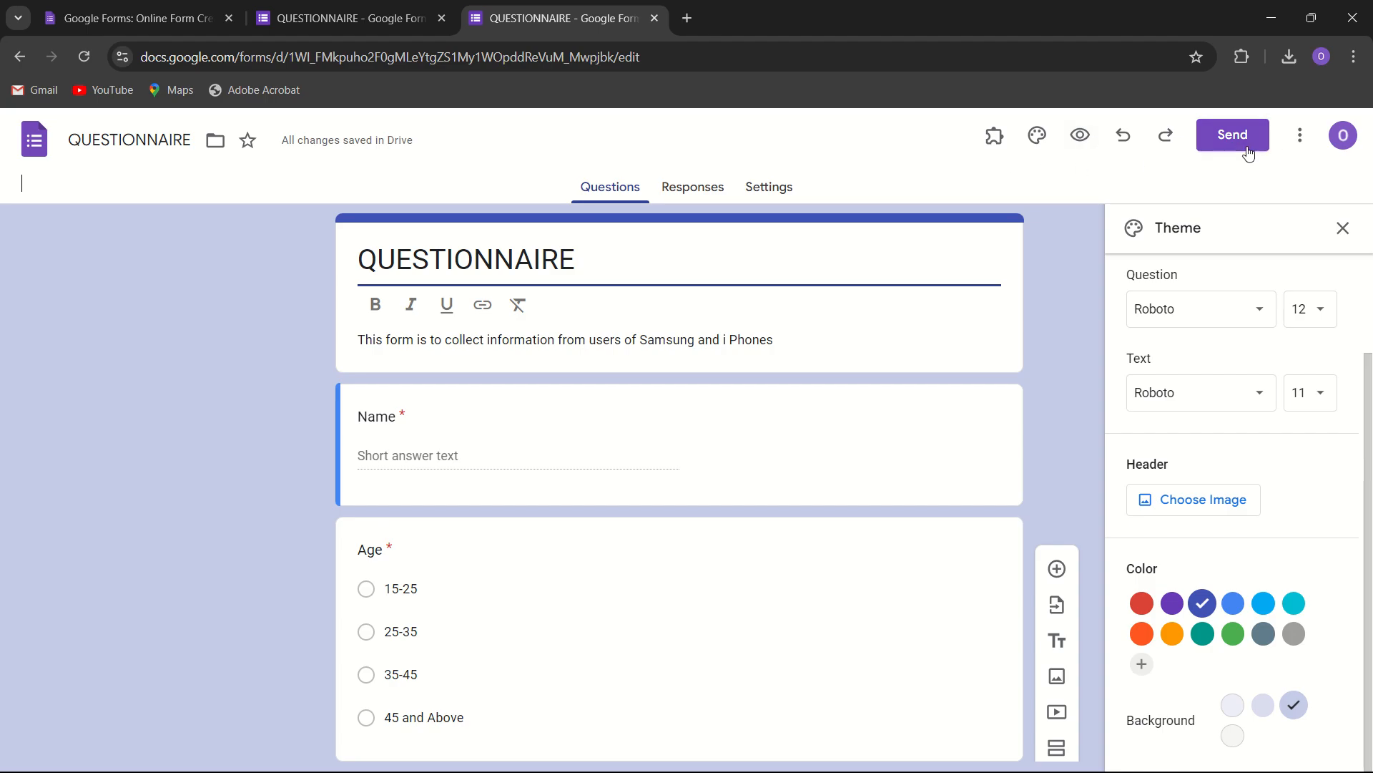
click(1343, 229)
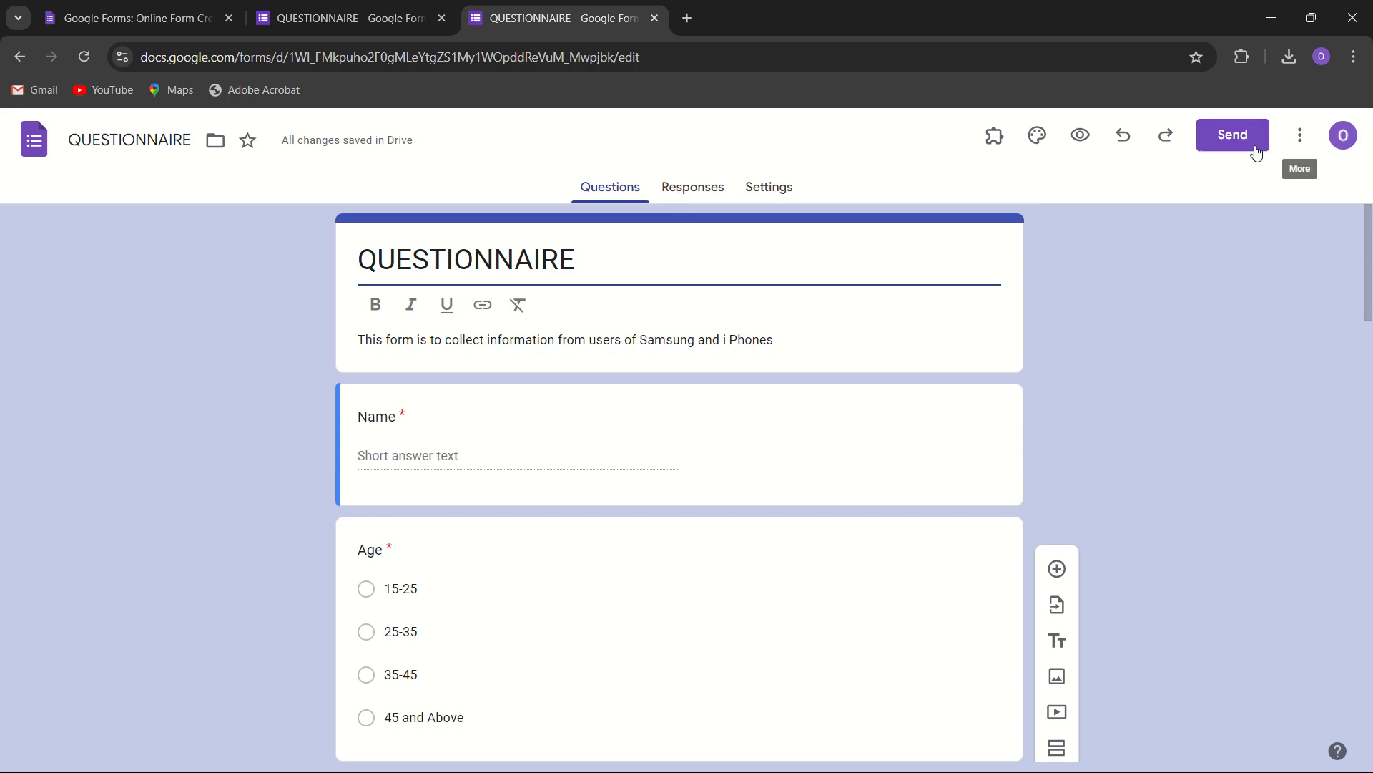
- Open the form's settings, try making the form a quiz, and turn the quiz option back off
click(784, 198)
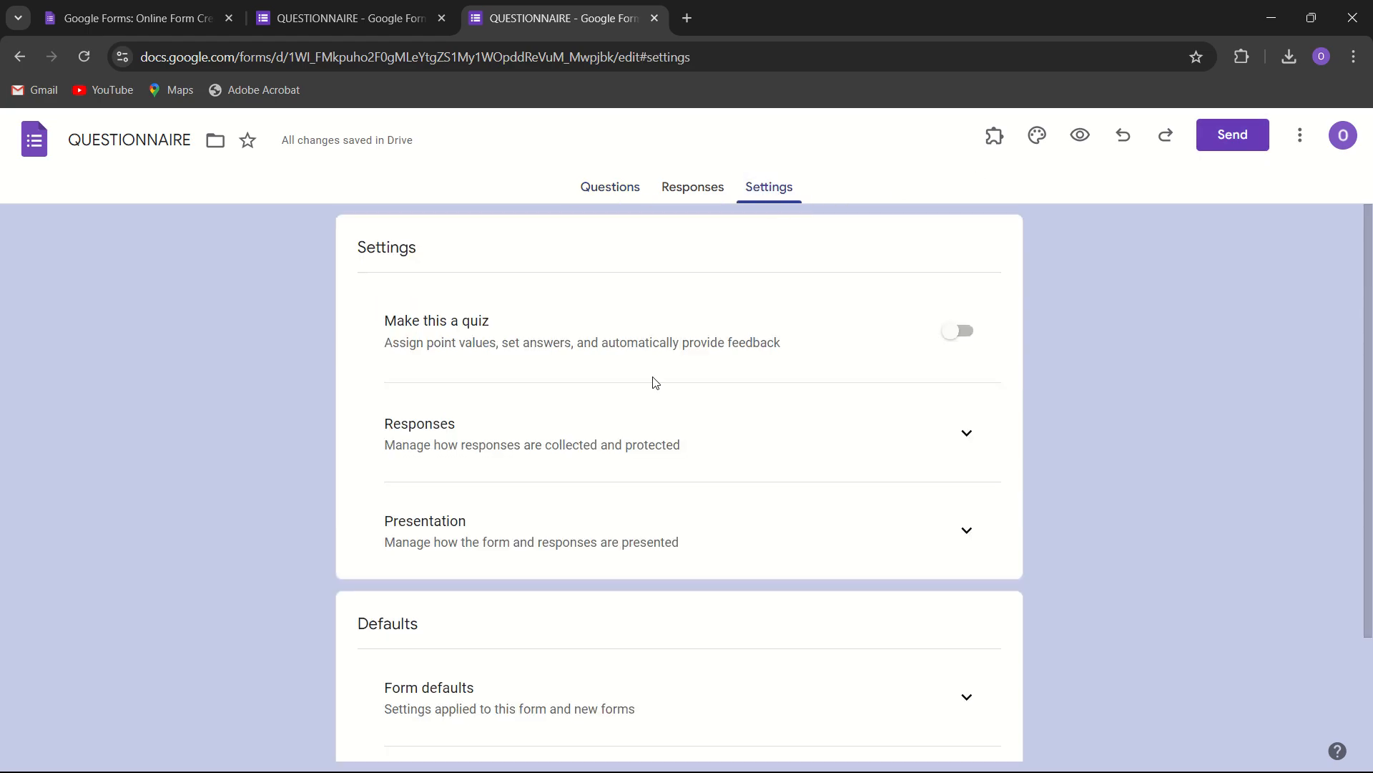
scroll(655, 383, down, 2)
scroll(655, 383, up, 2)
click(954, 330)
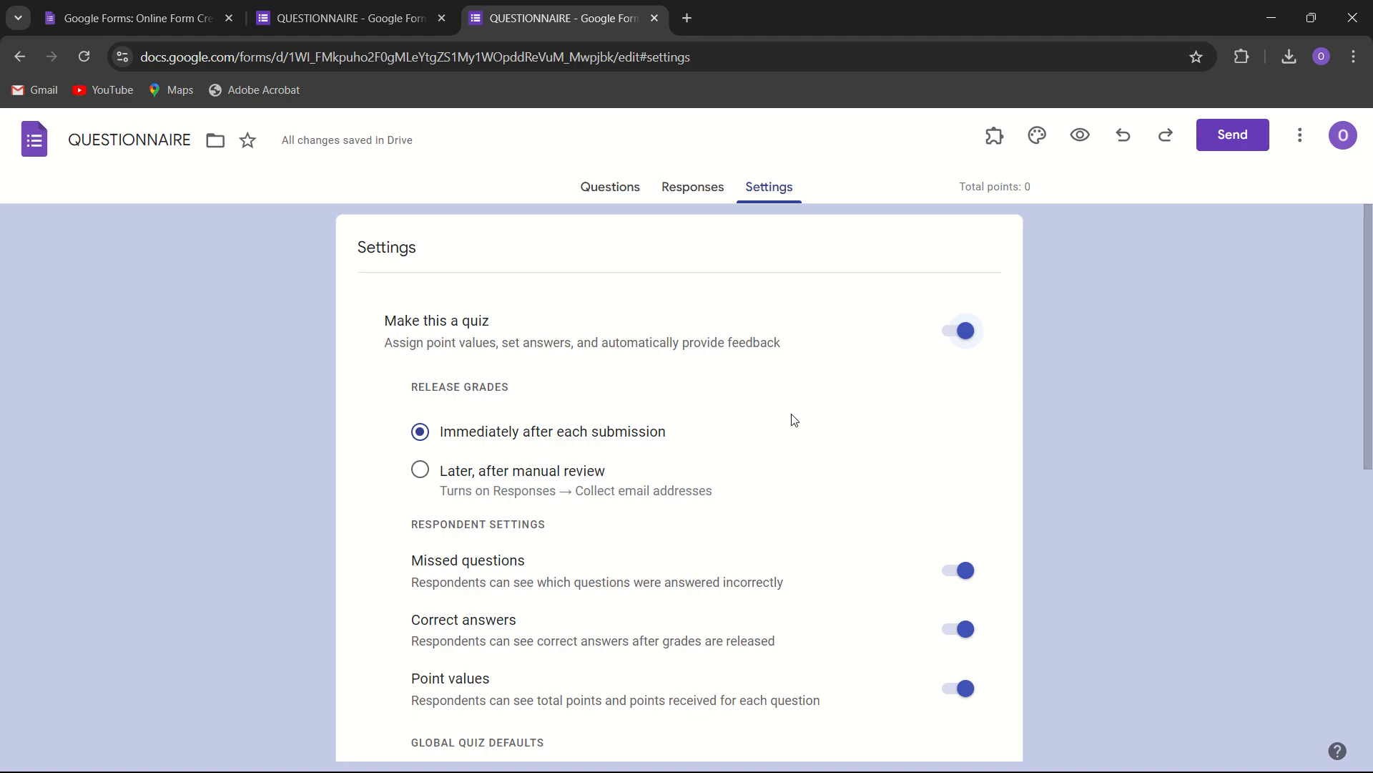
click(957, 333)
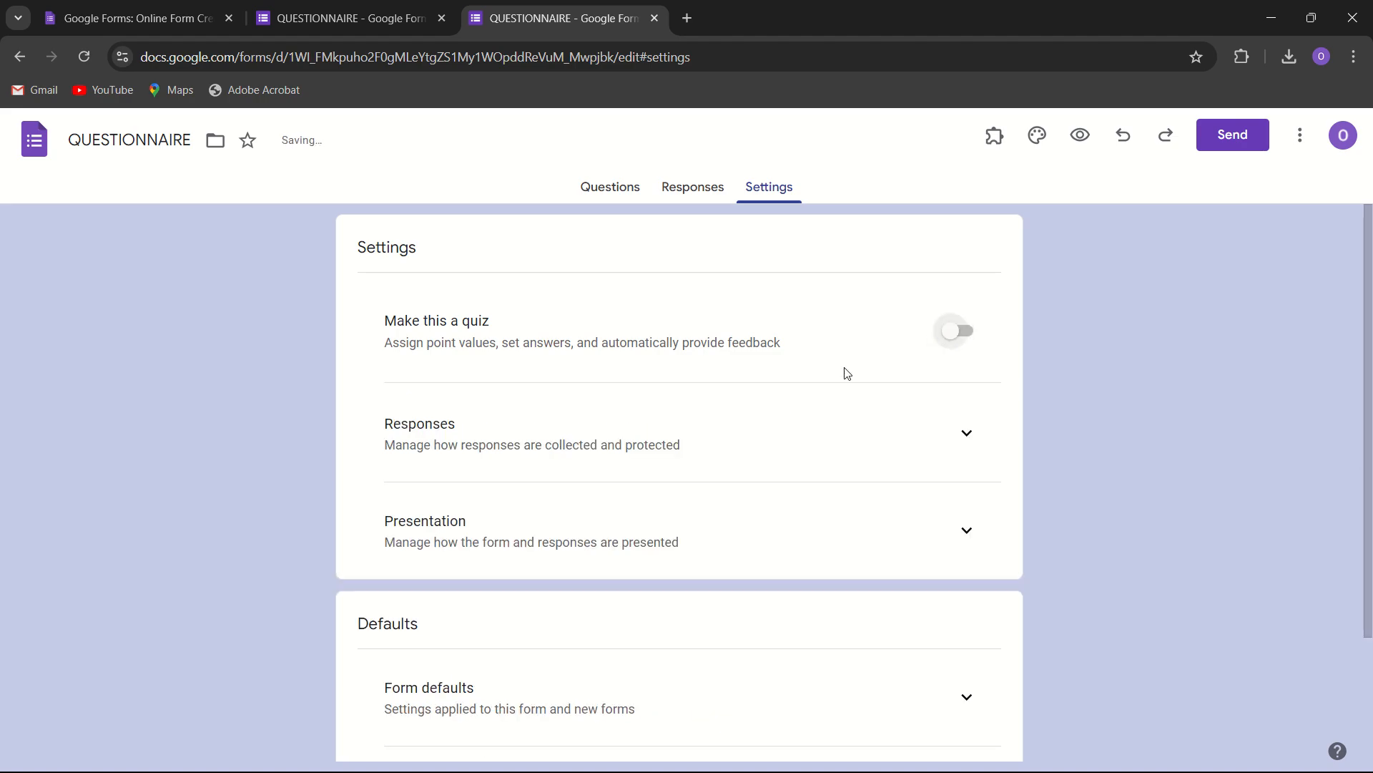
- Expand the response settings and examine the options for collecting email addresses without changing the selection
click(967, 434)
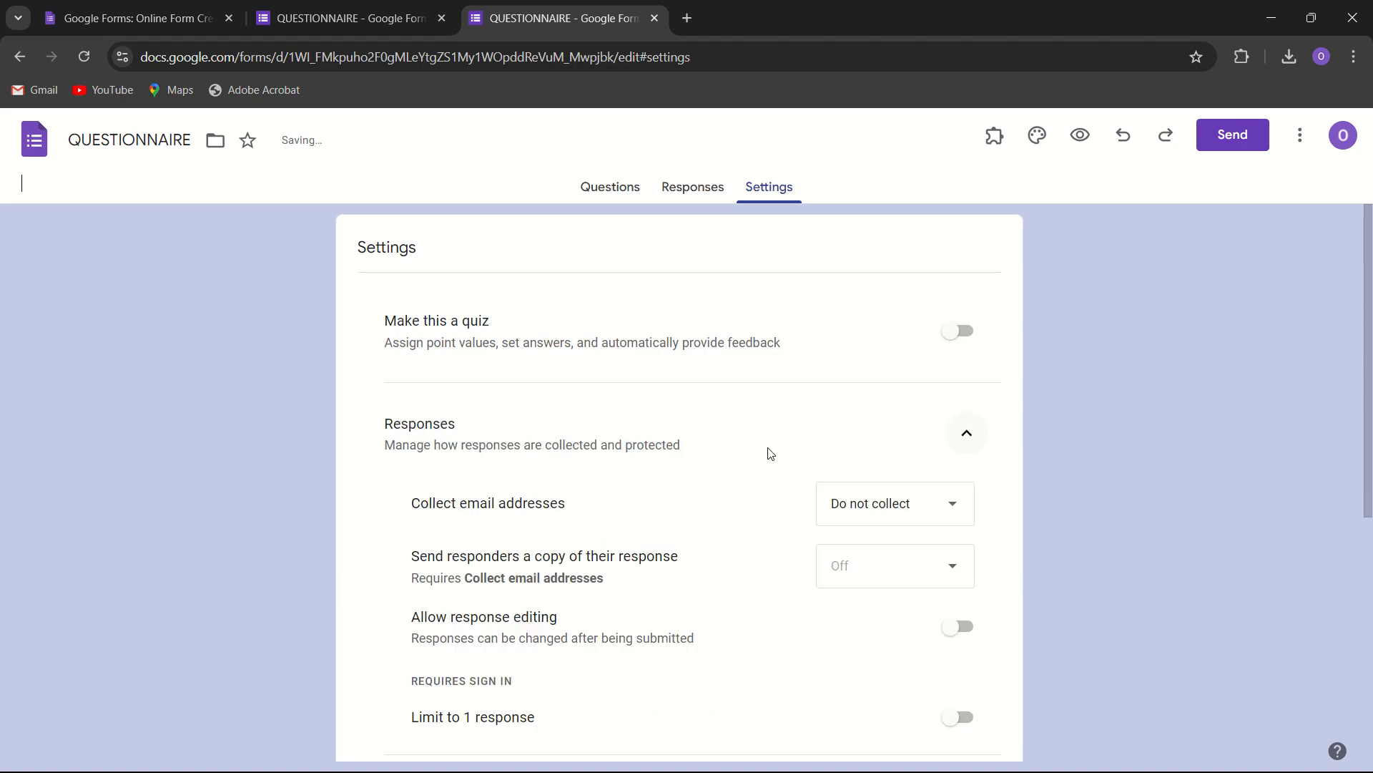
scroll(768, 452, down, 1)
scroll(771, 452, down, 1)
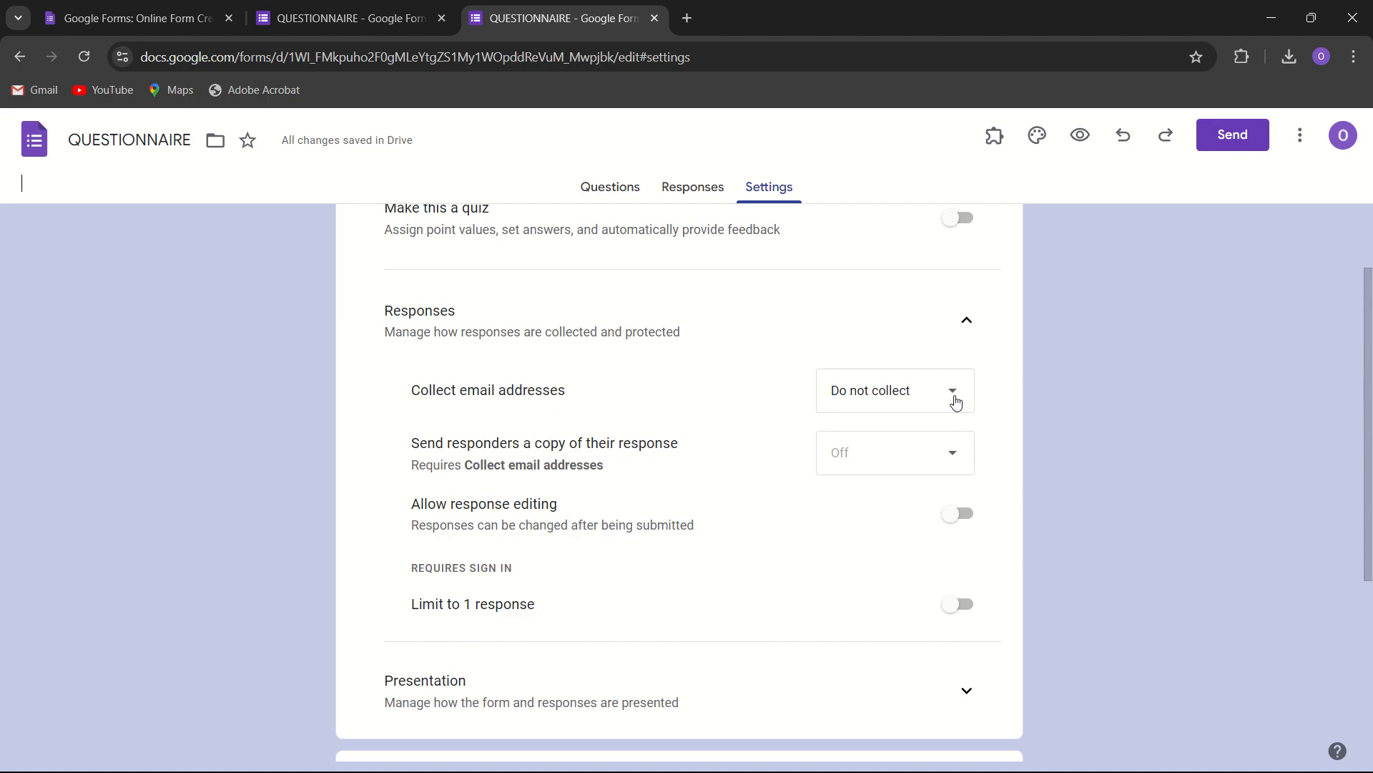
click(956, 403)
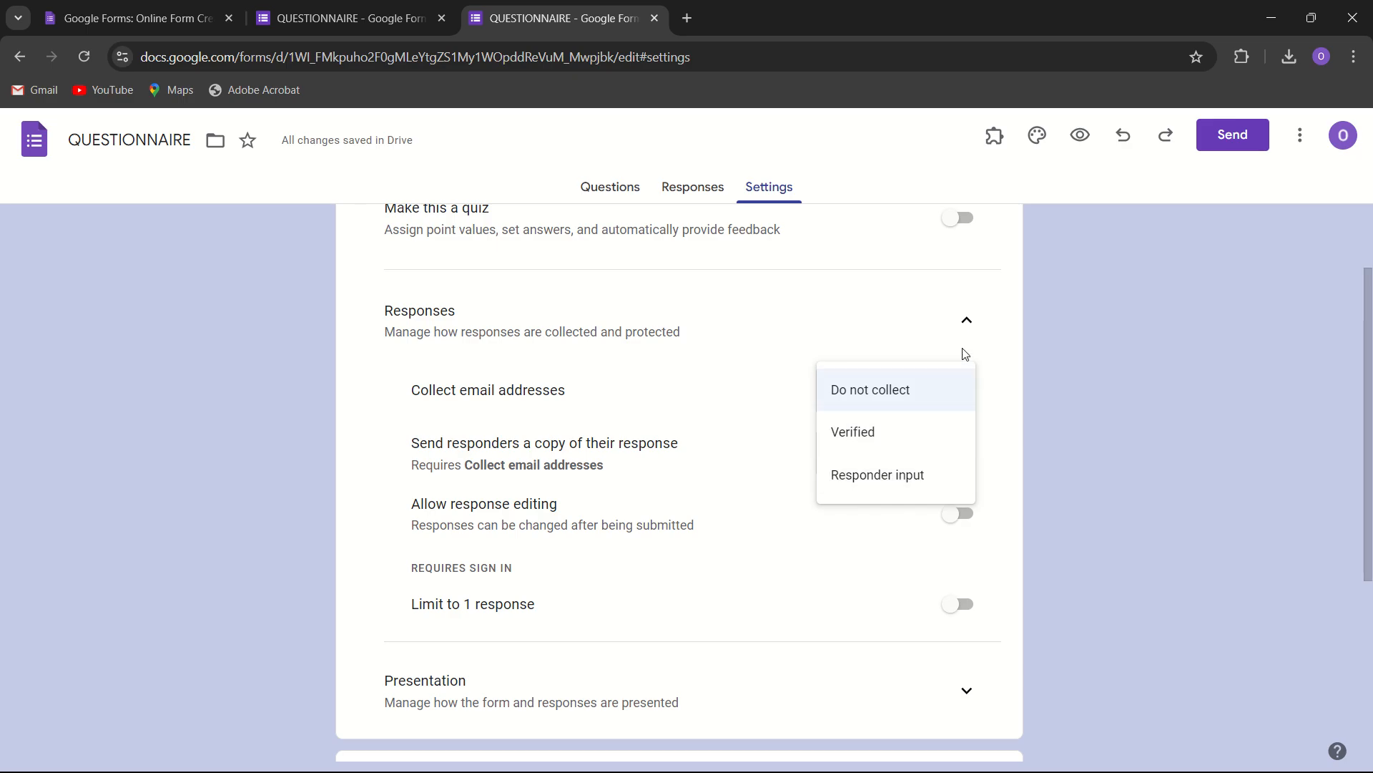
click(989, 349)
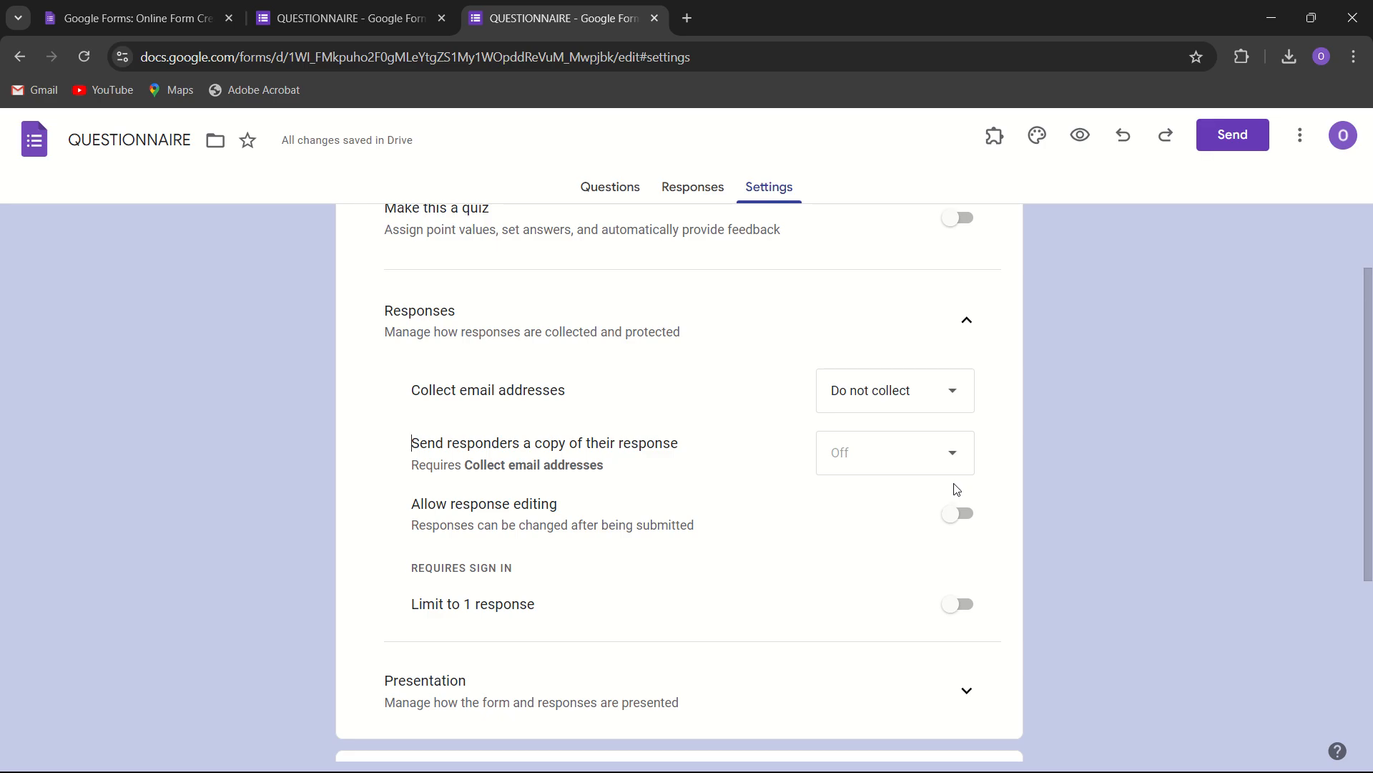
- Try allowing response editing in the response settings, and turn the option back off
scroll(938, 504, down, 2)
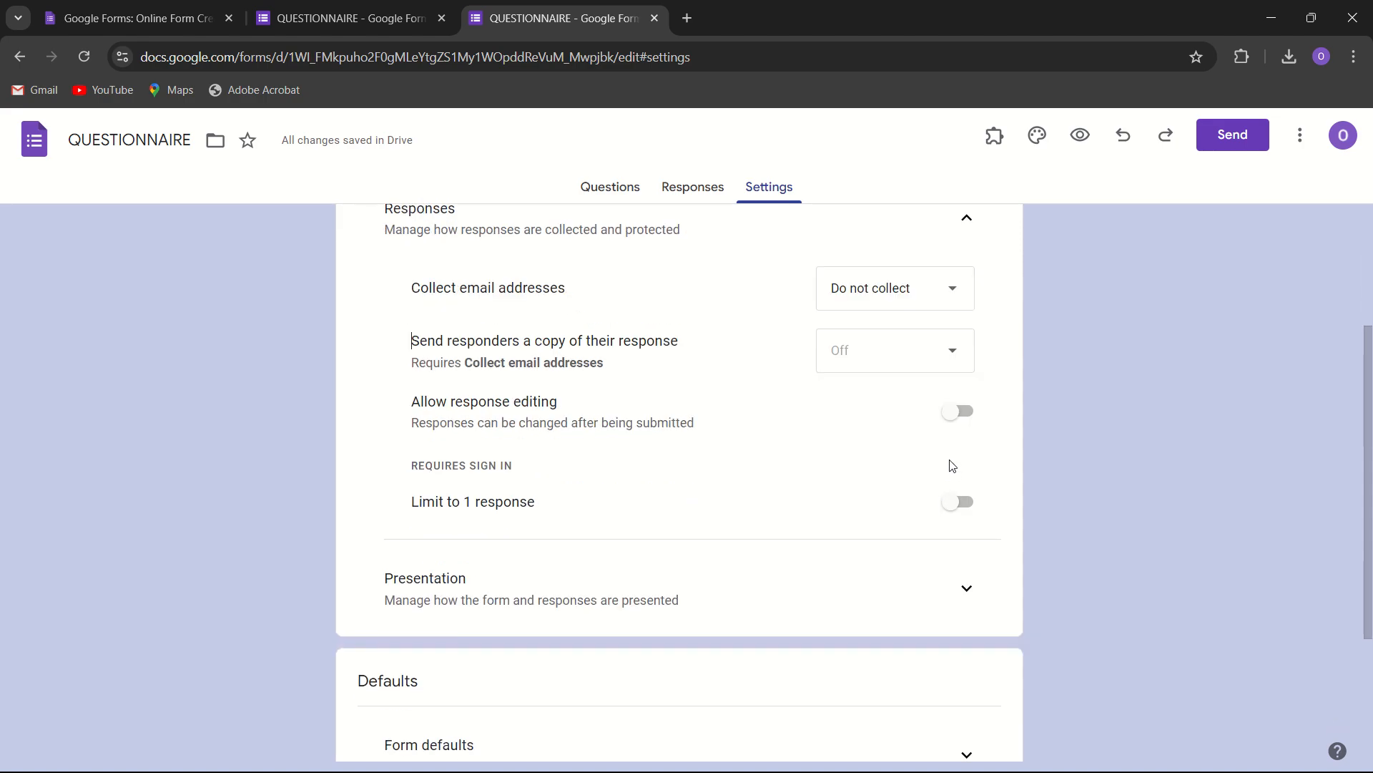
click(971, 419)
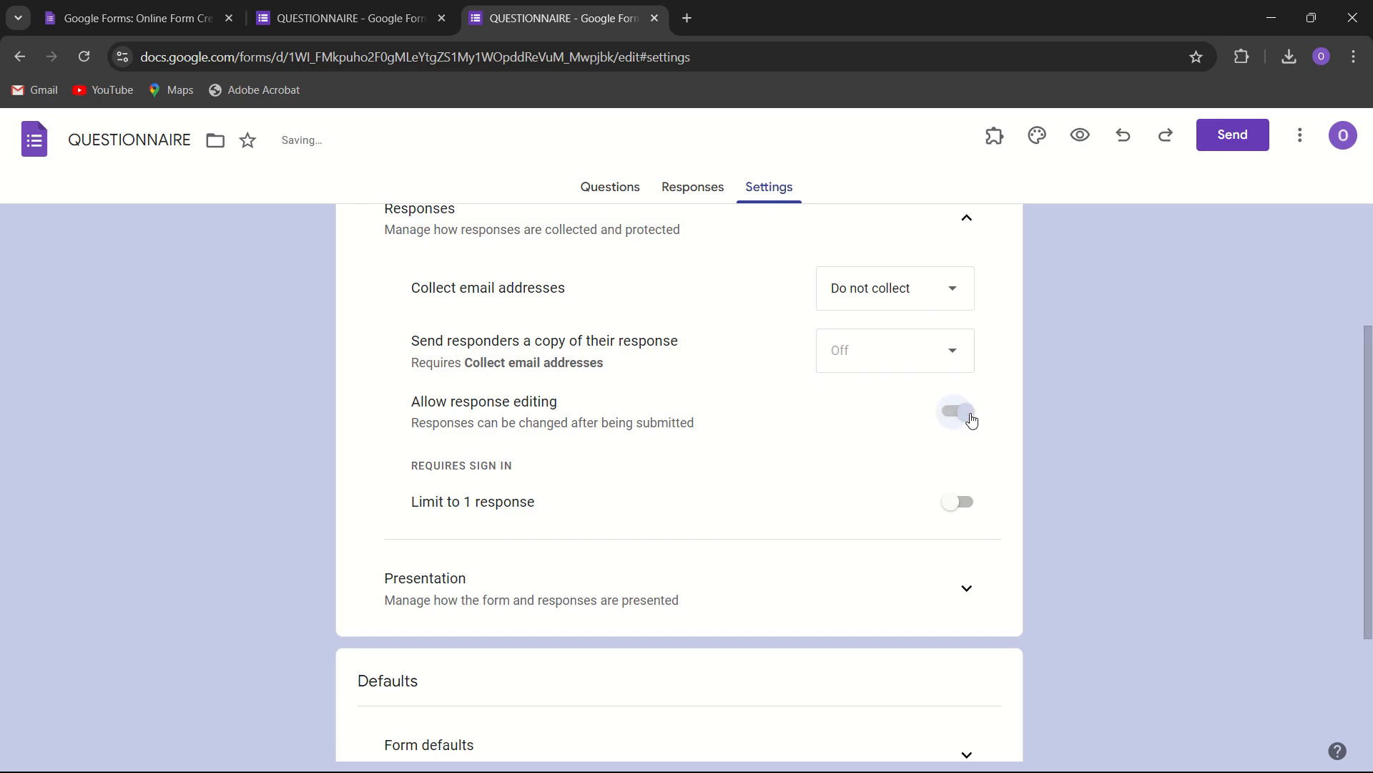
click(944, 417)
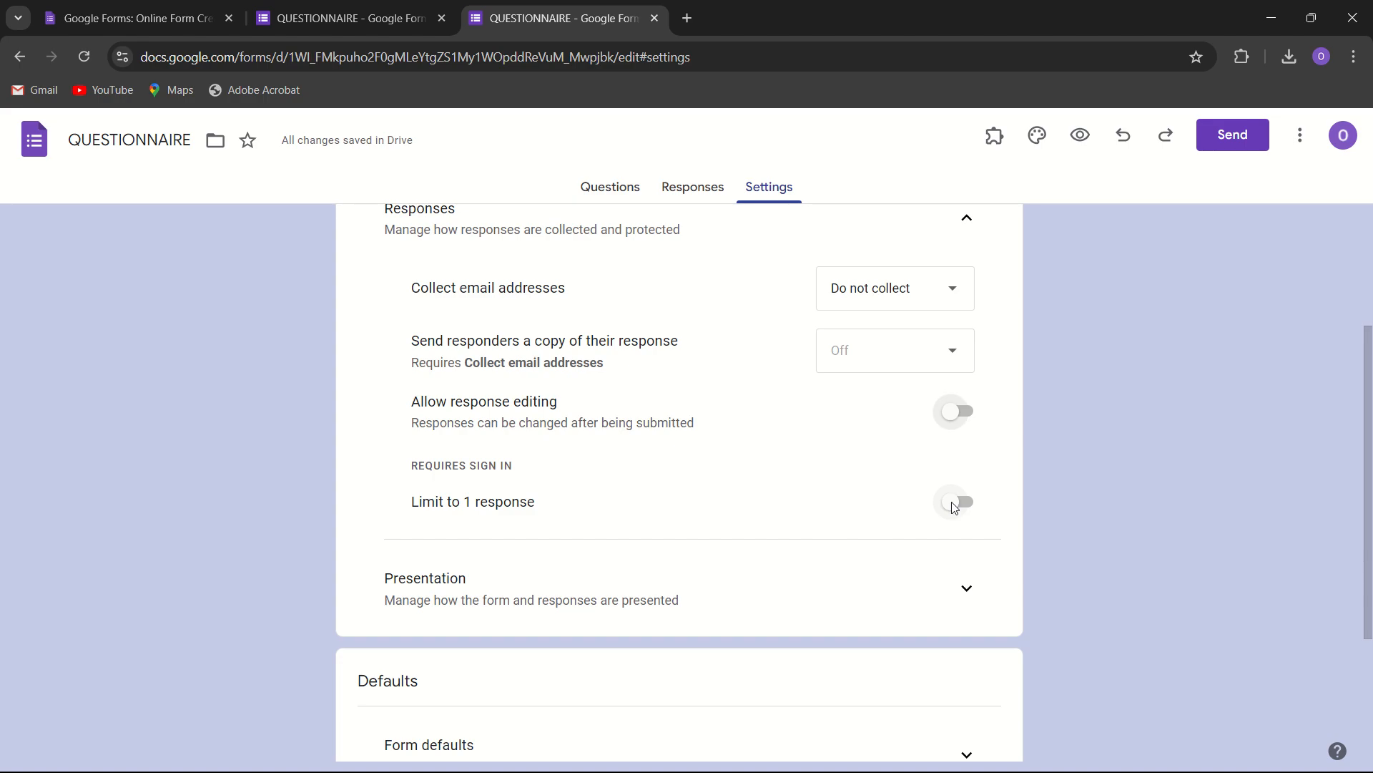
- Expand the presentation settings and save the confirmation message "Thanks for taking out of your time to fill the forms."
click(967, 591)
scroll(969, 592, down, 4)
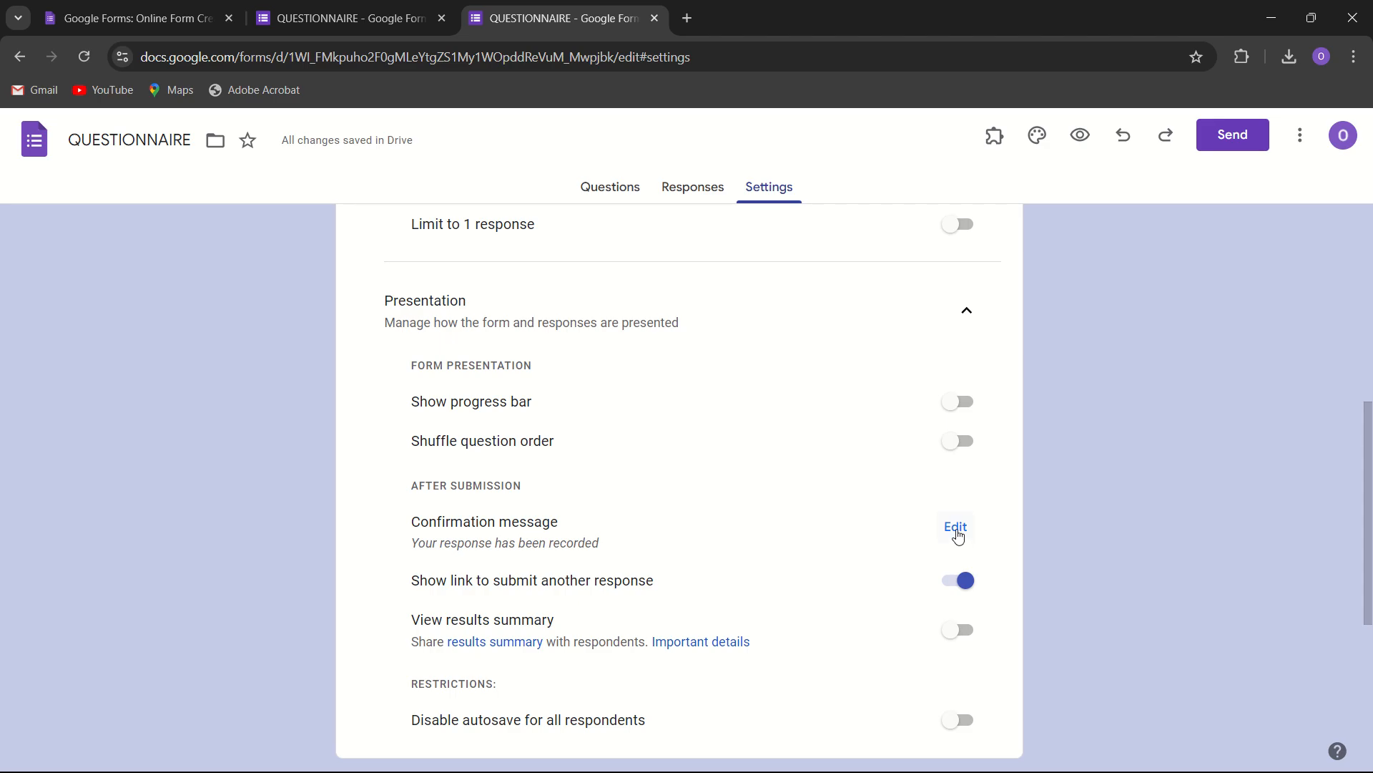
click(956, 529)
click(569, 540)
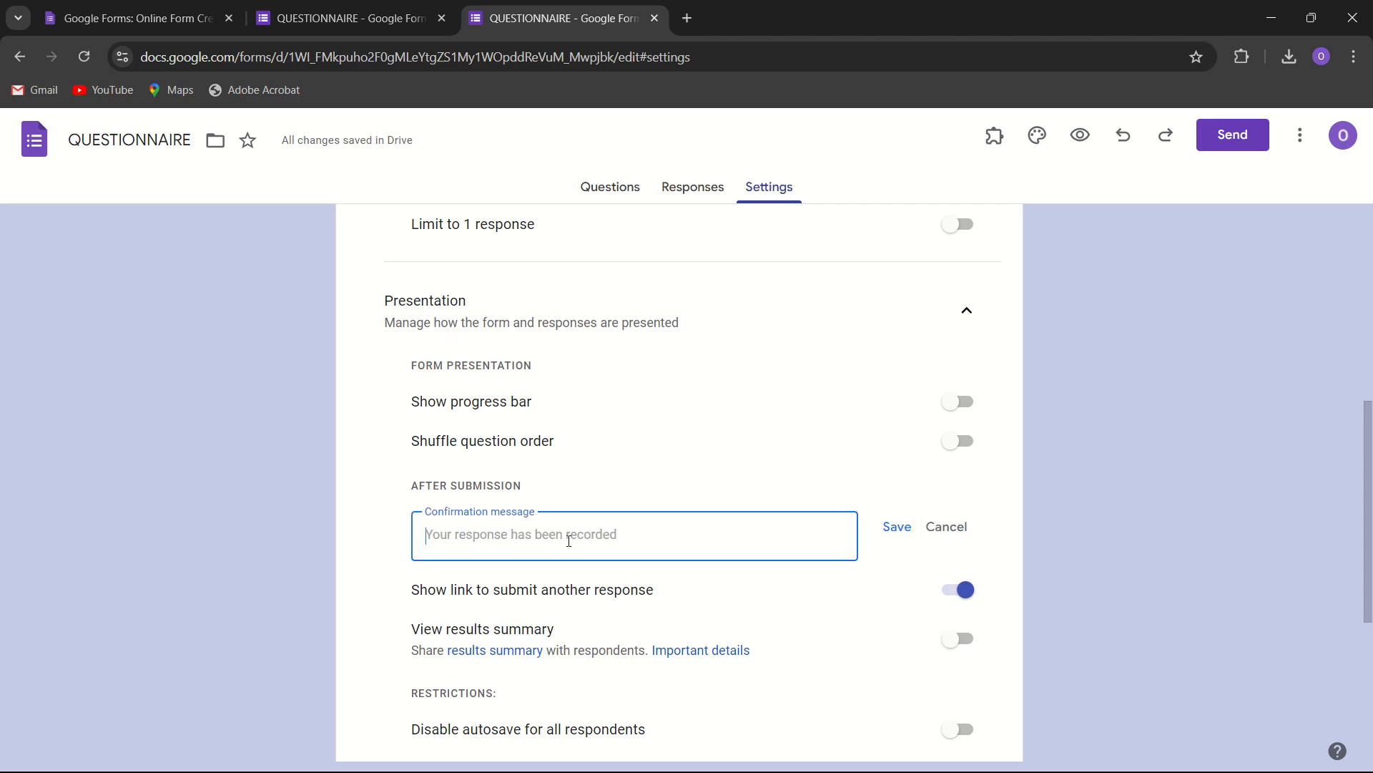
text(Thankf)
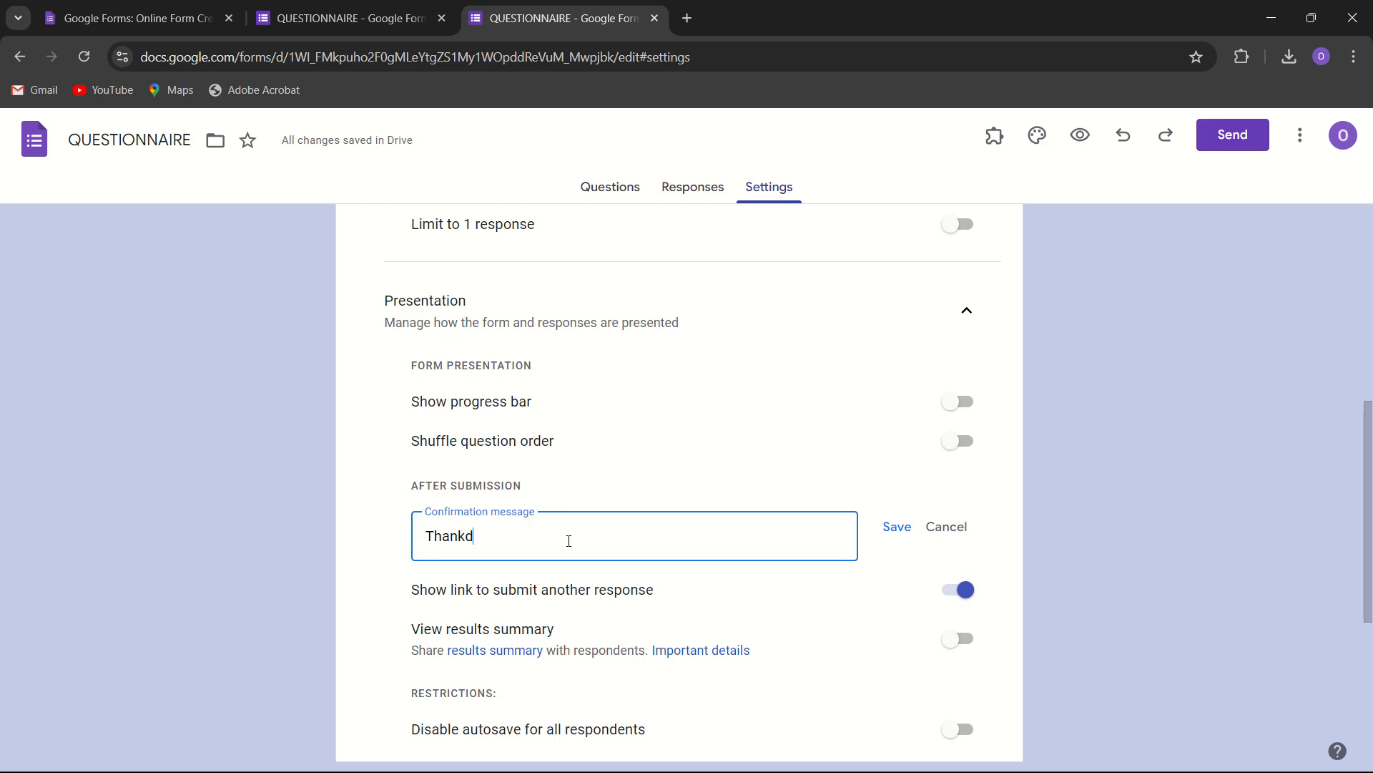
text( fr)
key(BackSpace)
key(BackSpace)
key(BackSpace)
text(s for taking)
text( you)
key(BackSpace)
key(BackSpace)
key(BackSpace)
key(BackSpace)
text(out of your time)
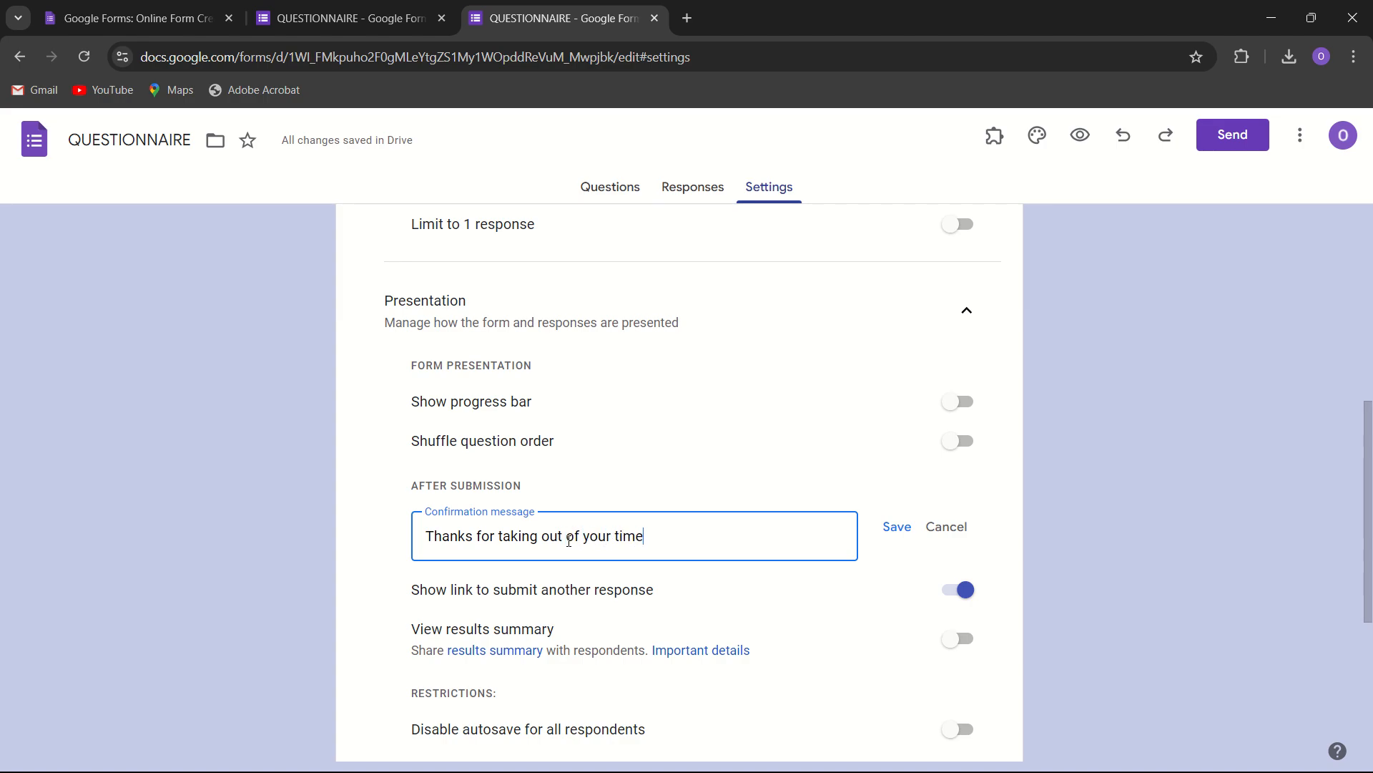
text( to fill the forms.)
scroll(569, 540, down, 1)
click(901, 470)
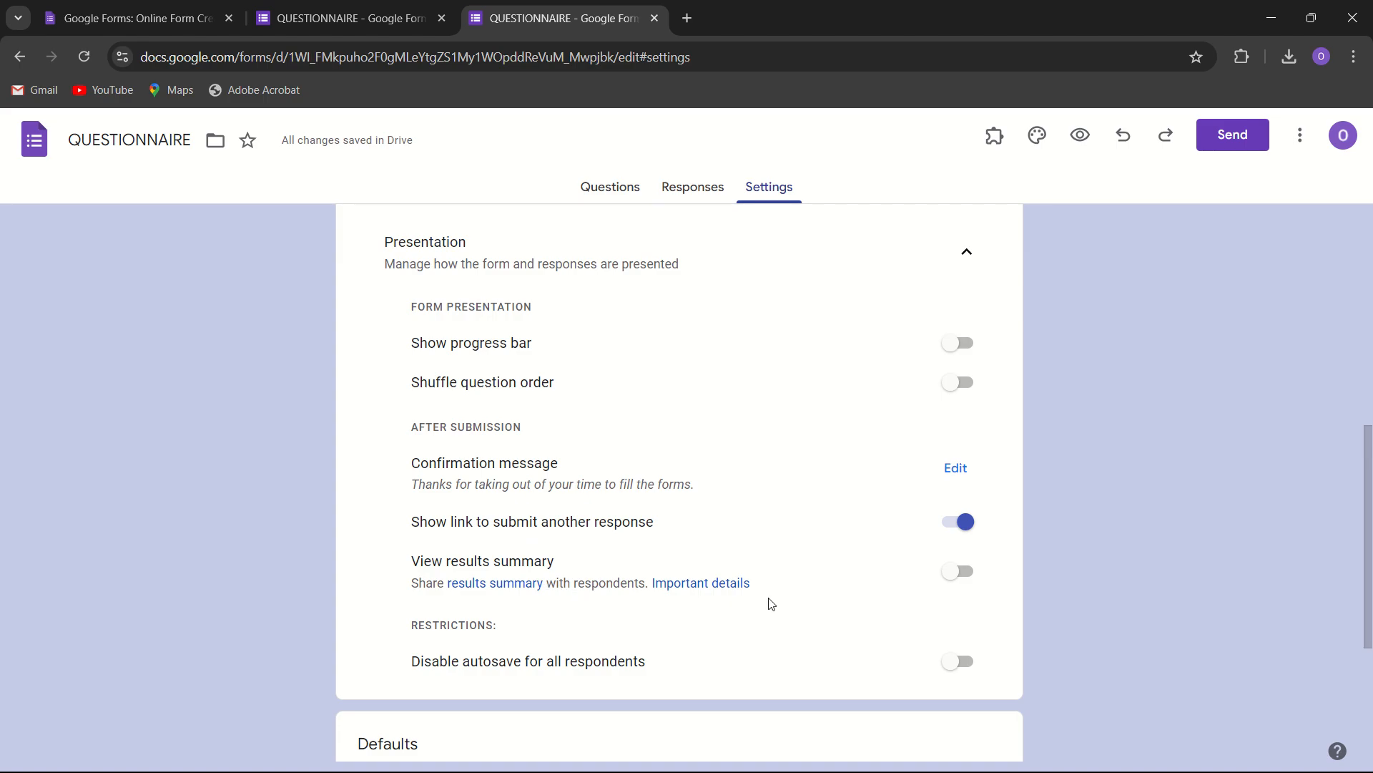
- Expand the form defaults and question defaults, and examine their email collection and required-question options without changing them
scroll(742, 653, down, 2)
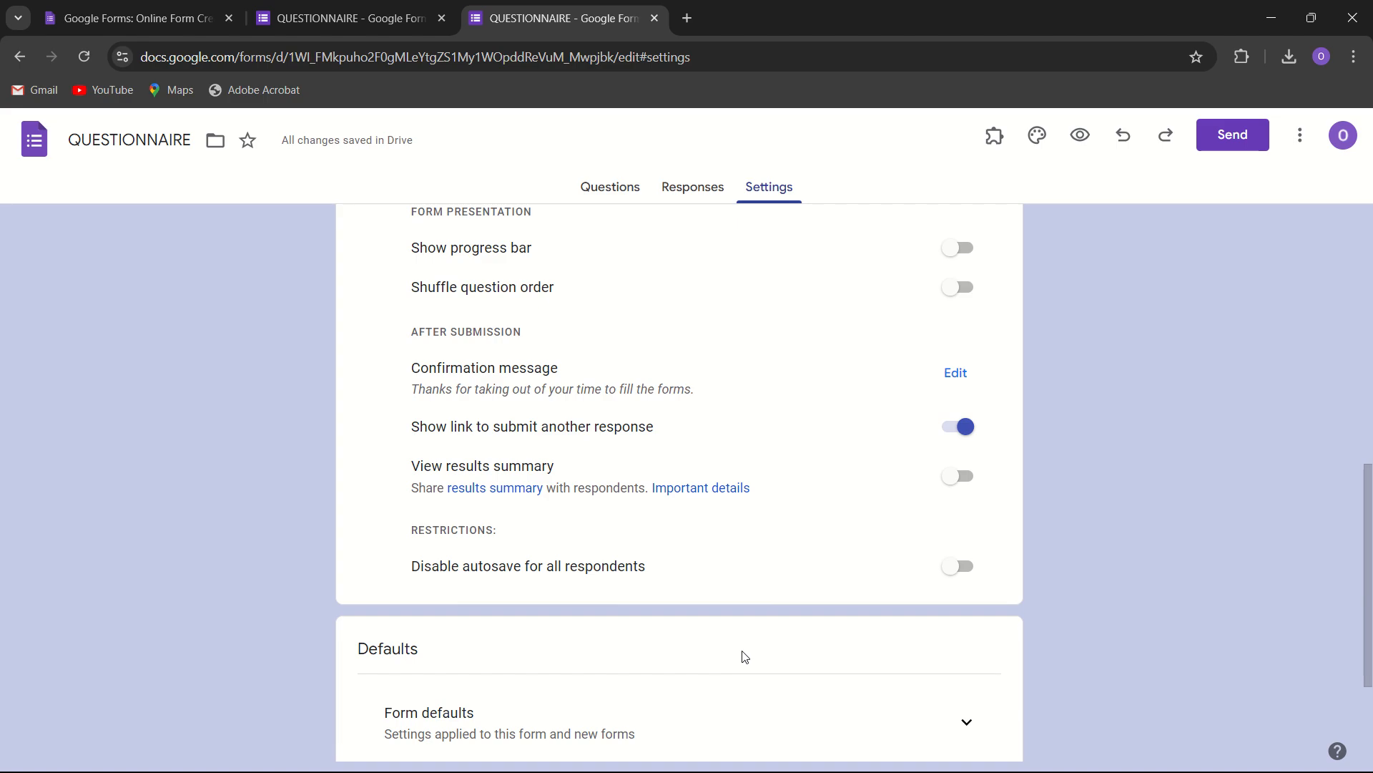
scroll(744, 655, down, 1)
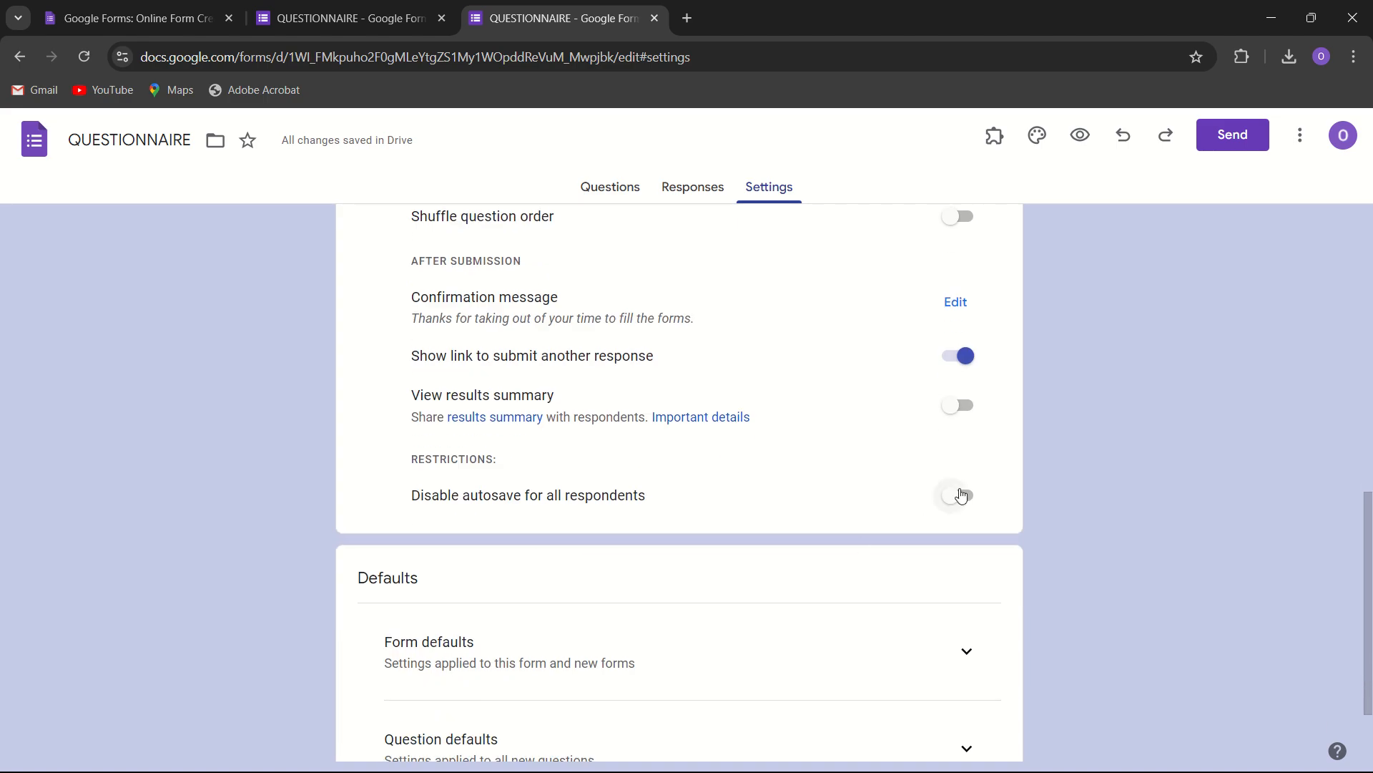
scroll(927, 509, down, 2)
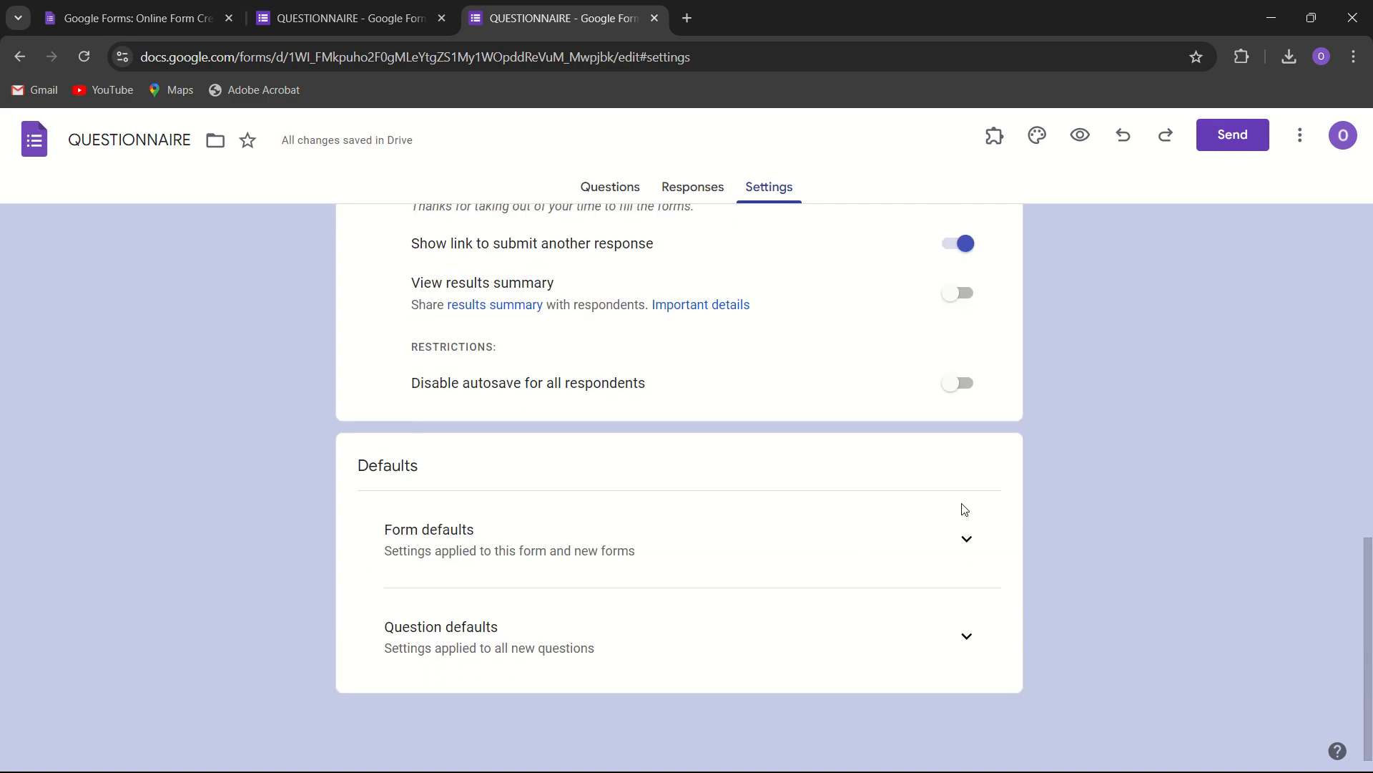
click(969, 535)
scroll(892, 551, down, 1)
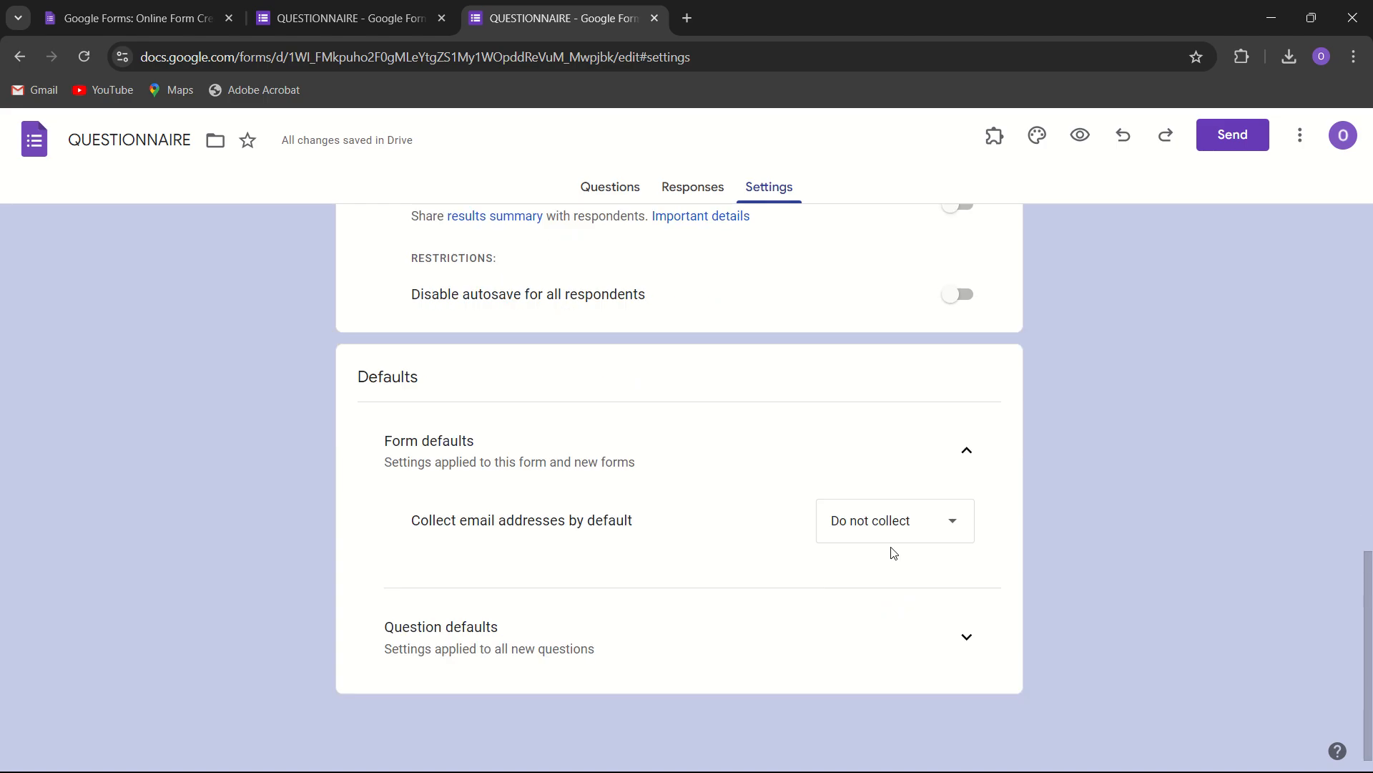
click(953, 529)
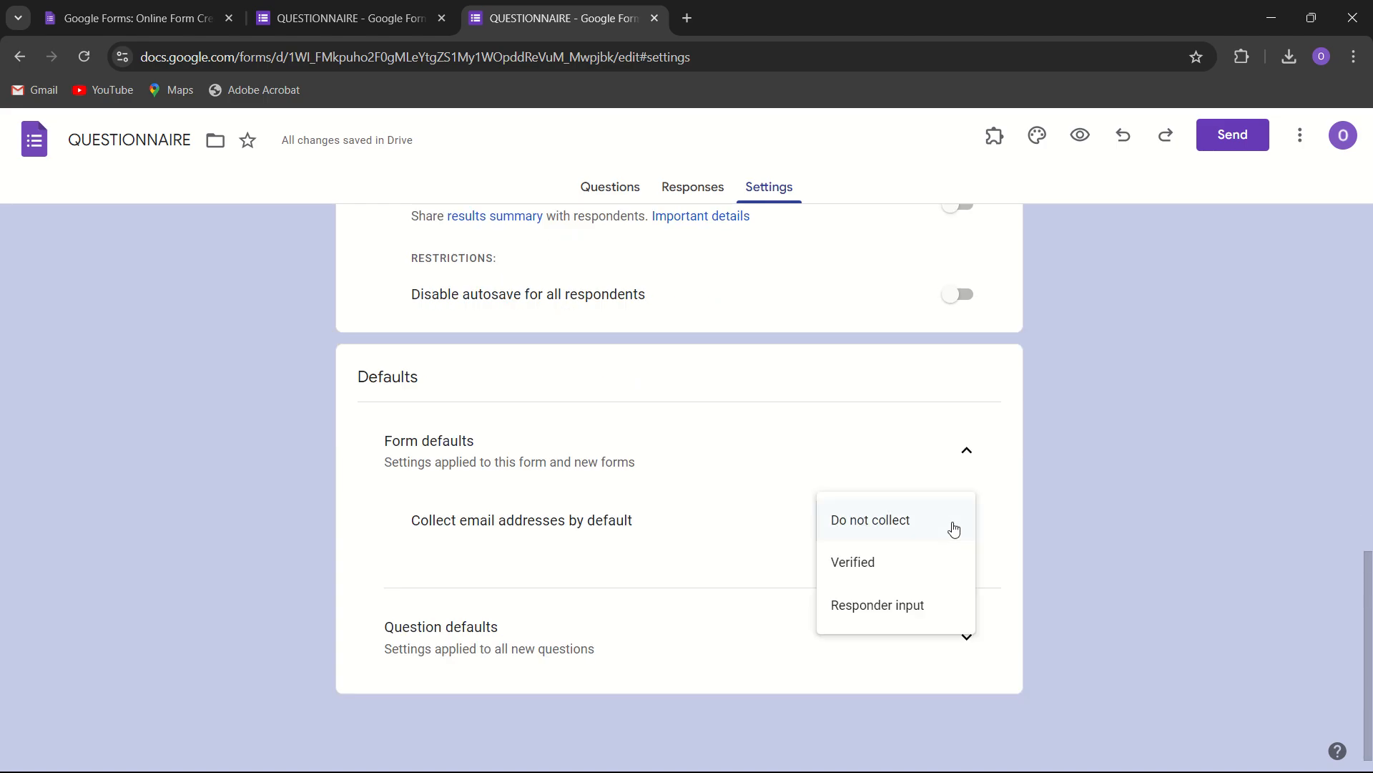
click(952, 529)
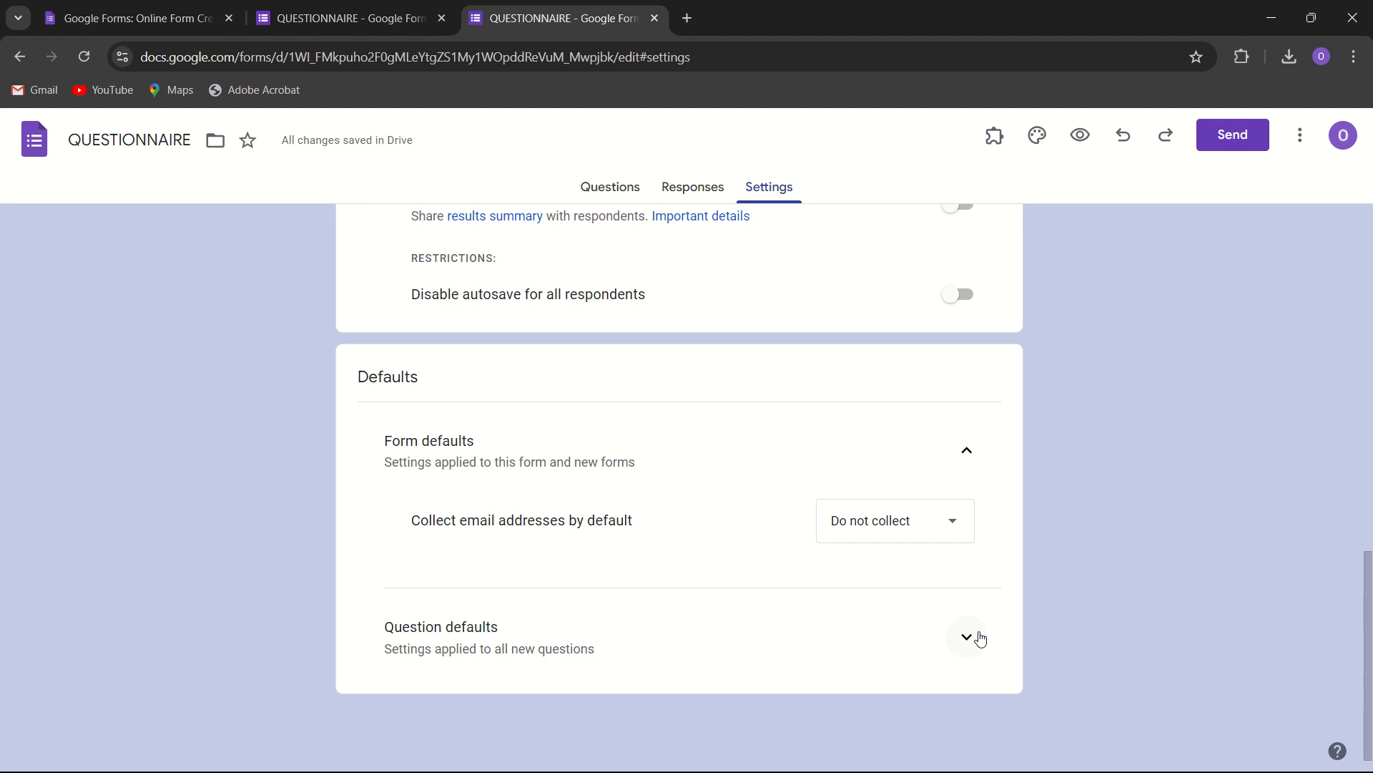
click(967, 636)
scroll(822, 624, down, 1)
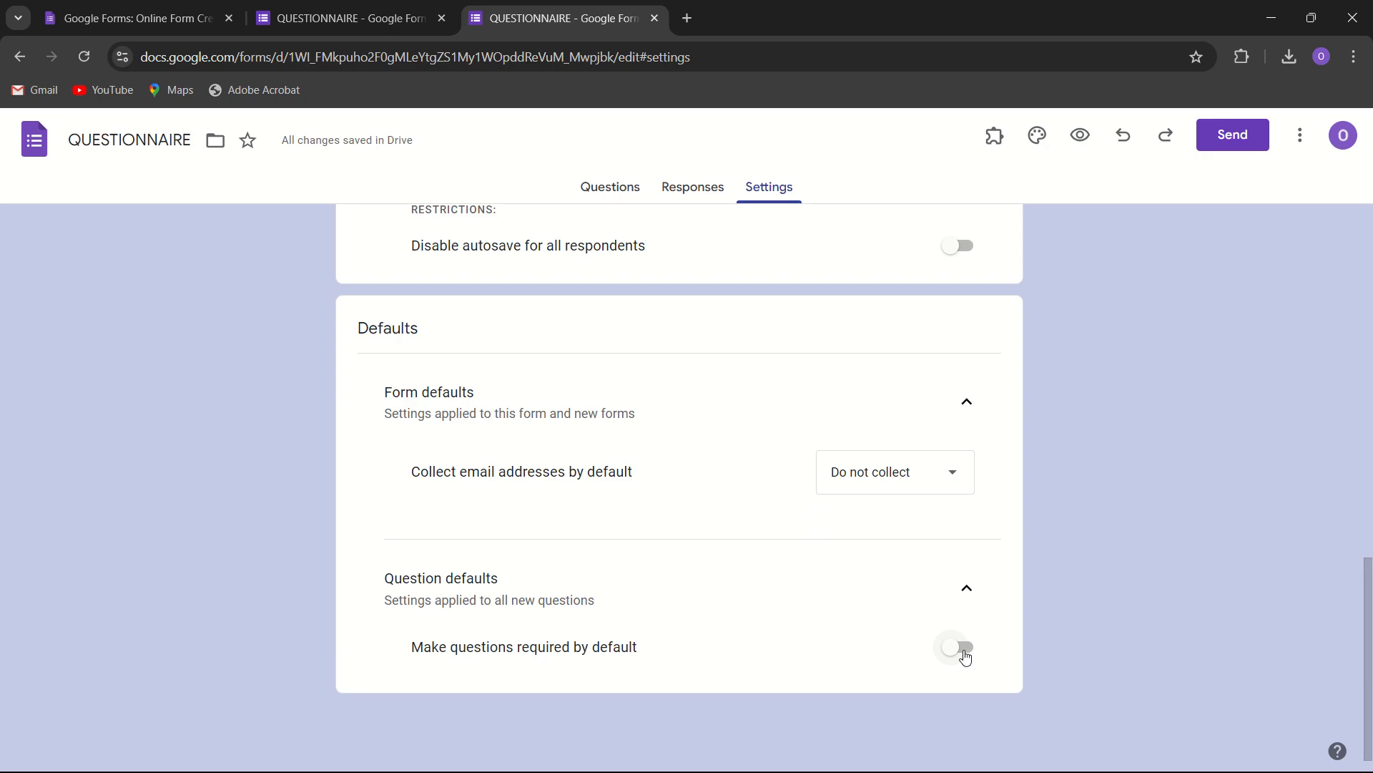
- Open the form's sending options, shorten the form's link and copy it
scroll(950, 534, up, 14)
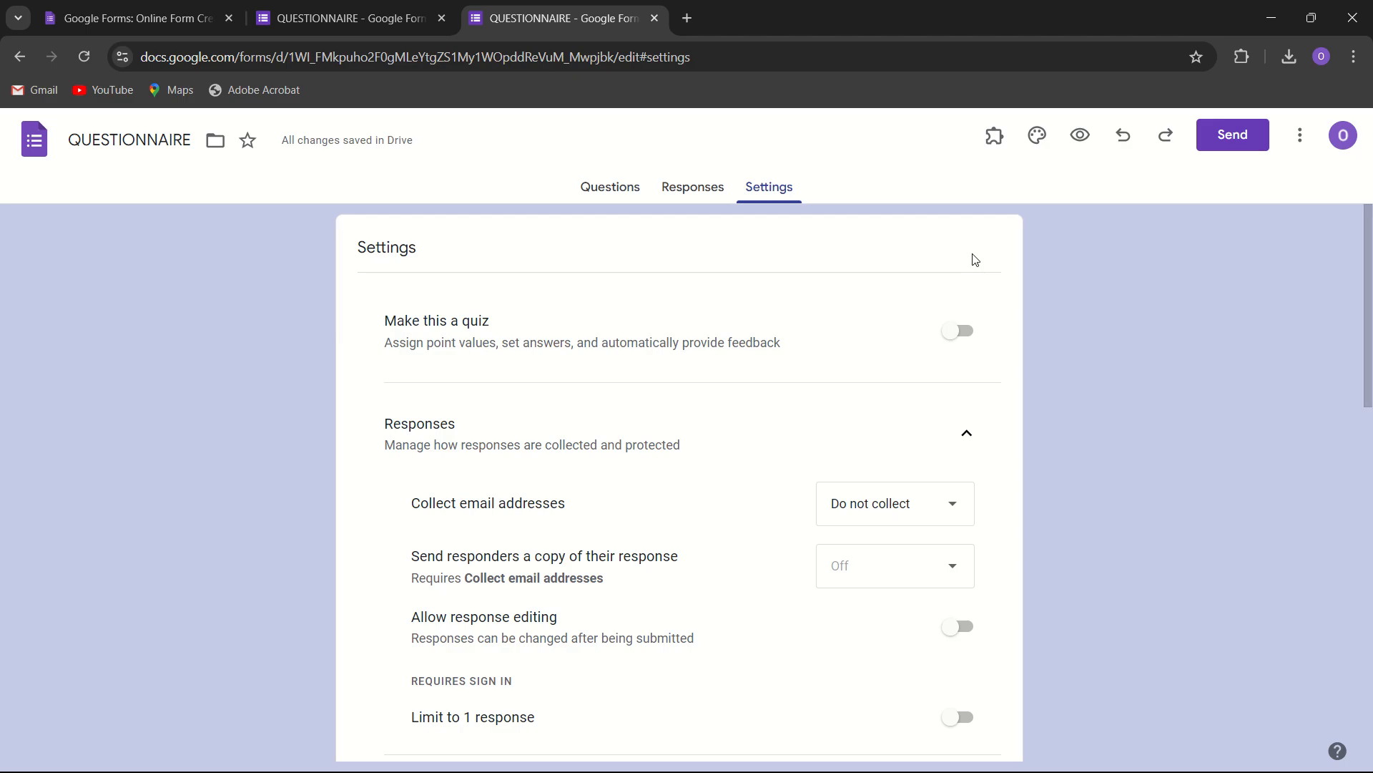
click(1213, 143)
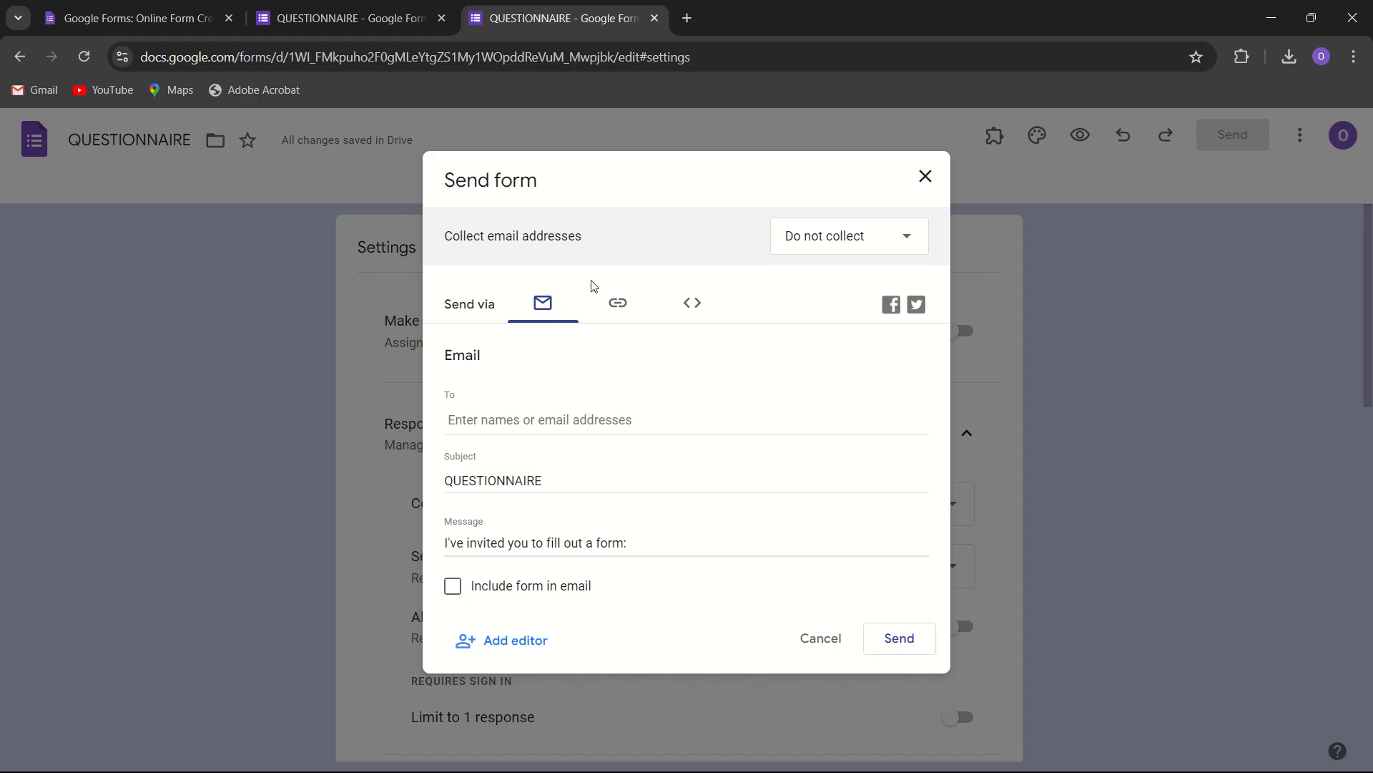
click(620, 320)
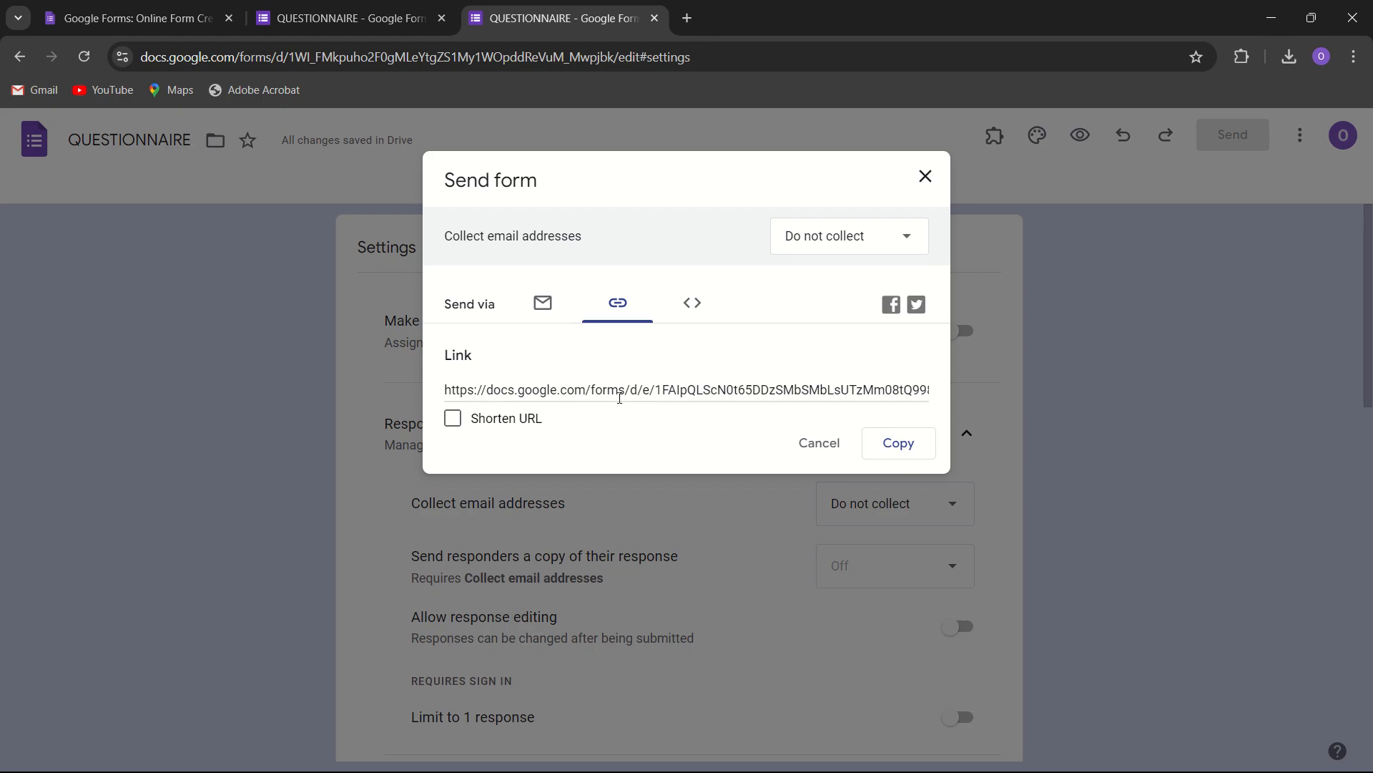
click(509, 420)
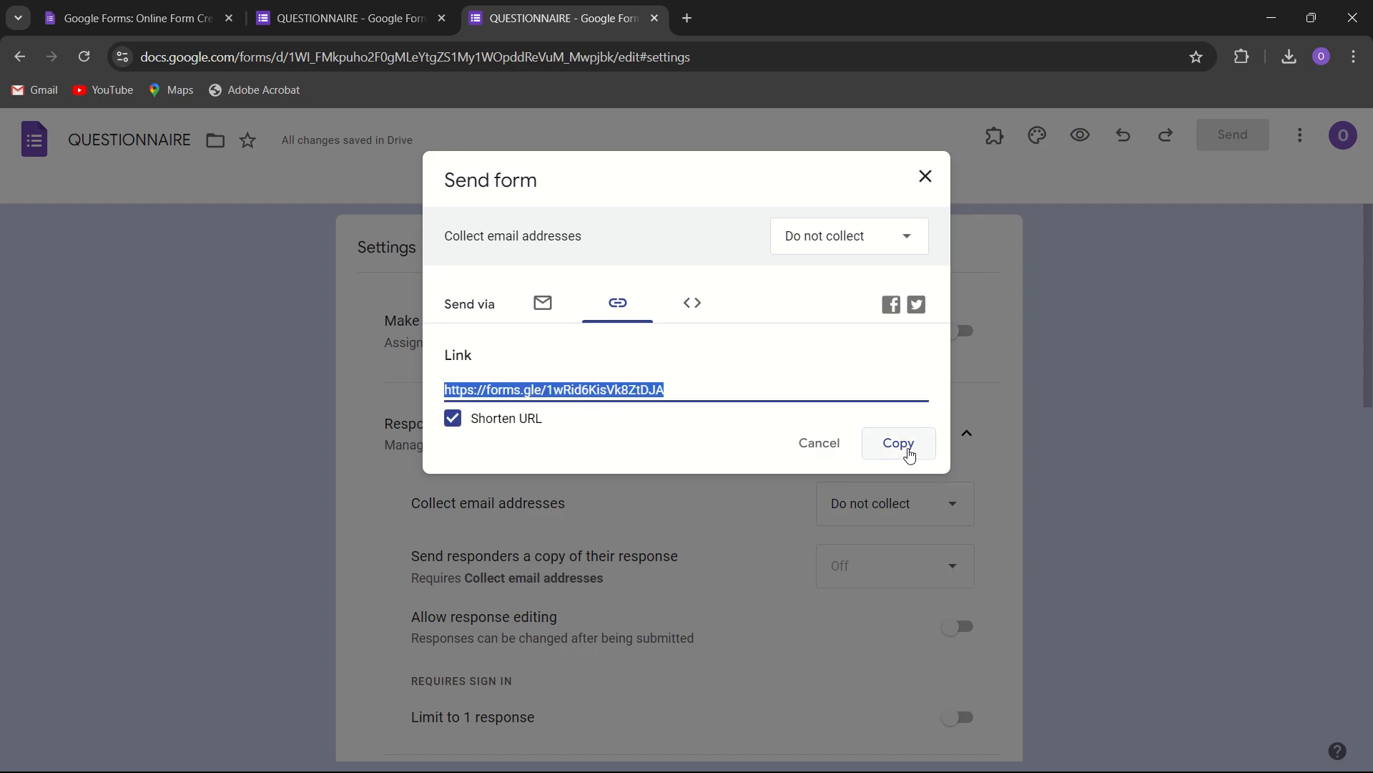
click(909, 452)
- Examine the embed HTML, link and email sending options, and close the Send form dialog without sending
click(696, 305)
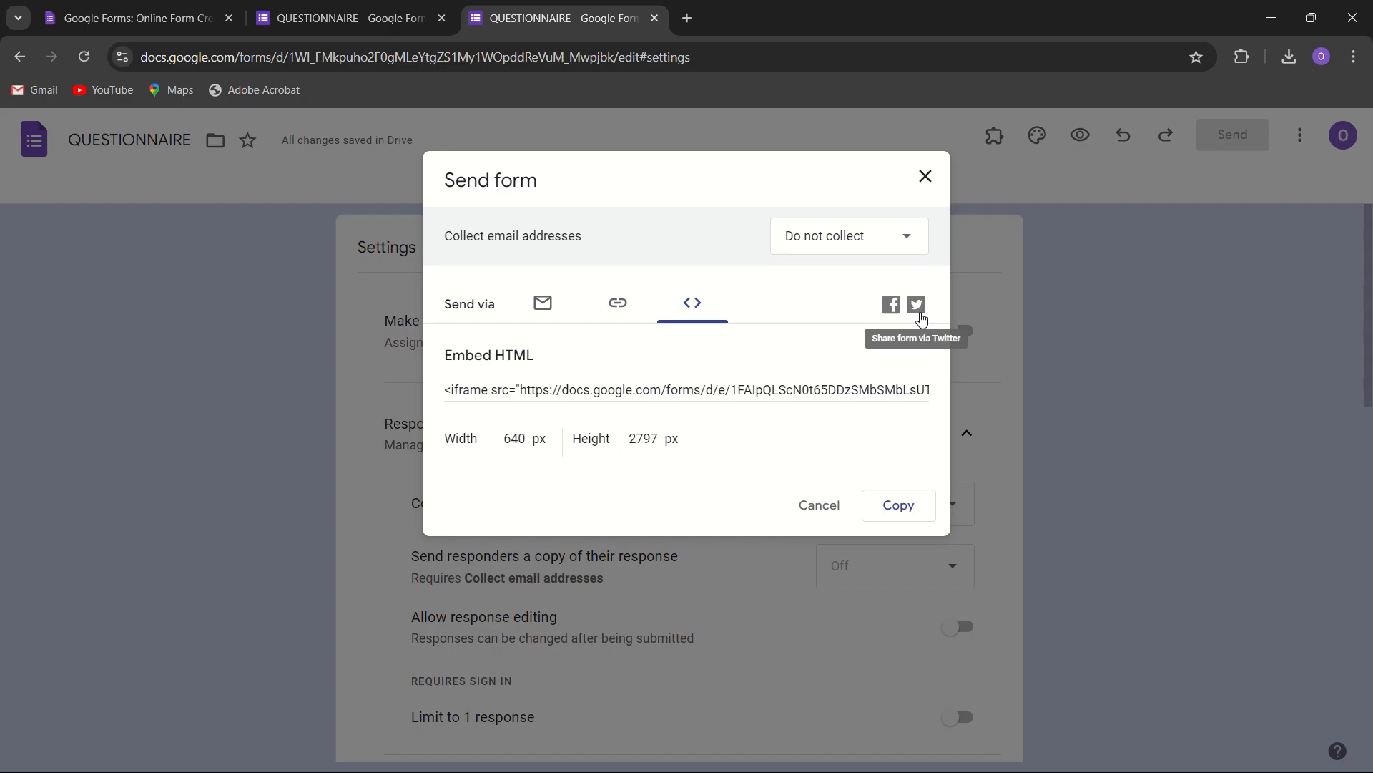
click(619, 312)
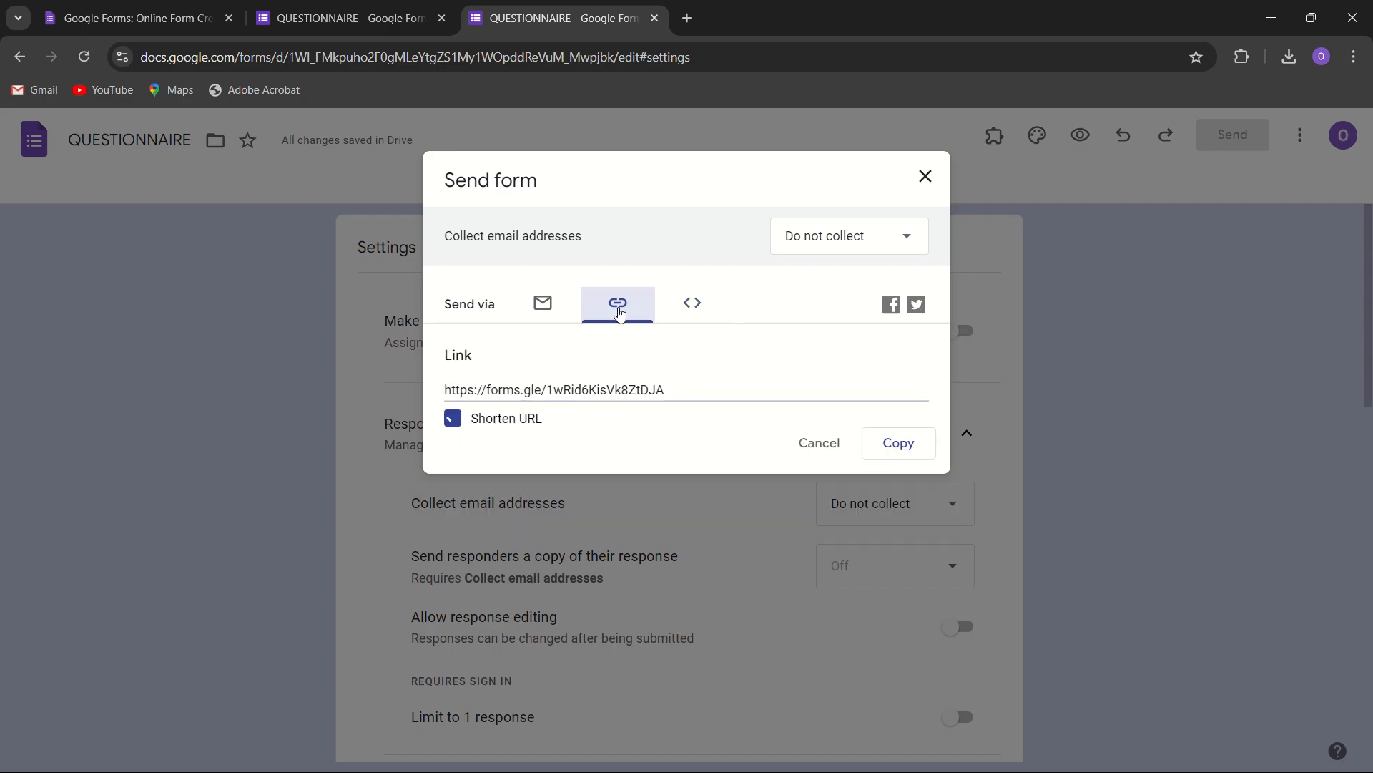
click(543, 307)
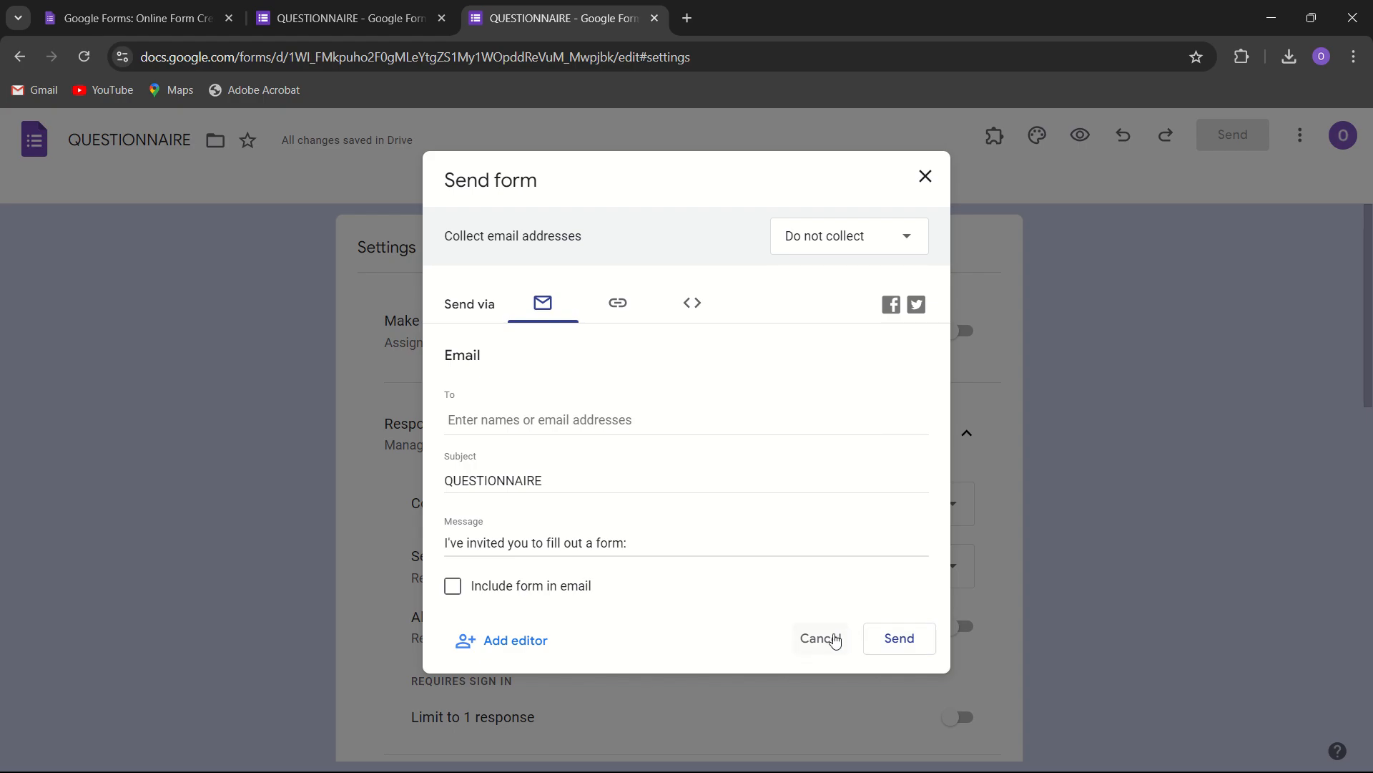
click(836, 640)
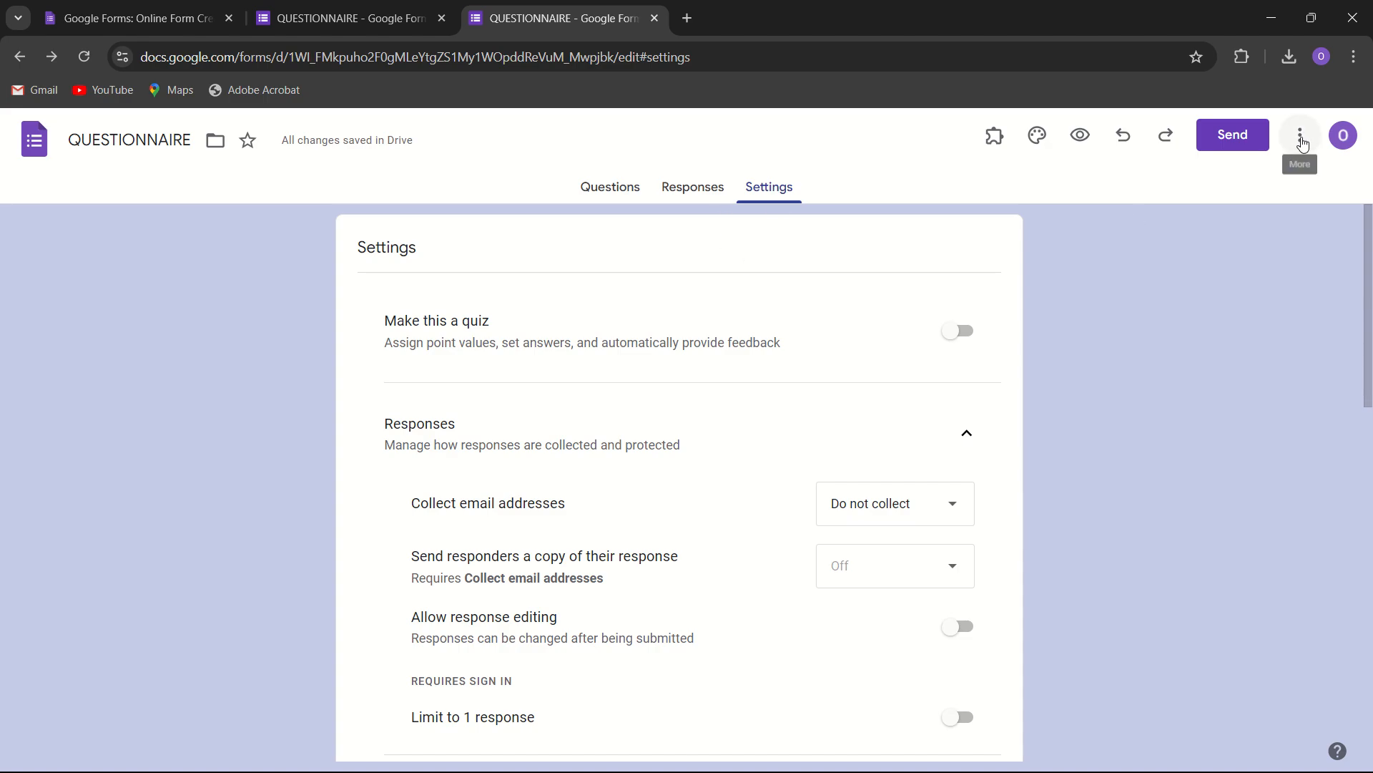
- Examine the general access choices for adding collaborators without changing them, and look over the form's additional actions
click(1300, 139)
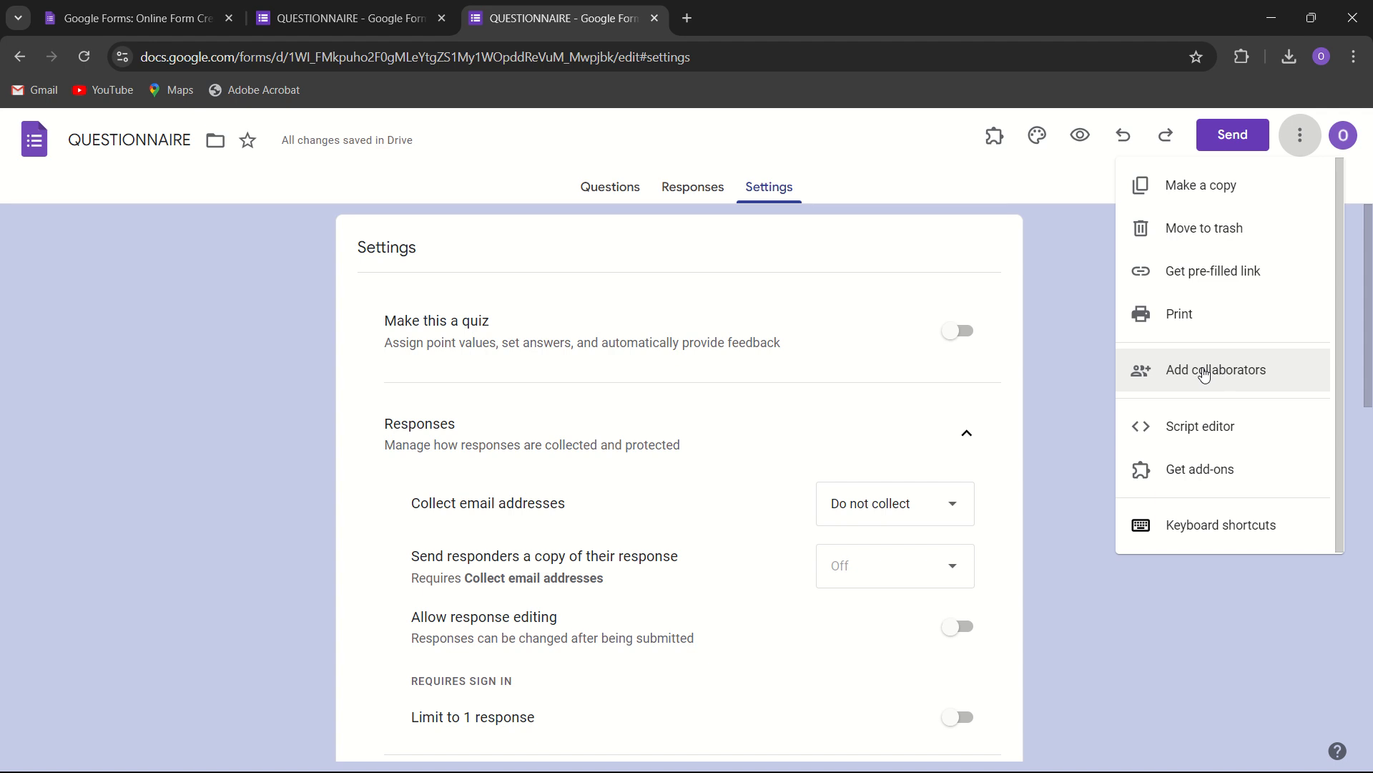
click(1181, 373)
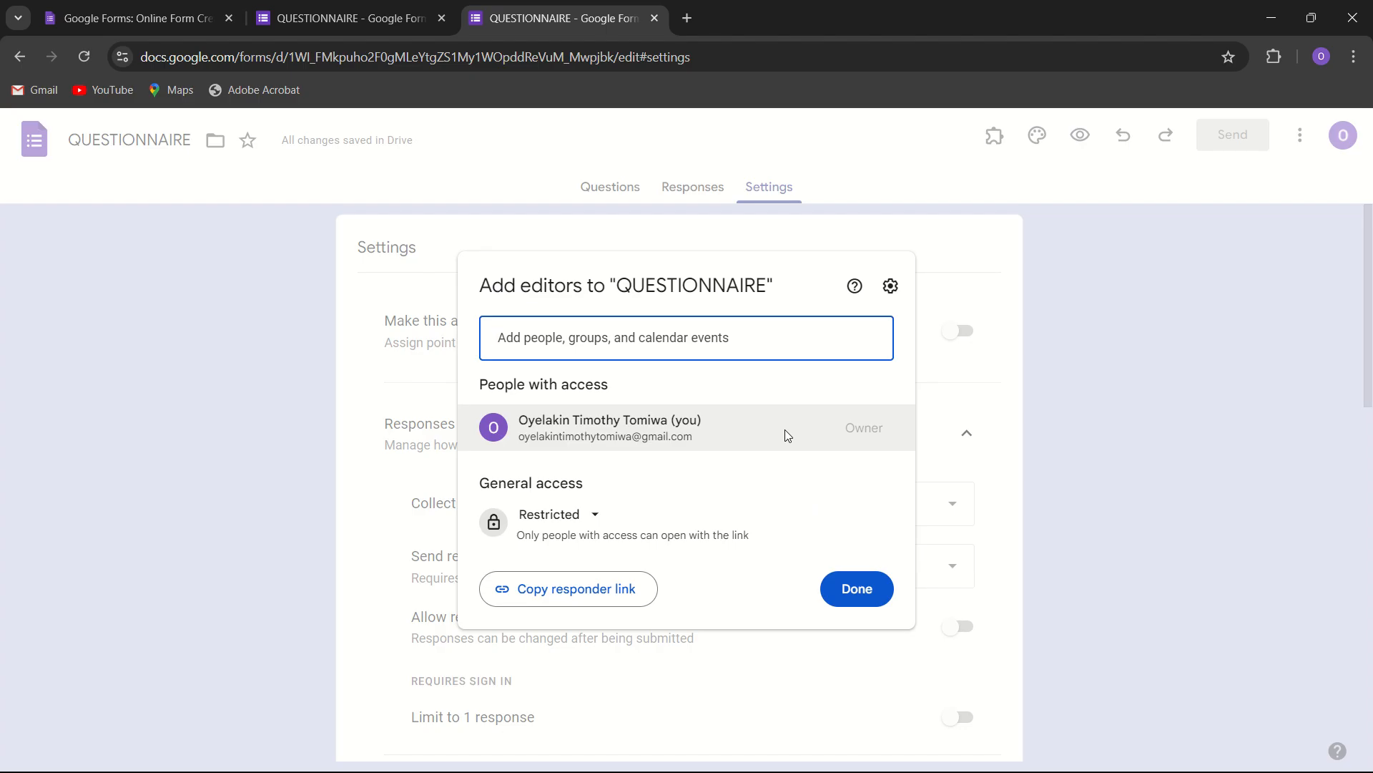
click(593, 515)
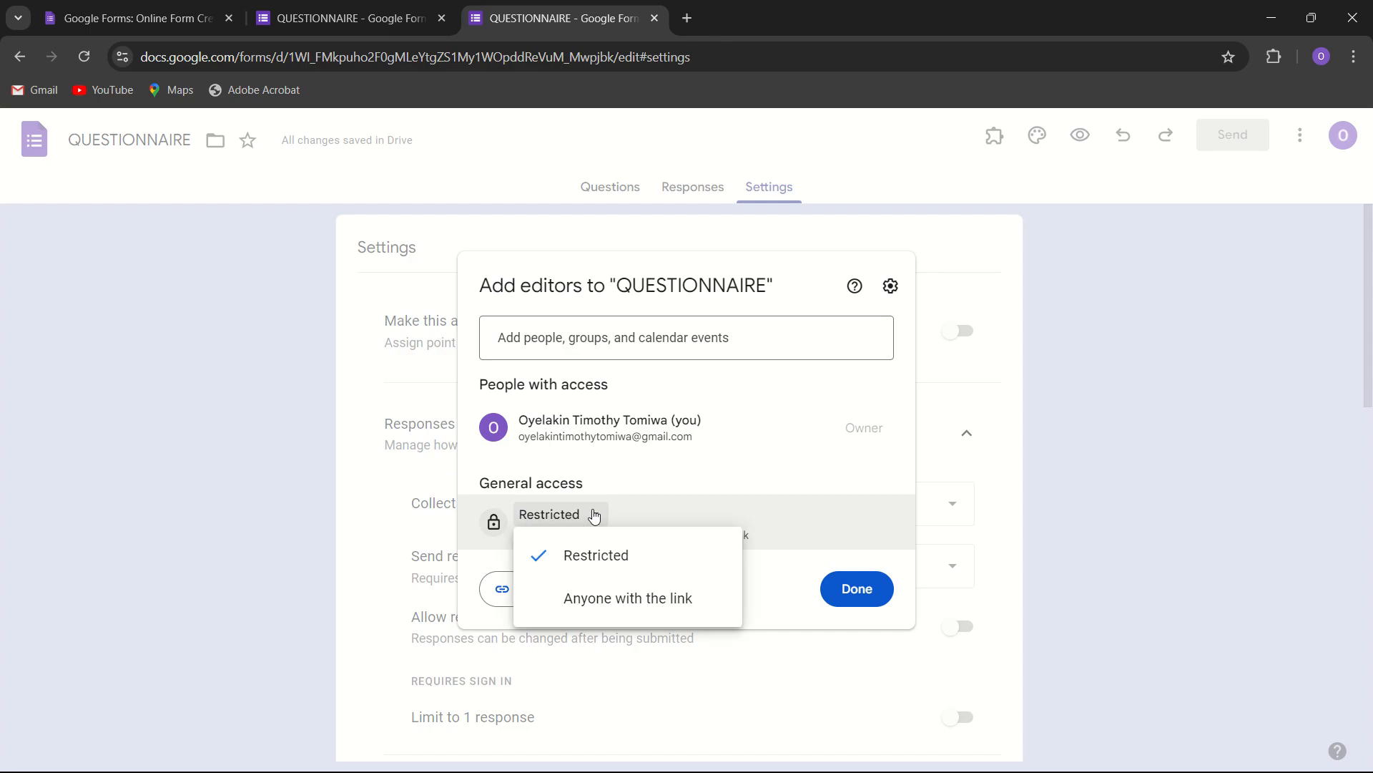
click(594, 515)
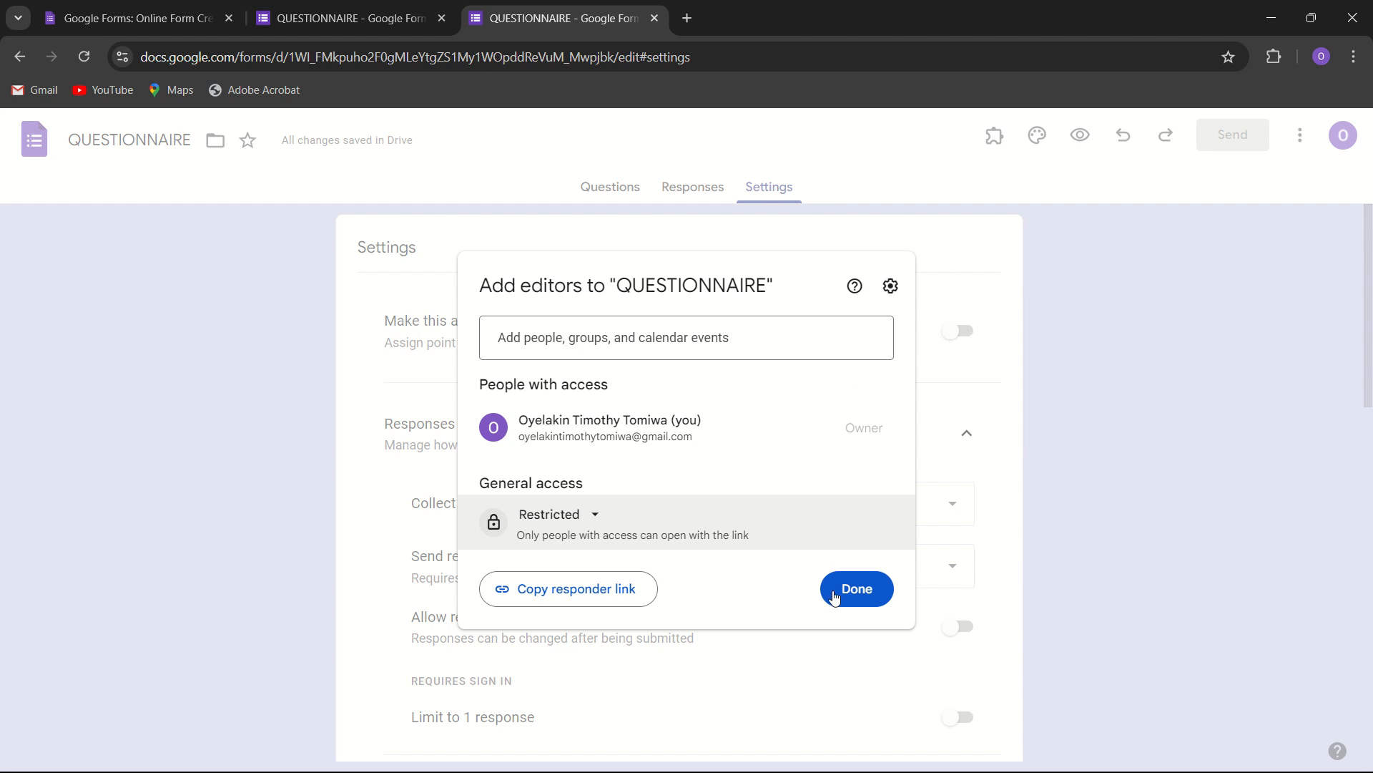
click(843, 595)
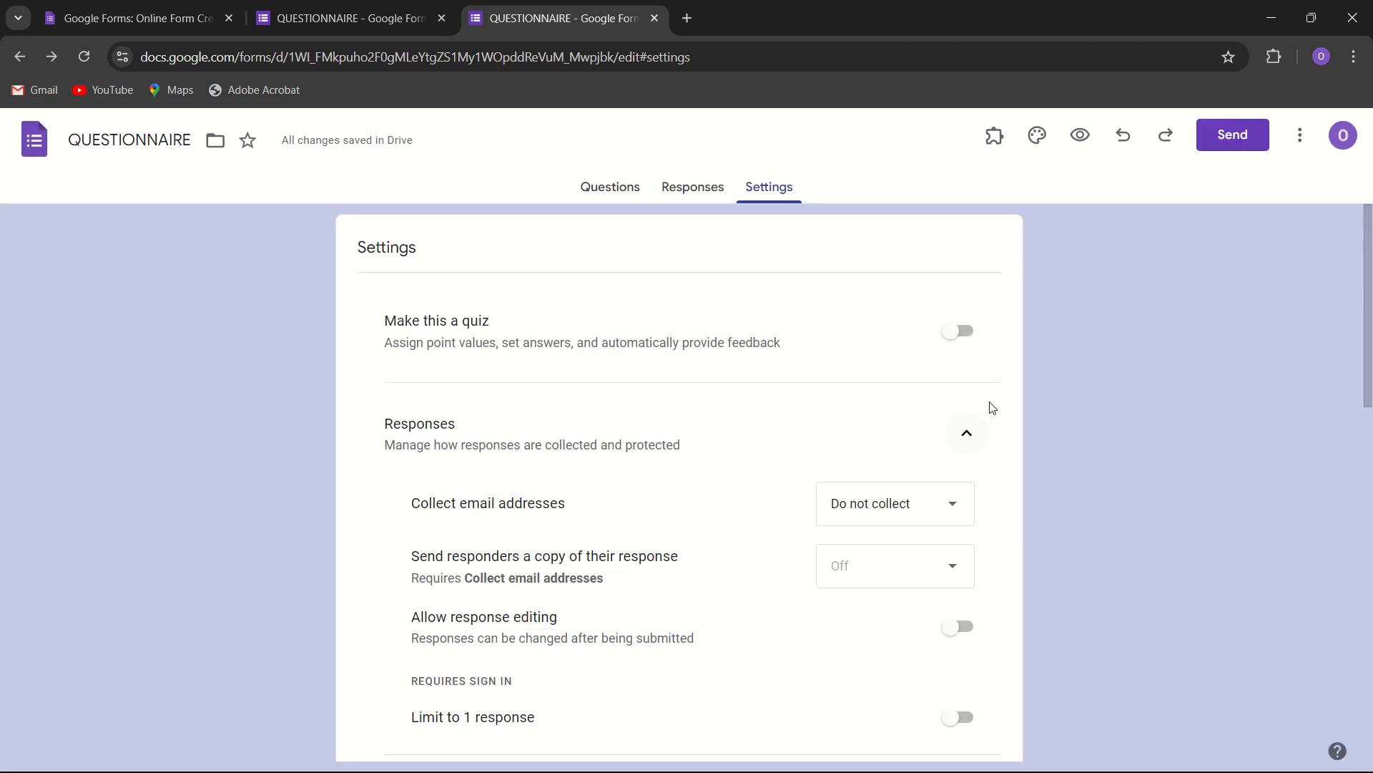
click(1299, 143)
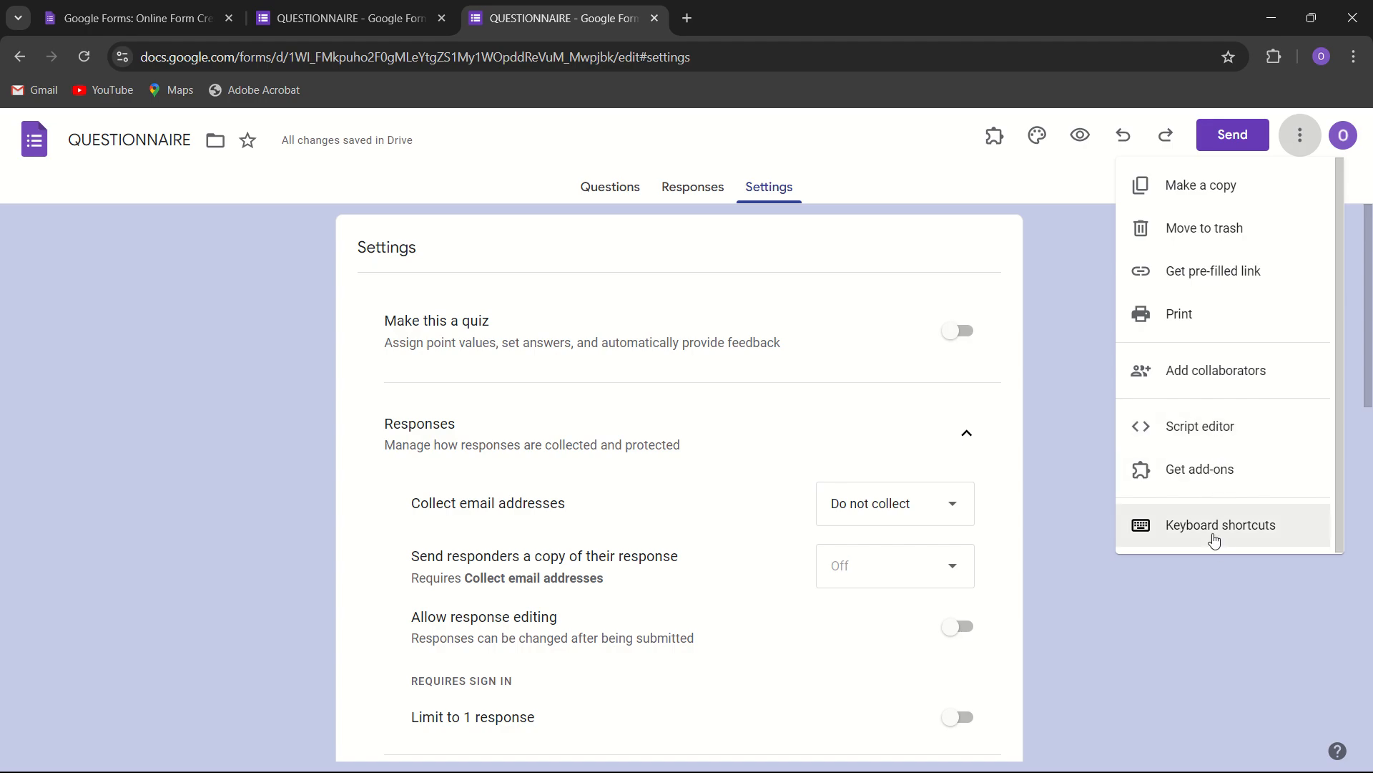
click(1061, 427)
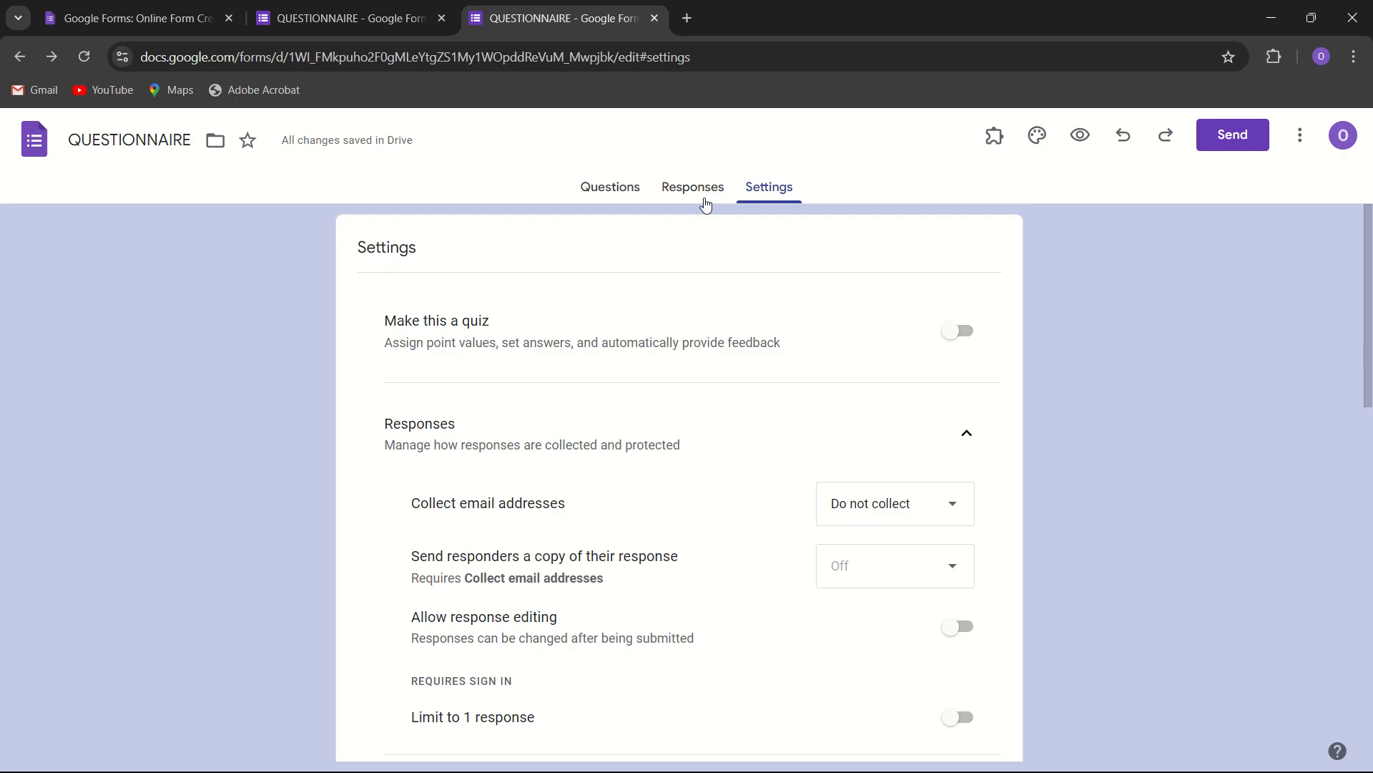
- Open the form's responses and examine the options for managing them
click(704, 204)
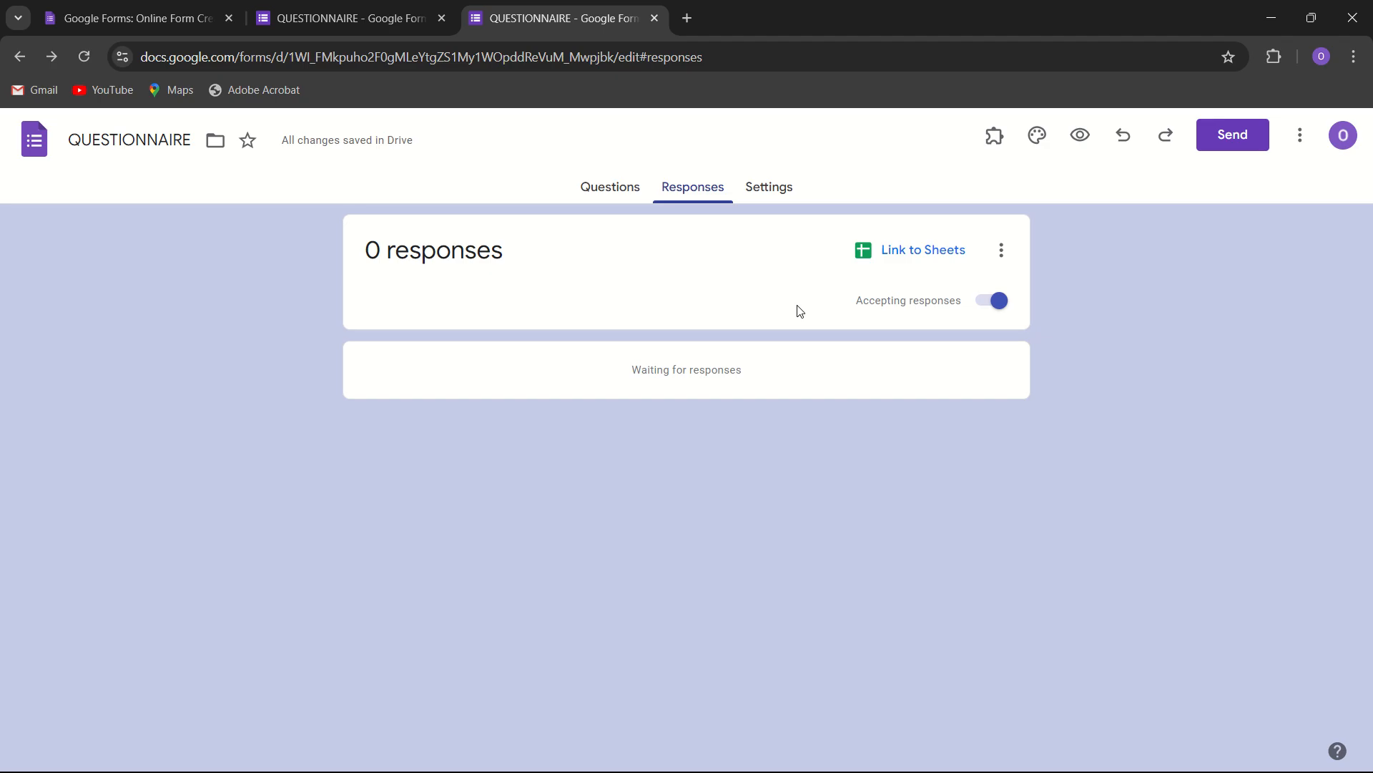
click(1002, 256)
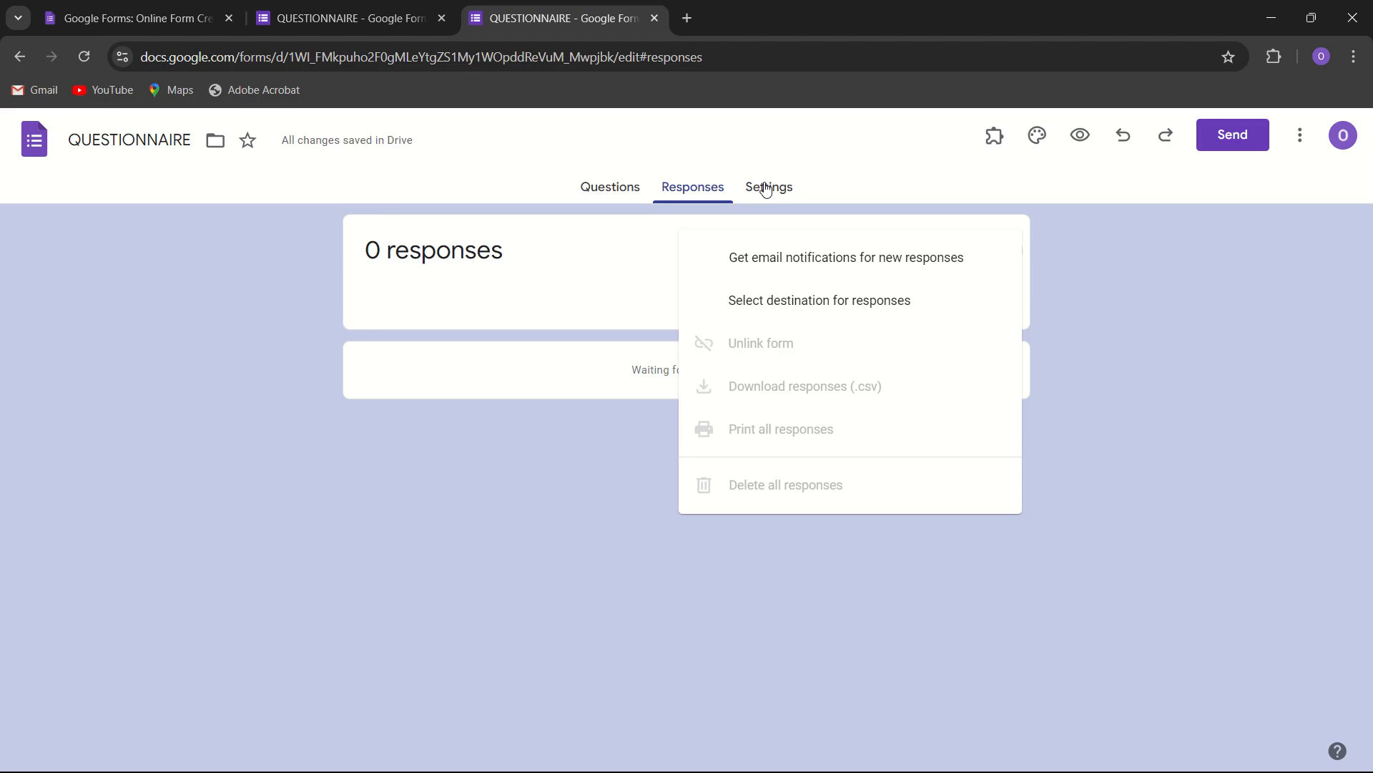
click(598, 168)
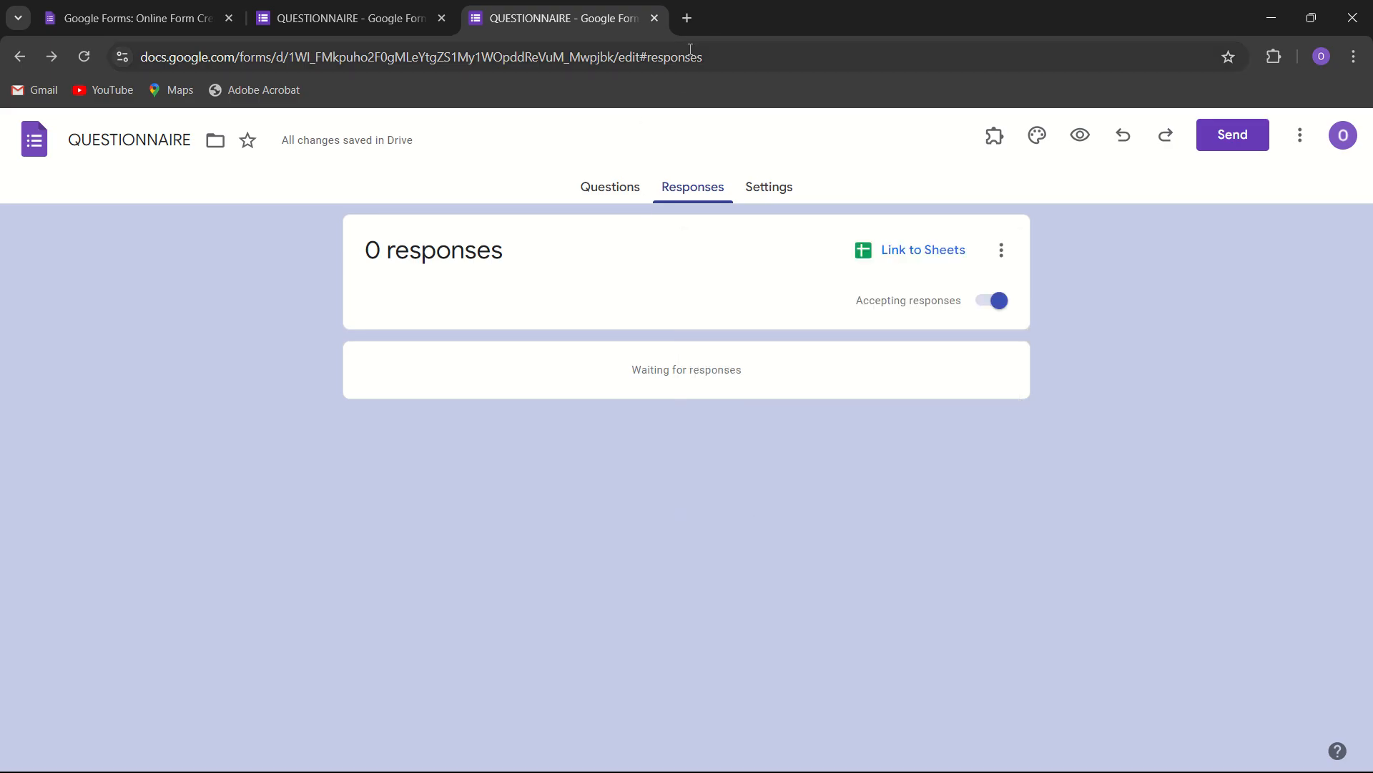
- Open a new browser tab, return to the questionnaire's question editor in the earlier tab, and select the Name question
click(689, 25)
click(426, 20)
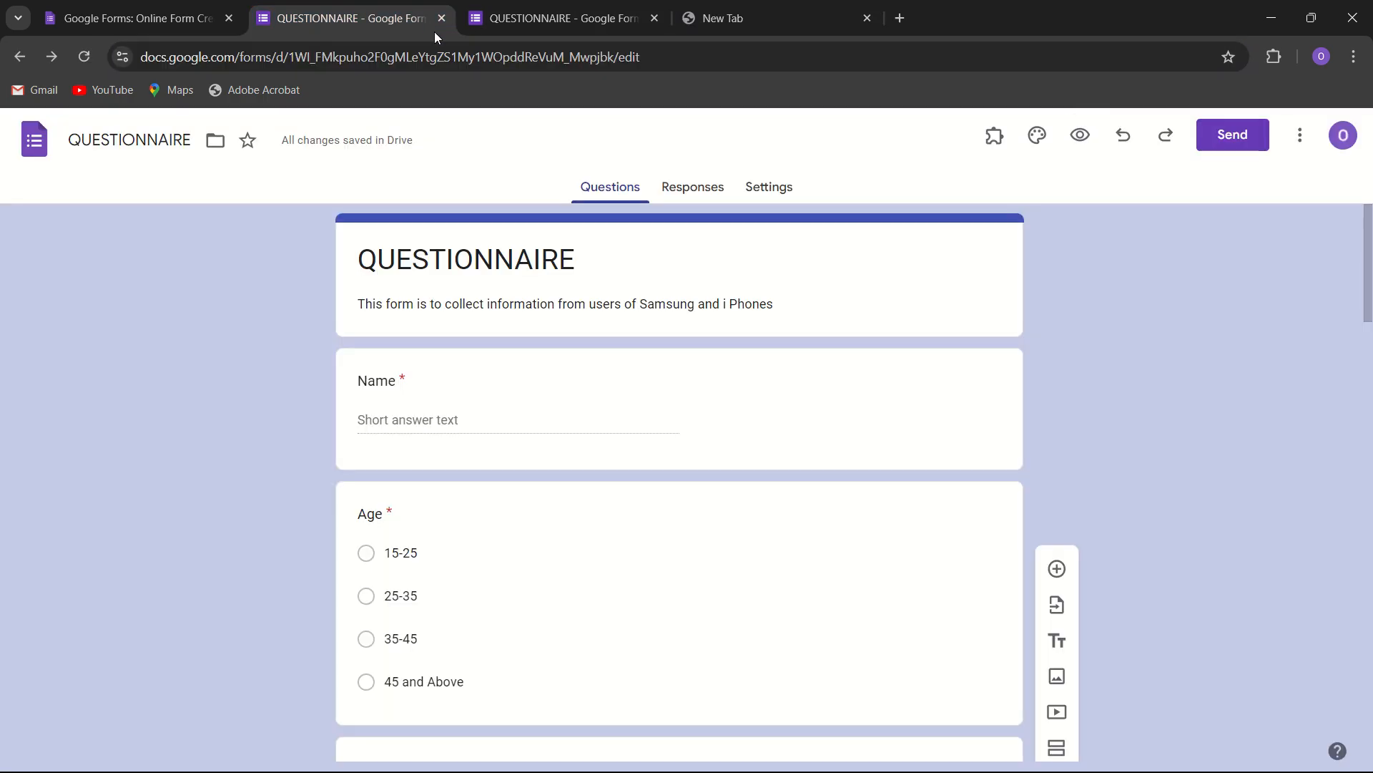
click(555, 402)
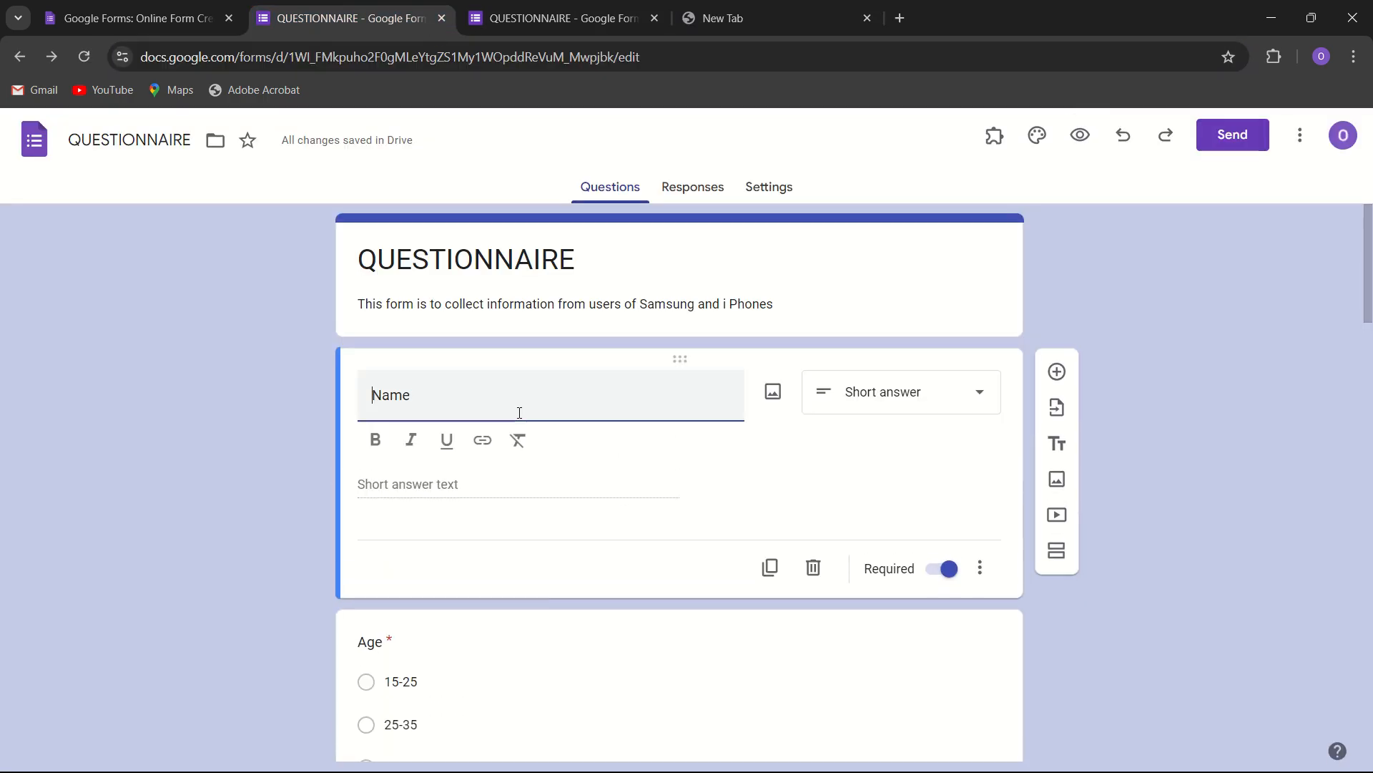
text(Tim)
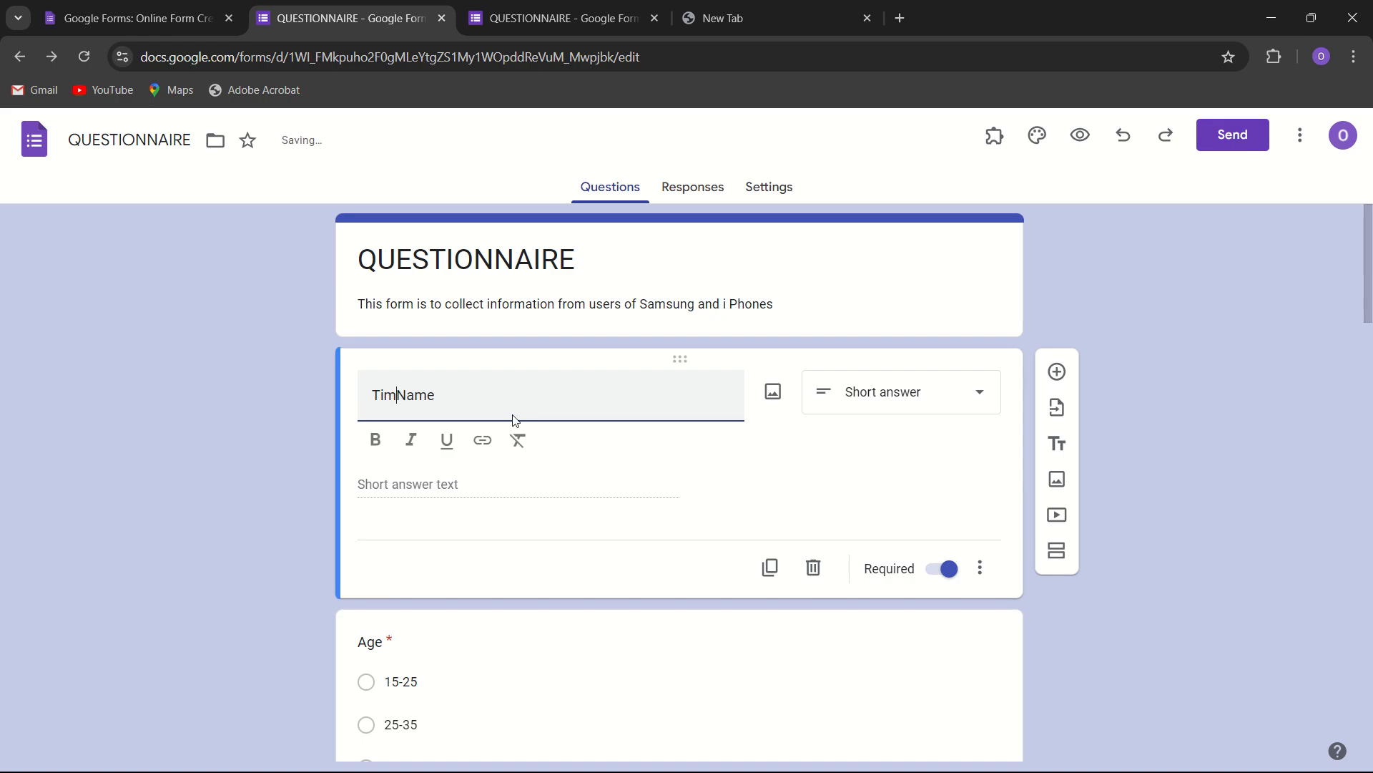
key(BackSpace)
key(BackSpace)
key(BackSpace)
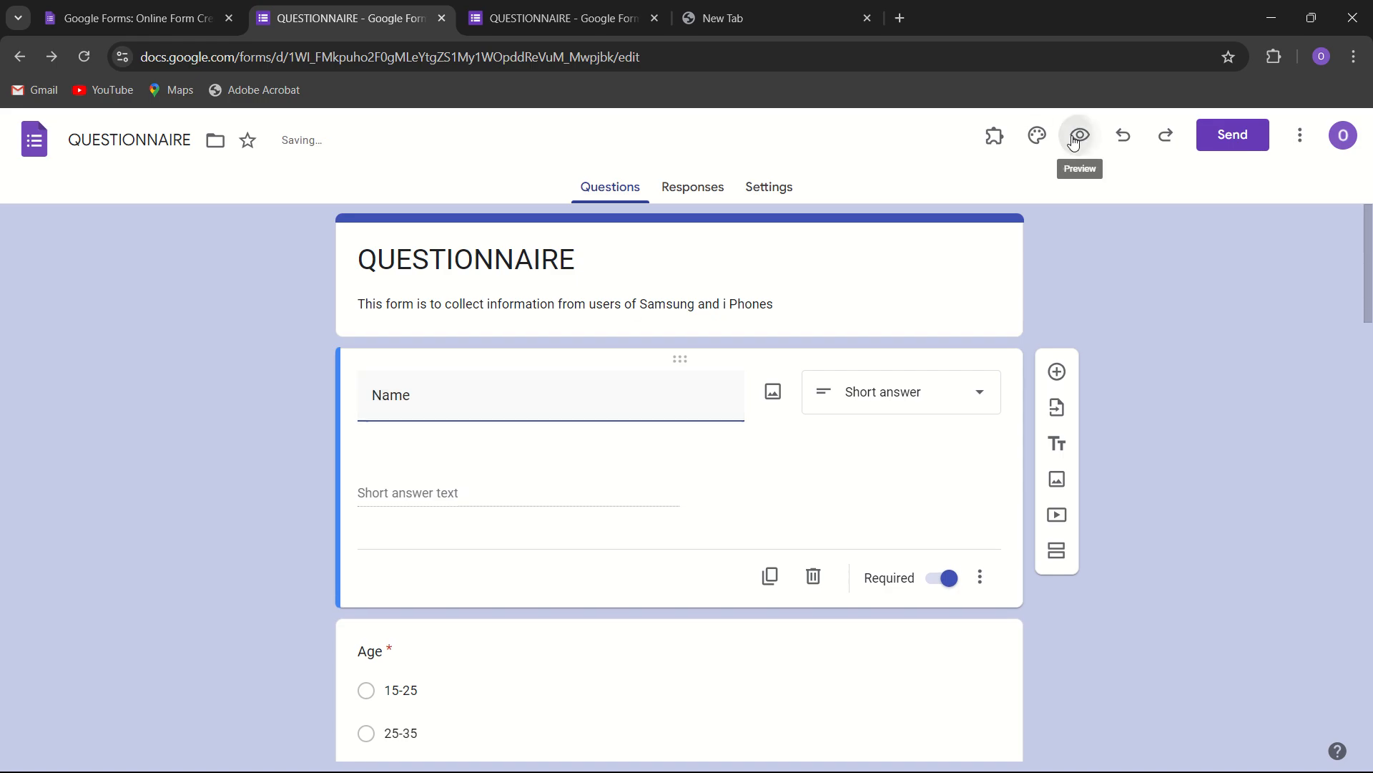
- Preview the questionnaire, enter the respondent's first name, and choose the 25-35 age range
click(1073, 135)
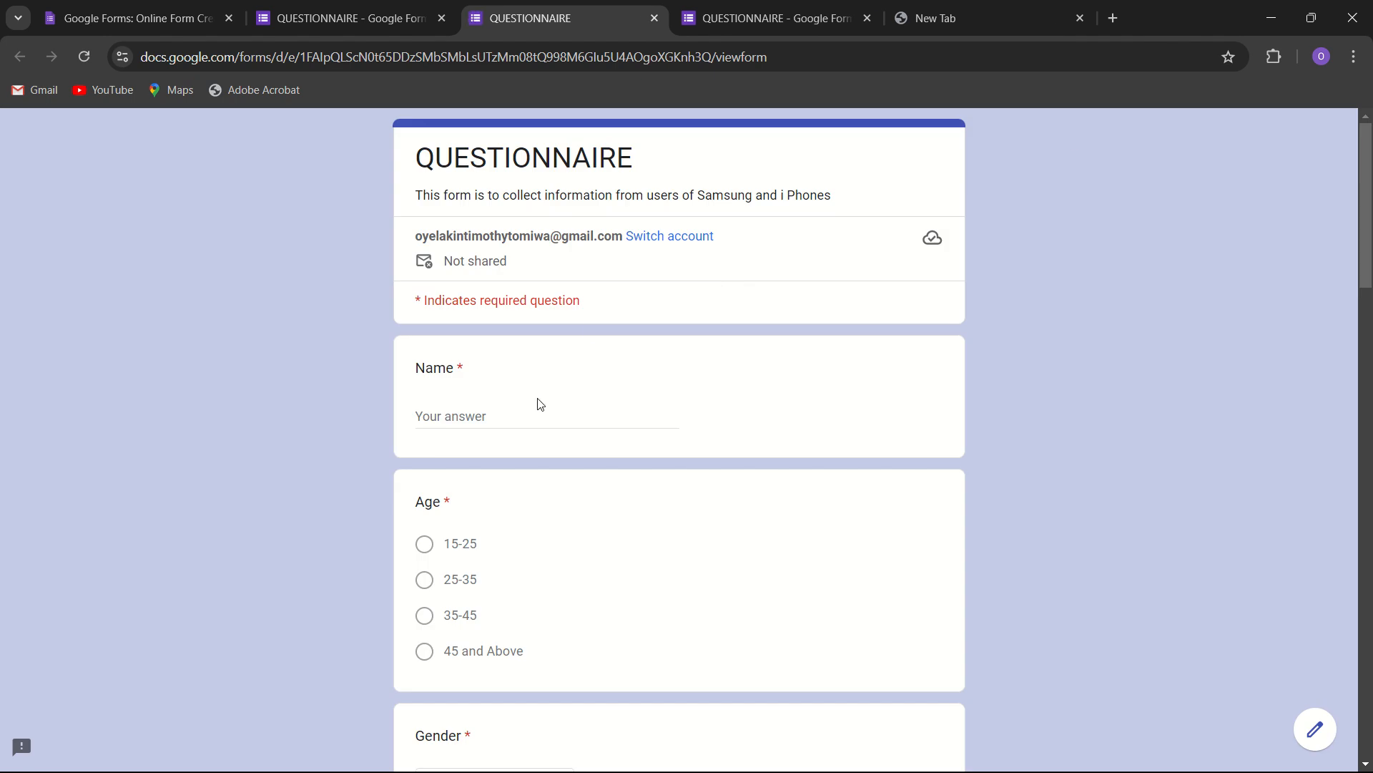
click(494, 408)
text(Timothy)
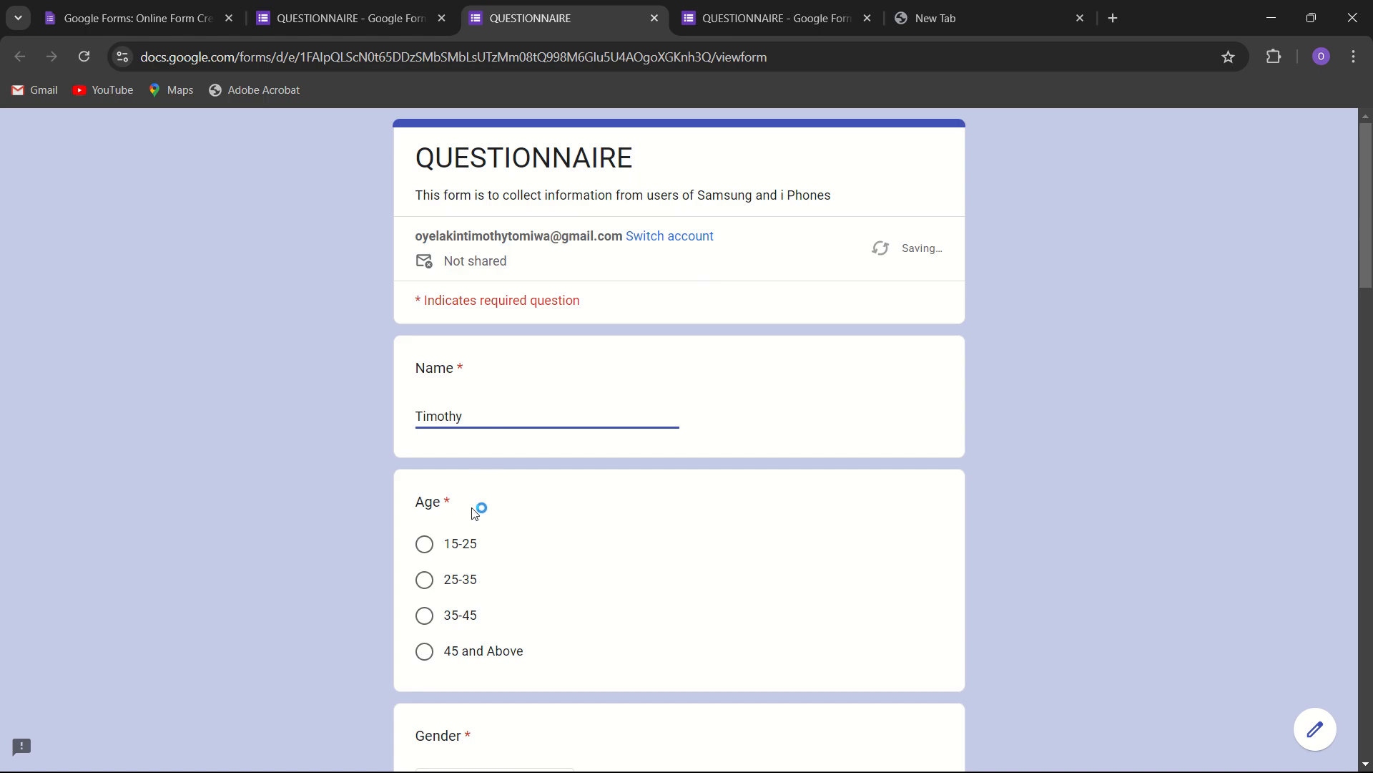
click(425, 579)
- Answer Male for Gender, Self-employed for Occupation, and 1-2 Lakh for Annual Income
scroll(427, 585, down, 2)
scroll(427, 591, down, 2)
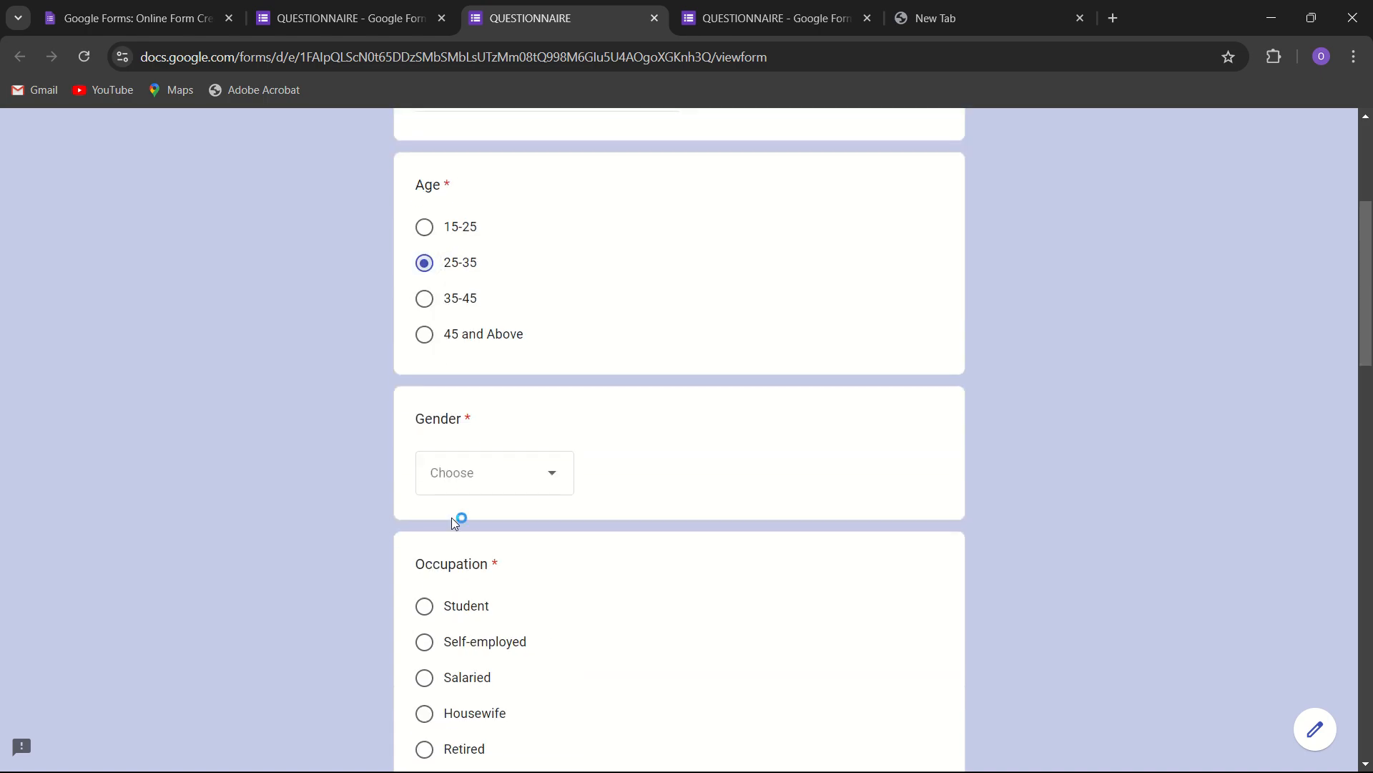
click(538, 486)
click(505, 545)
scroll(504, 543, down, 3)
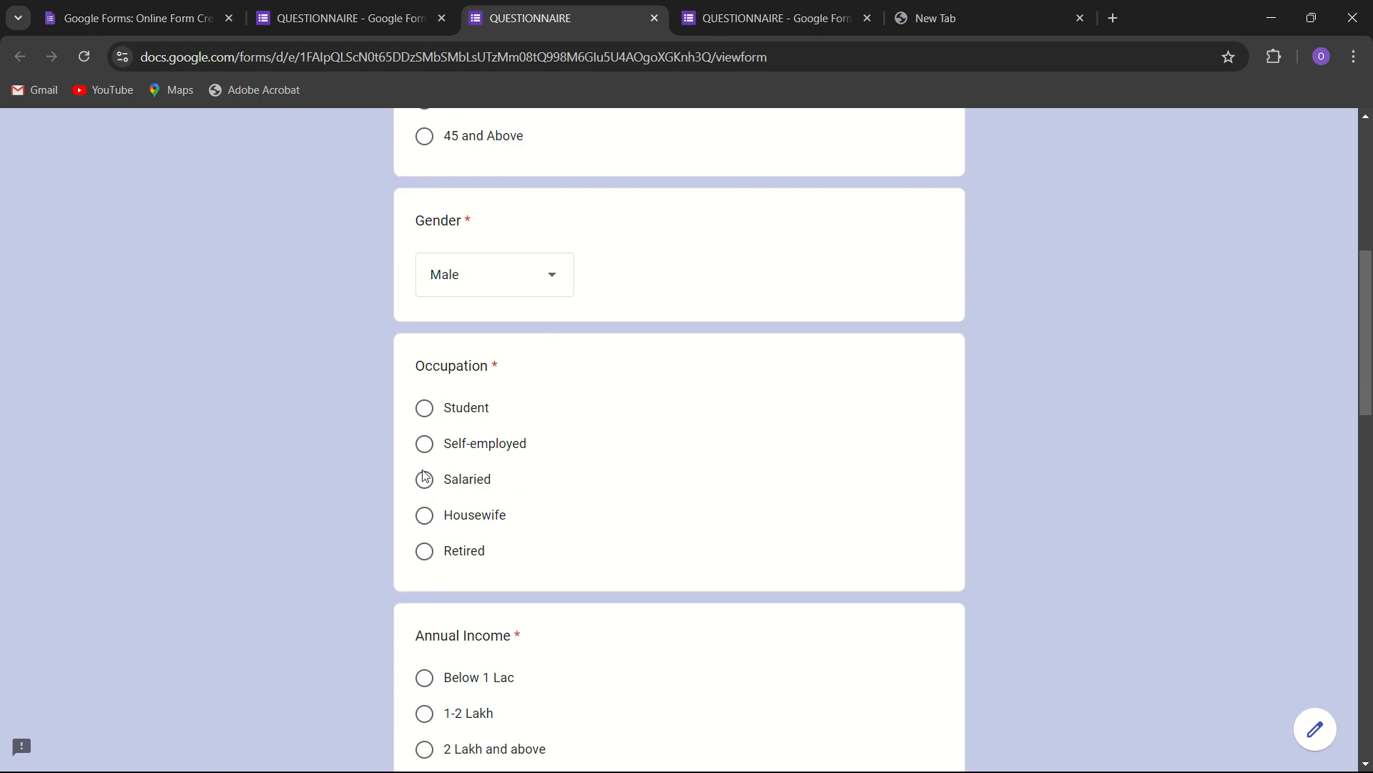
click(424, 444)
scroll(423, 451, down, 4)
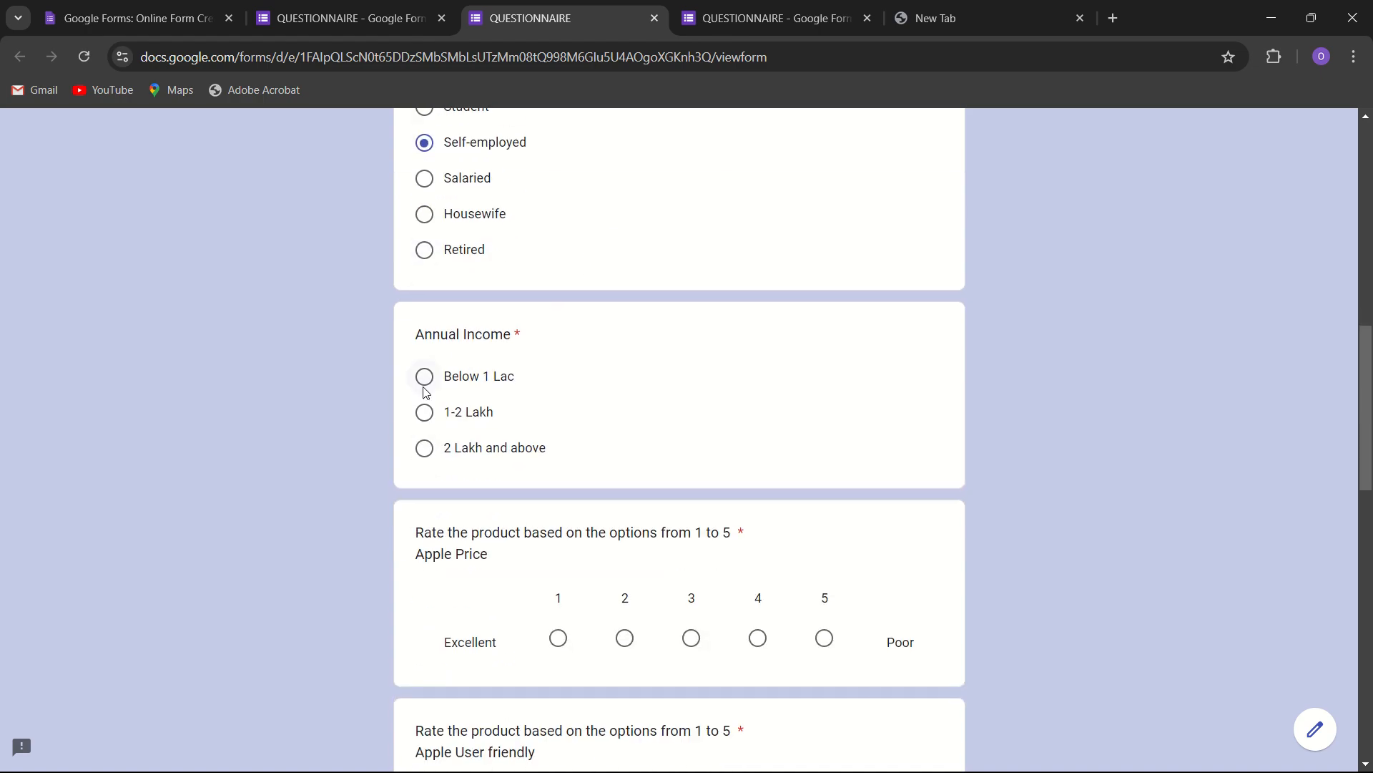
click(427, 418)
- Rate Apple Price 1, Apple User friendly 2, Apple Service 3, and Apple Variety 2
scroll(429, 421, down, 3)
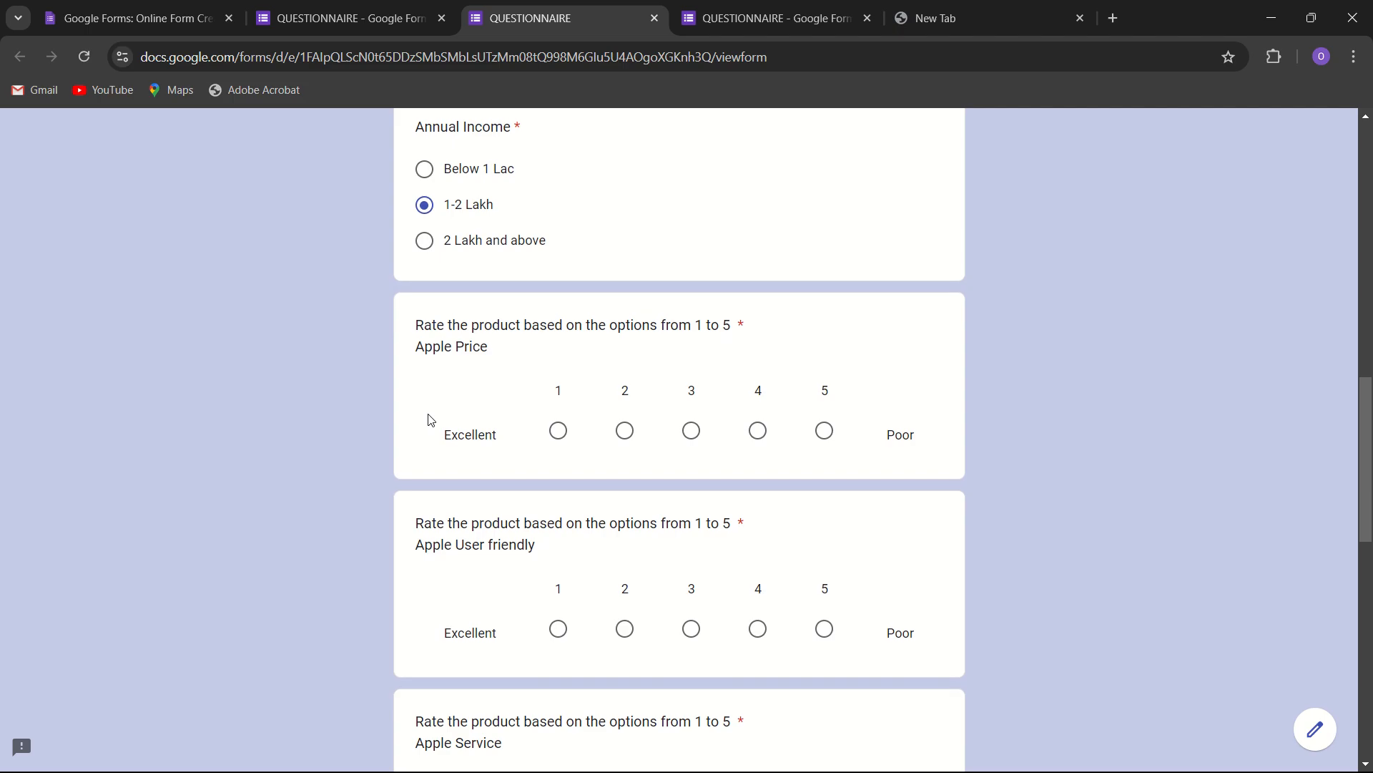
click(560, 430)
scroll(563, 428, down, 3)
click(626, 439)
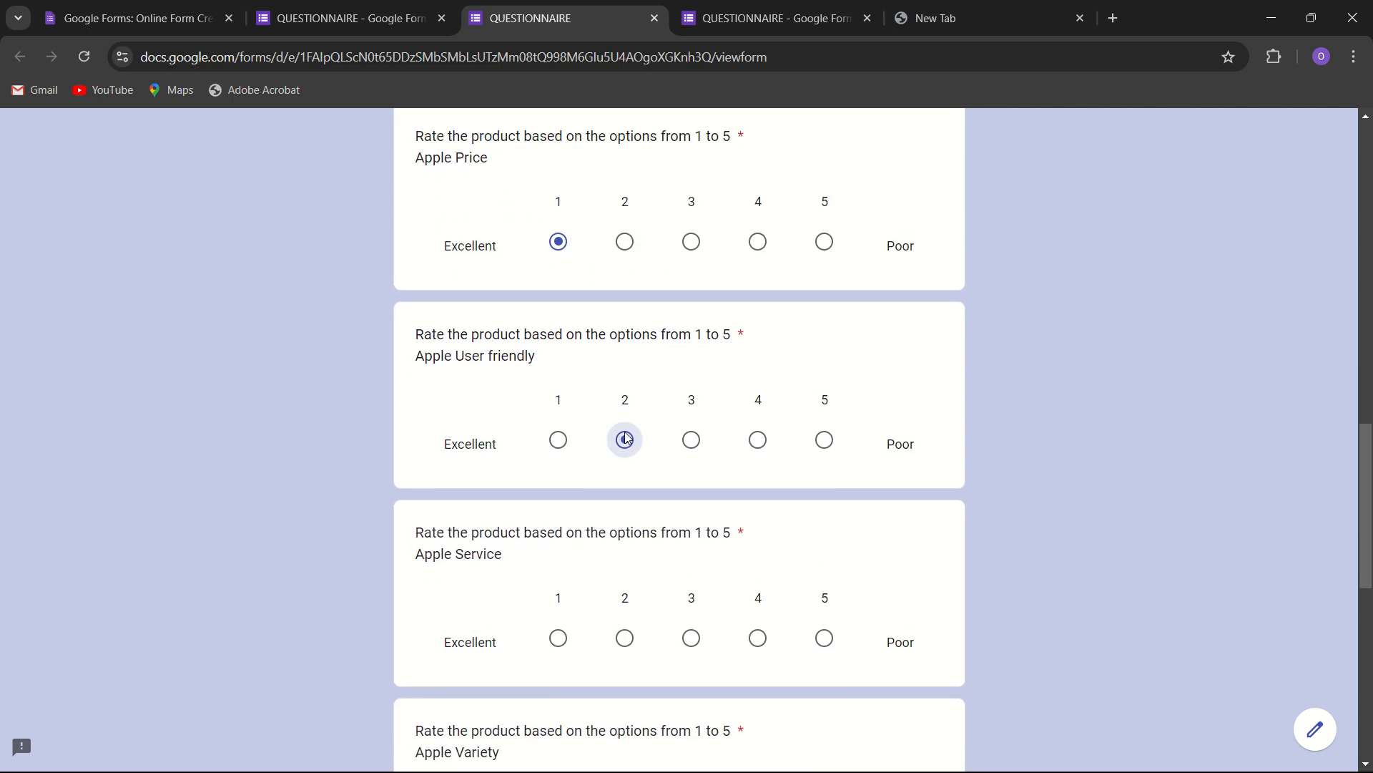
scroll(626, 438, down, 5)
click(691, 313)
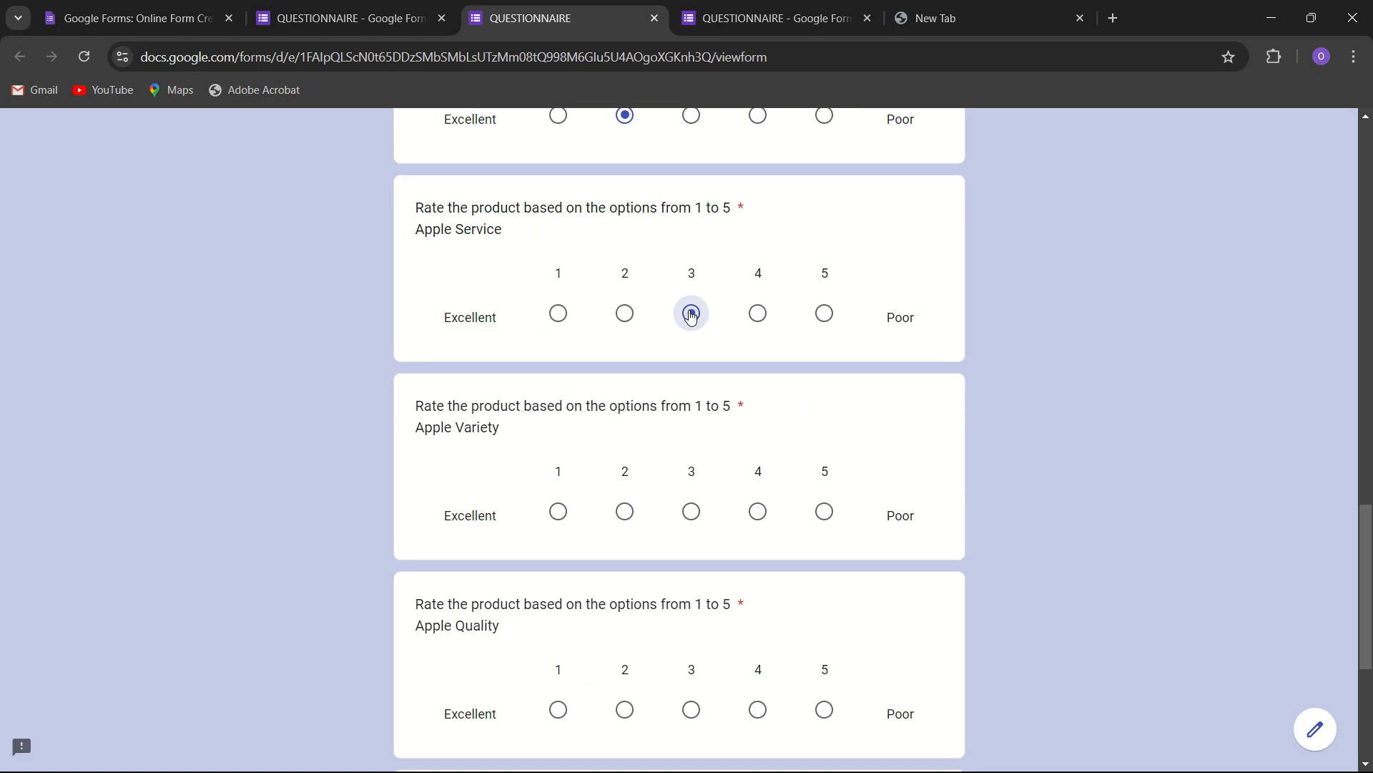
click(621, 511)
- Rate Apple Quality 1 and Apple Value for Money 1, check the answers, and submit the form
scroll(622, 511, down, 5)
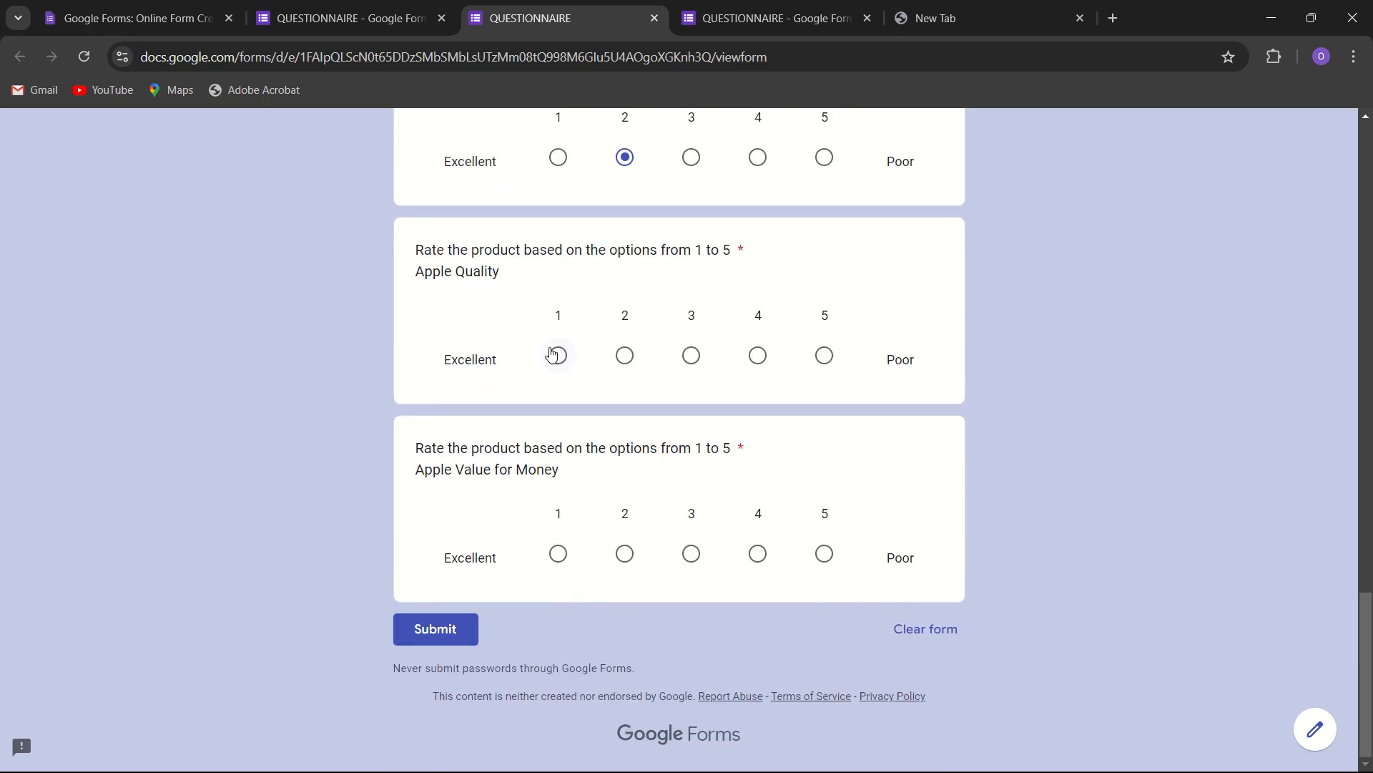
click(553, 354)
click(558, 563)
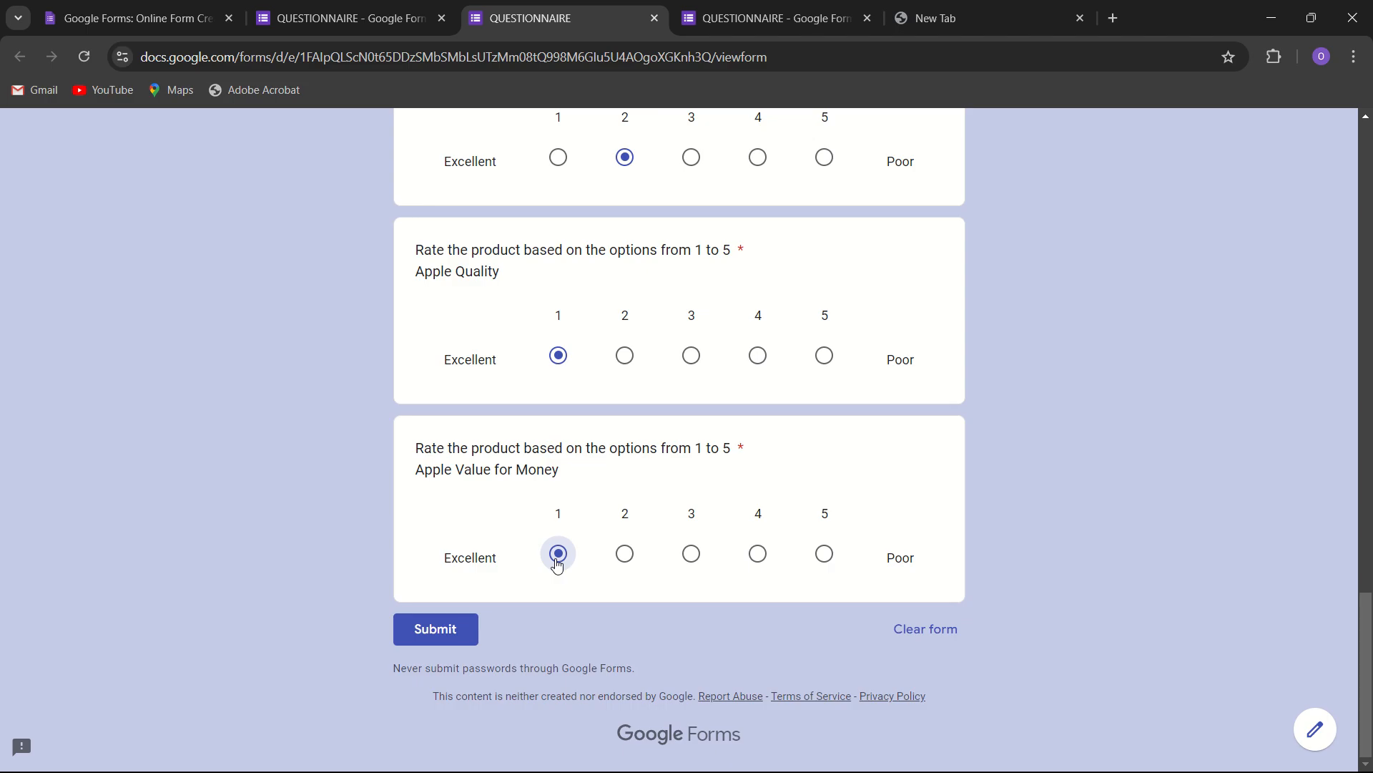
scroll(558, 565, up, 10)
scroll(558, 561, down, 10)
click(463, 638)
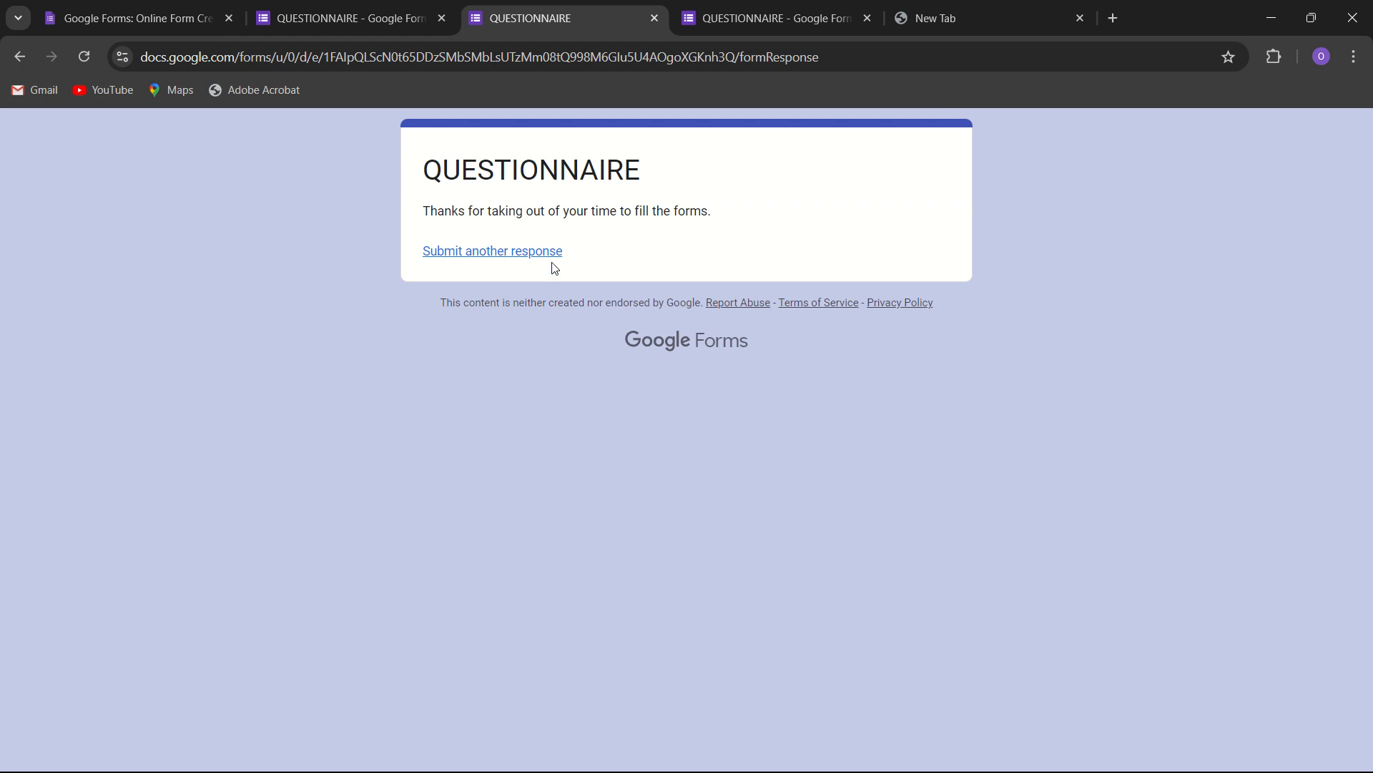
- Return to the form's responses in the other editor tab and examine the summary charts for every question
click(782, 23)
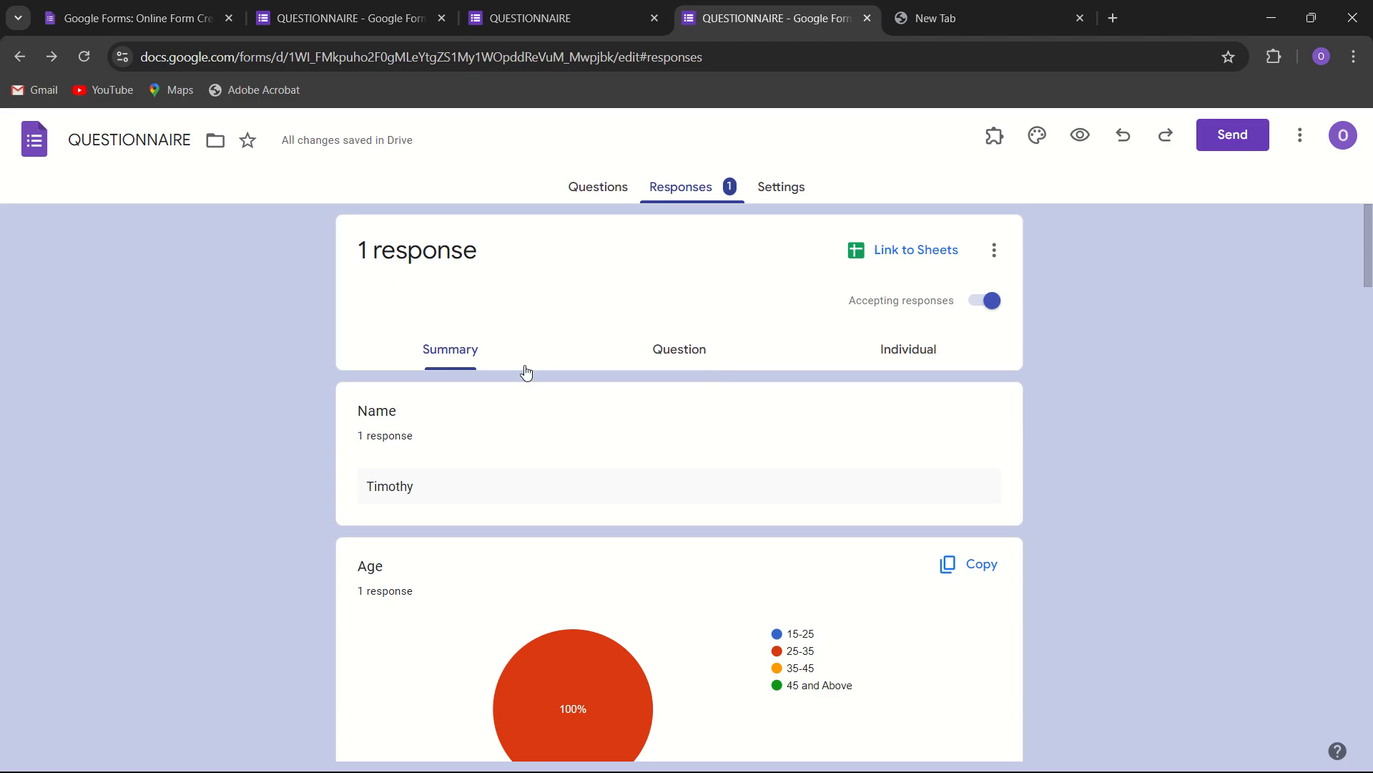
scroll(510, 470, down, 1)
scroll(507, 405, down, 12)
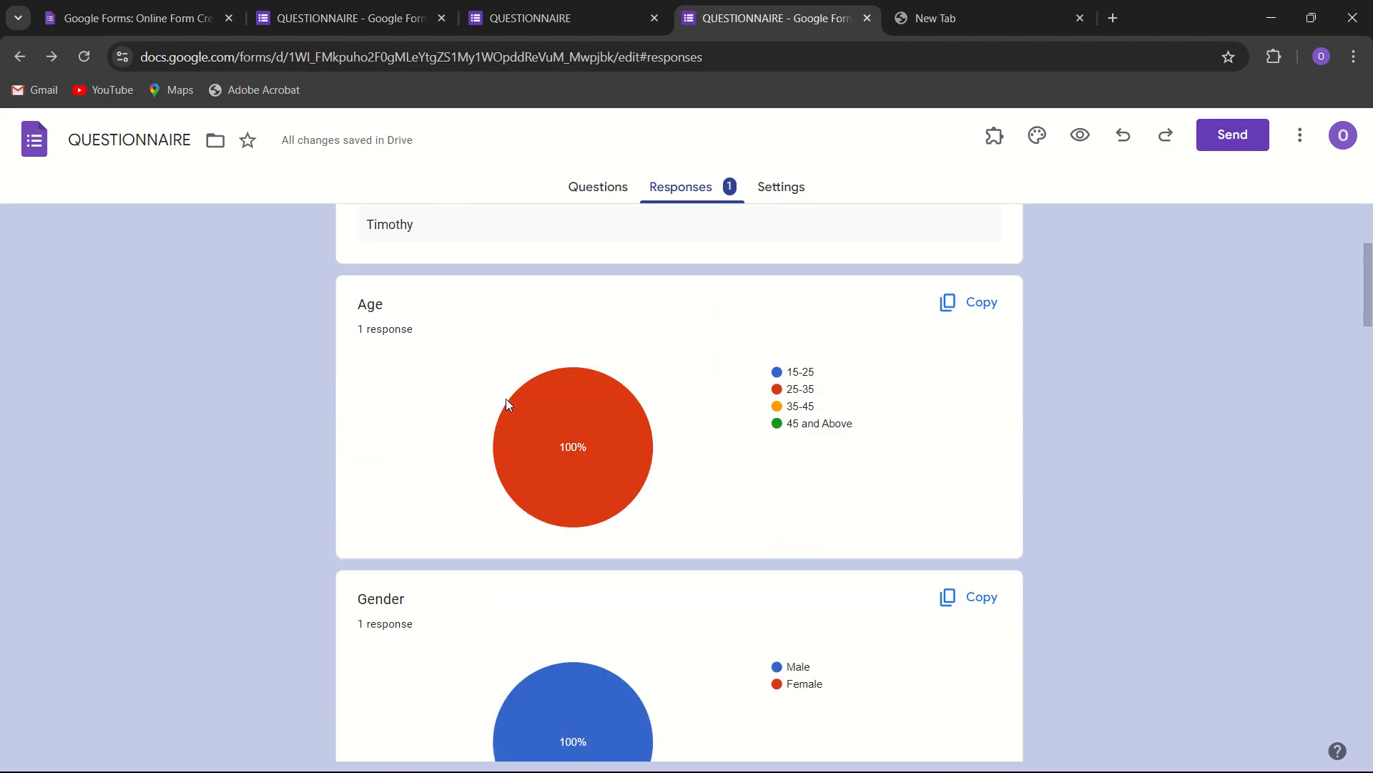
scroll(507, 405, down, 15)
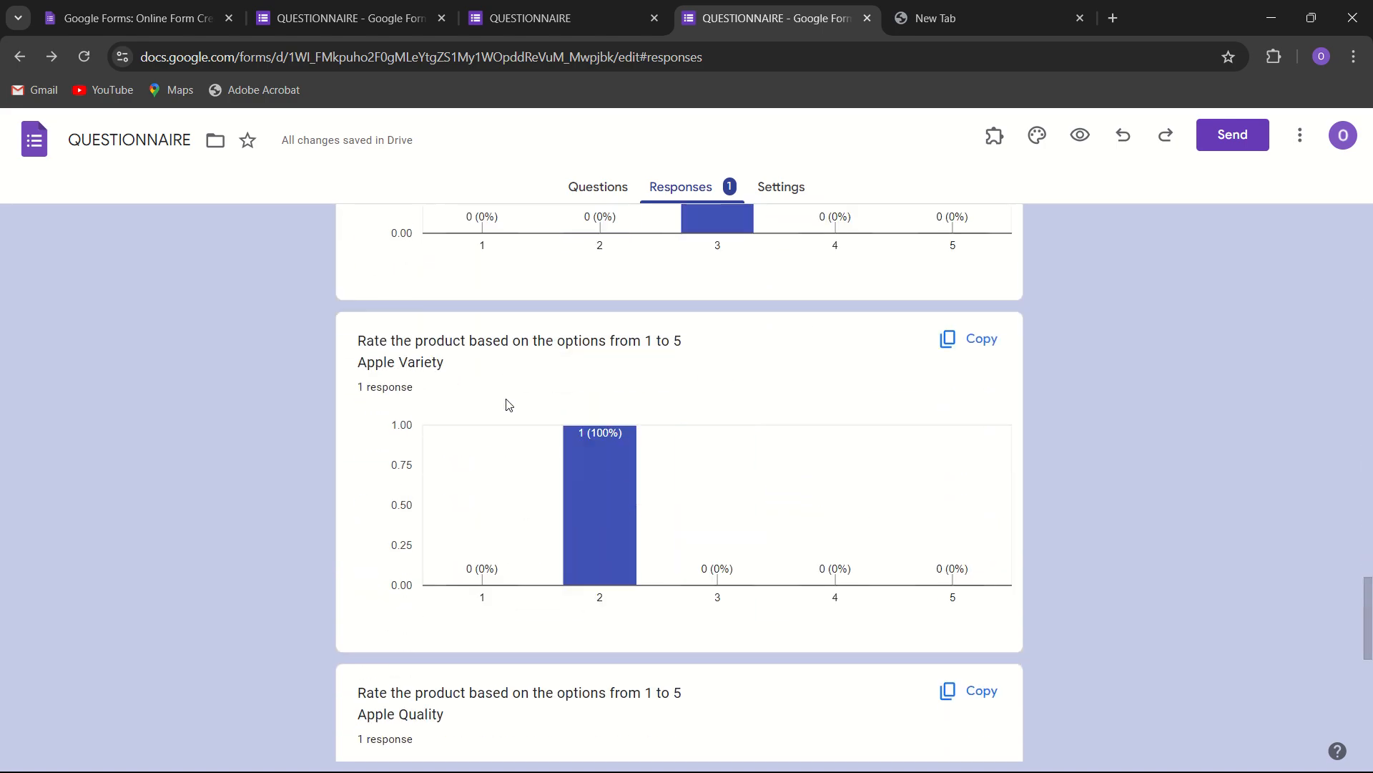
scroll(506, 404, up, 4)
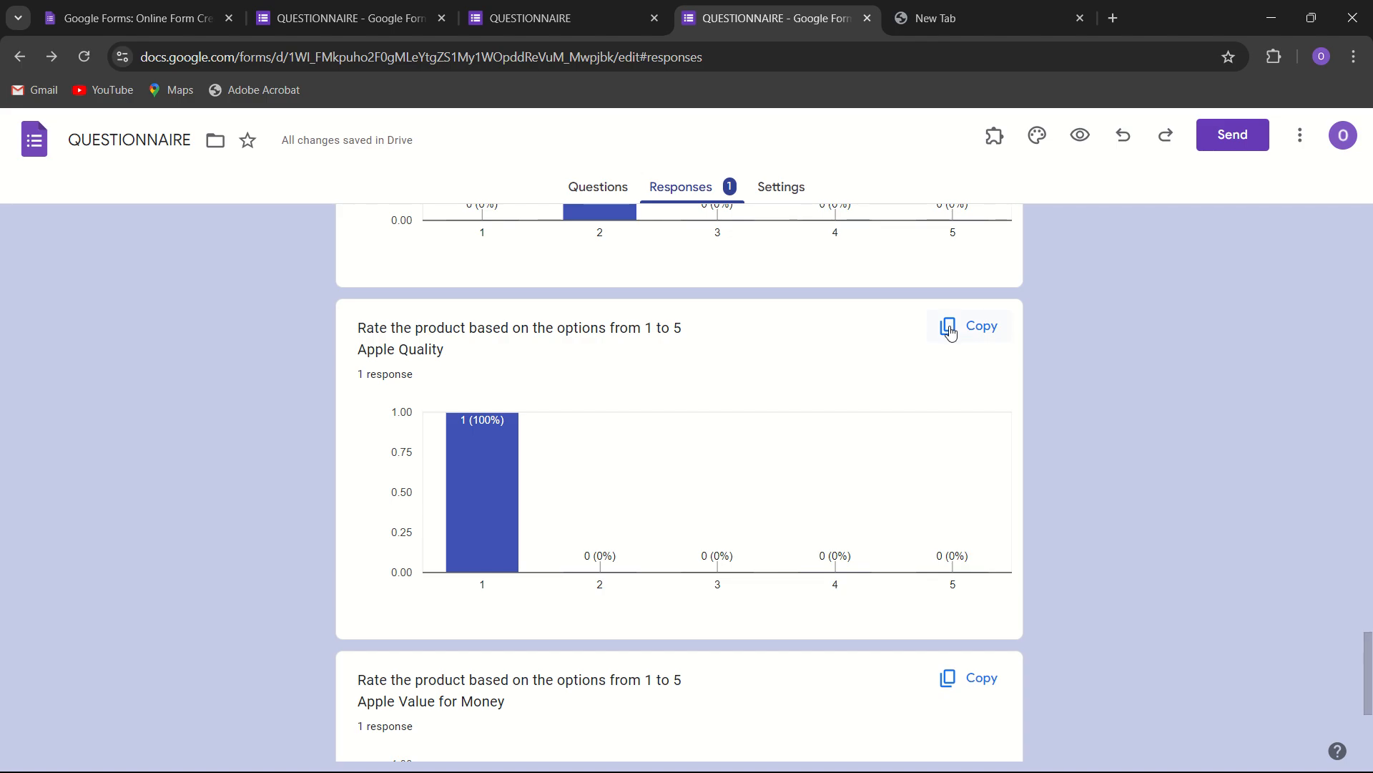
scroll(950, 331, up, 15)
scroll(672, 336, up, 10)
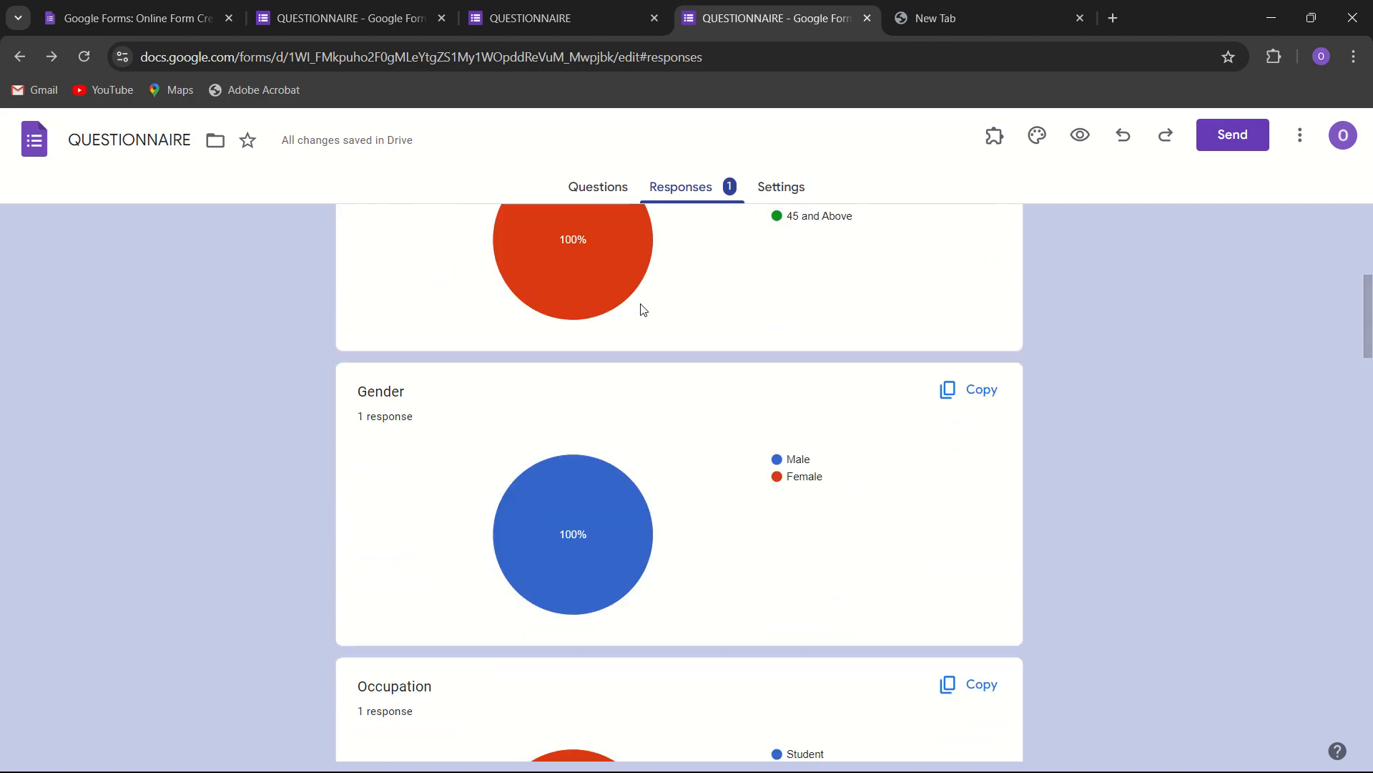
scroll(633, 286, up, 8)
- View the responses by question, look over the list of questions, and step forward from Name through Age to Gender
click(675, 350)
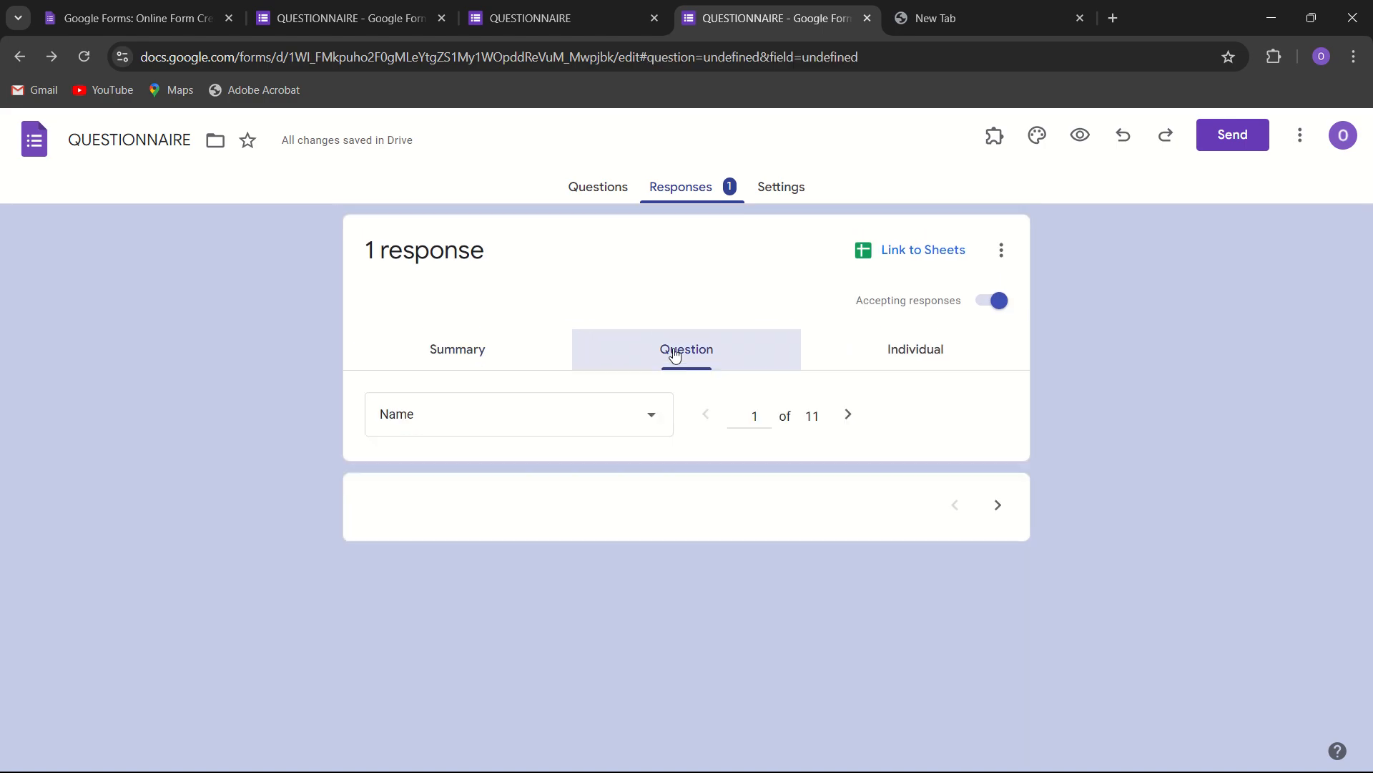
click(647, 417)
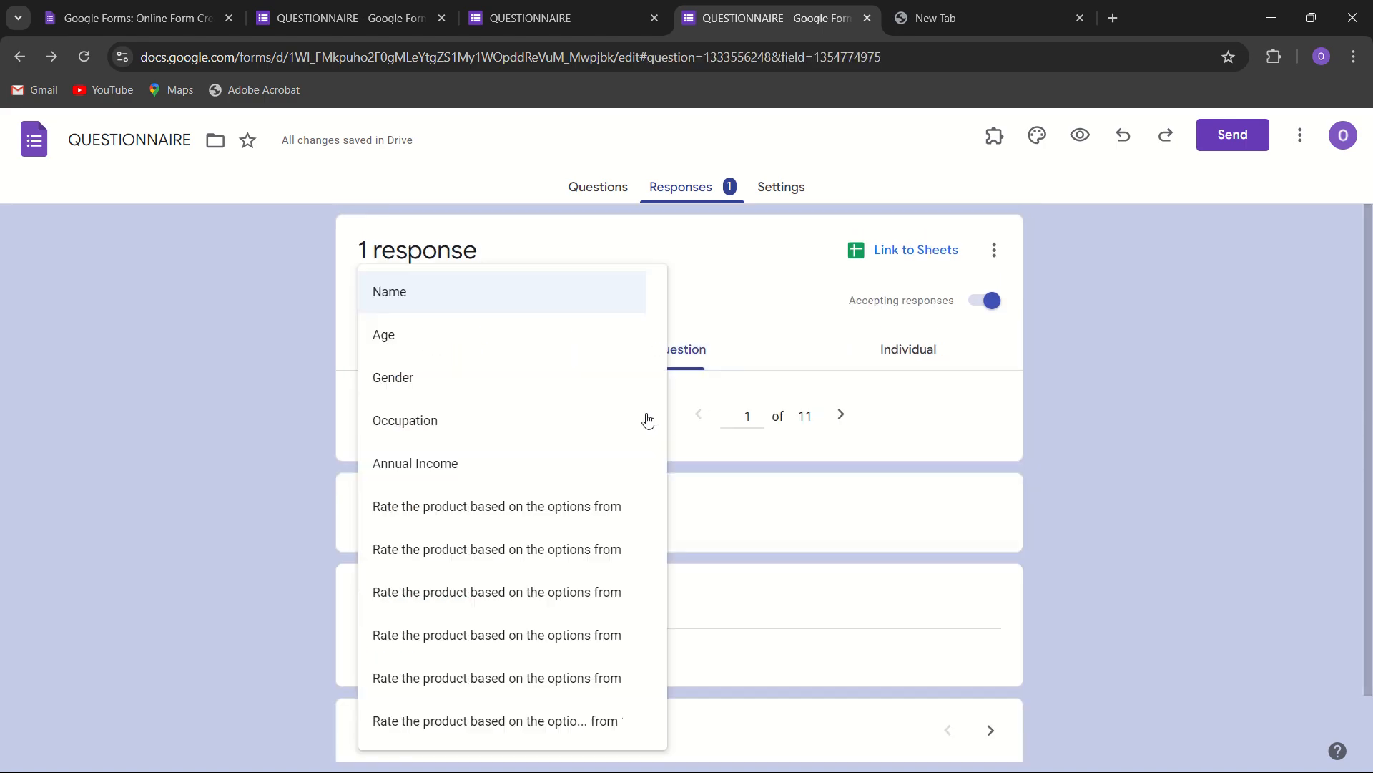
click(932, 409)
scroll(646, 546, down, 1)
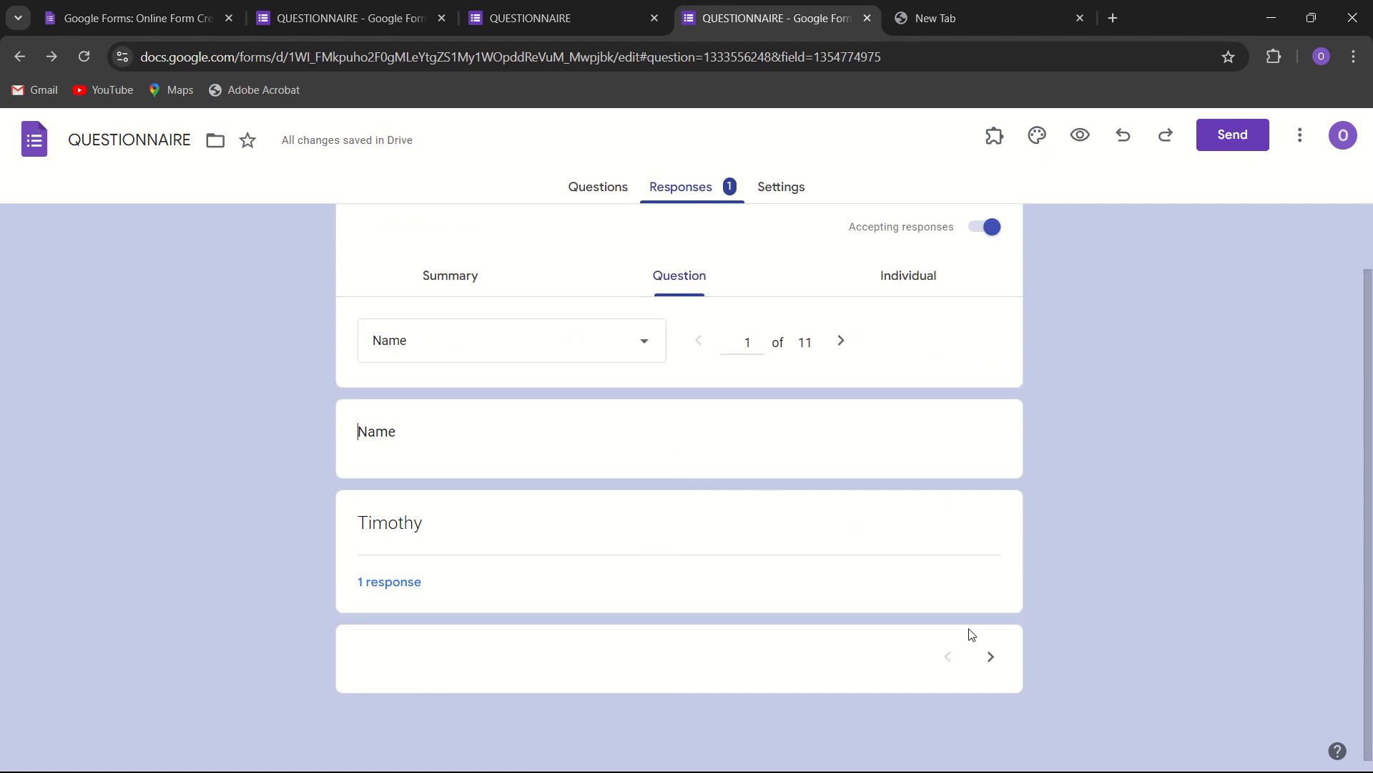
click(992, 659)
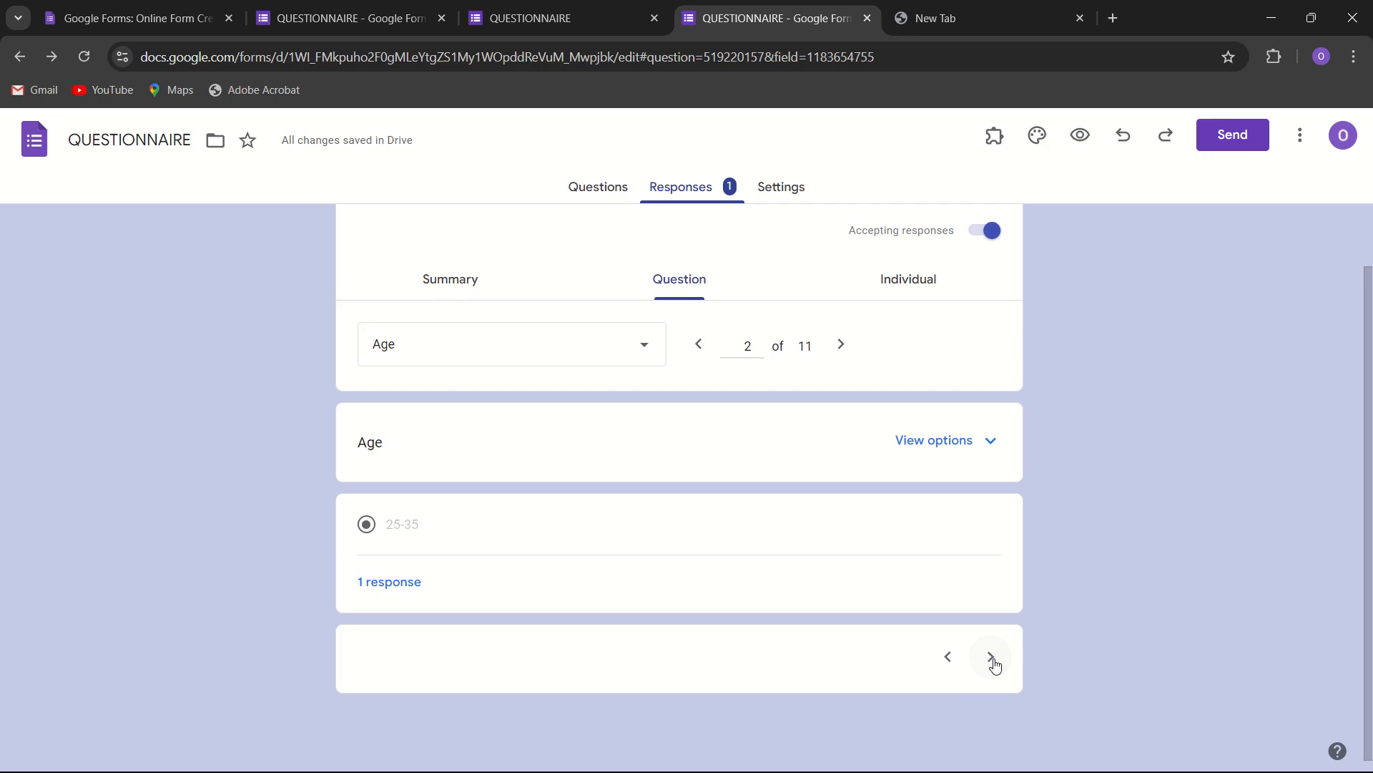
click(993, 660)
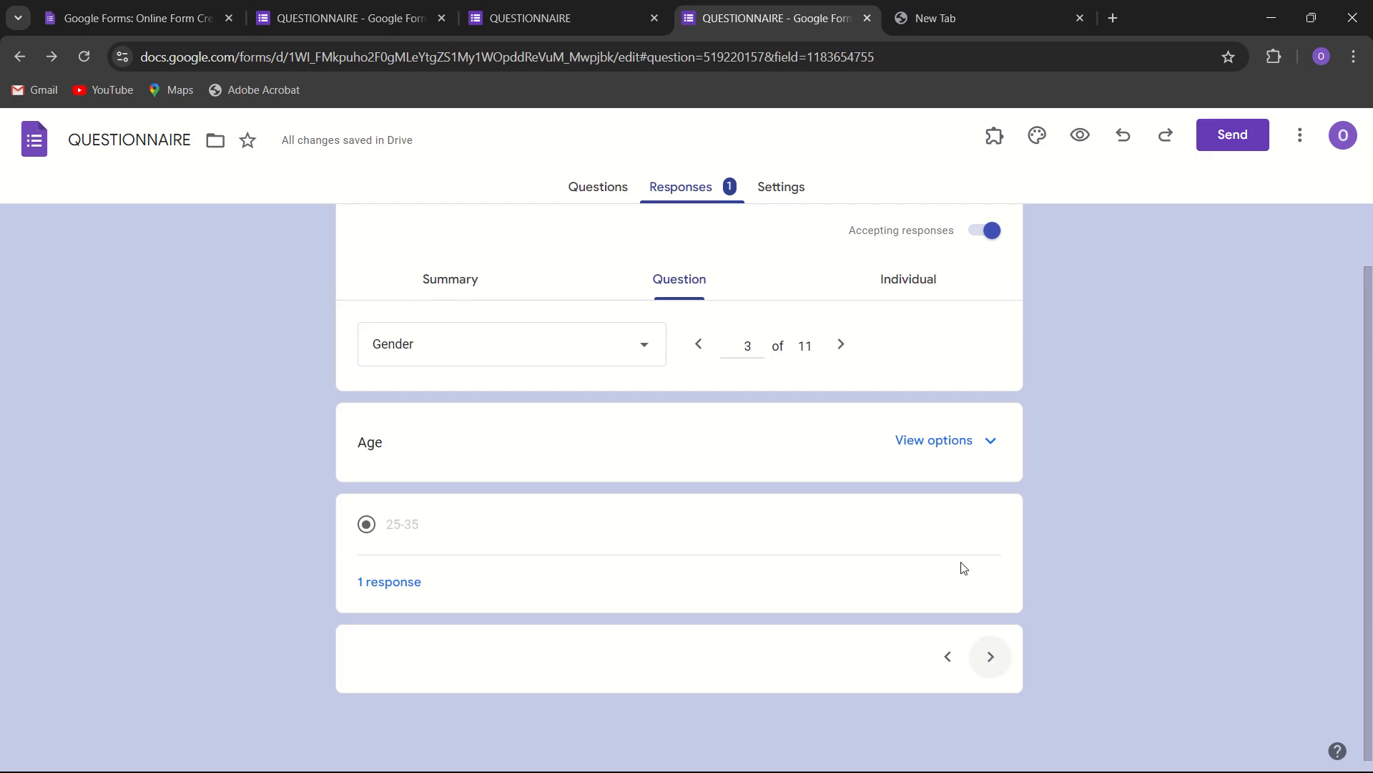
- View the individual response and read through all of its submitted answers
click(908, 285)
scroll(690, 481, down, 9)
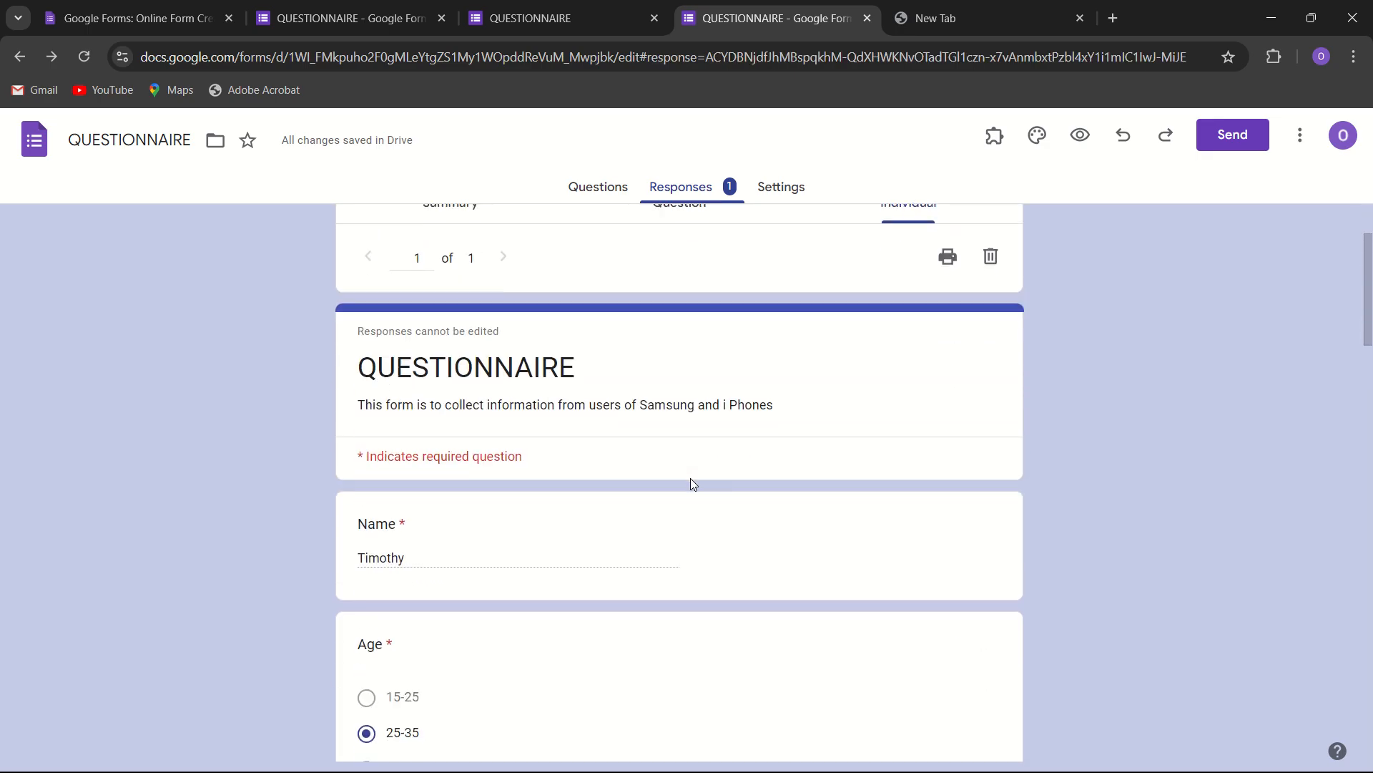
scroll(693, 485, down, 10)
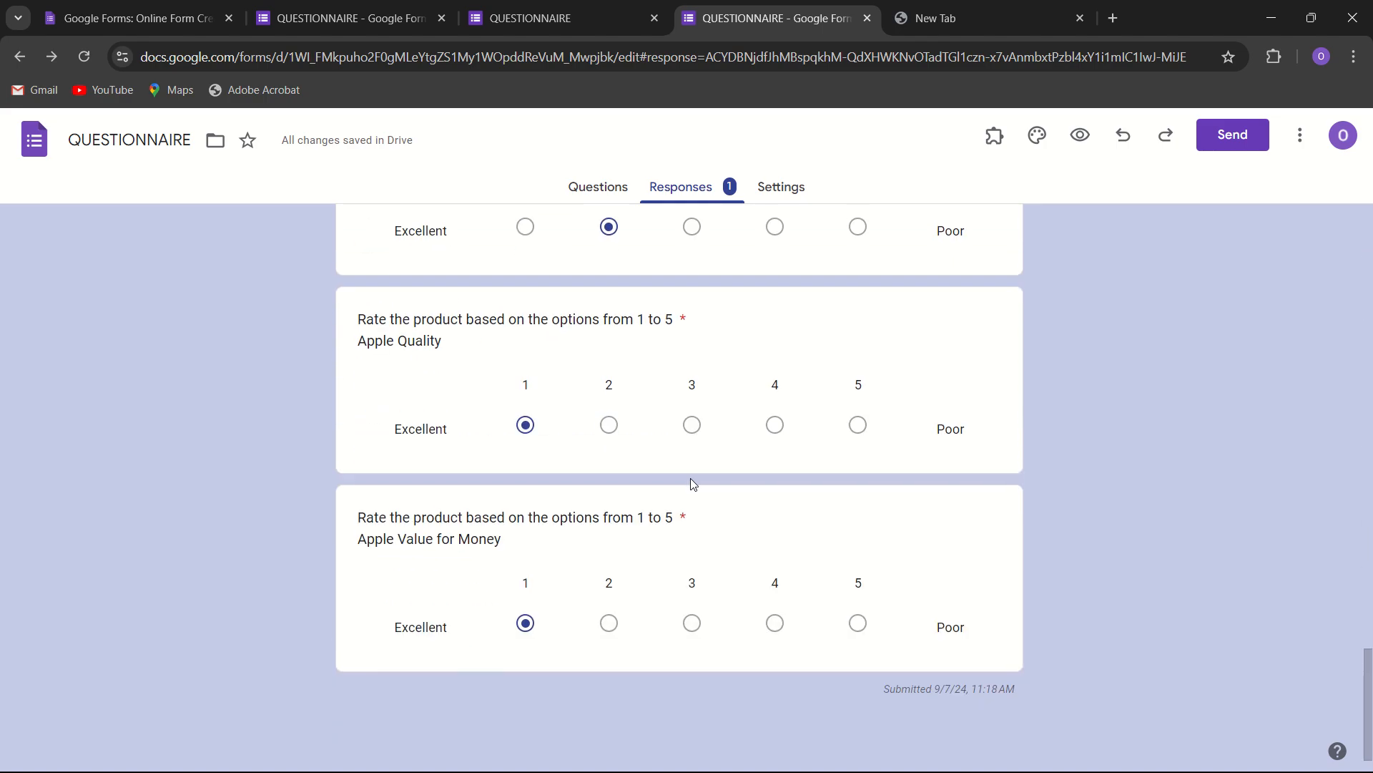
scroll(691, 483, up, 20)
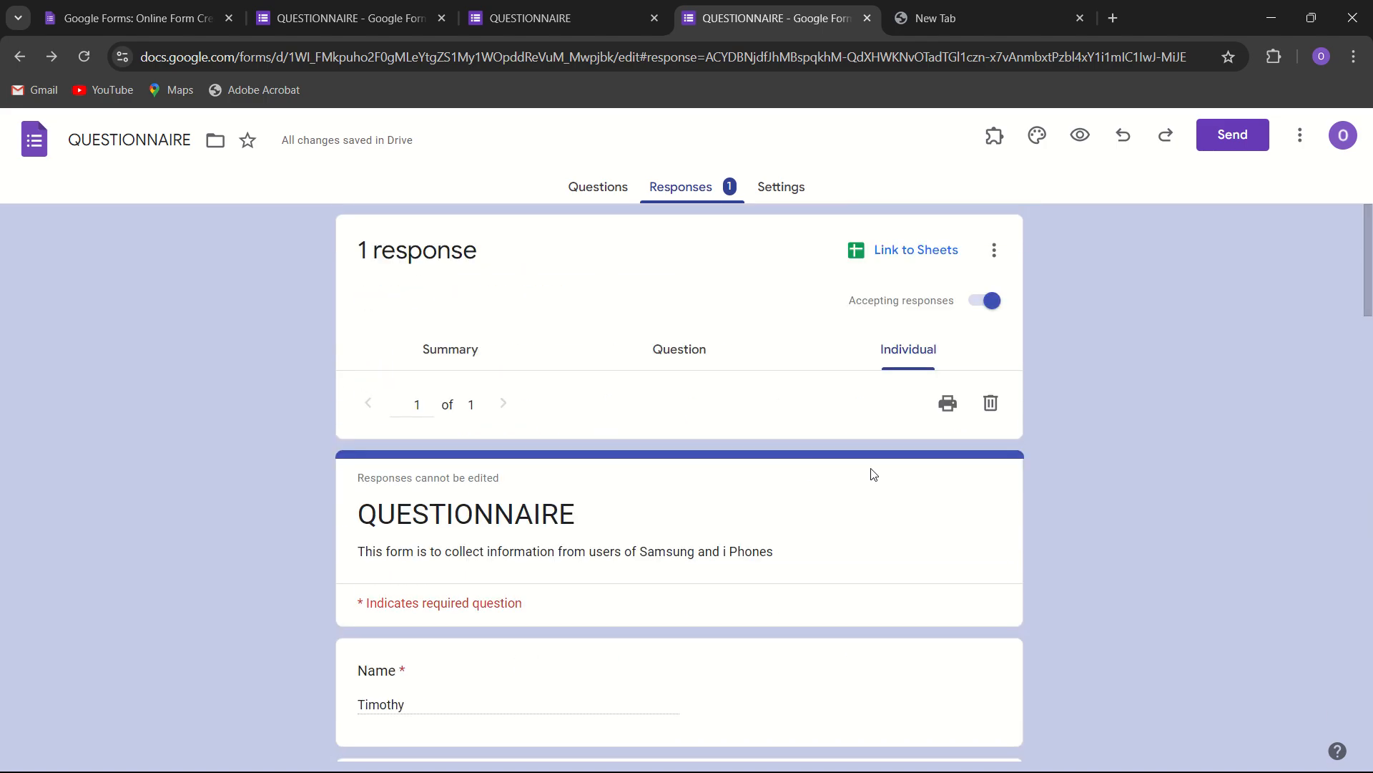
- Download the responses as a CSV archive and open its QUESTIONNAIRE file in Excel
click(995, 252)
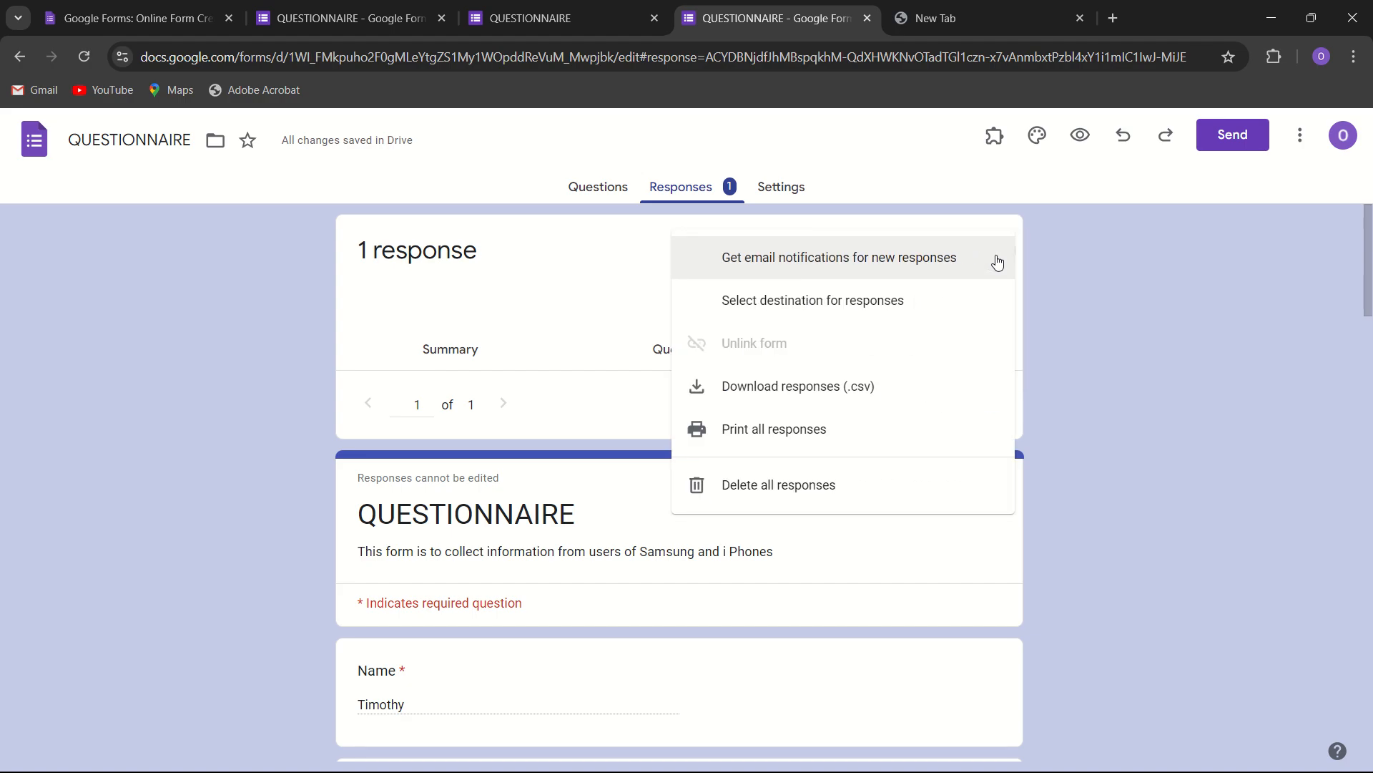
click(883, 372)
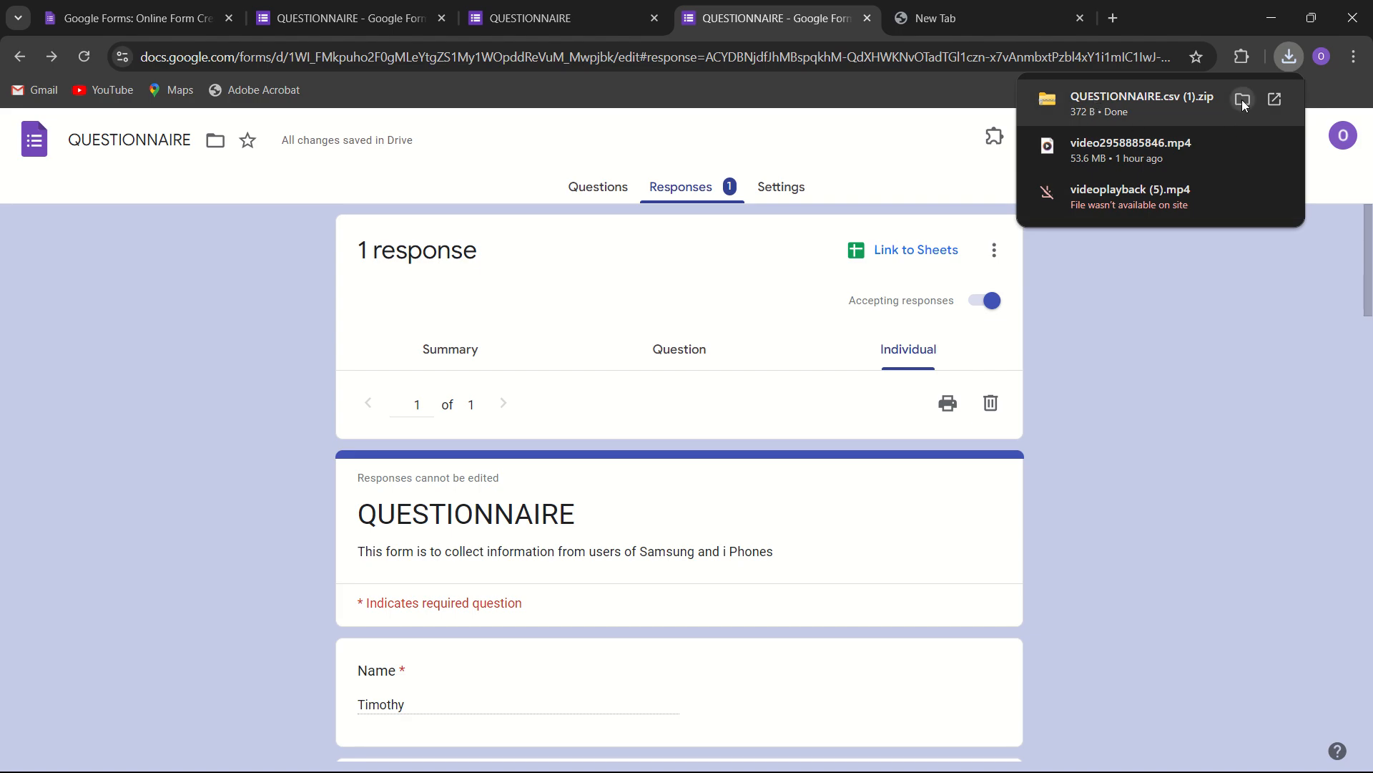
click(1155, 97)
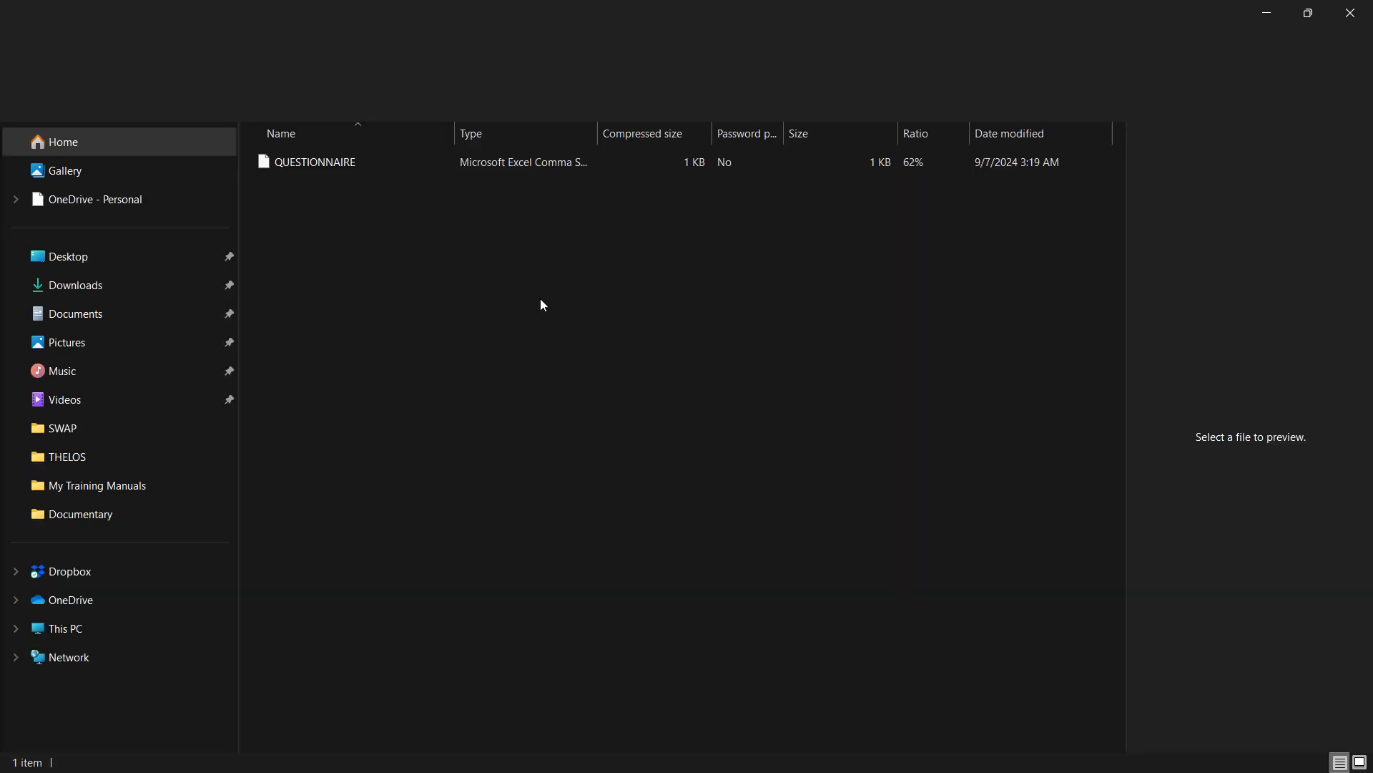
click(370, 173)
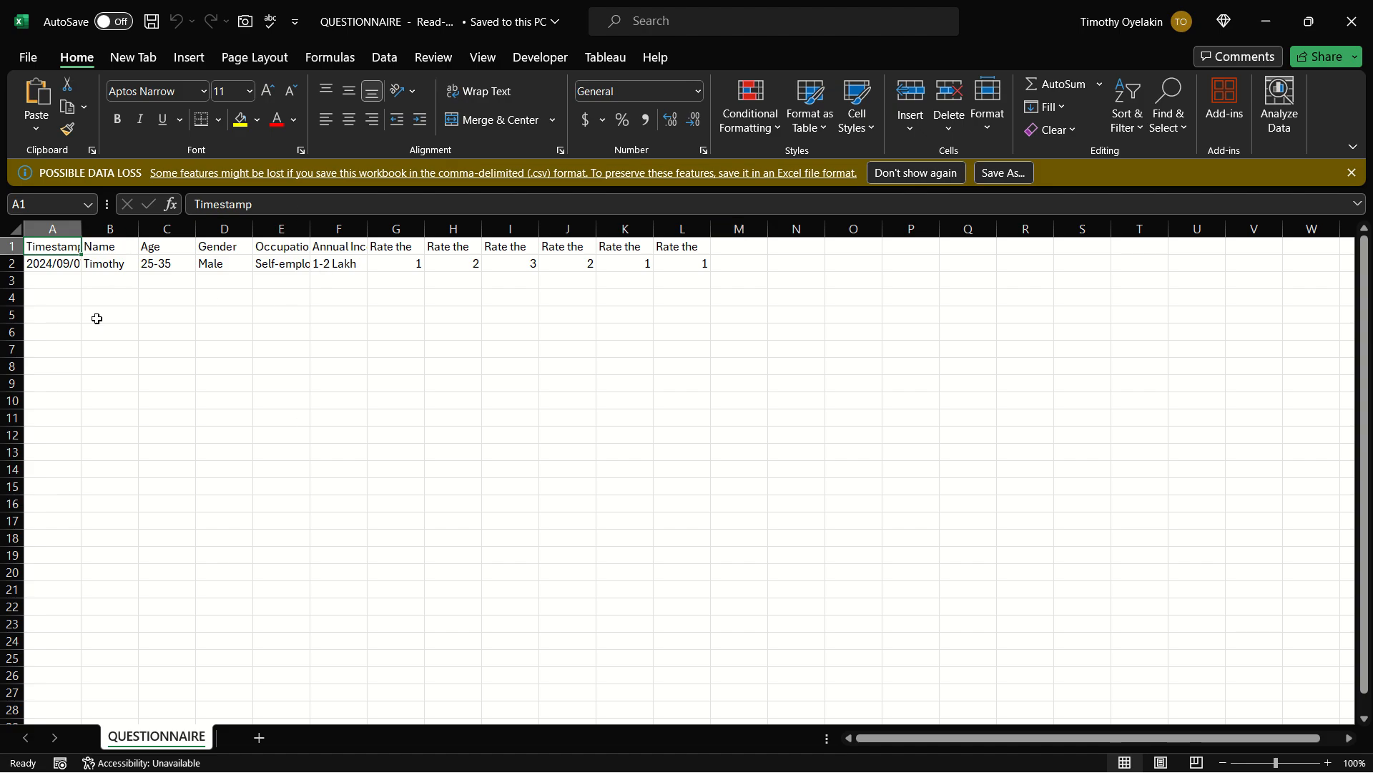
- Widen the Timestamp column to fit its contents and go through the response values in row 2 from B2 to L2
double_click(79, 229)
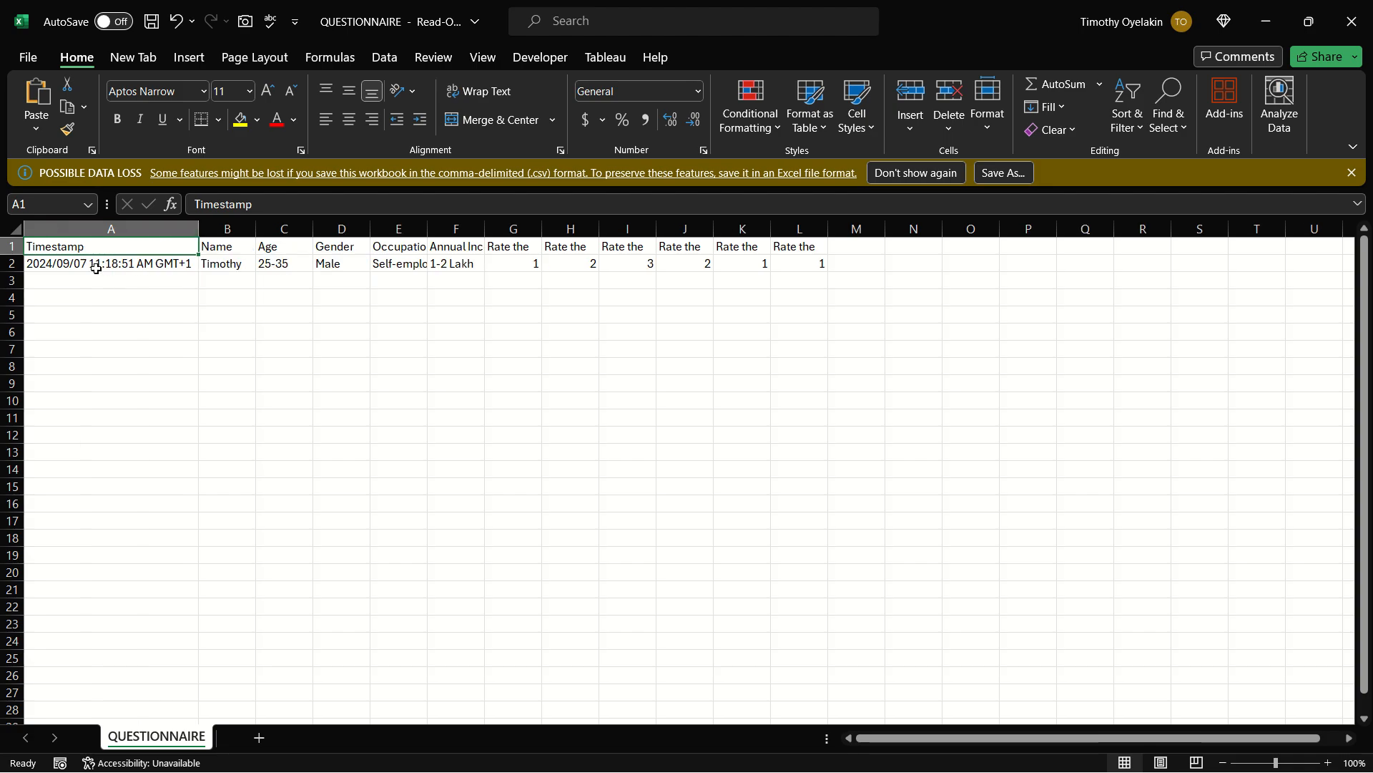
click(236, 266)
key(Right)
key(Right)
key(Right)
key(Right)
key(Right)
key(Right)
key(Right)
key(Right)
key(Right)
key(Right)
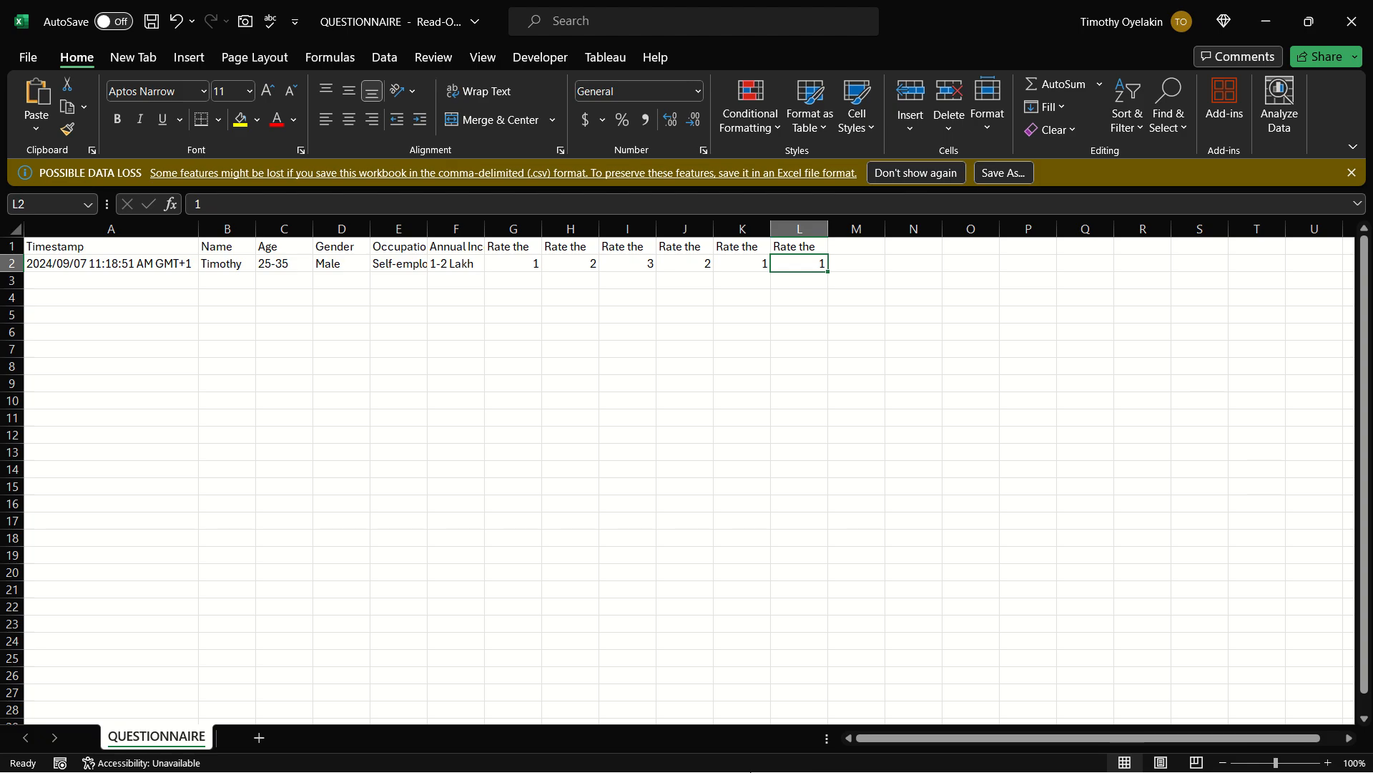
- Leave the response spreadsheet and switch to the Sample Questionnaires slide
click(748, 763)
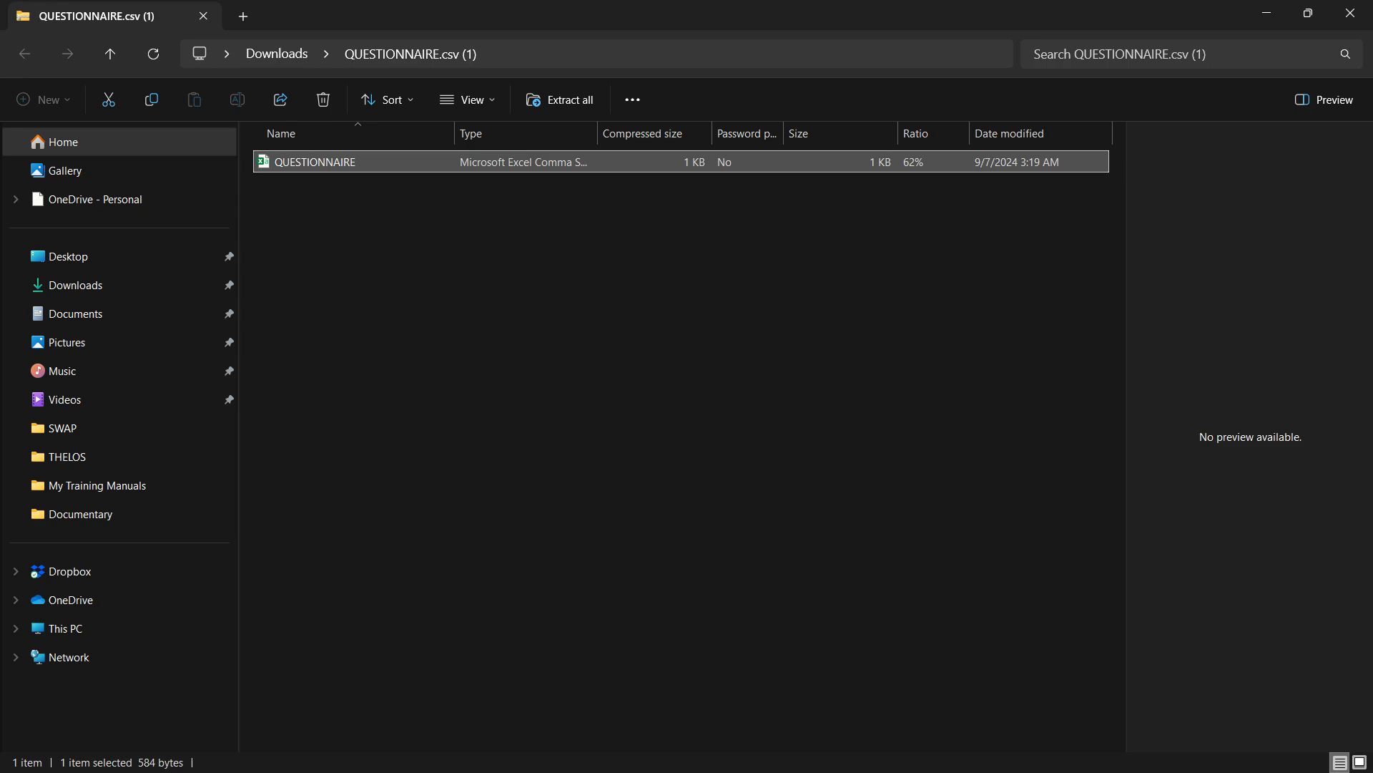
key(alt+Tab)
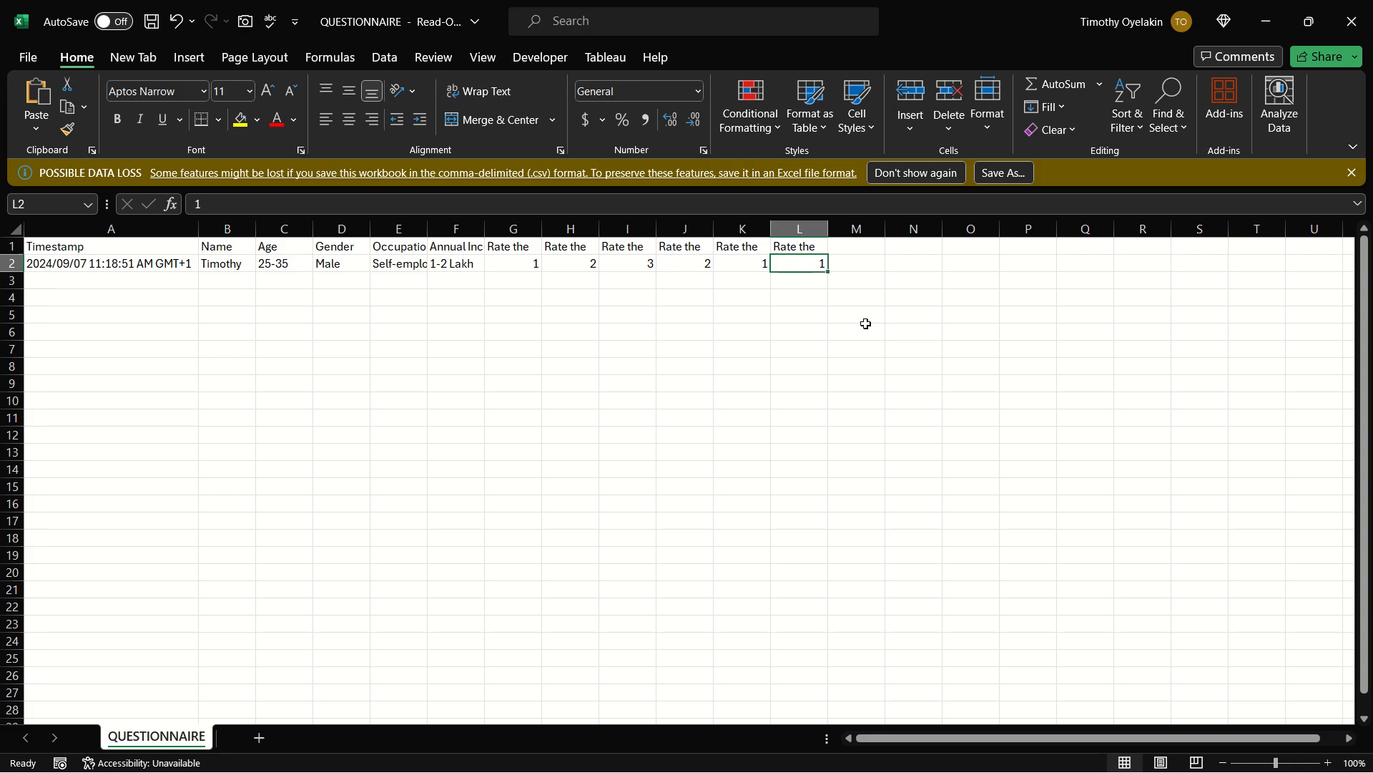
click(865, 327)
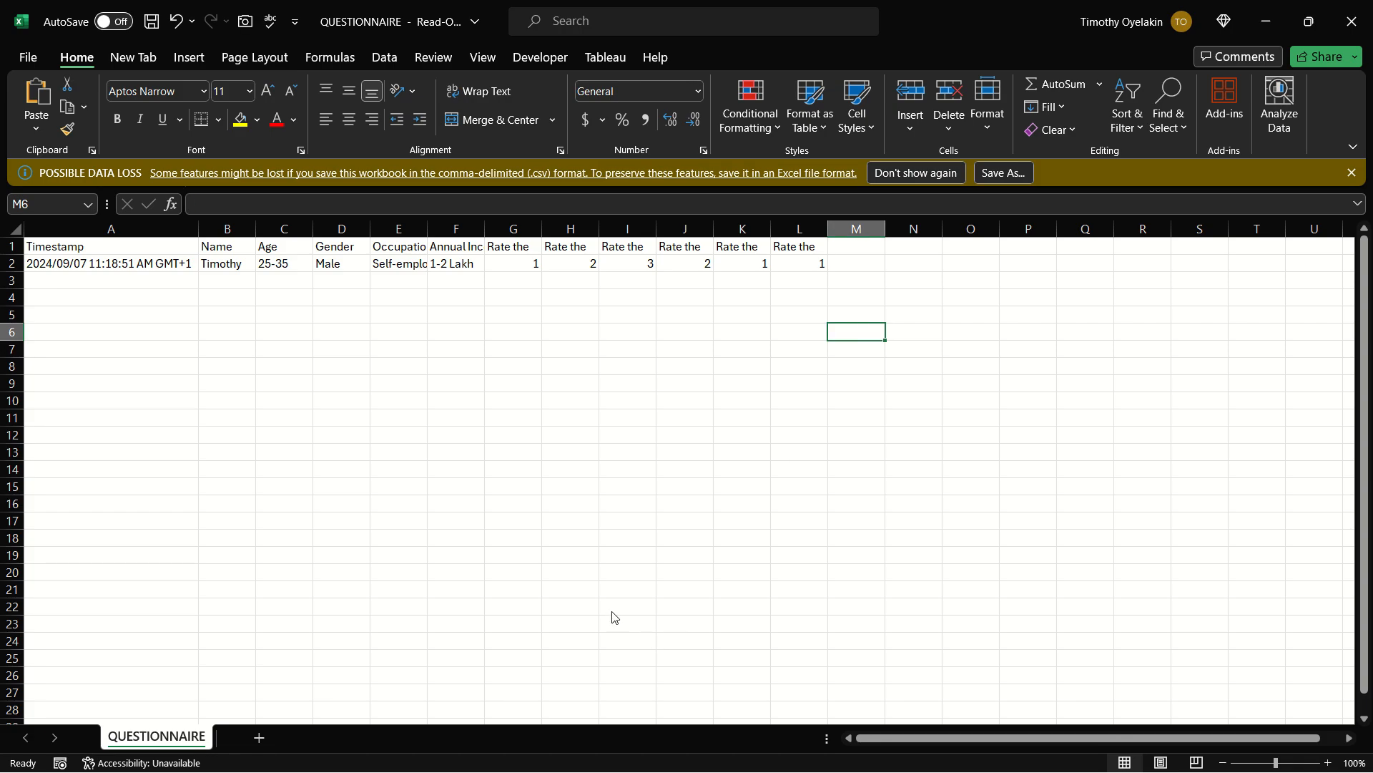
key(alt+Tab)
key(alt+Tab)
key(alt+Tab)
click(860, 338)
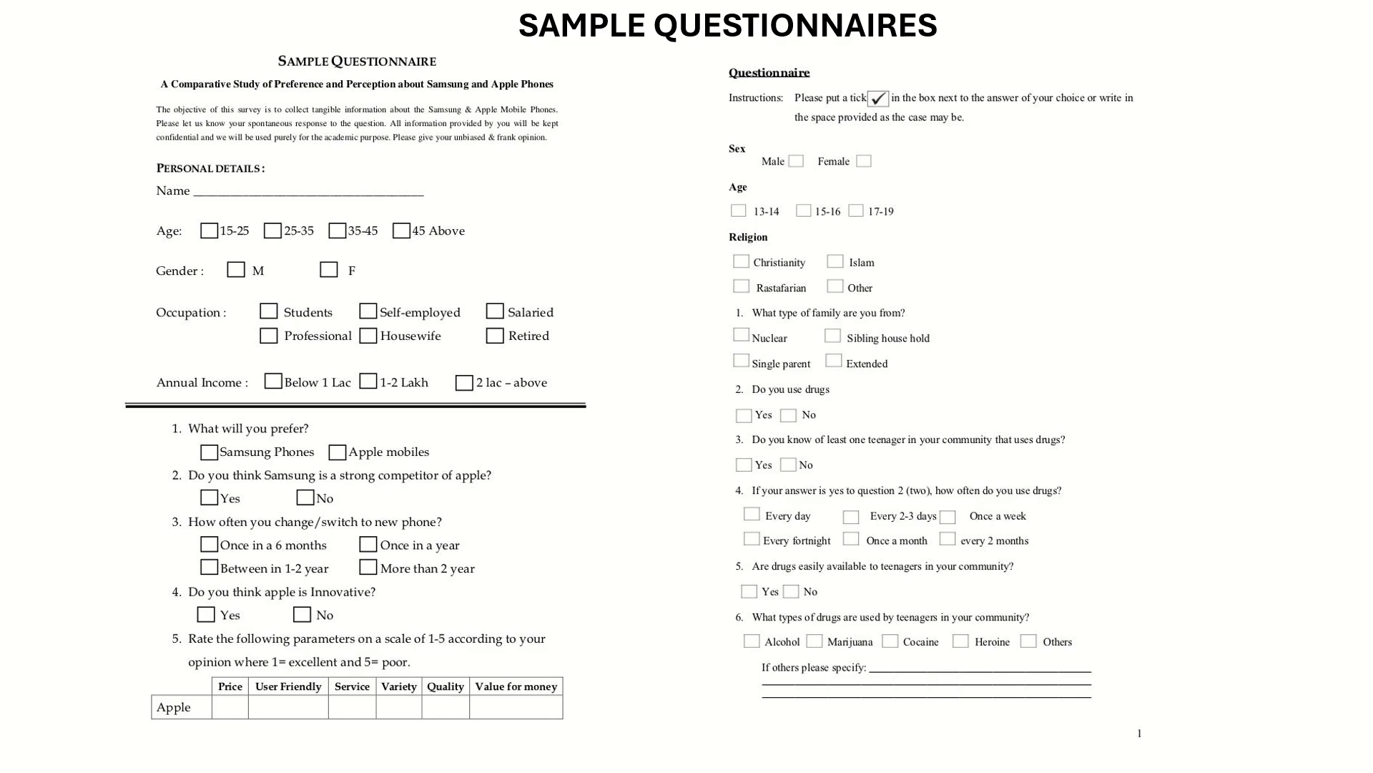